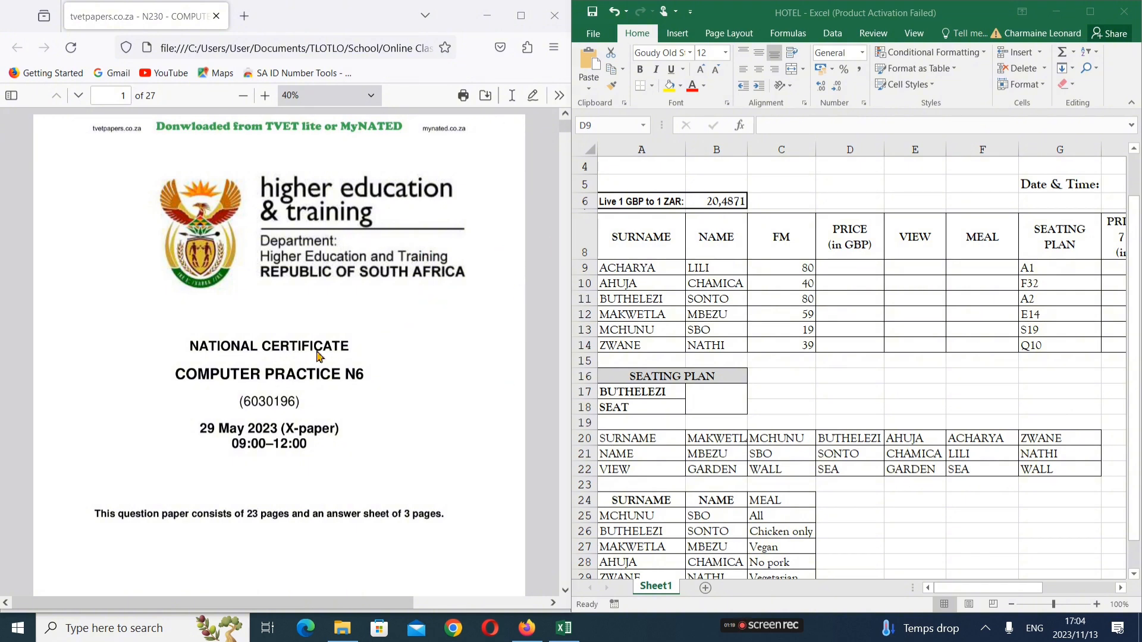
Scroll the exam PDF to page 20's Excursion: Evaluation table and give Firefox a little more width
scroll(317, 356, "down", 10)
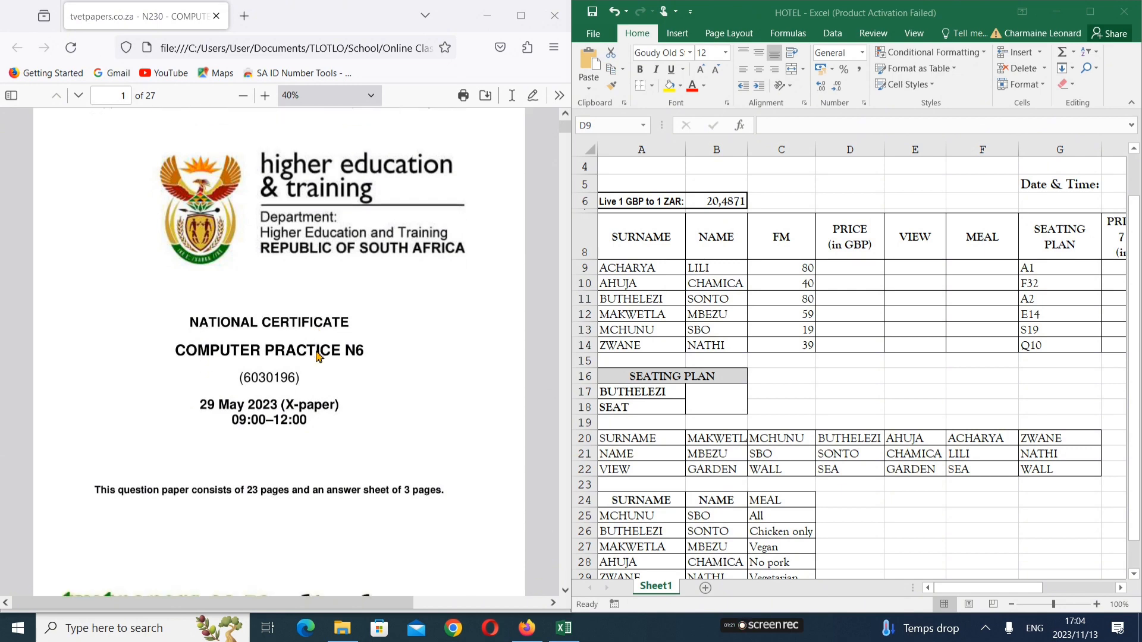
scroll(357, 342, "down", 5)
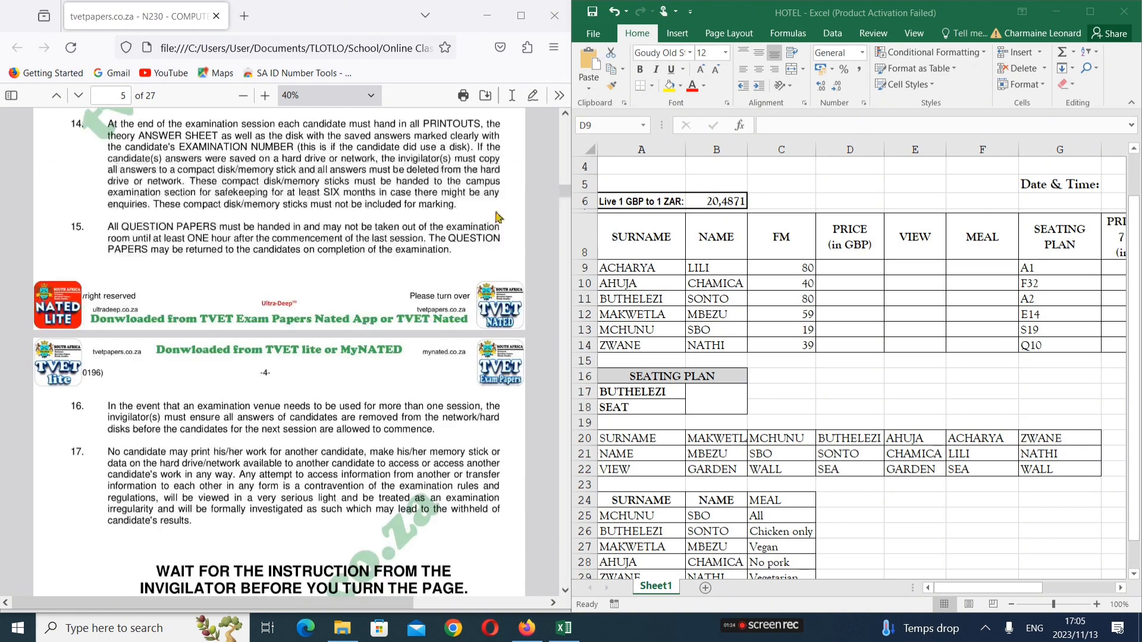
scroll(393, 273, "down", 5)
scroll(387, 282, "down", 12)
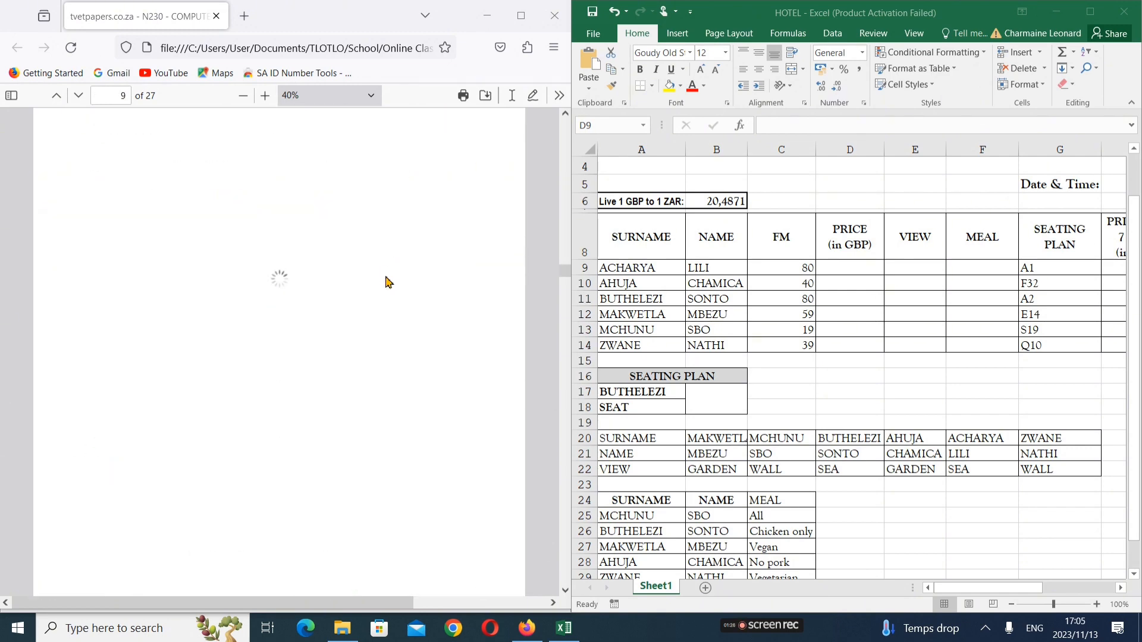
scroll(387, 281, "down", 2)
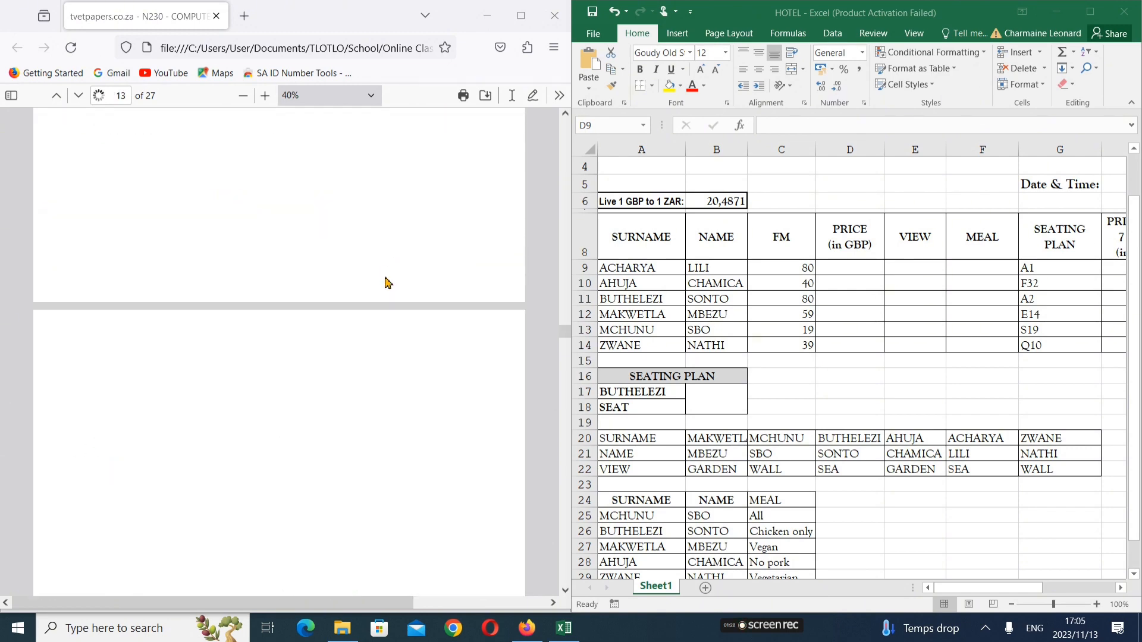
scroll(388, 282, "down", 4)
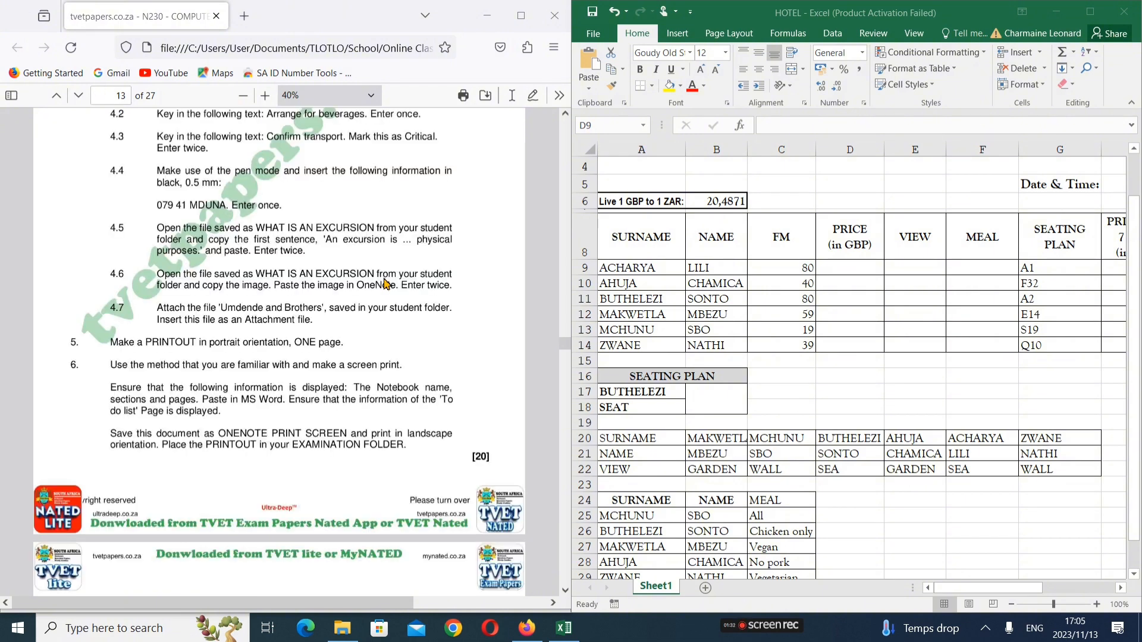
scroll(386, 283, "down", 15)
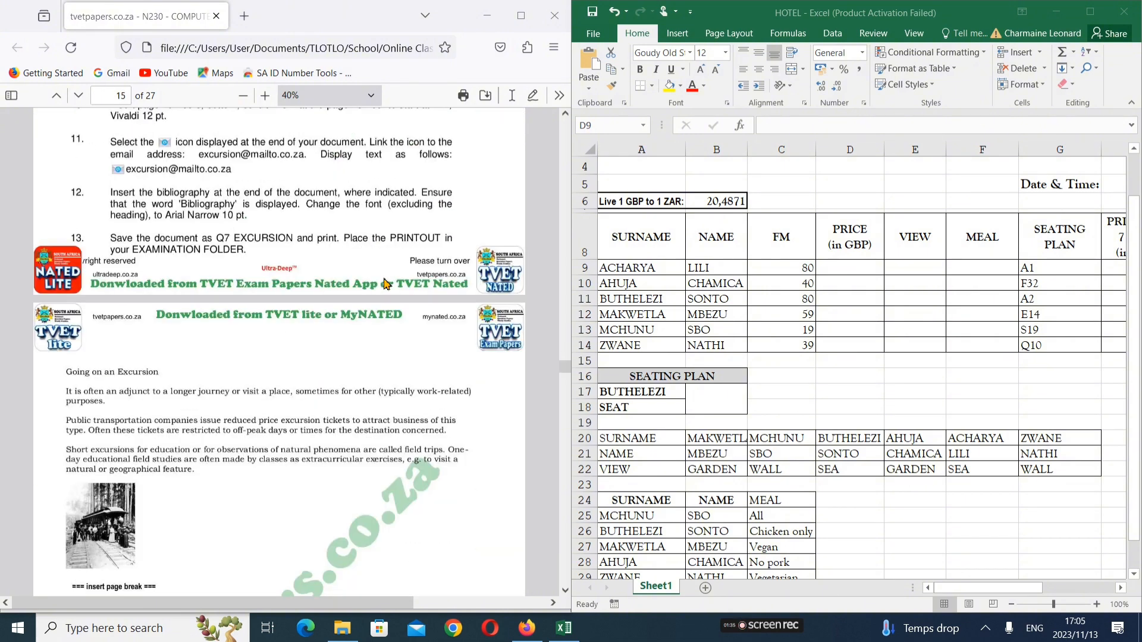
scroll(386, 283, "down", 10)
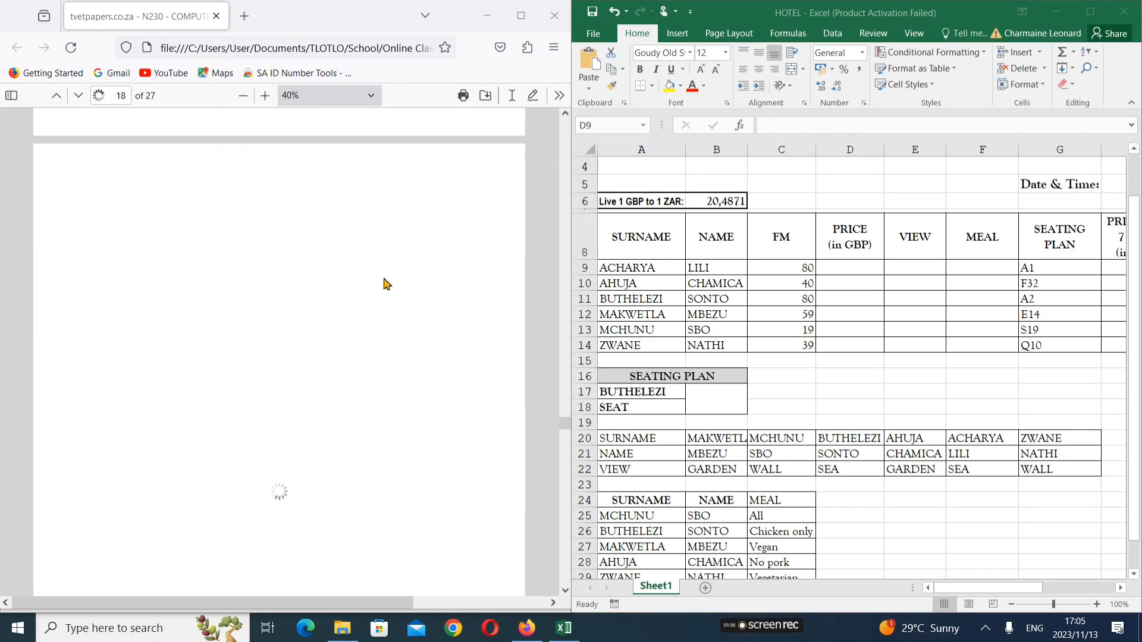
scroll(385, 283, "down", 1)
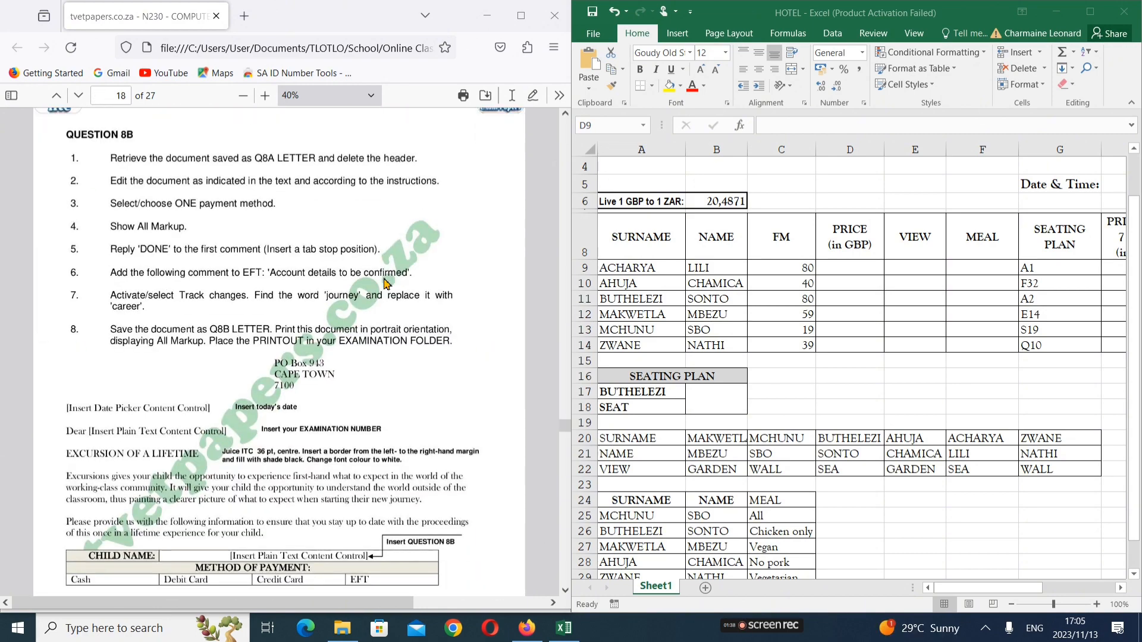
scroll(386, 283, "down", 5)
scroll(385, 283, "down", 15)
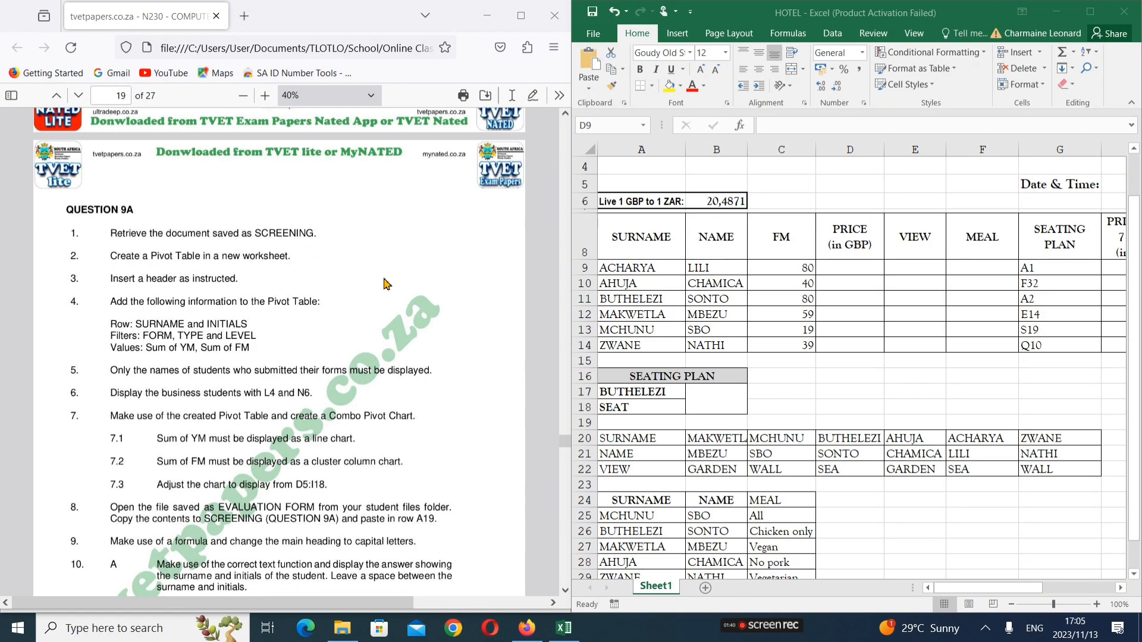
scroll(386, 283, "down", 7)
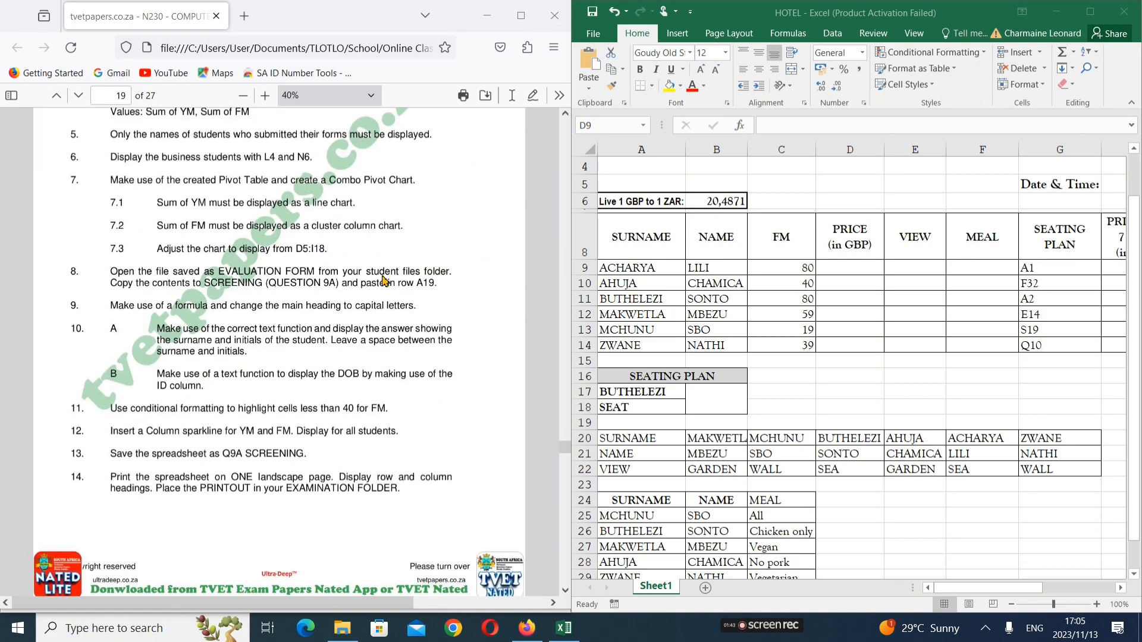
scroll(384, 279, "down", 5)
scroll(379, 279, "down", 10)
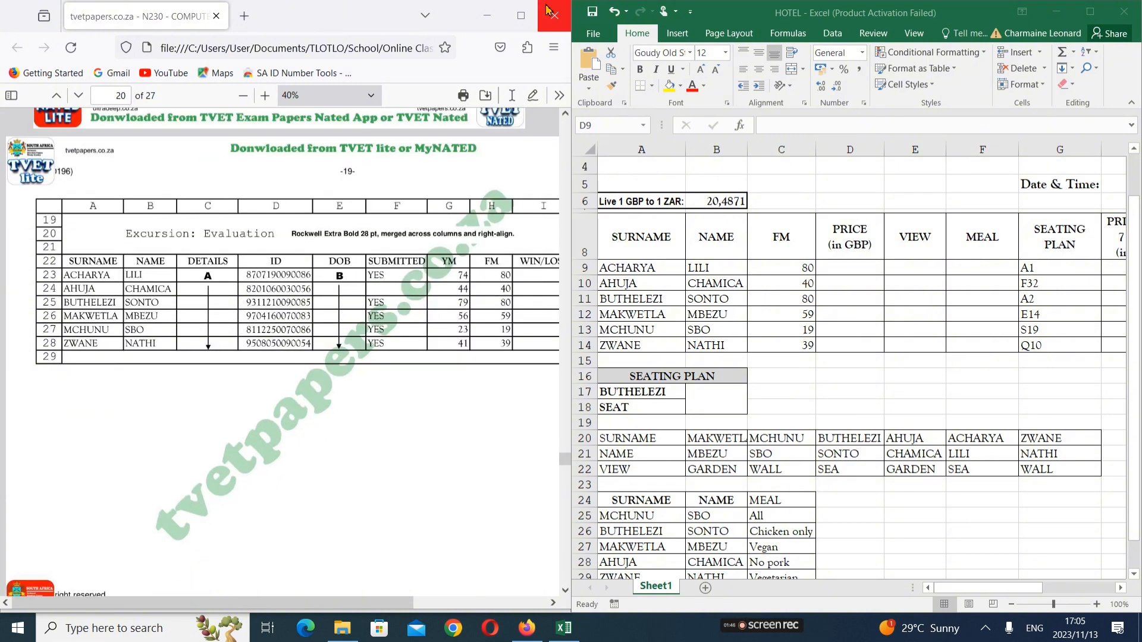
left_click_drag(572, 51, 596, 53)
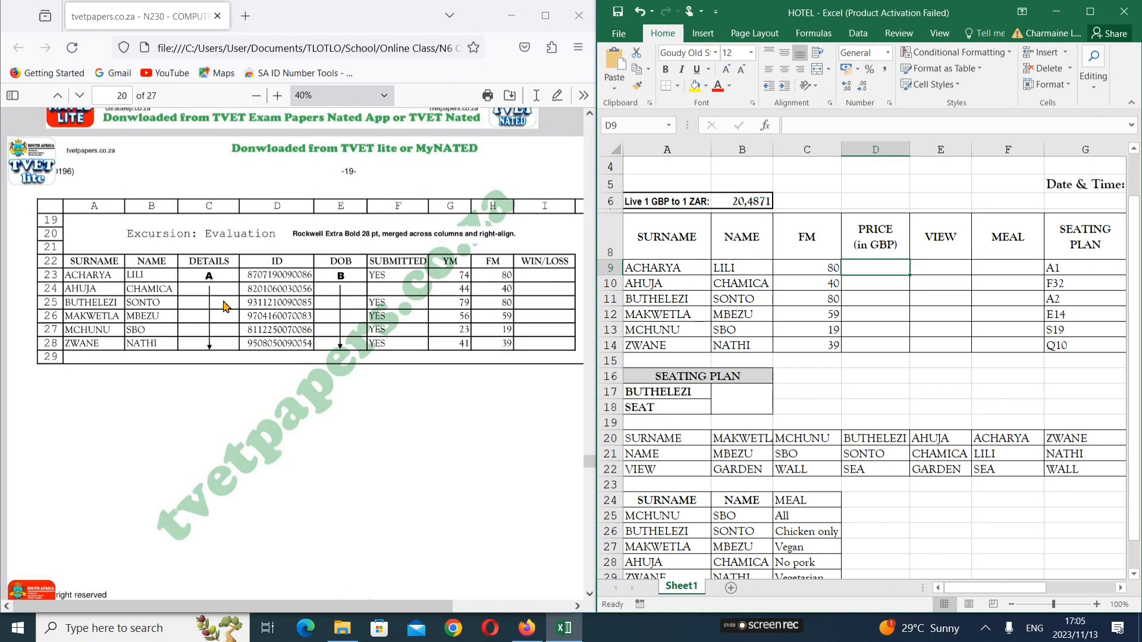
Return Excel to row 1 and bring the exam PDF to Question 10A on page 22
scroll(476, 351, "down", 1)
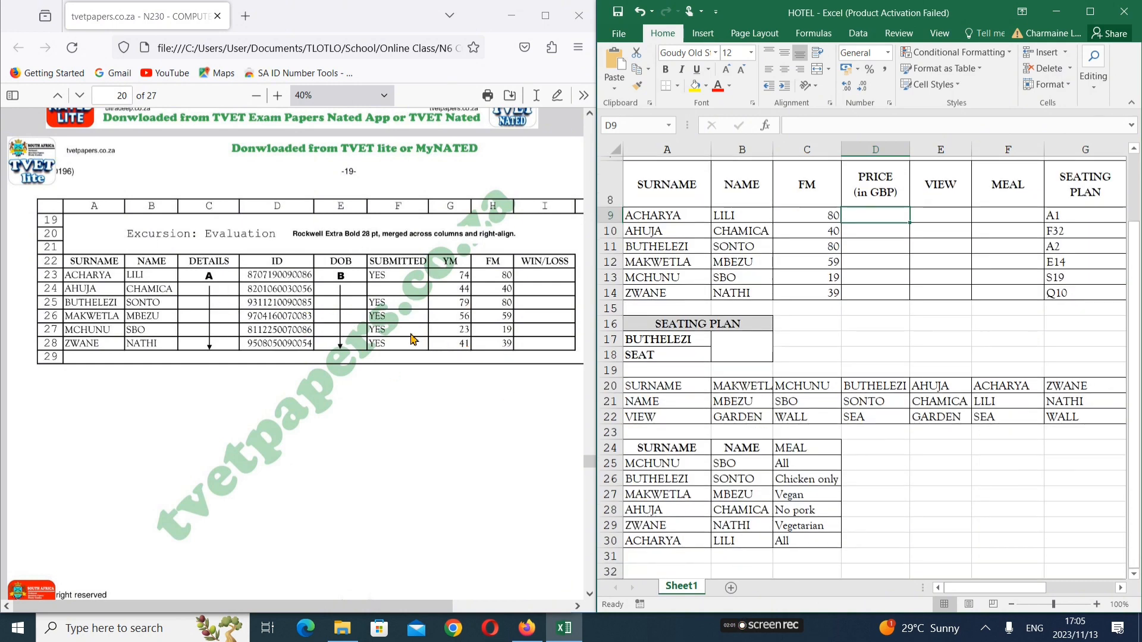
scroll(330, 325, "up", 3)
left_click(330, 324)
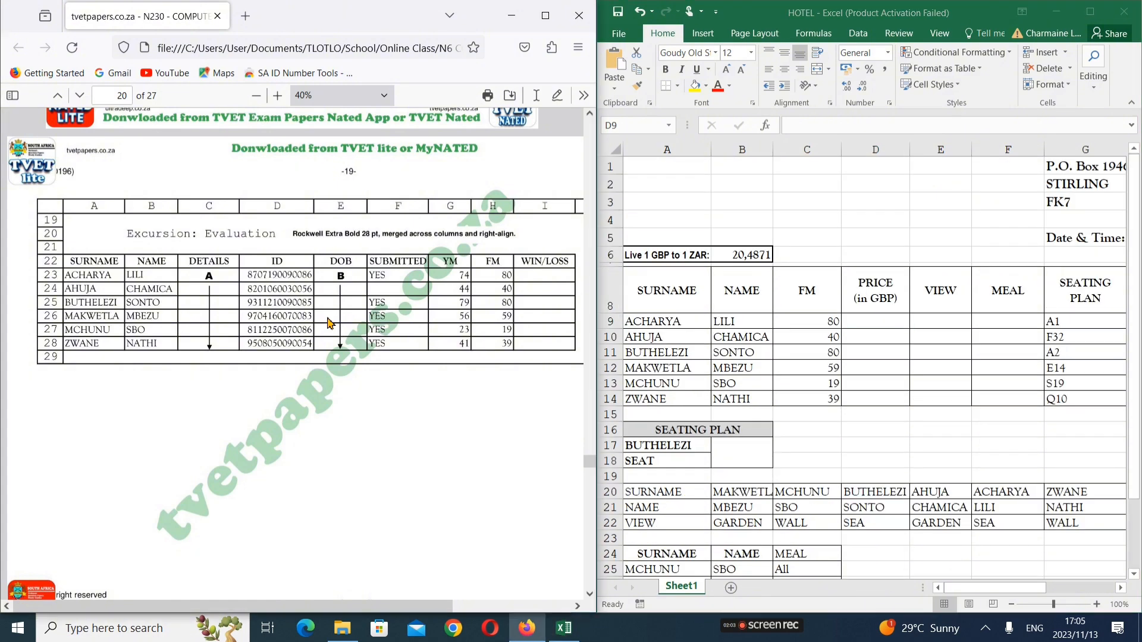
scroll(330, 324, "up", 5)
scroll(330, 324, "up", 5)
scroll(330, 324, "down", 10)
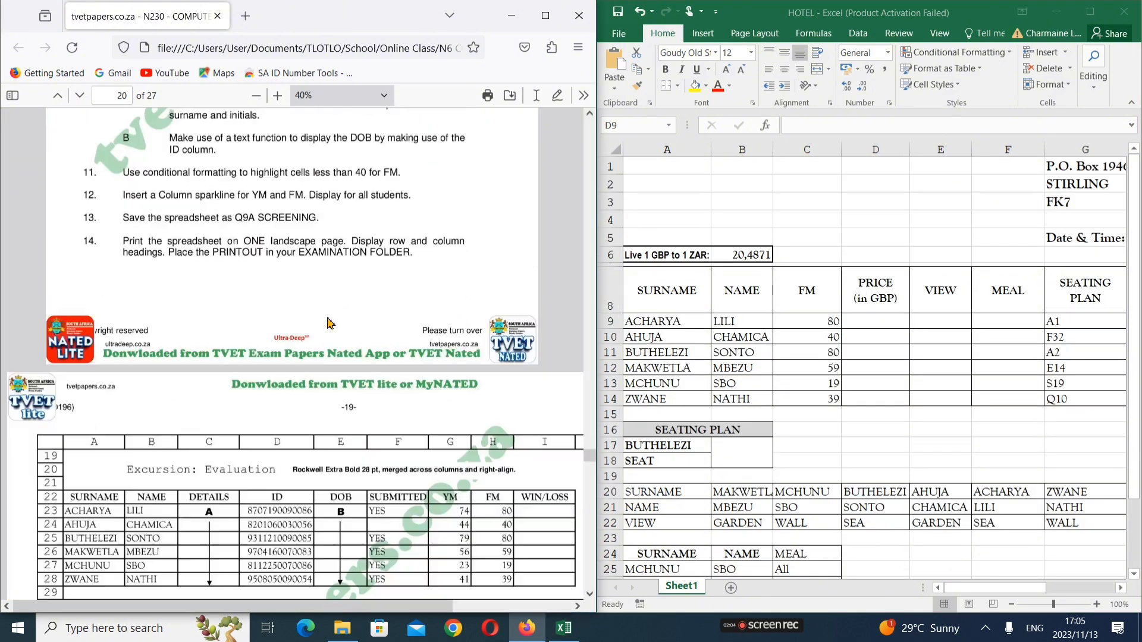
scroll(330, 324, "down", 10)
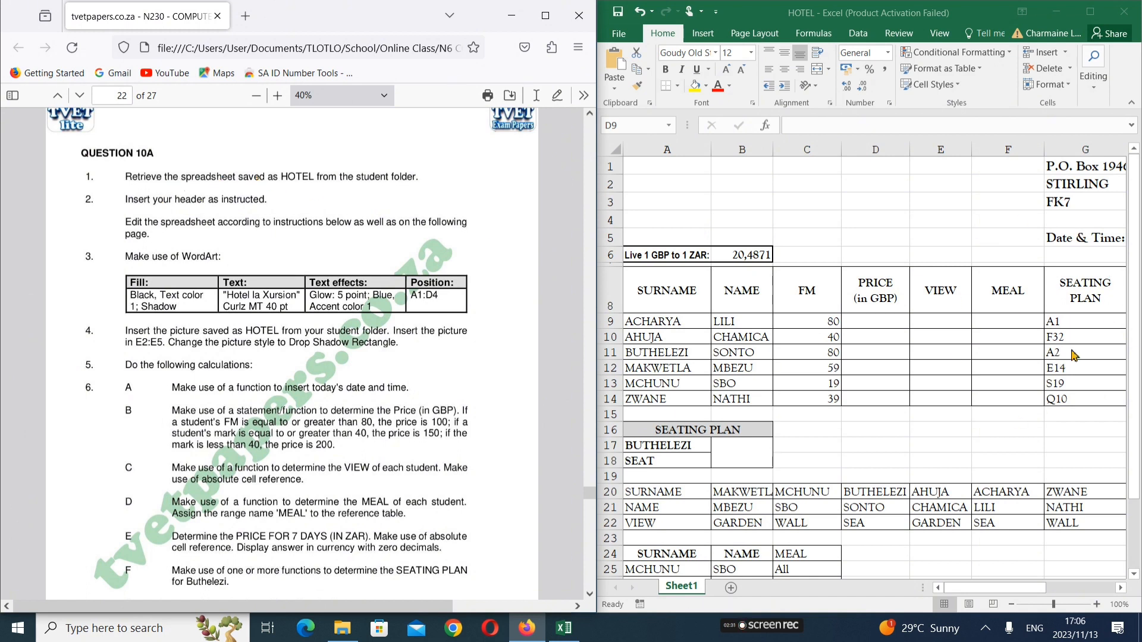
Drag the Excel window's left edge over Firefox until columns A through L are visible
left_click(983, 590)
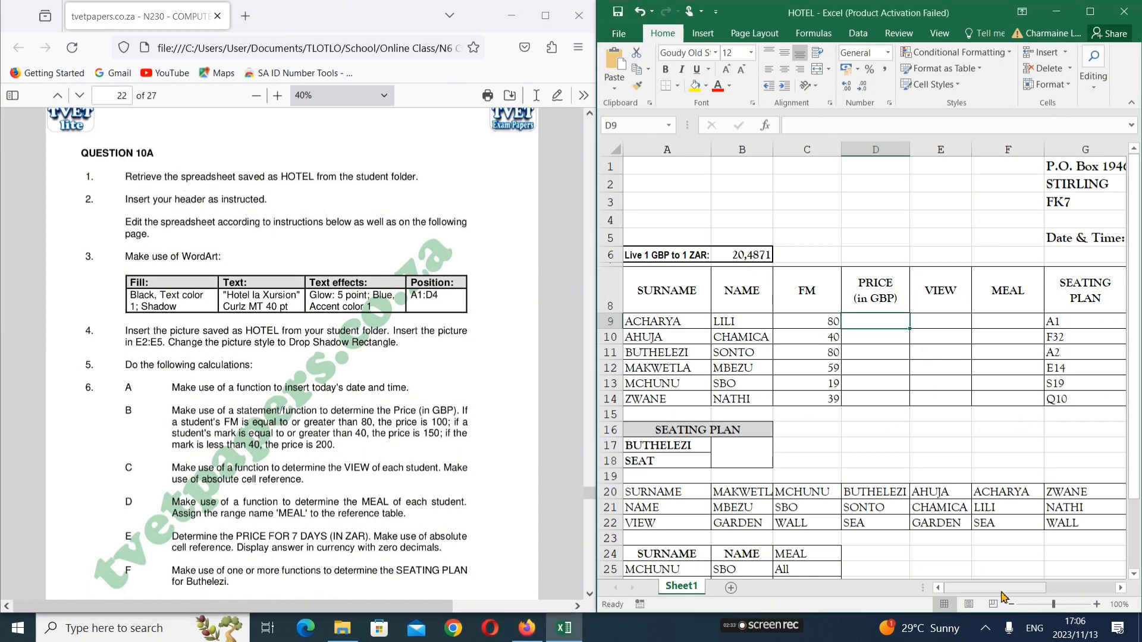
left_click_drag(1005, 593, 965, 586)
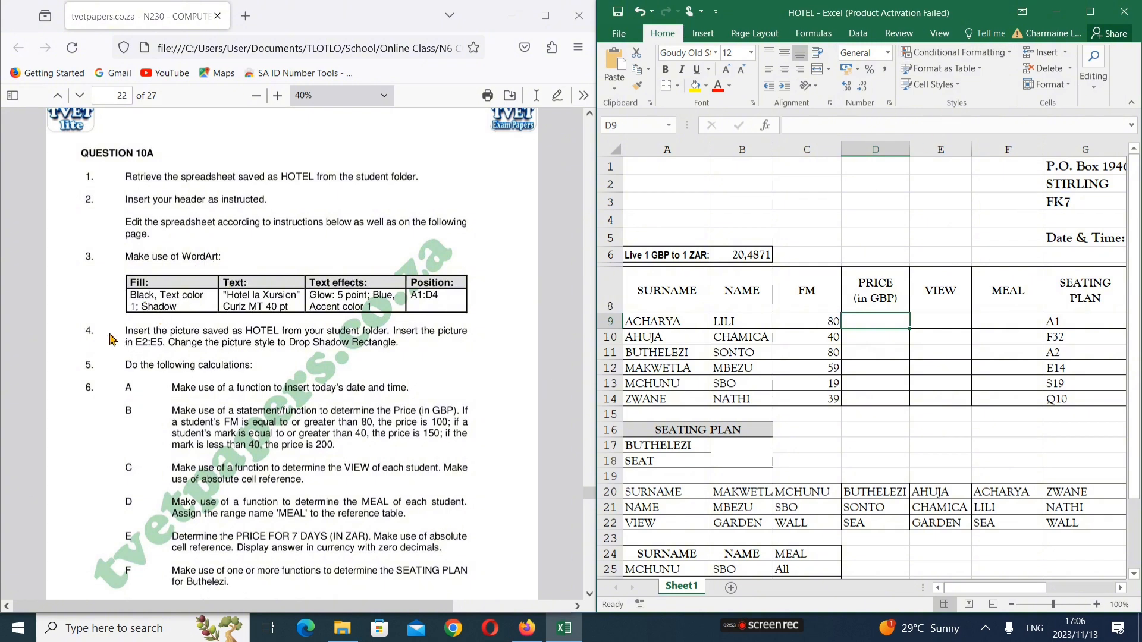
left_click_drag(596, 266, 459, 268)
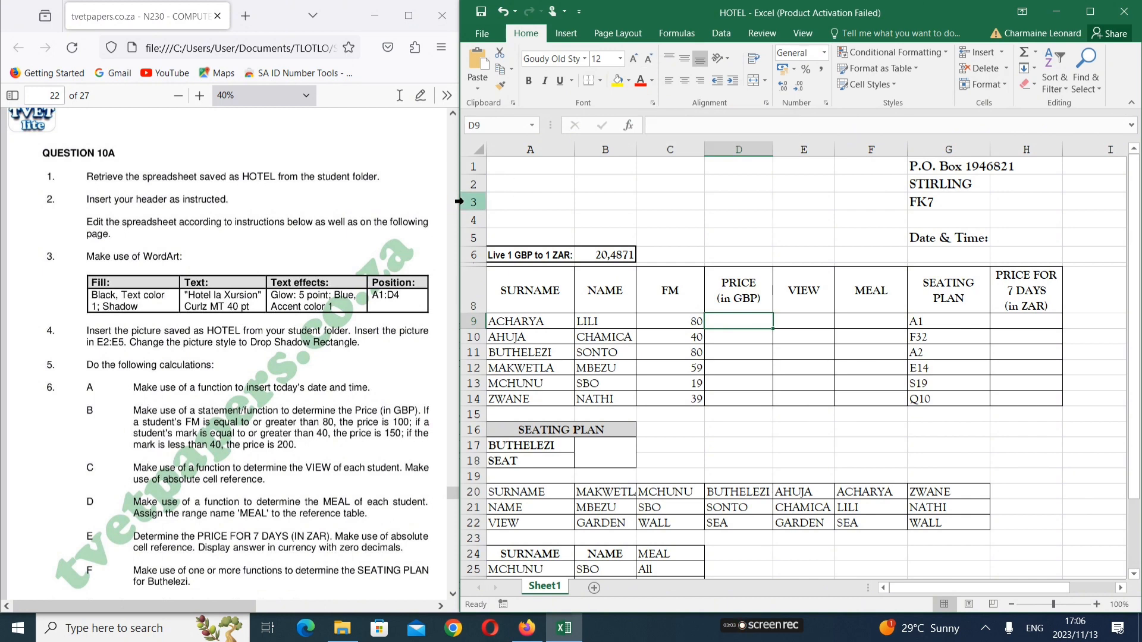
left_click_drag(459, 198, 324, 203)
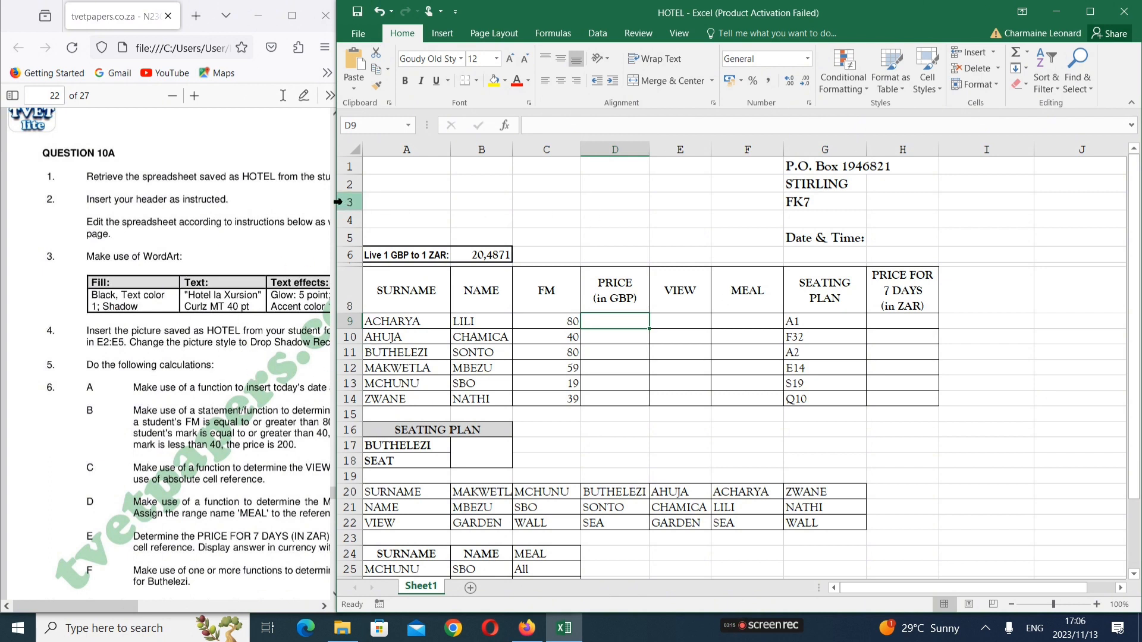
left_click_drag(336, 199, 213, 184)
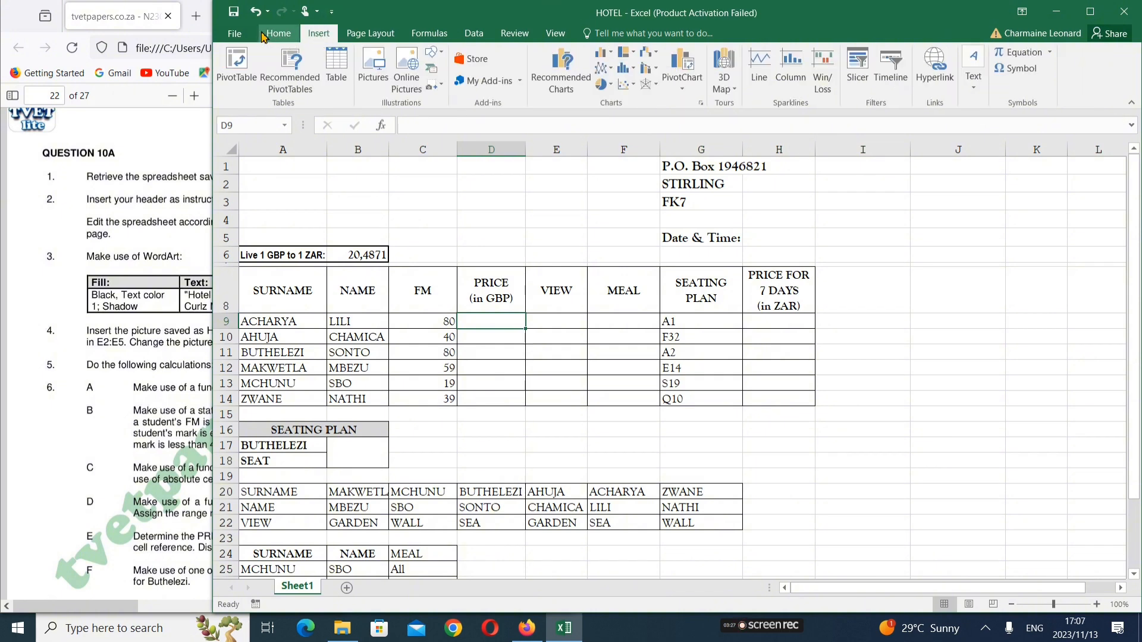
Maximize Excel and open the WordArt style gallery on the Insert ribbon
left_click(283, 34)
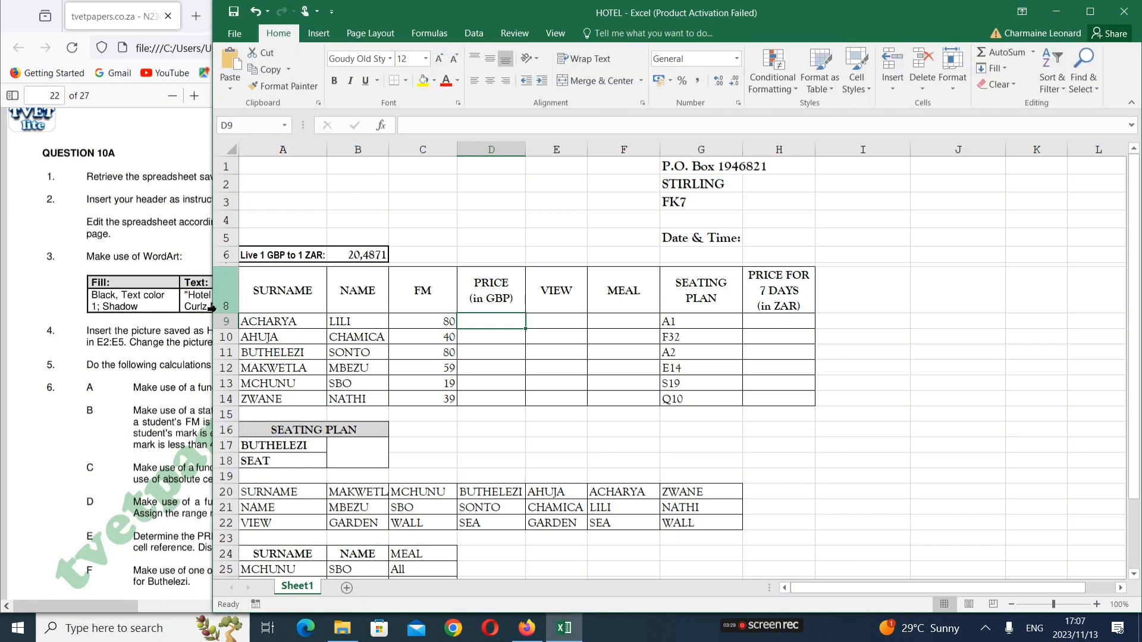
left_click(1091, 13)
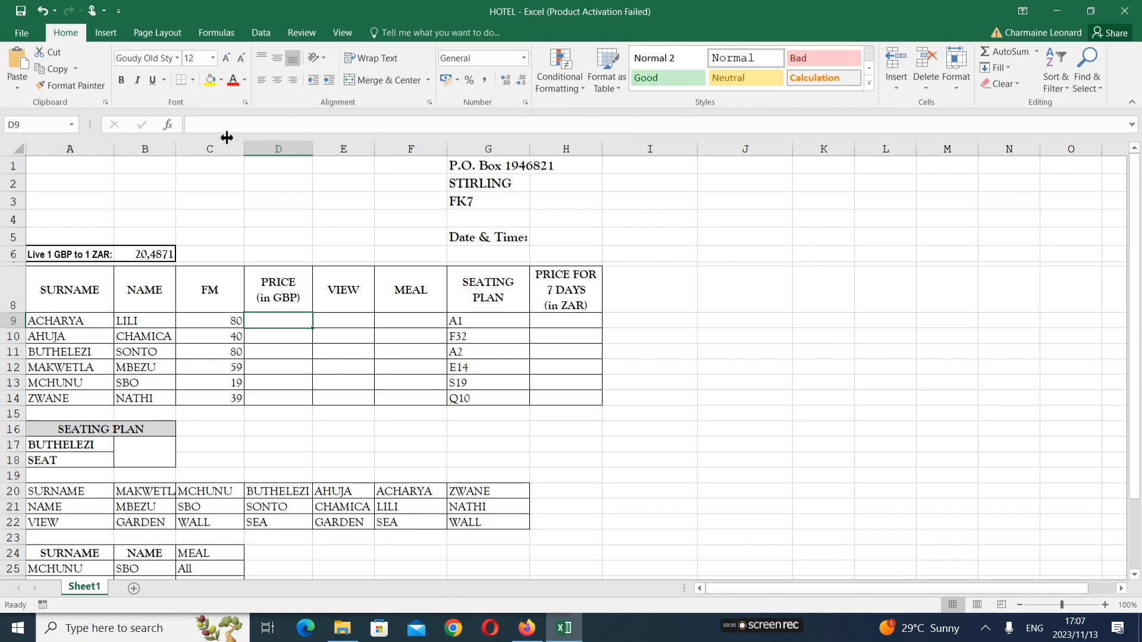
left_click(110, 33)
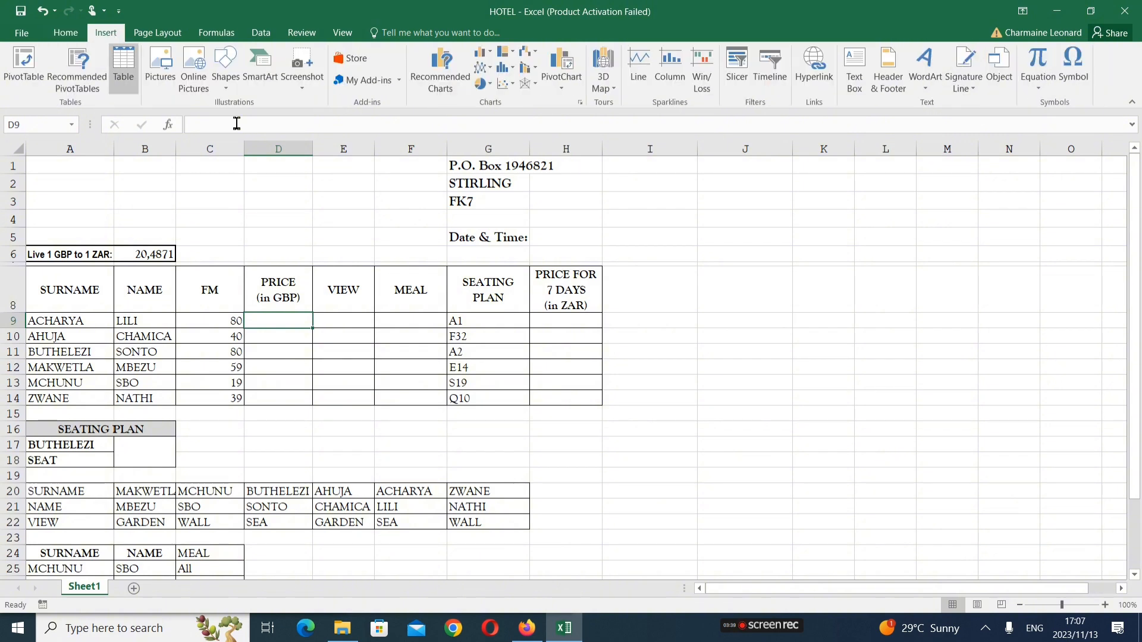
left_click(928, 88)
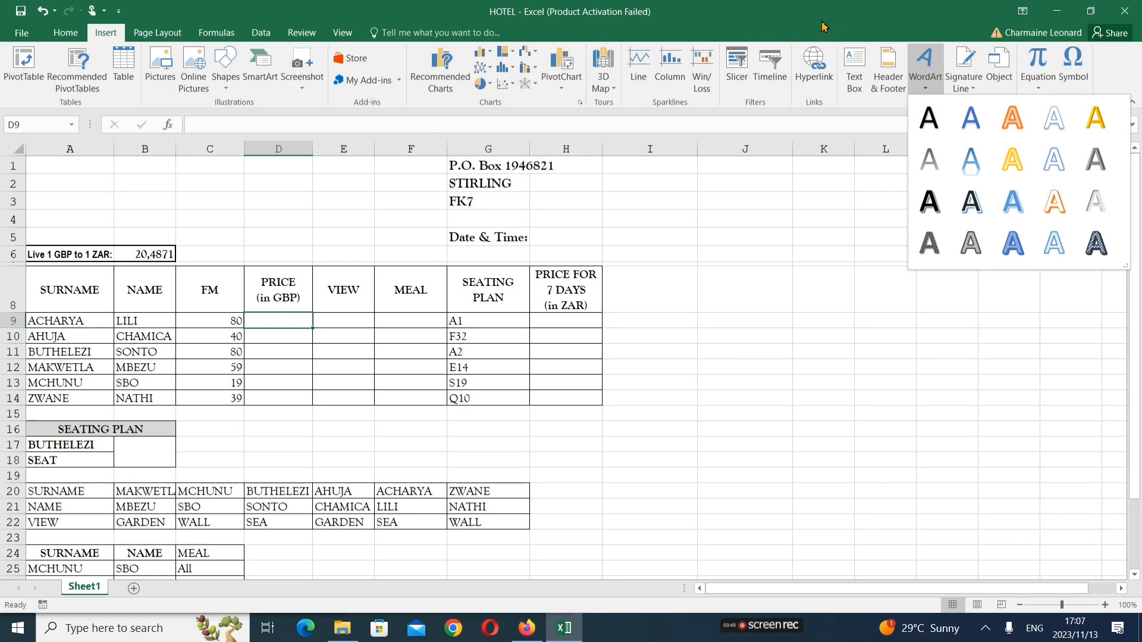
Resize the windows to read the exam instructions, then reopen the WordArt gallery in Excel
left_click_drag(822, 22, 932, 108)
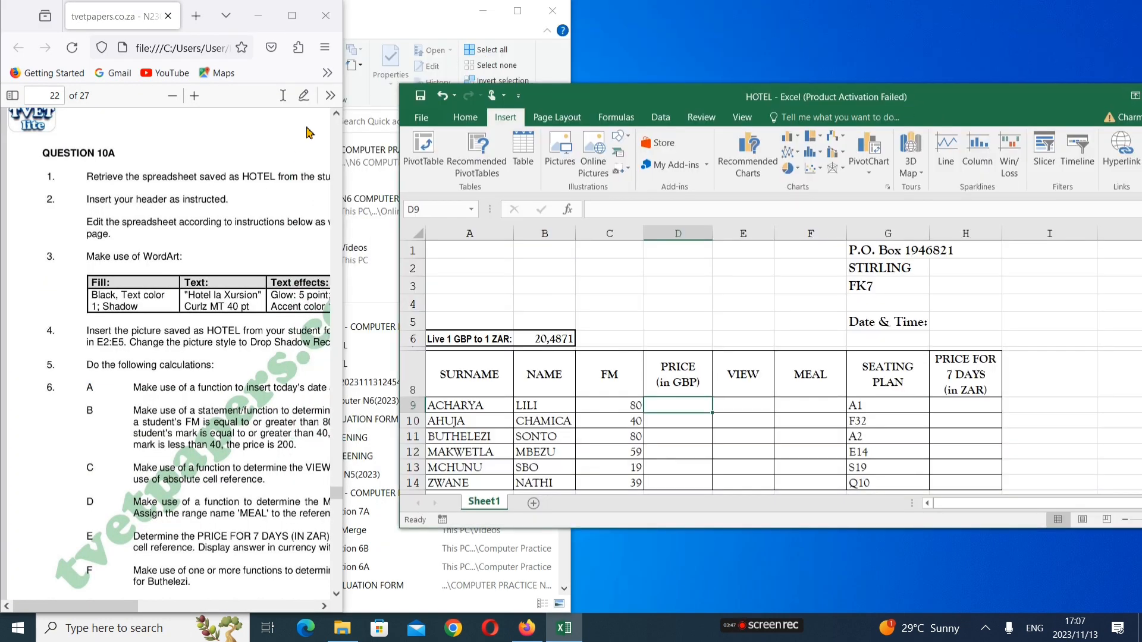
left_click_drag(343, 133, 477, 151)
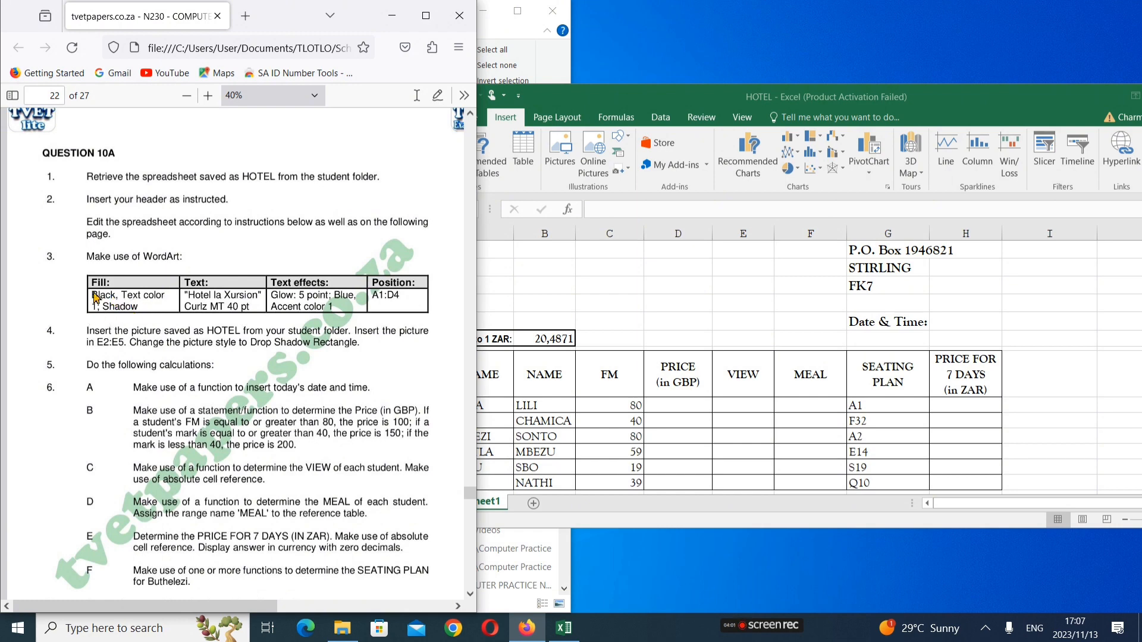
left_click(968, 95)
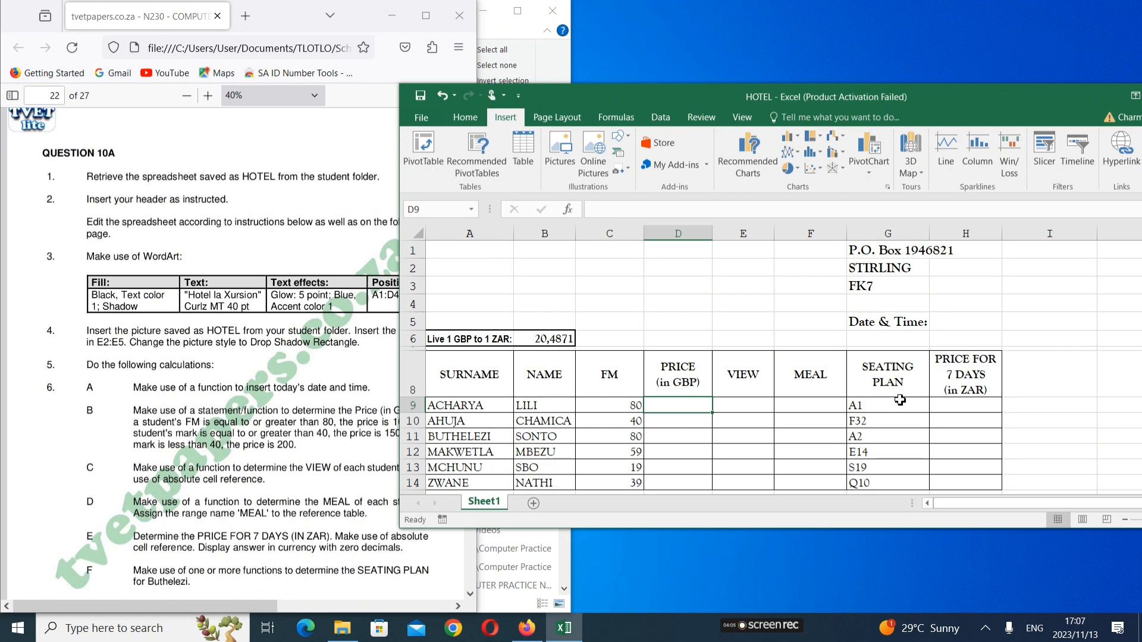
left_click(467, 124)
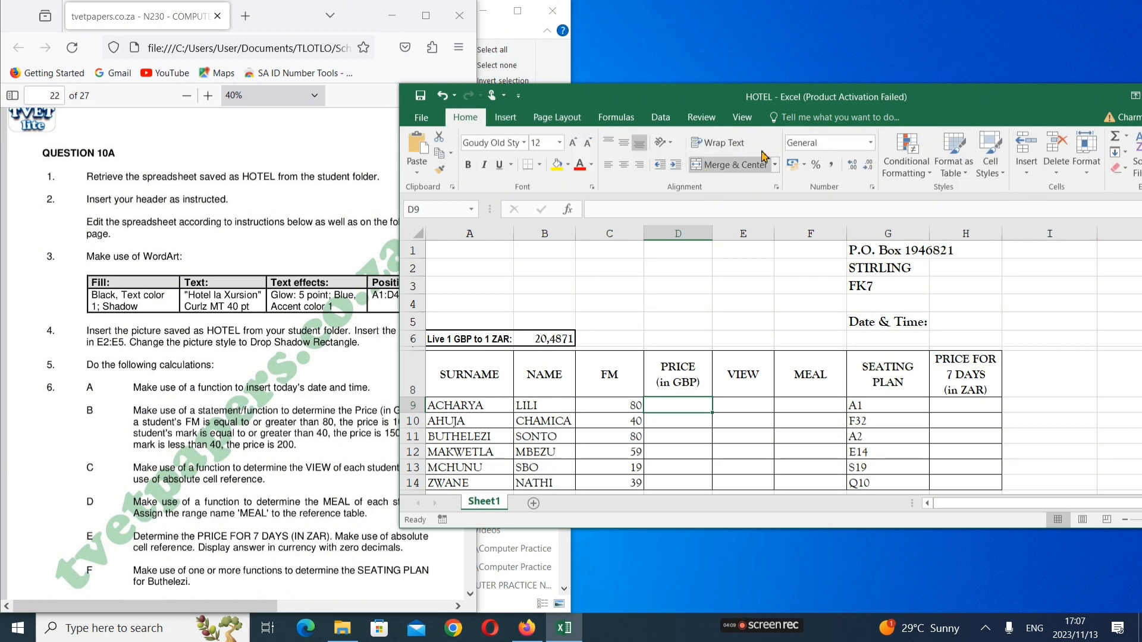
left_click_drag(958, 103, 67, 2)
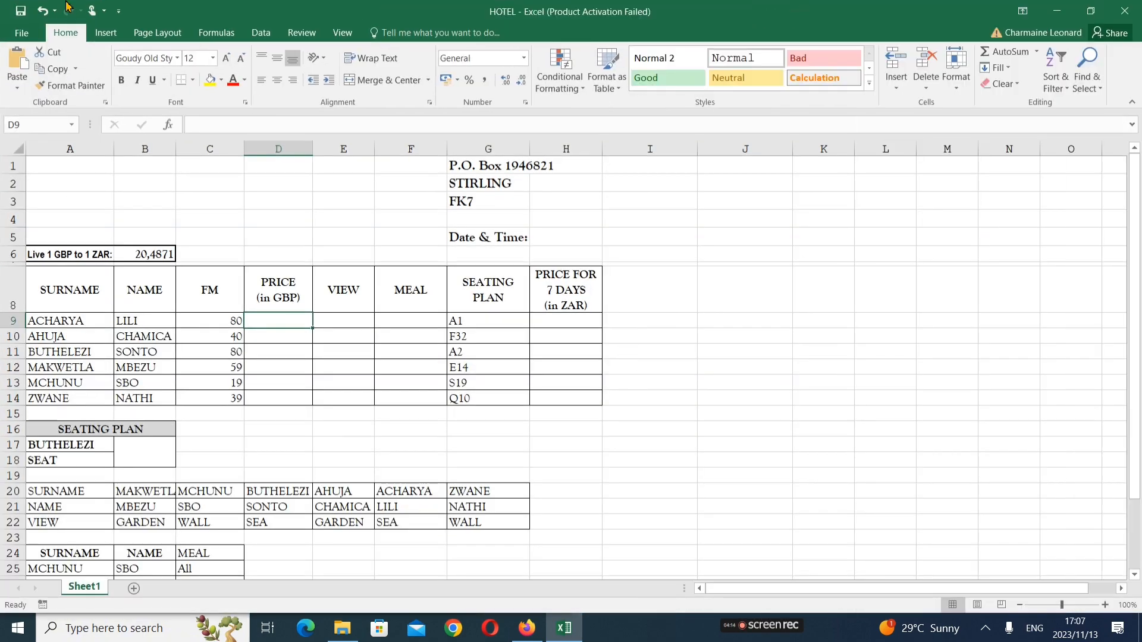
left_click(123, 34)
left_click(924, 66)
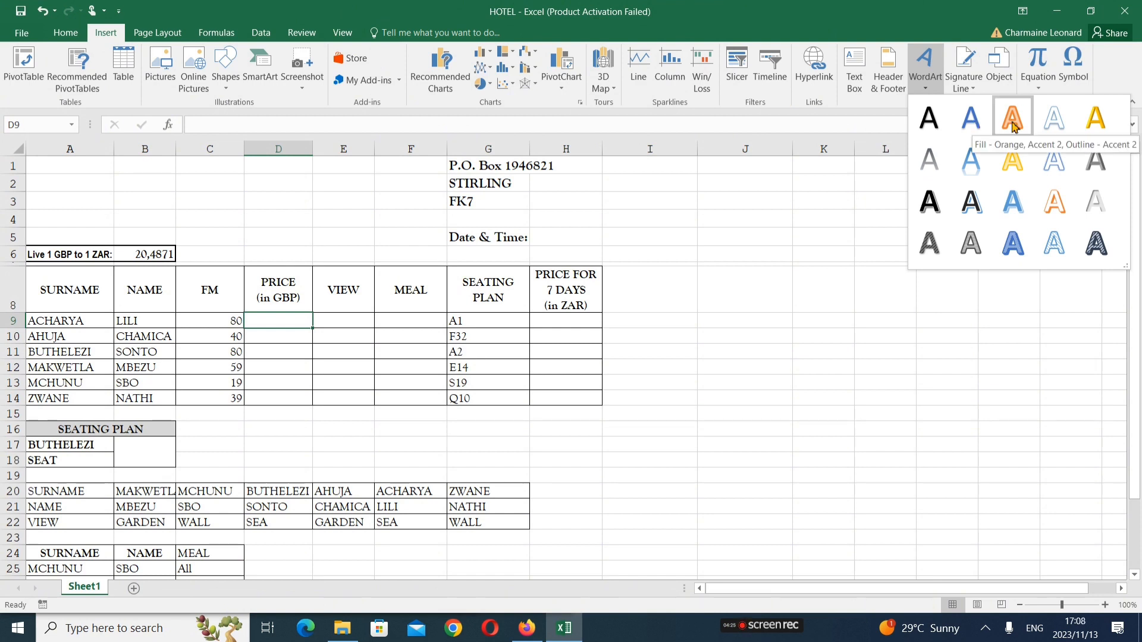
Insert the first WordArt style, restore Excel beside the PDF, and move the box over B3:D5
left_click(930, 122)
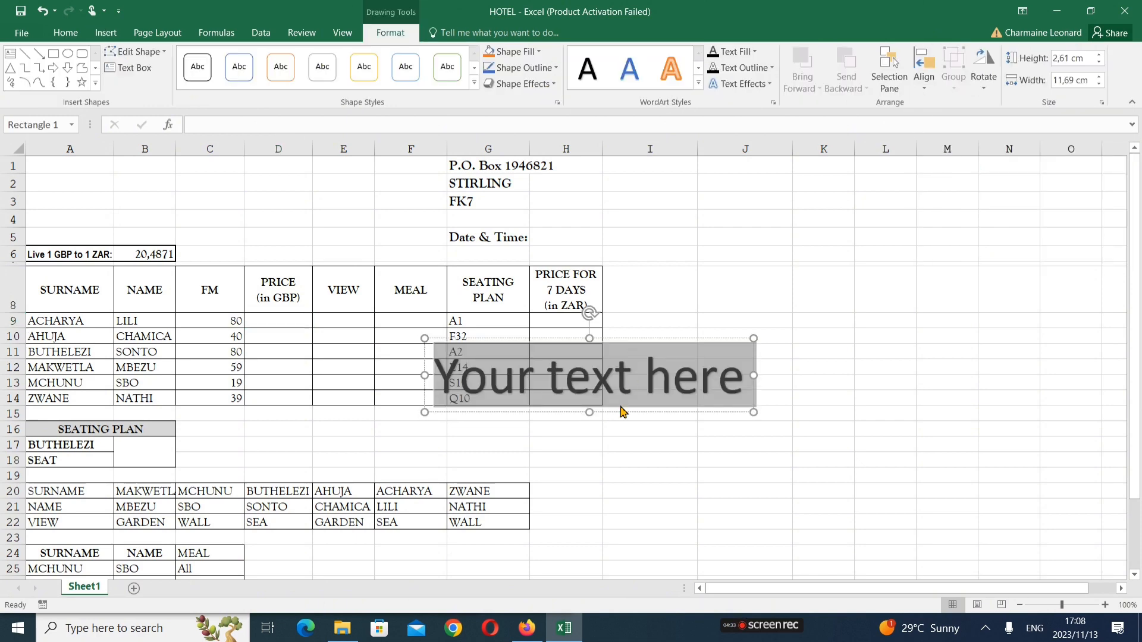
double_click(781, 25)
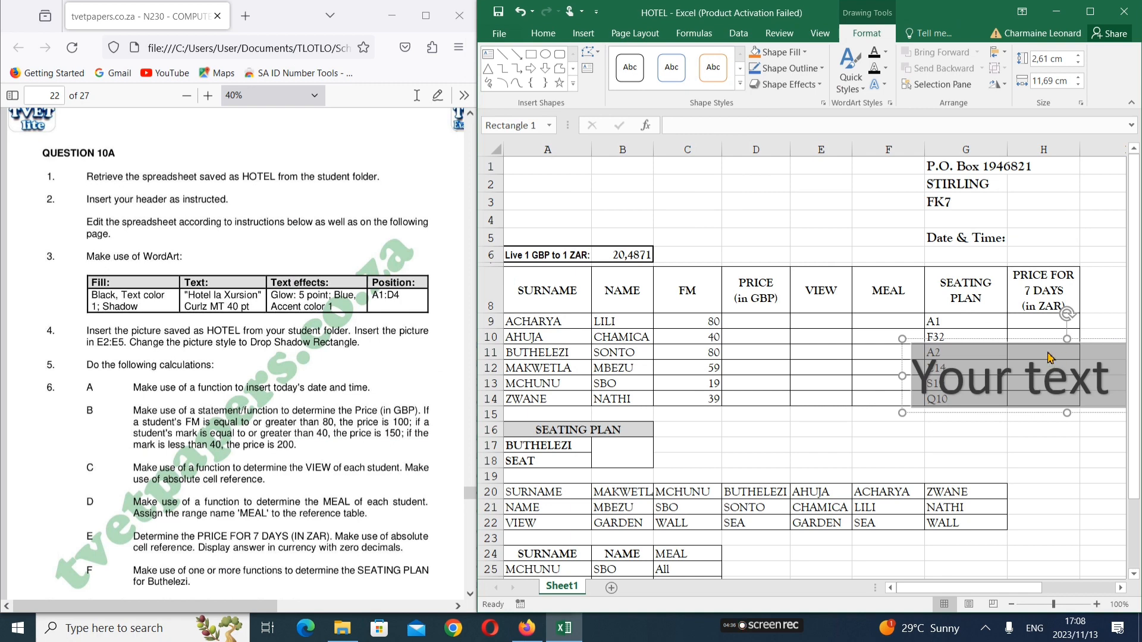
left_click_drag(1047, 342, 663, 173)
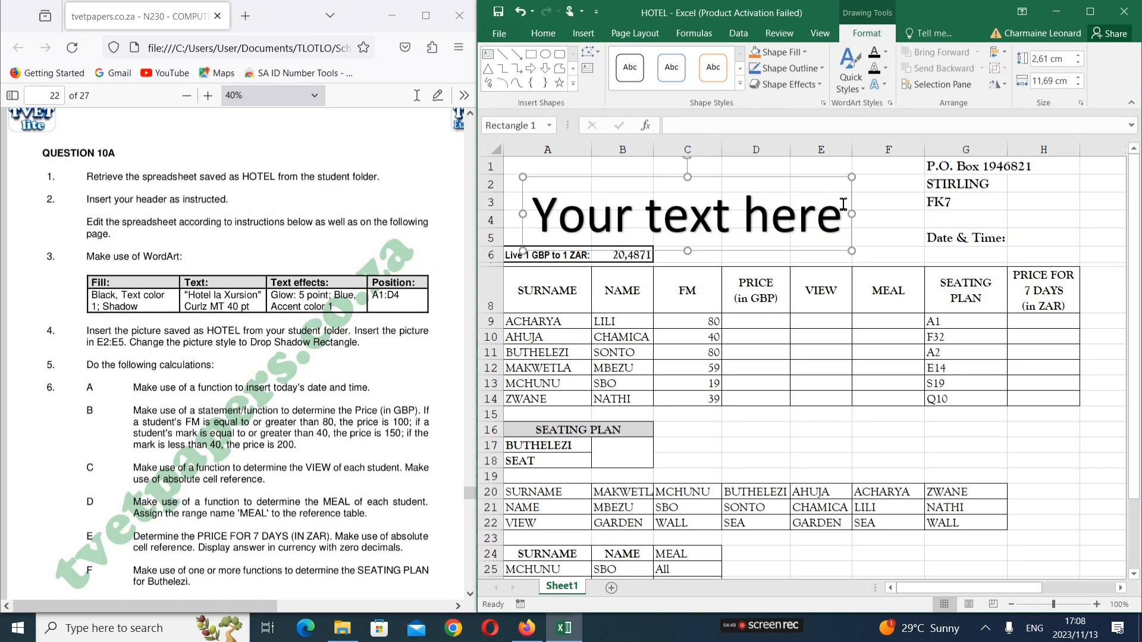
Replace the WordArt placeholder text with 'Hotel la Xursion'
key("BackSpace")
key("BackSpace")
key("BackSpace")
key("BackSpace")
key("BackSpace")
key("BackSpace")
key("BackSpace")
key("BackSpace")
key("BackSpace")
key("BackSpace")
key("BackSpace")
key("BackSpace")
key("BackSpace")
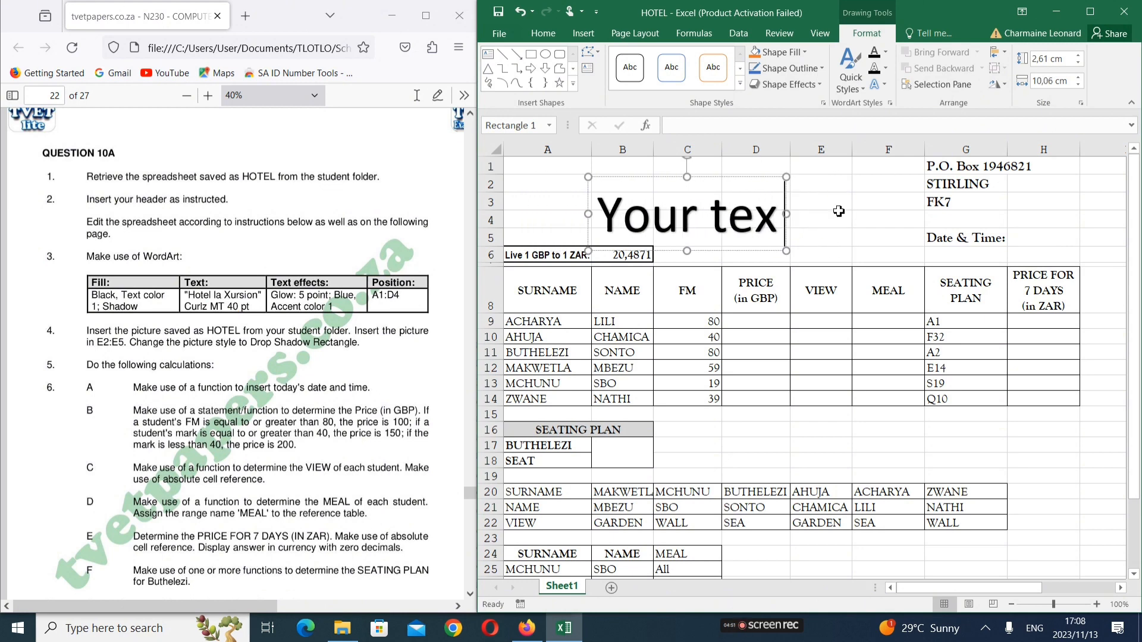
key("BackSpace")
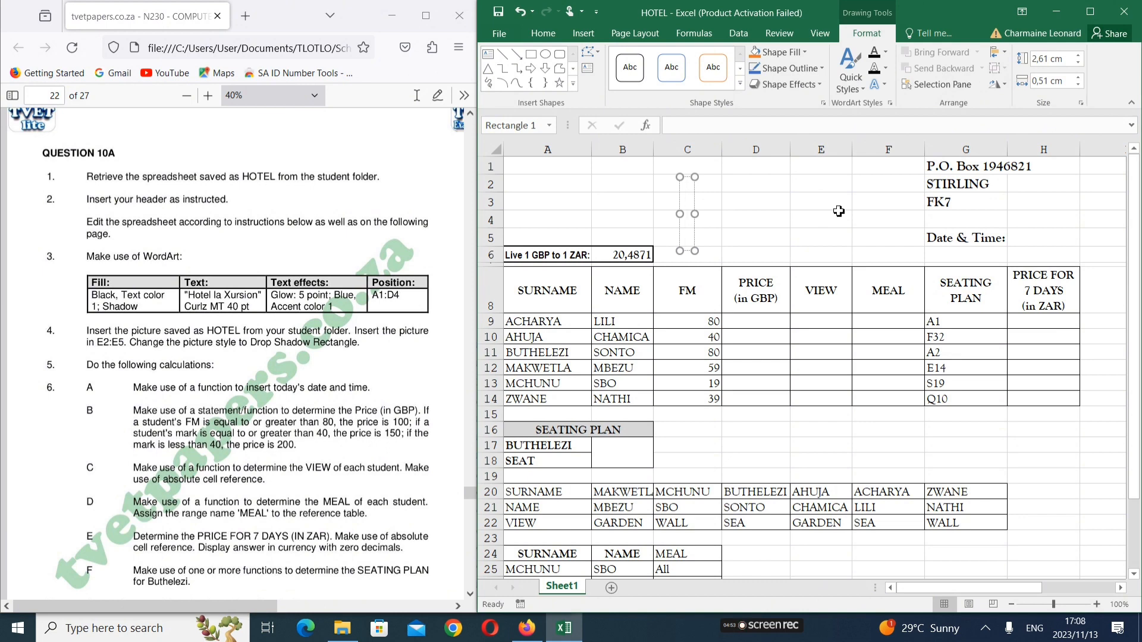
type("hot")
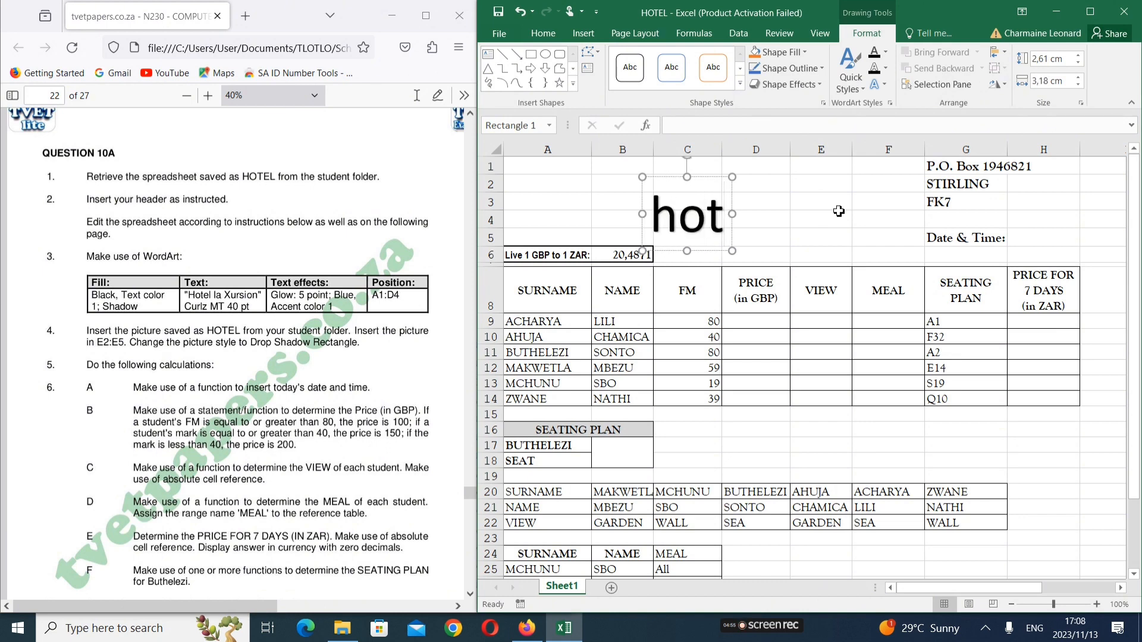
type("el")
key("BackSpace")
key("BackSpace")
key("BackSpace")
key("BackSpace")
key("BackSpace")
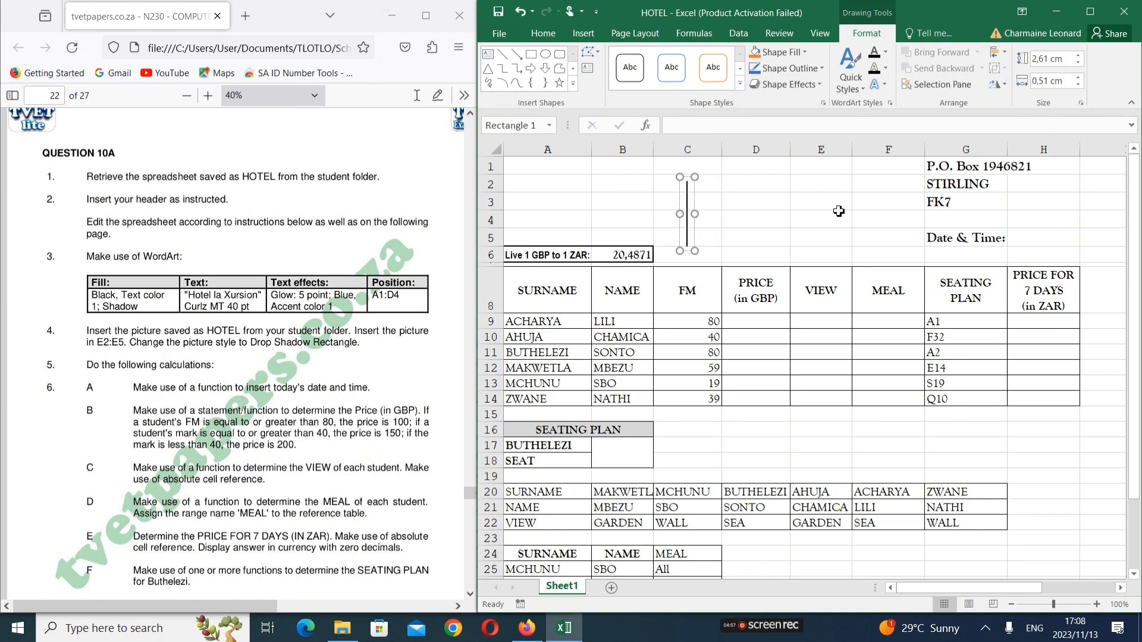
type("Hp")
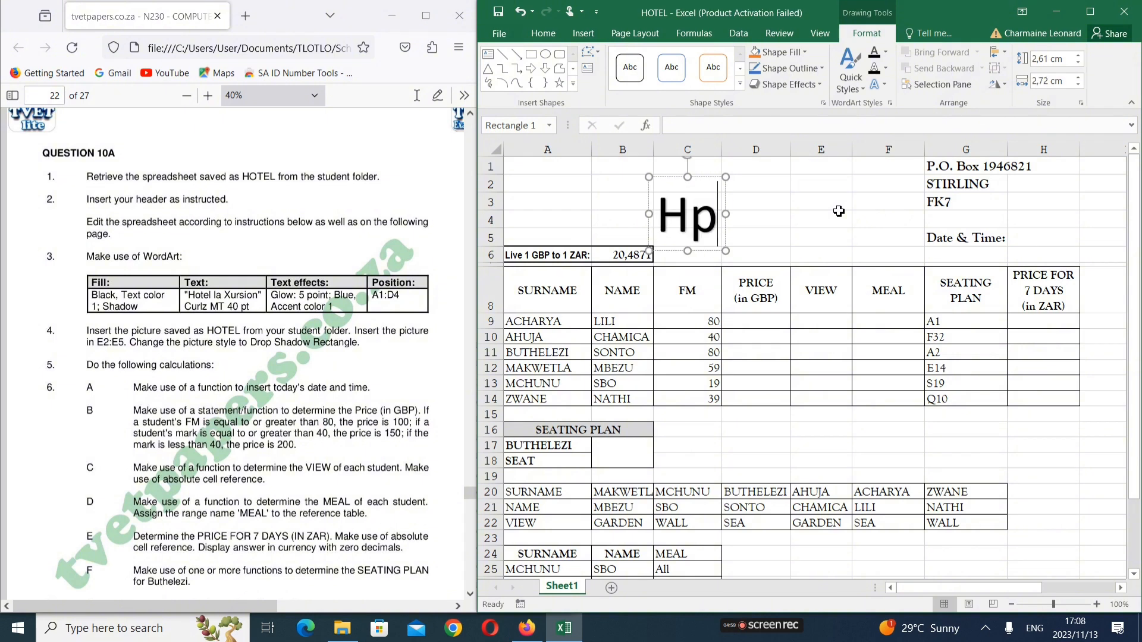
key("BackSpace")
type("otel ")
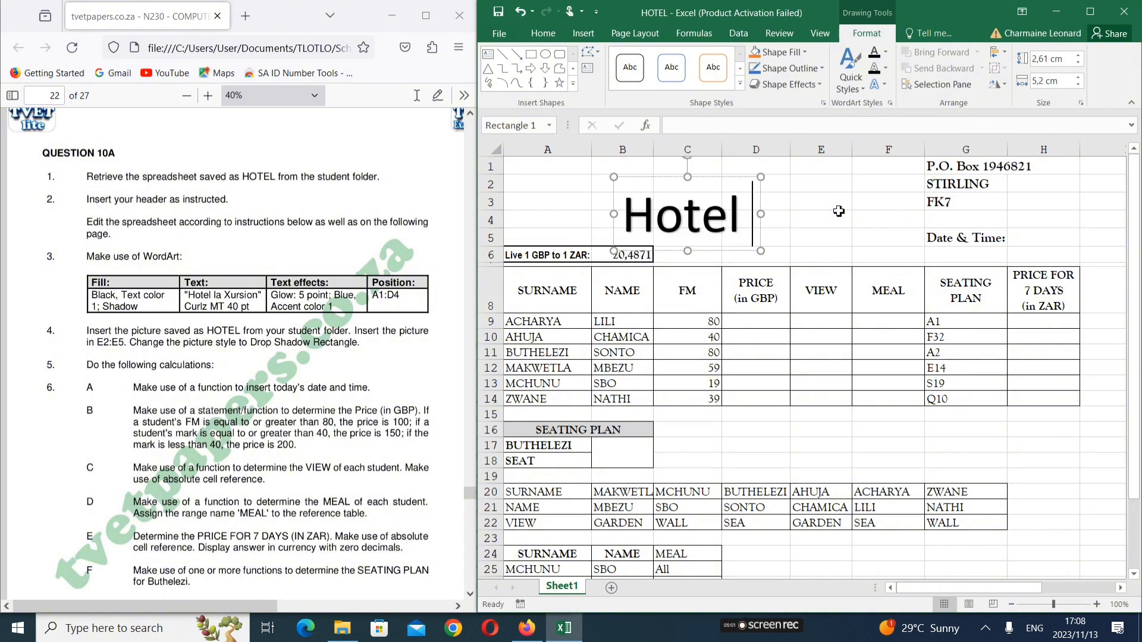
type("la")
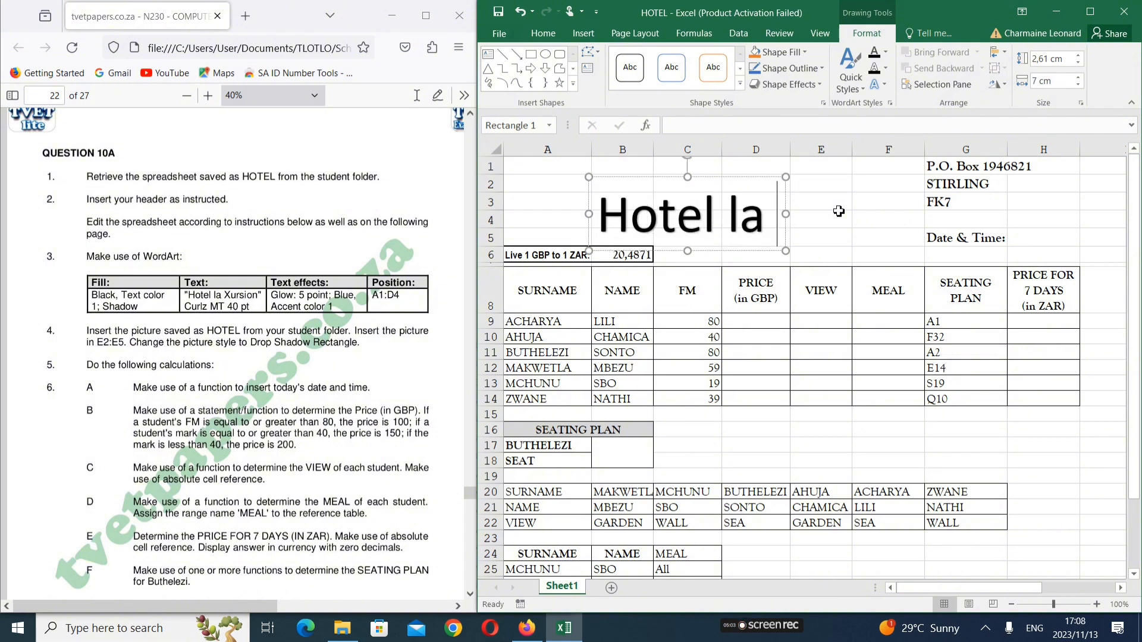
type(" C")
key("BackSpace")
type("Xi")
key("BackSpace")
type("u")
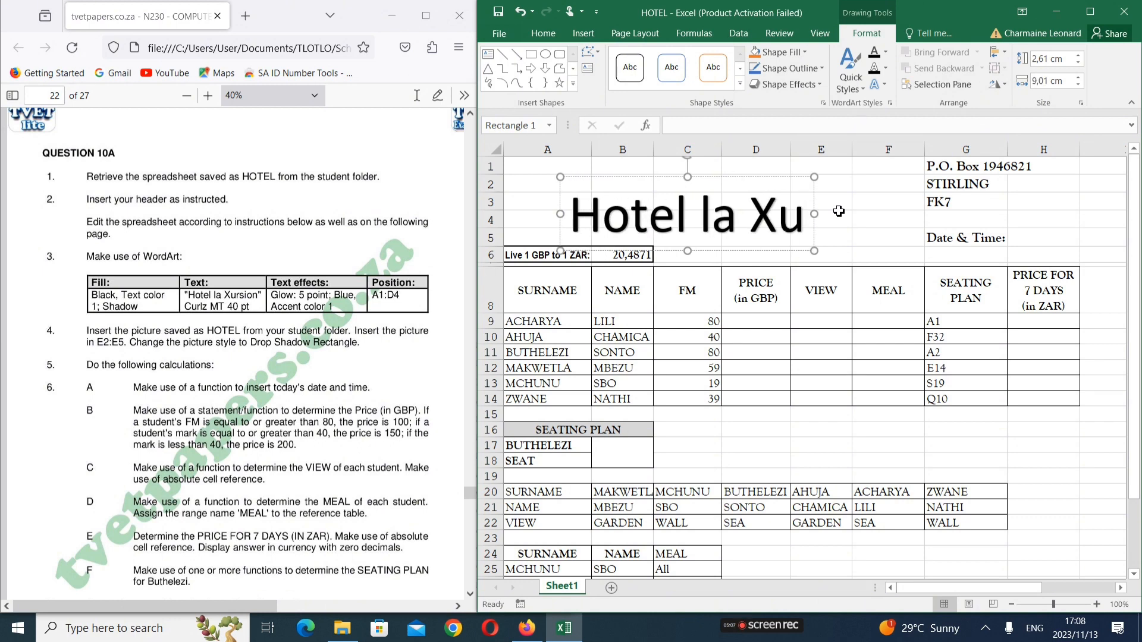
type("rsion")
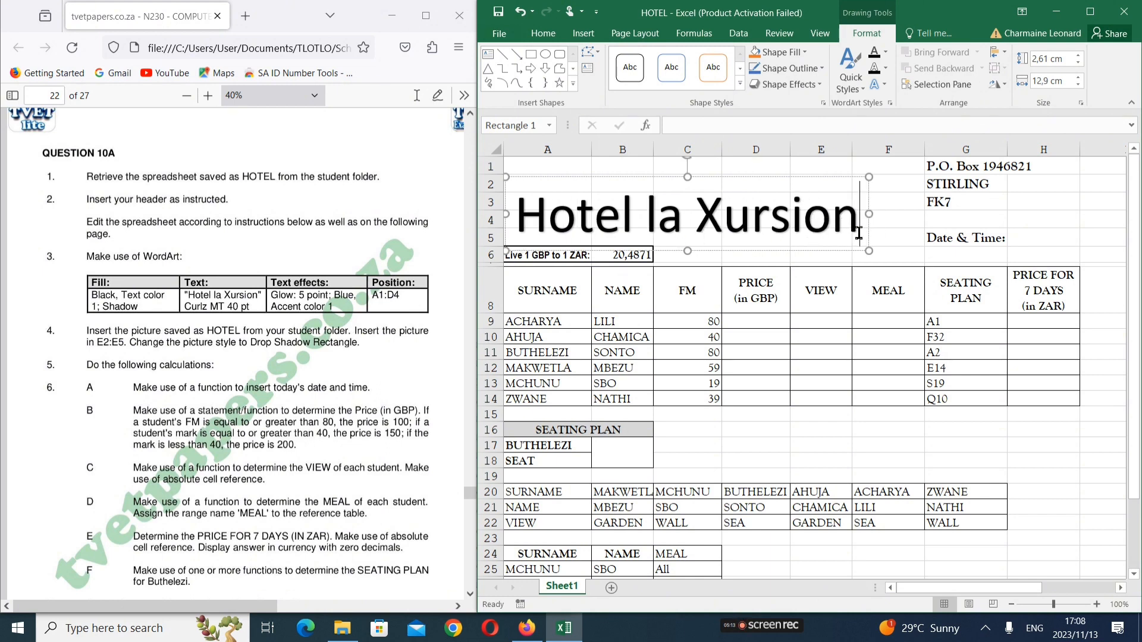
Select the whole WordArt text and bring up the Home tab's font list
key("shift+Left")
key("ctrl+shift+Left")
key("ctrl+shift+Left")
key("ctrl+shift+Left")
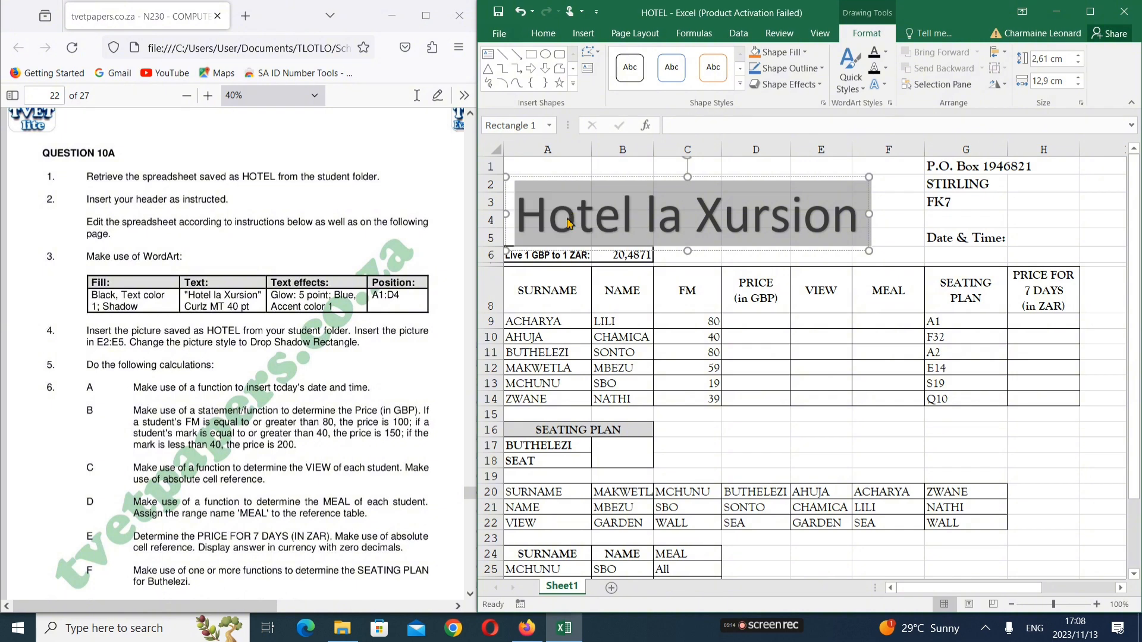
left_click(550, 37)
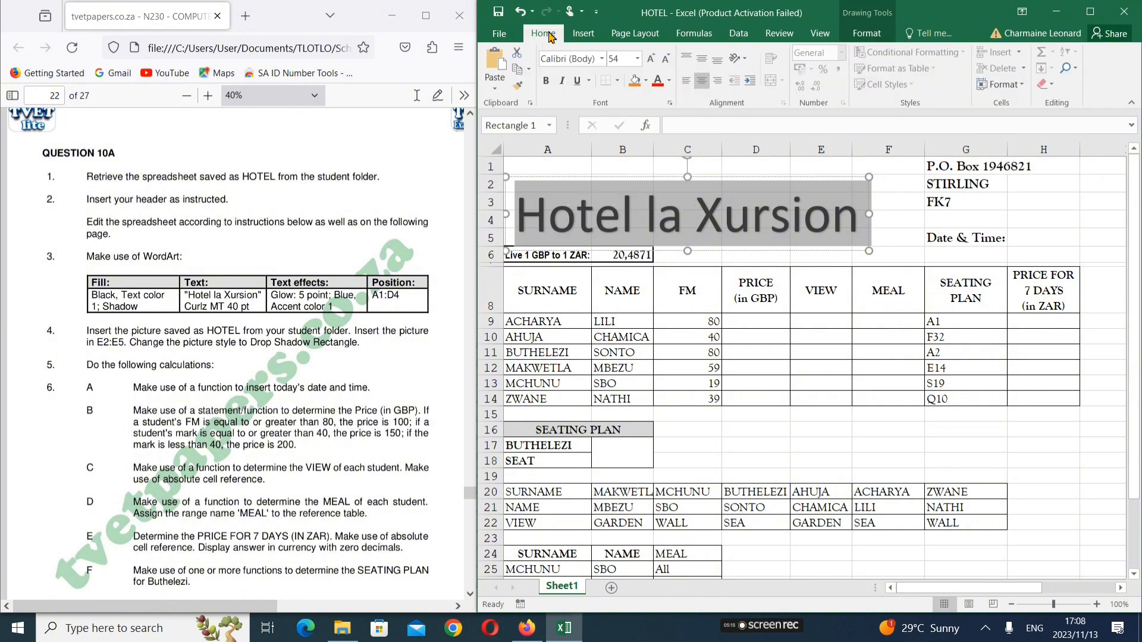
left_click(603, 58)
Apply Curlz MT font and size 40 to the 'Hotel la Xursion' WordArt text
scroll(601, 220, "down", 9)
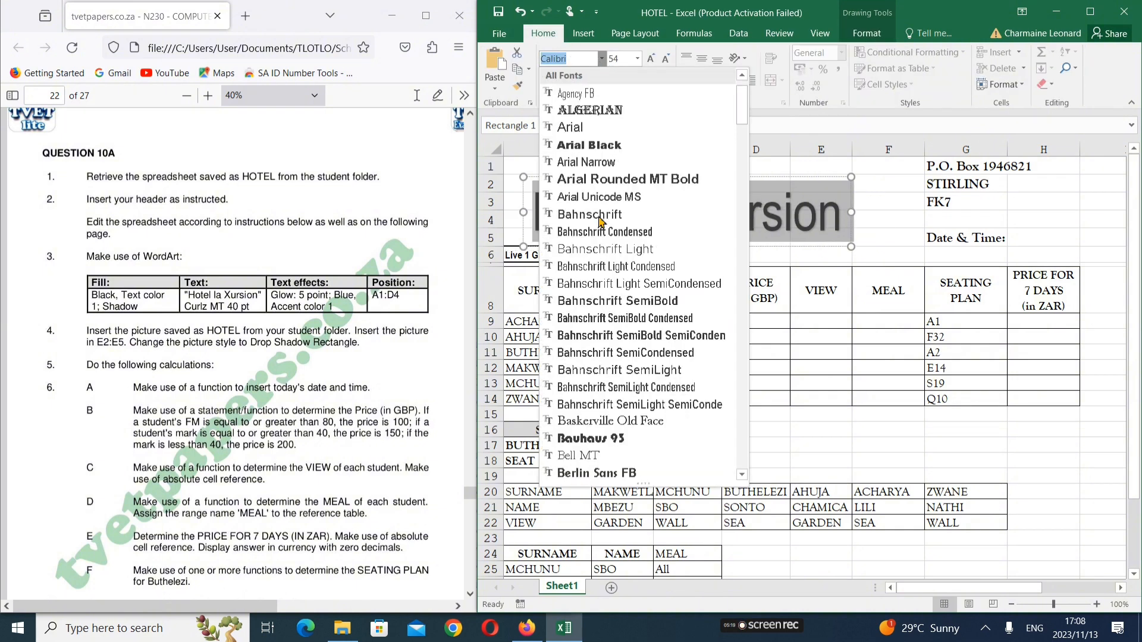
scroll(600, 222, "down", 3)
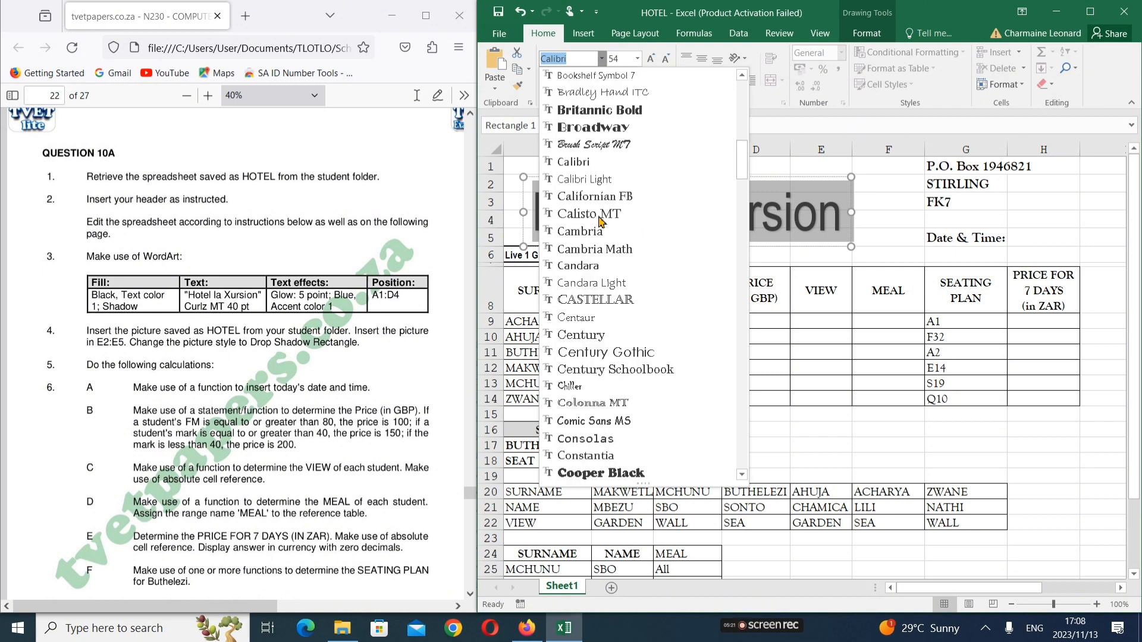
scroll(601, 221, "down", 1)
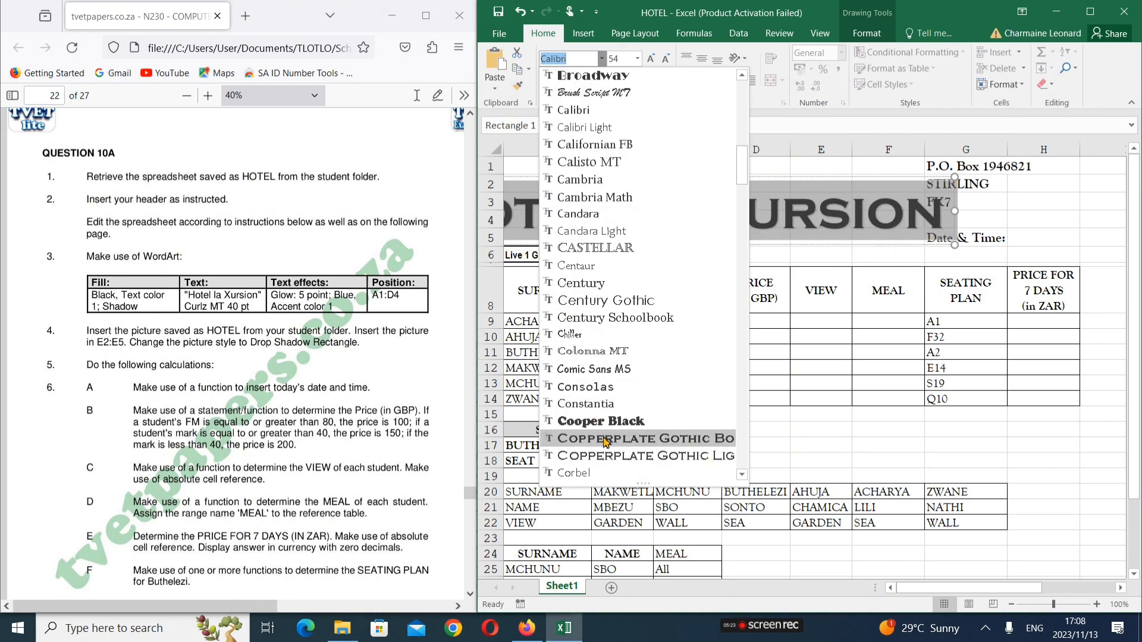
scroll(631, 425, "down", 2)
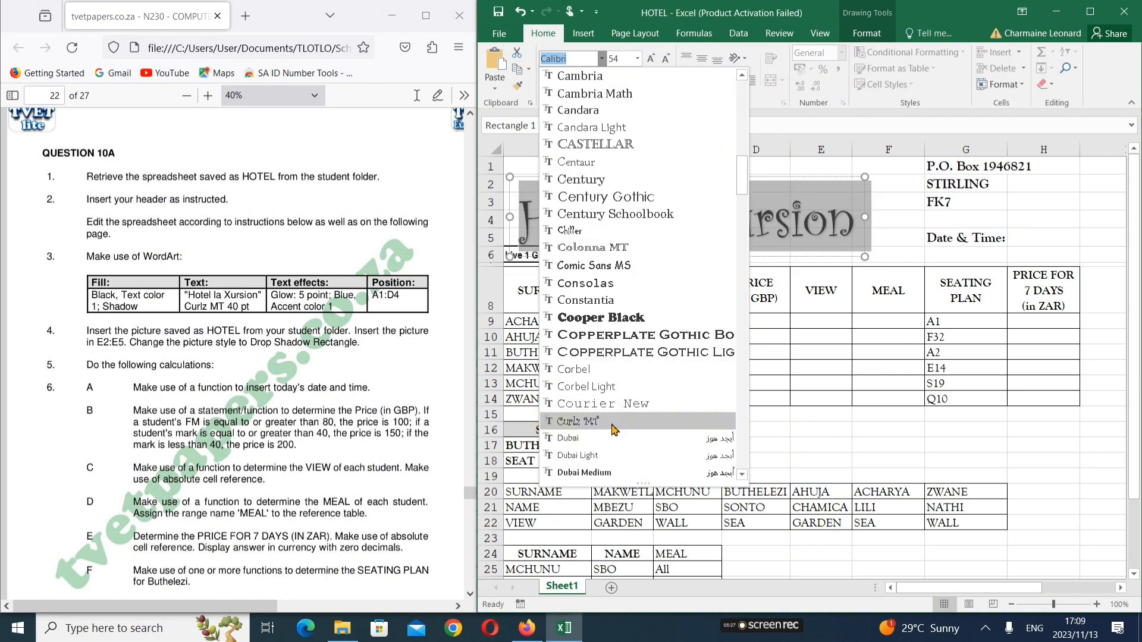
left_click(613, 428)
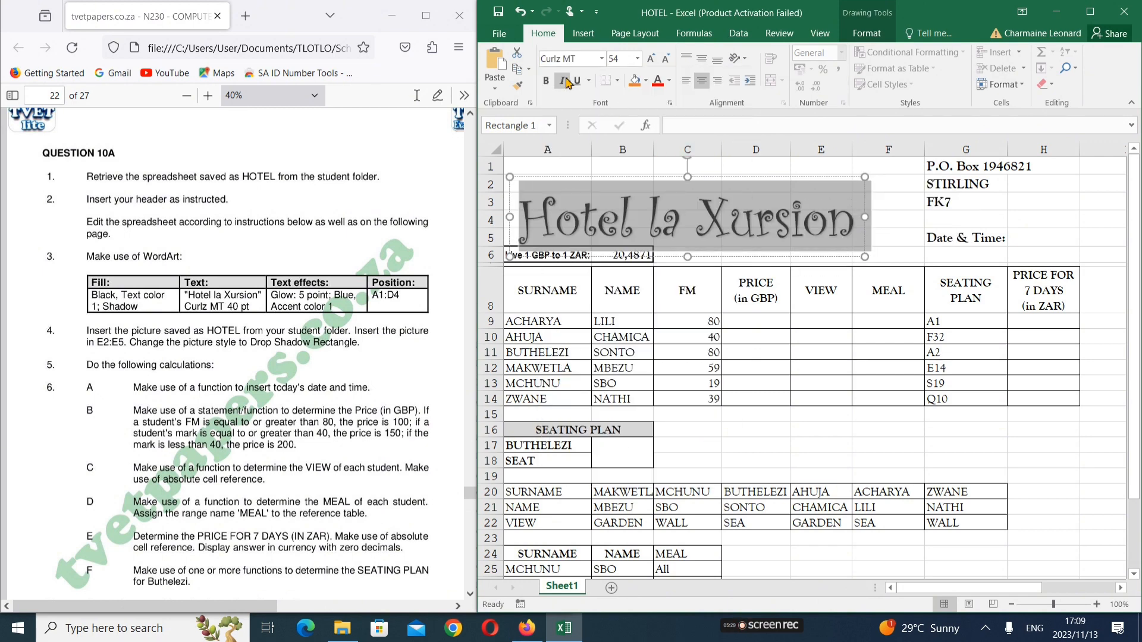
left_click(637, 58)
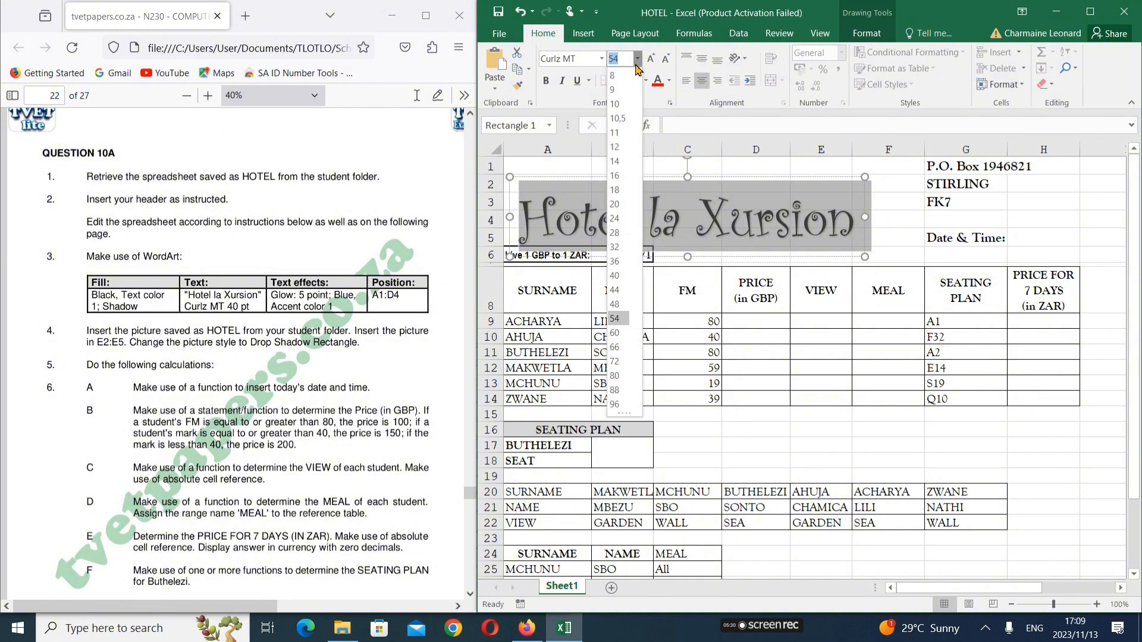
left_click(624, 281)
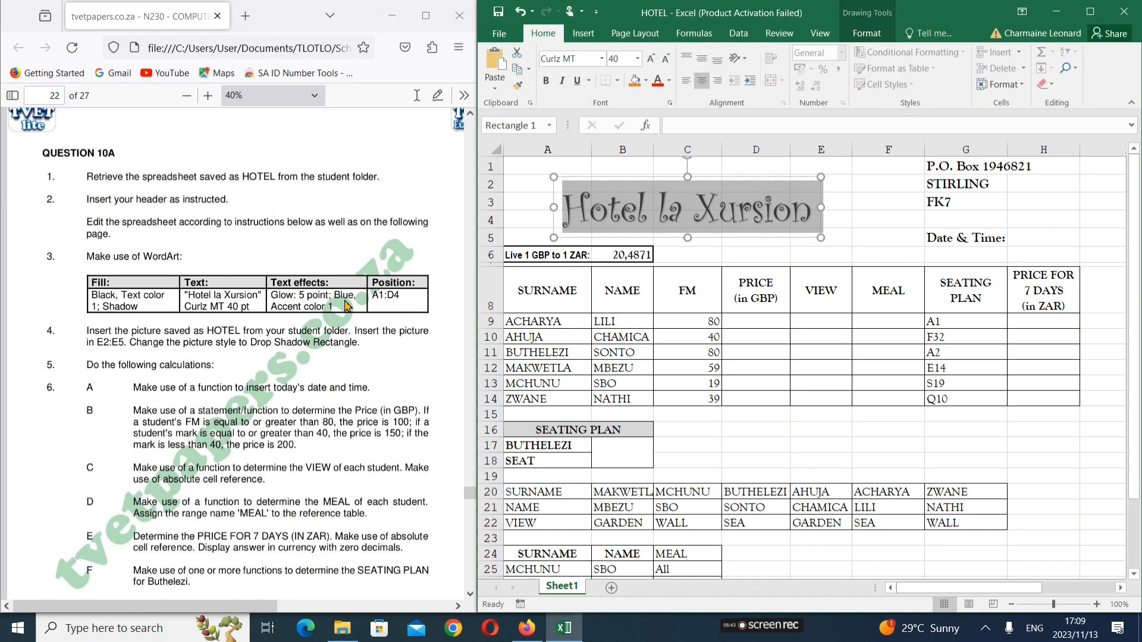
Select all the WordArt text and apply the Glow effect 'Blue, 5 pt glow, Accent color 1'
left_click_drag(476, 275, 363, 276)
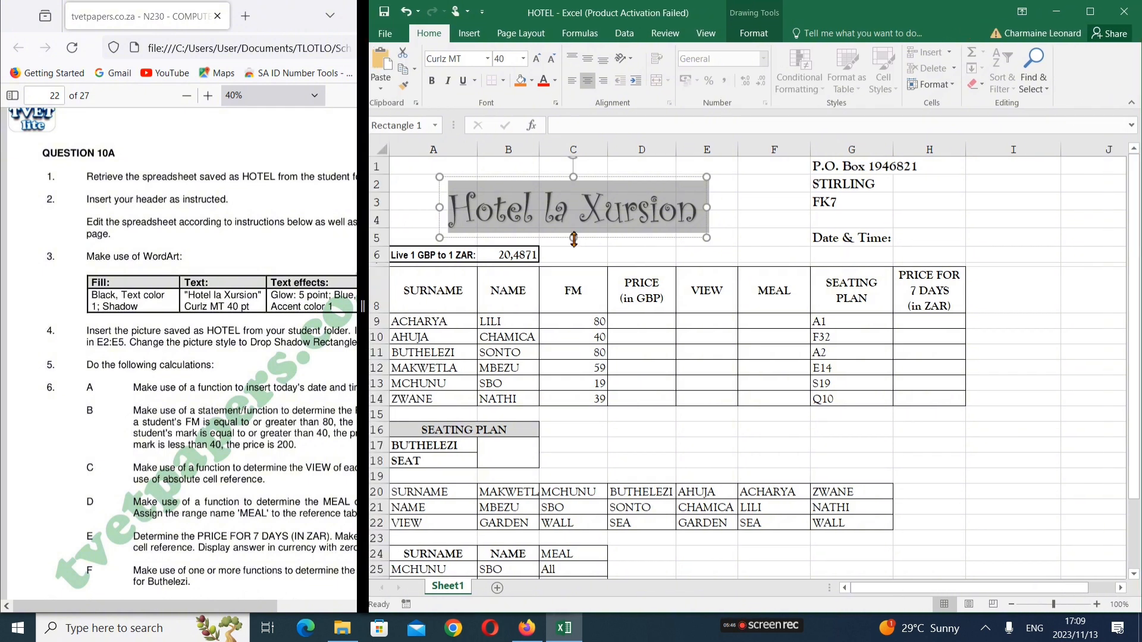
left_click(605, 205)
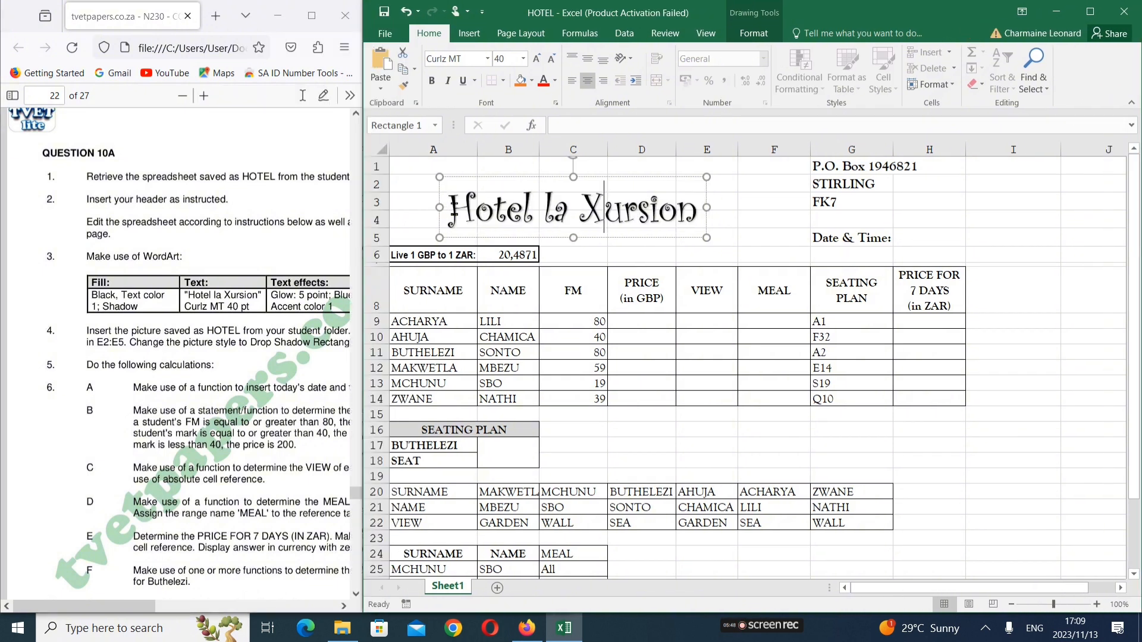
left_click_drag(449, 208, 708, 209)
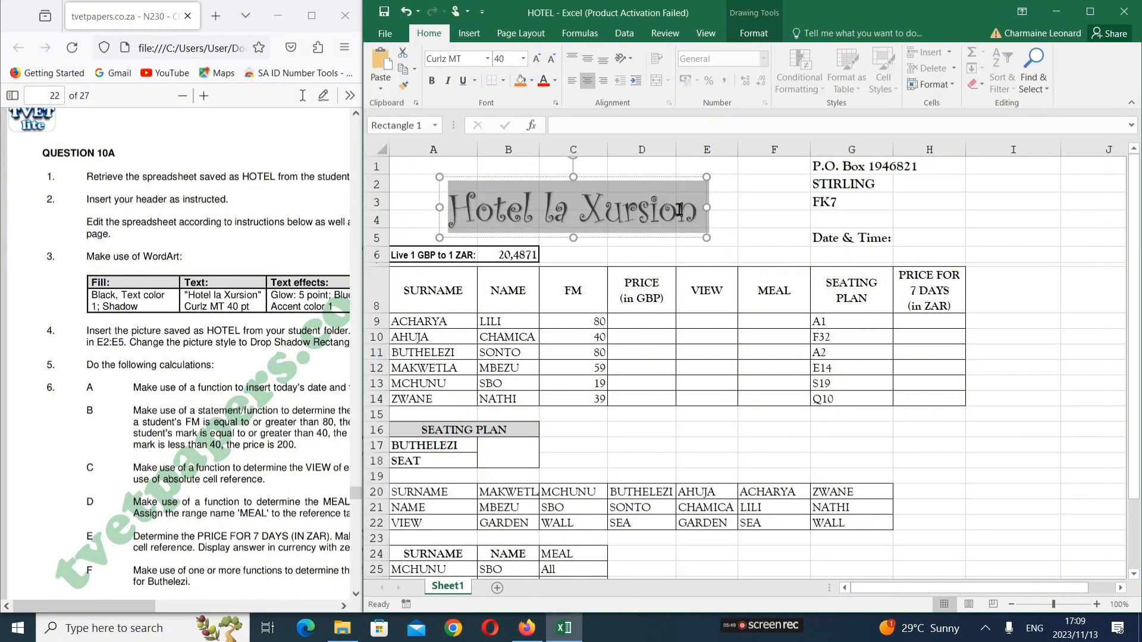
left_click(751, 34)
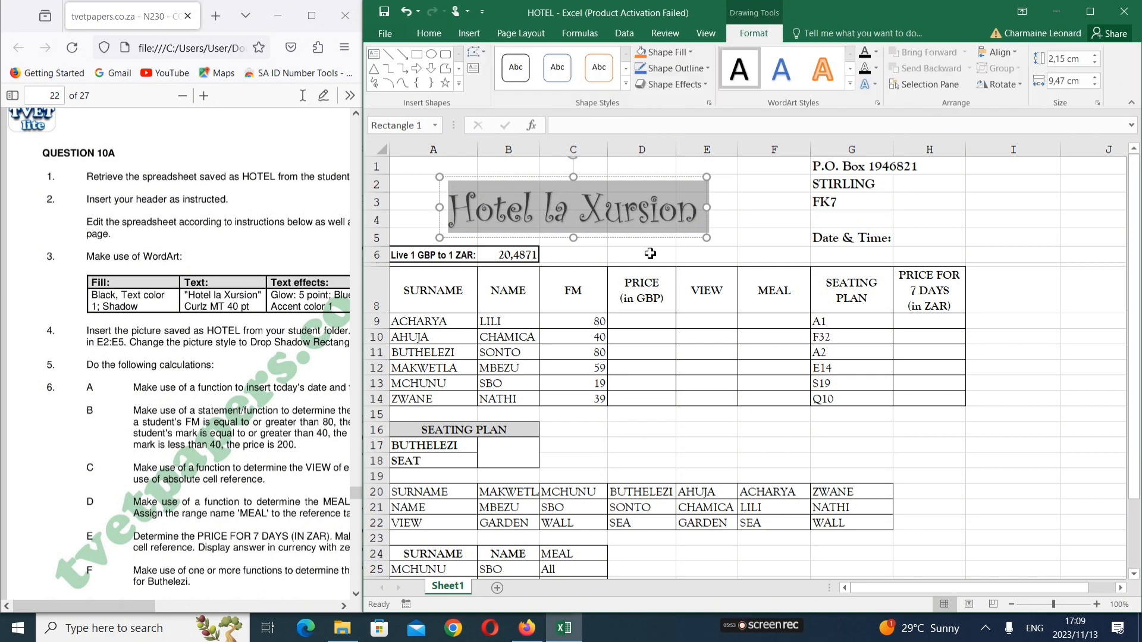
left_click(877, 53)
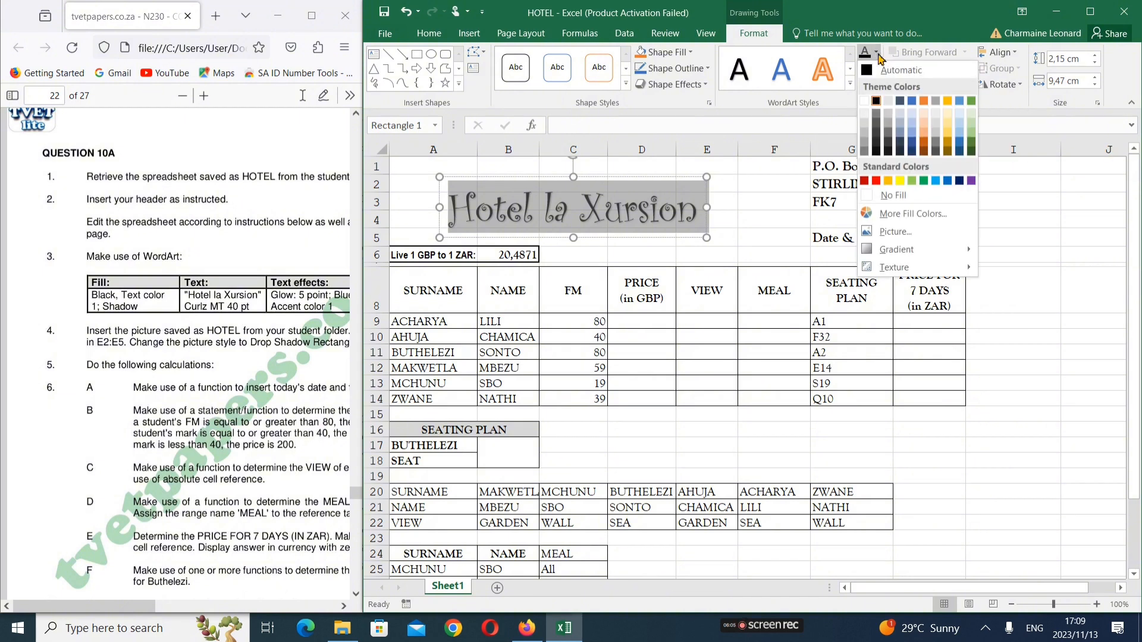
left_click(879, 58)
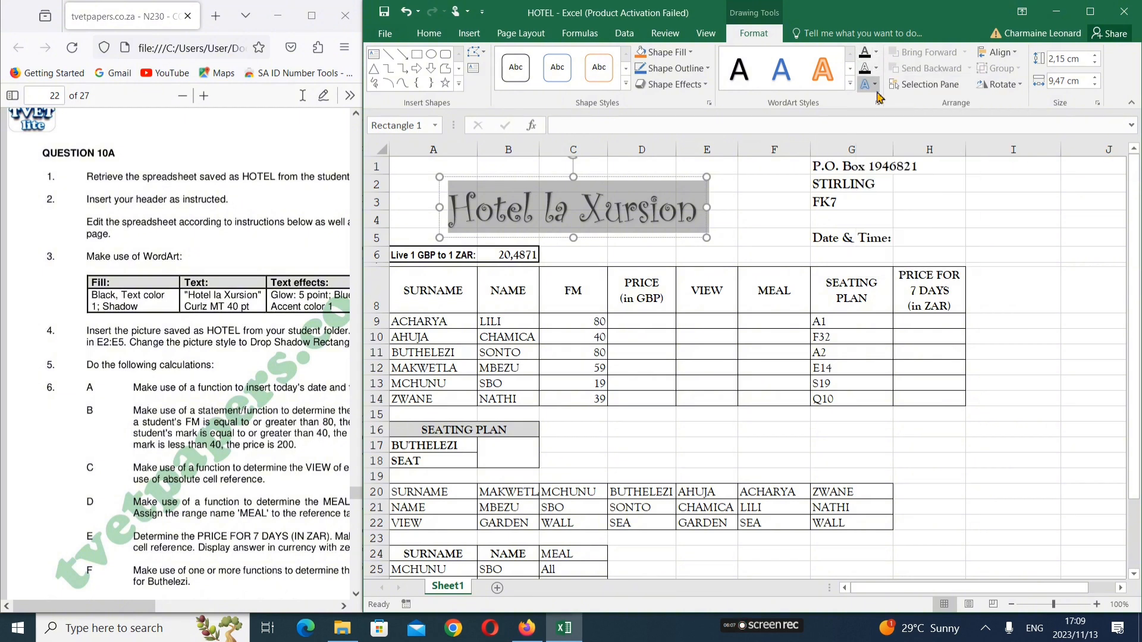
left_click(876, 89)
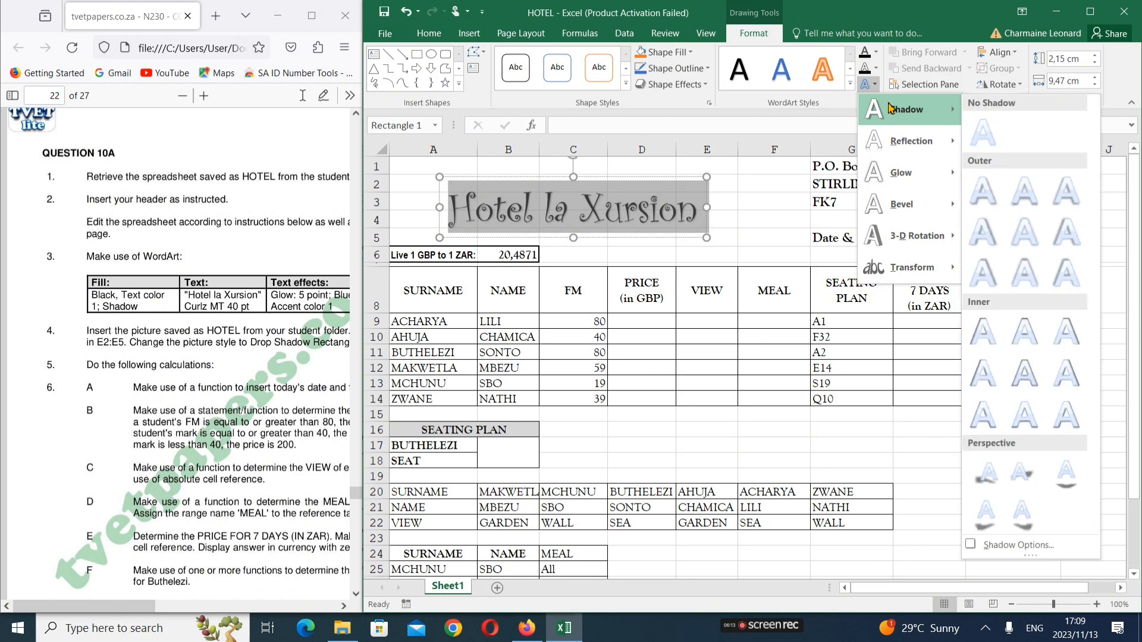
mouse_move(906, 176)
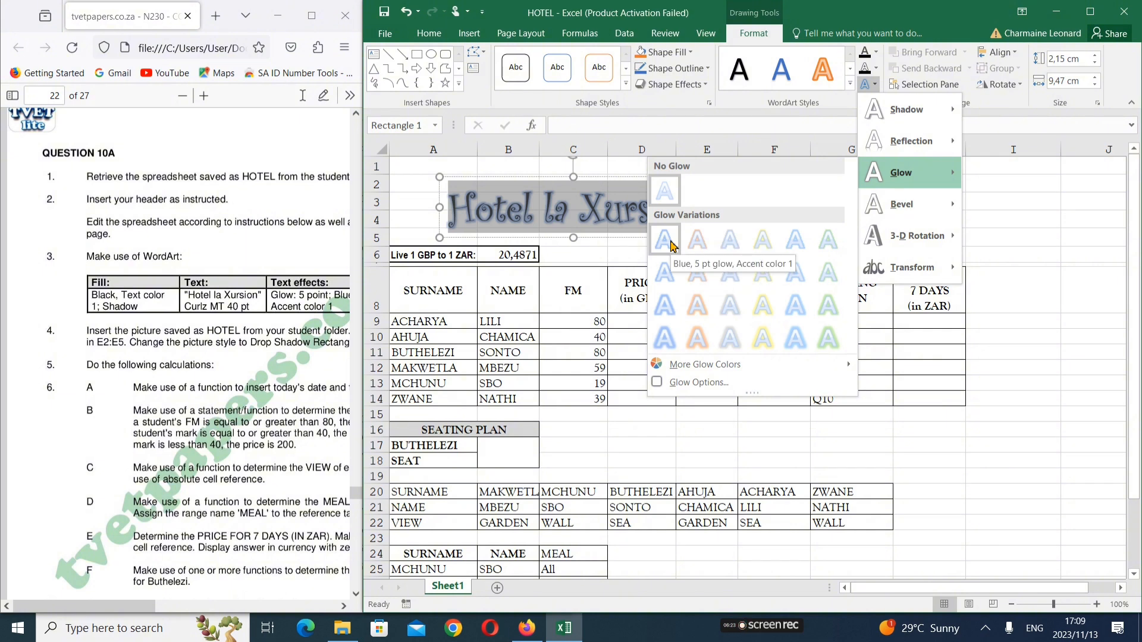
left_click(664, 240)
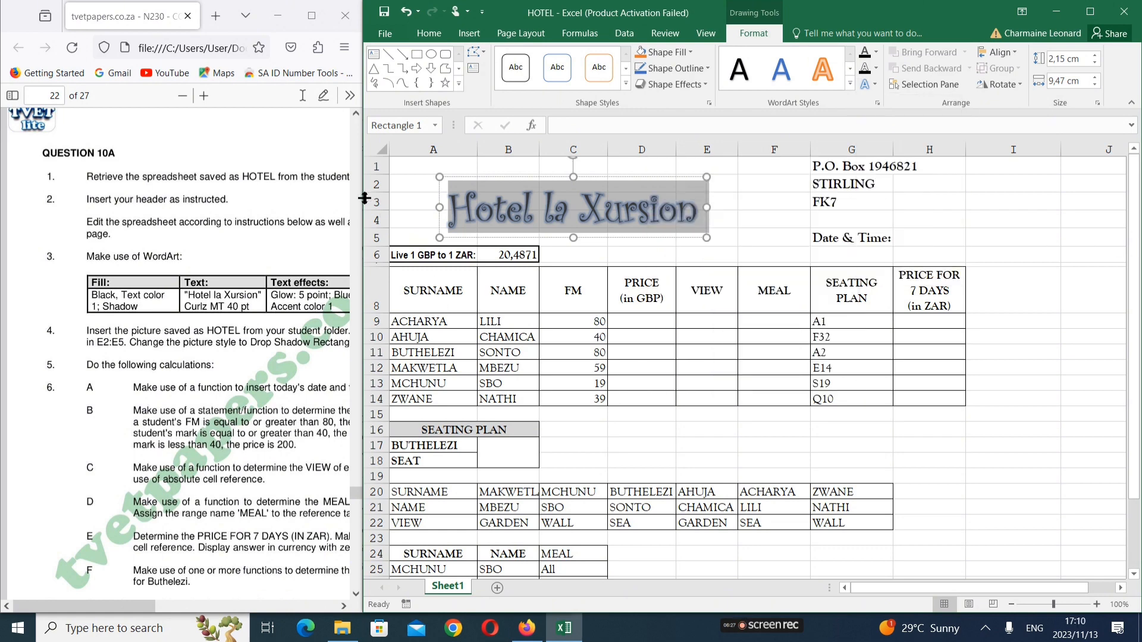
left_click_drag(364, 198, 451, 199)
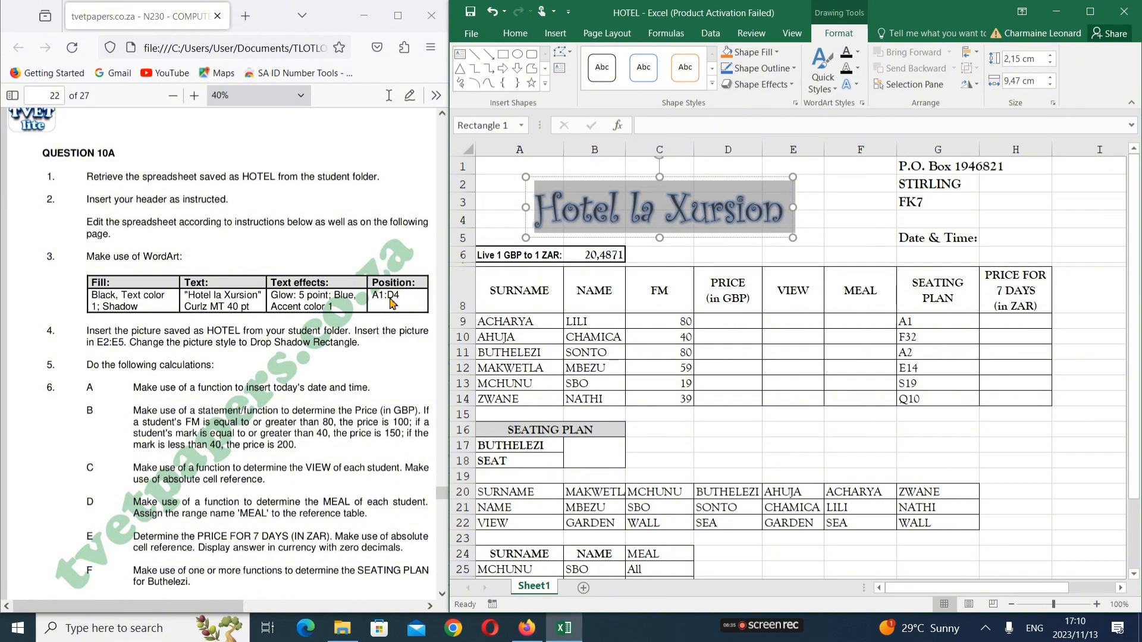
Drag the whole WordArt box to cell A1 and stretch it to cover A1:D4
left_click(512, 163)
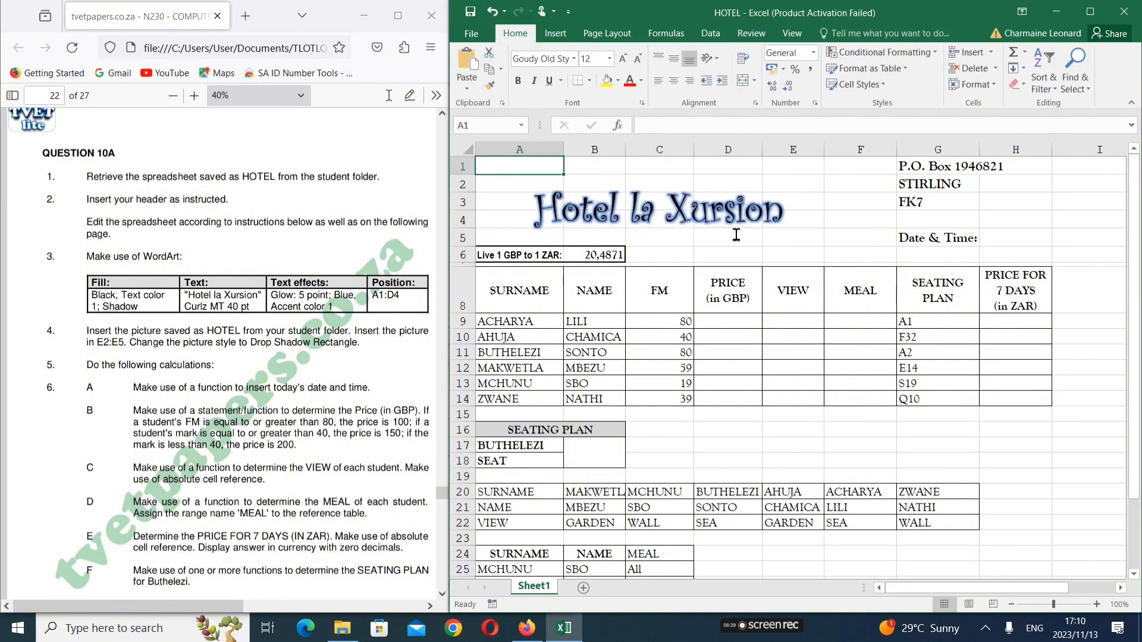
left_click(690, 189)
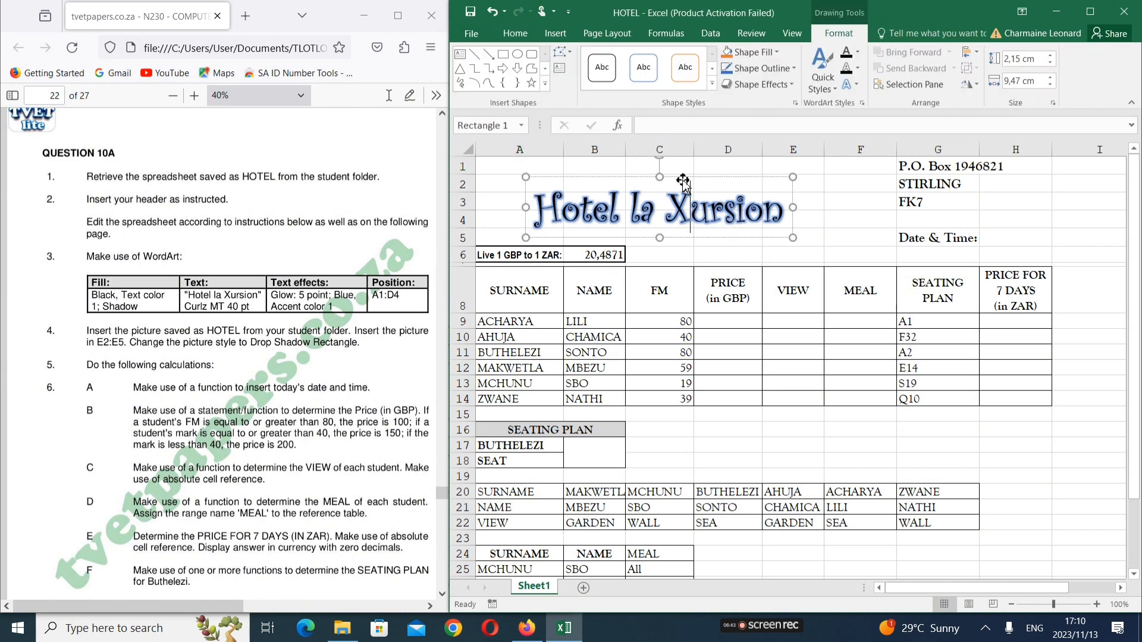
left_click(682, 178)
left_click_drag(642, 166, 623, 147)
left_click_drag(708, 184, 693, 162)
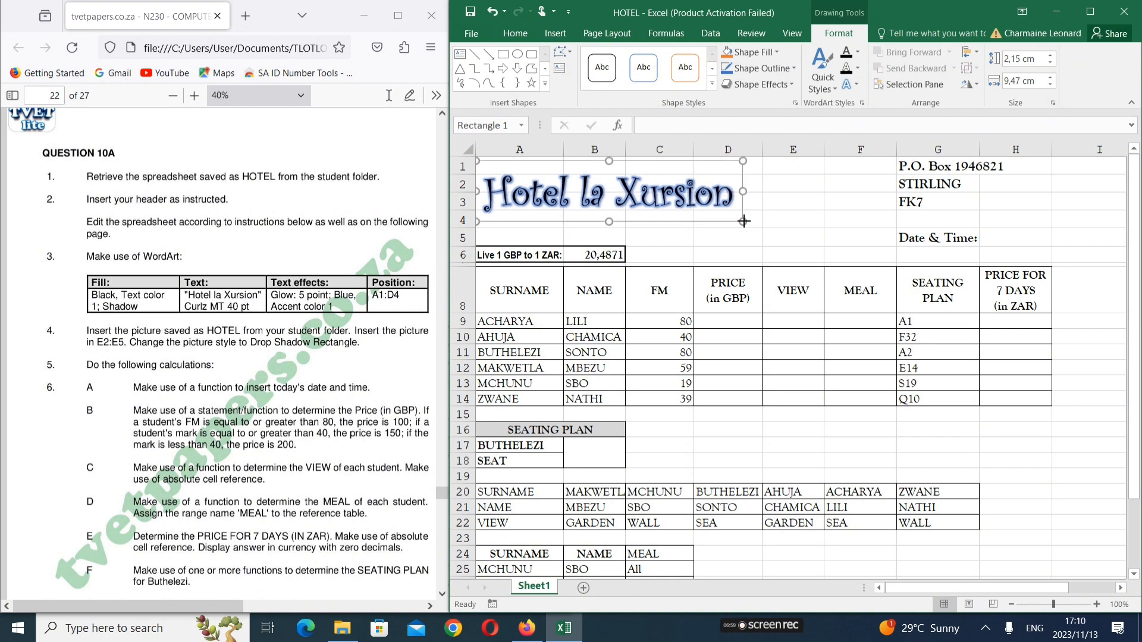
left_click_drag(743, 221, 761, 229)
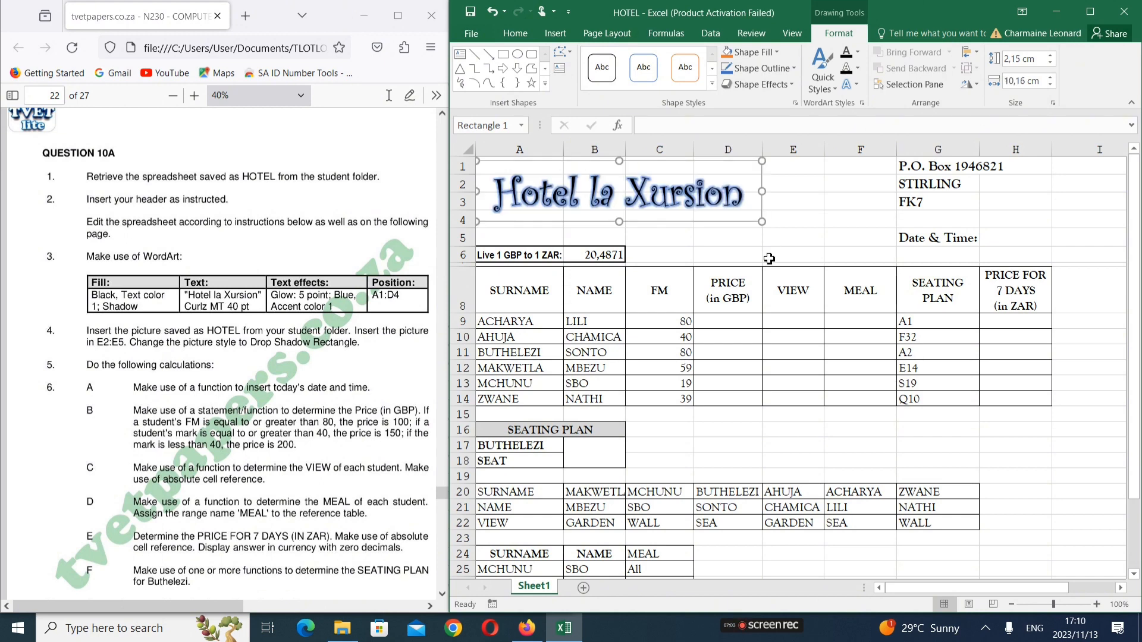
left_click(856, 207)
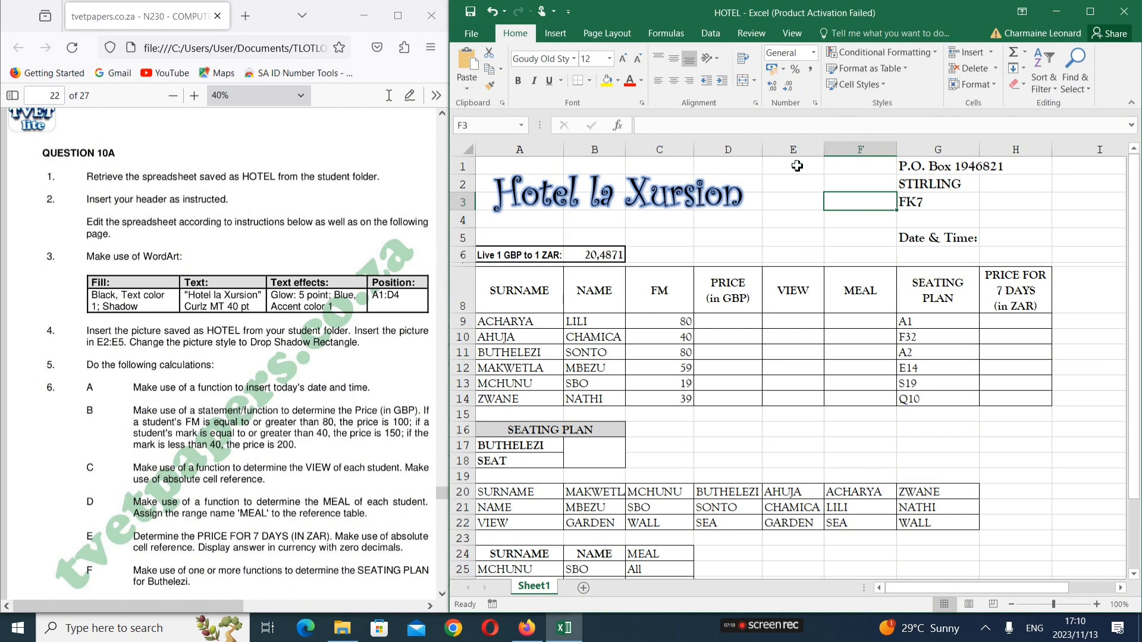
Select E2 and insert the HOTEL bell picture from the N6 COMPUTER PRACTICE afternoon folder
left_click(796, 185)
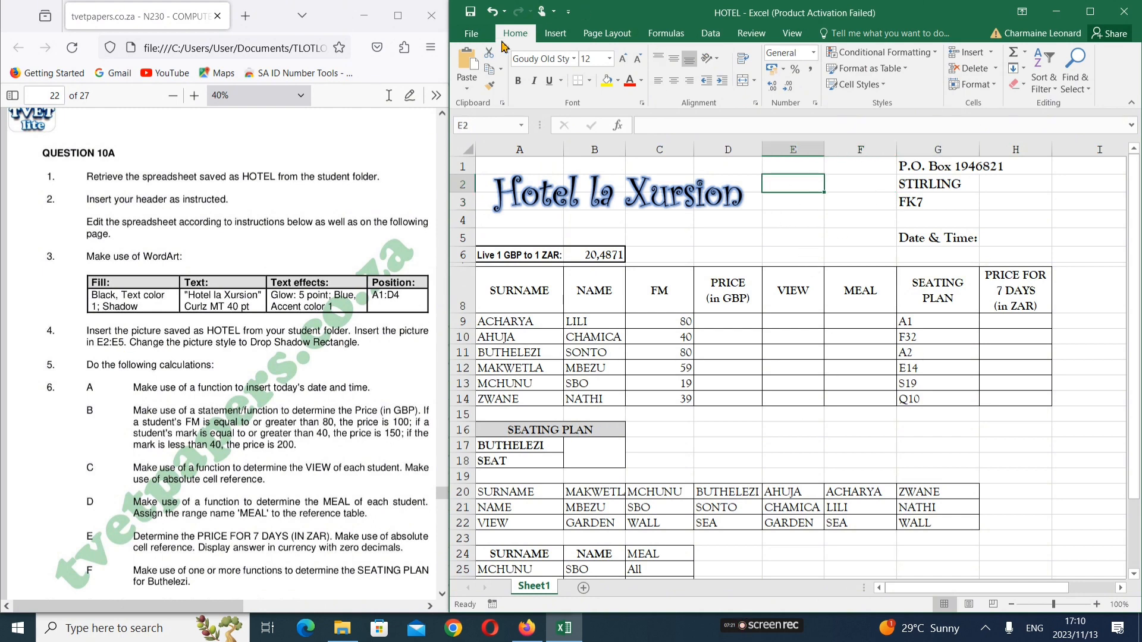
left_click(546, 37)
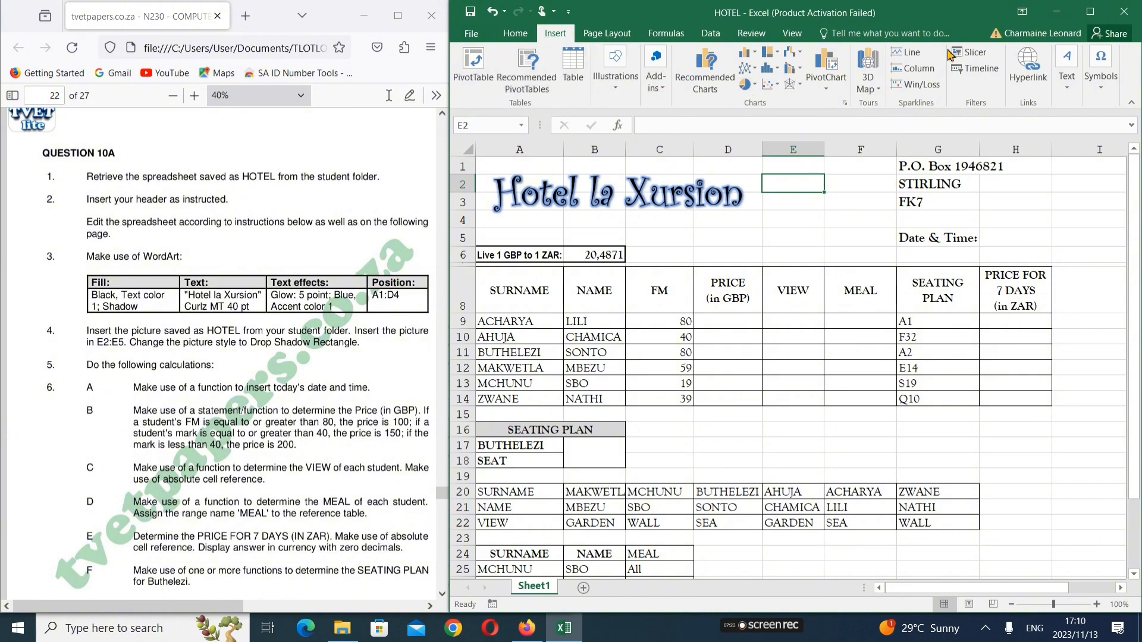
left_click(1090, 13)
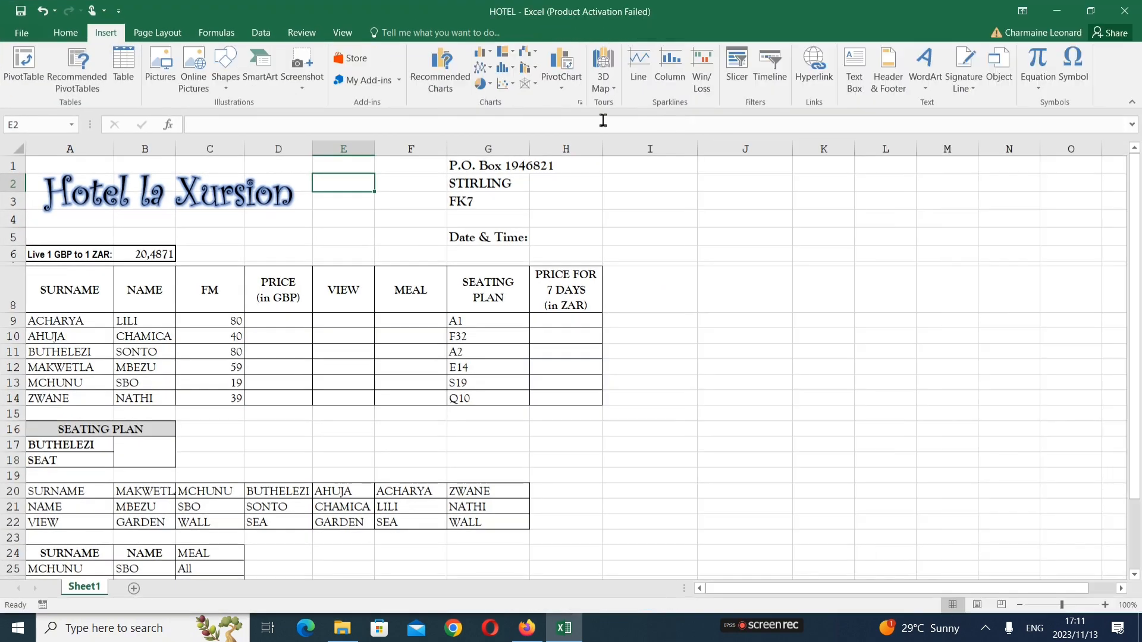
left_click(161, 74)
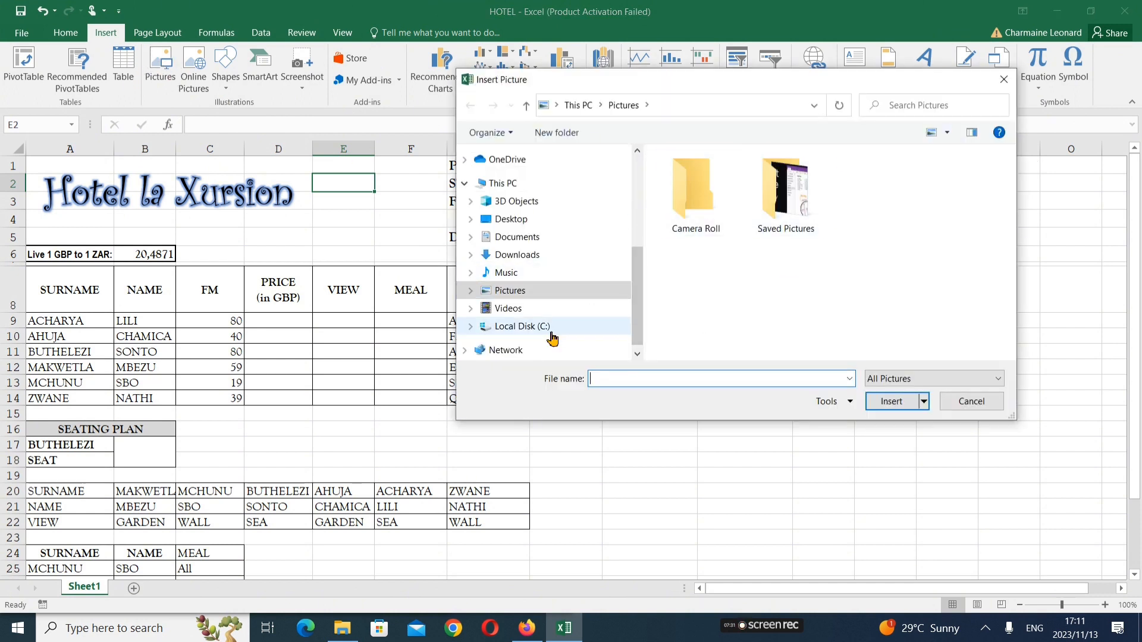
left_click(536, 244)
double_click(696, 225)
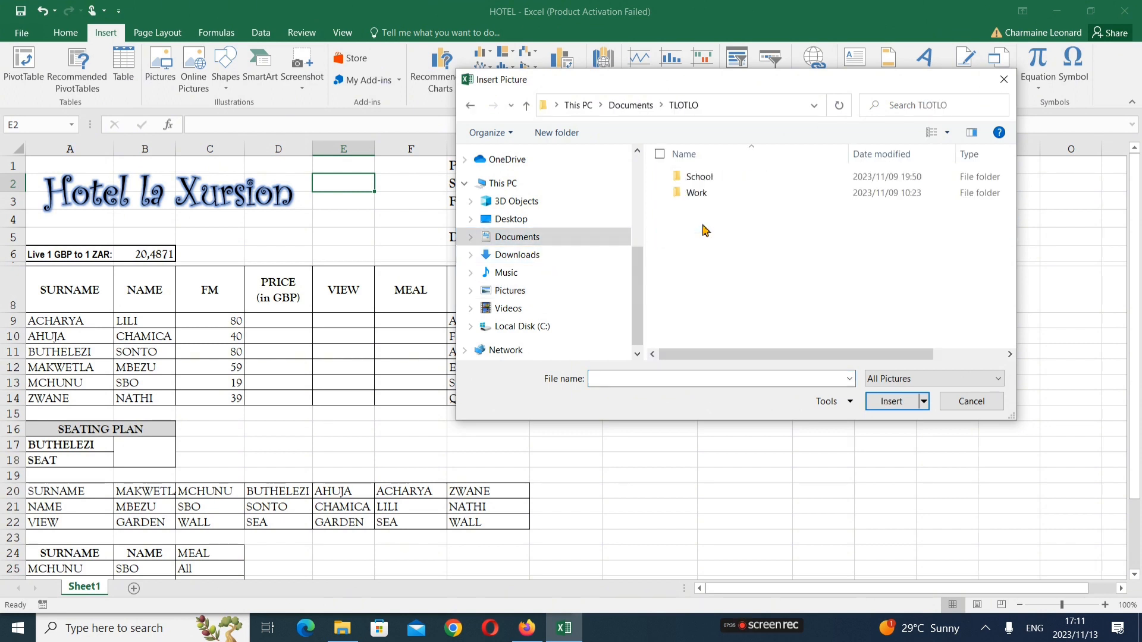
double_click(741, 181)
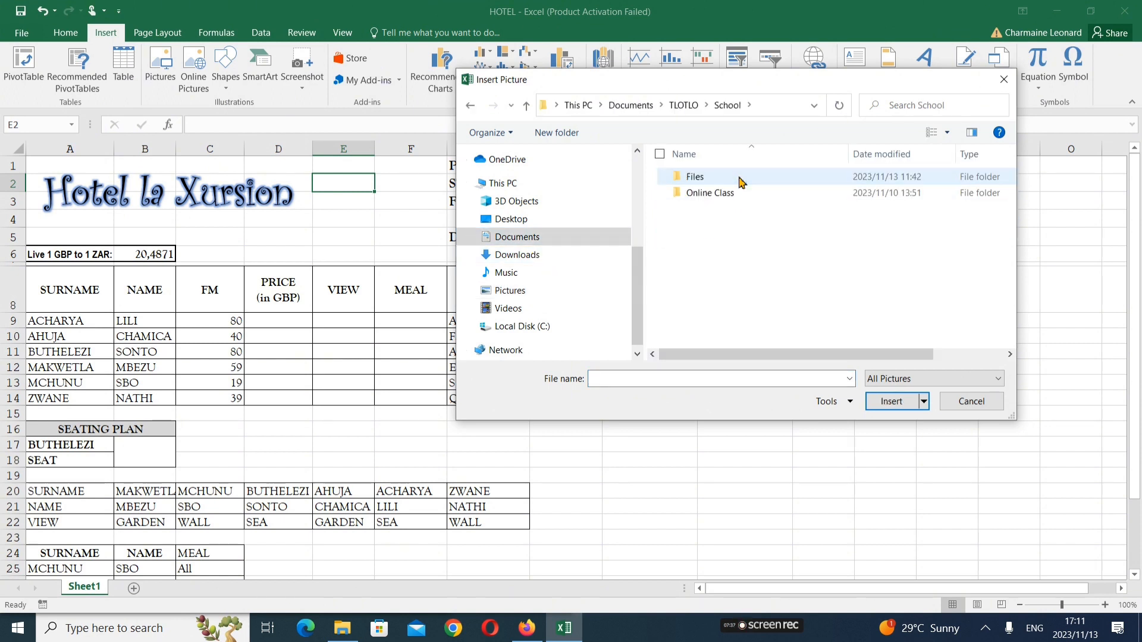
double_click(733, 197)
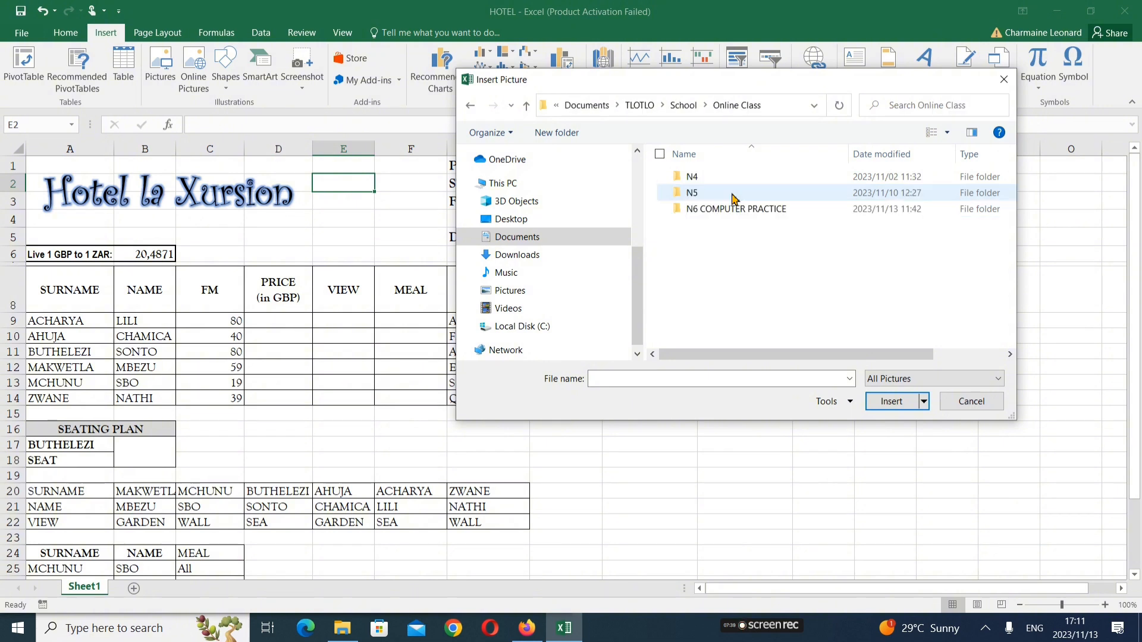
double_click(729, 214)
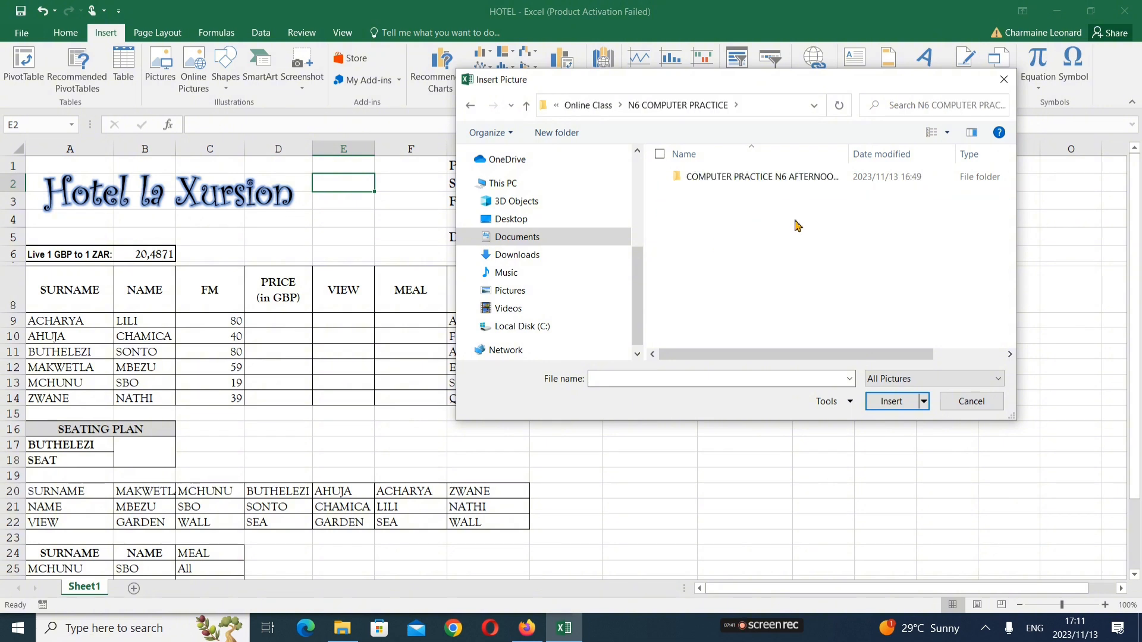
double_click(854, 176)
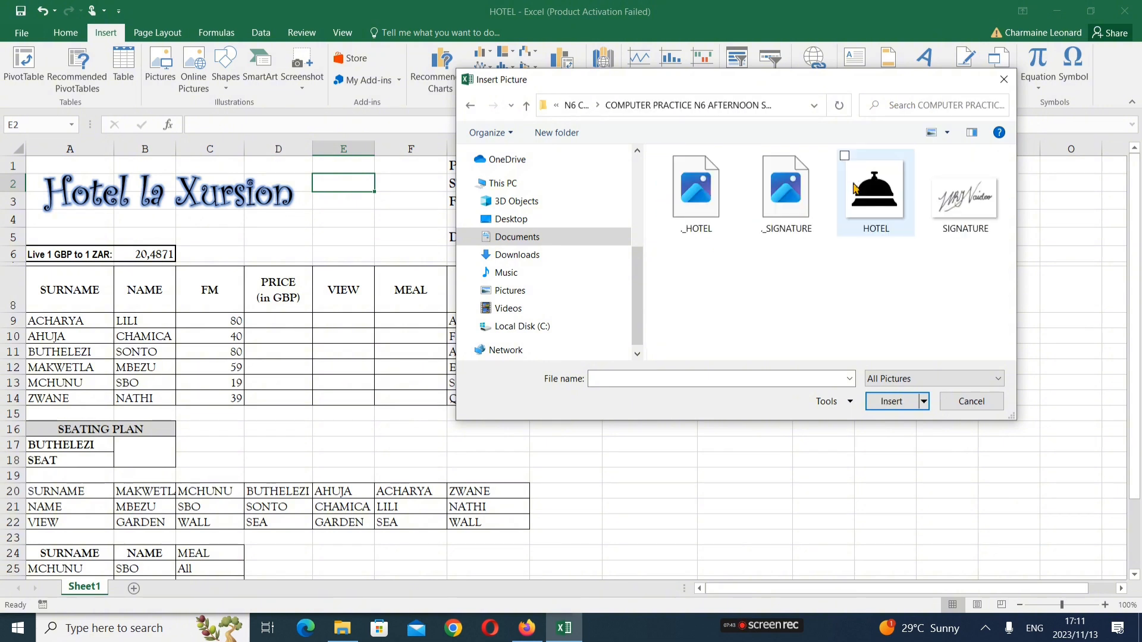
left_click(878, 213)
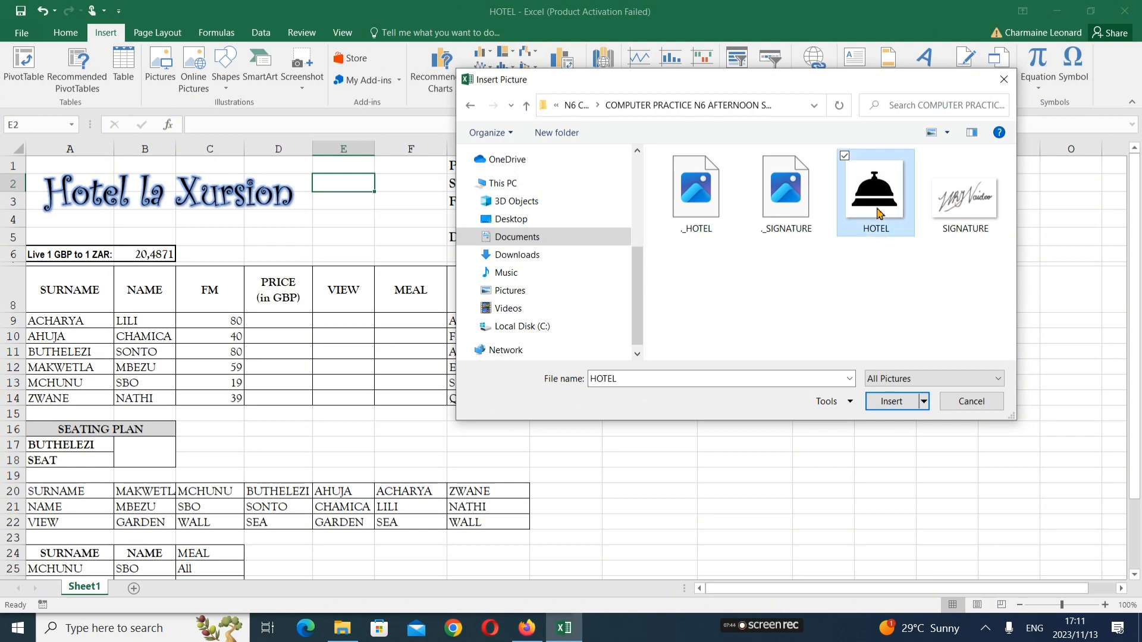
left_click(892, 401)
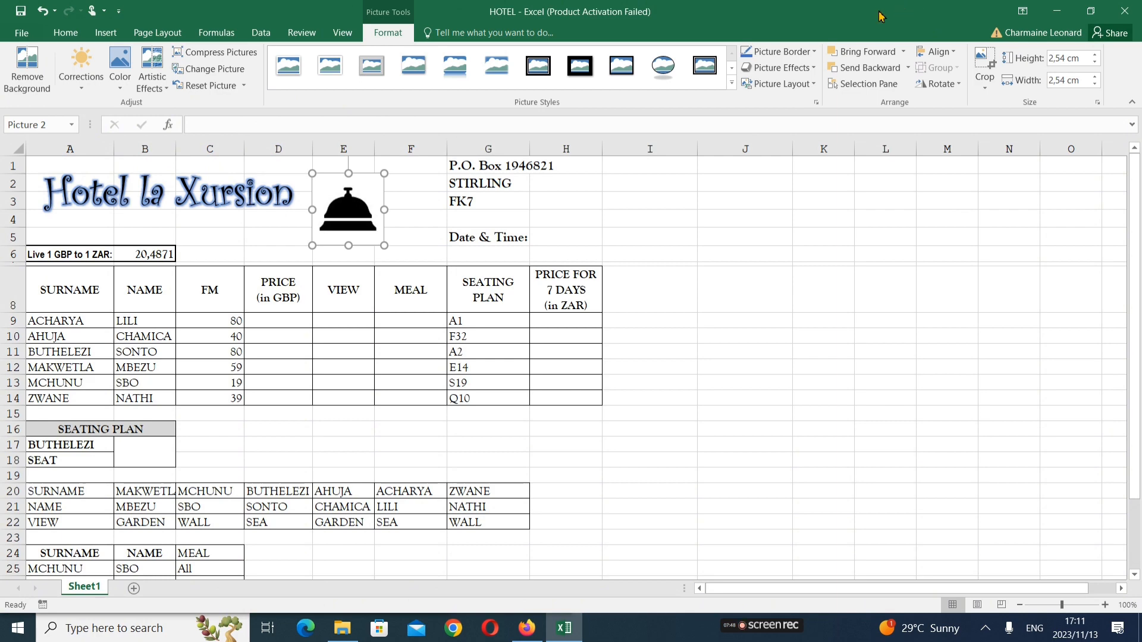
Put Excel beside the exam paper and shrink the bell picture to about 2.52 × 2.07 cm within E2:E5
key("super+Right")
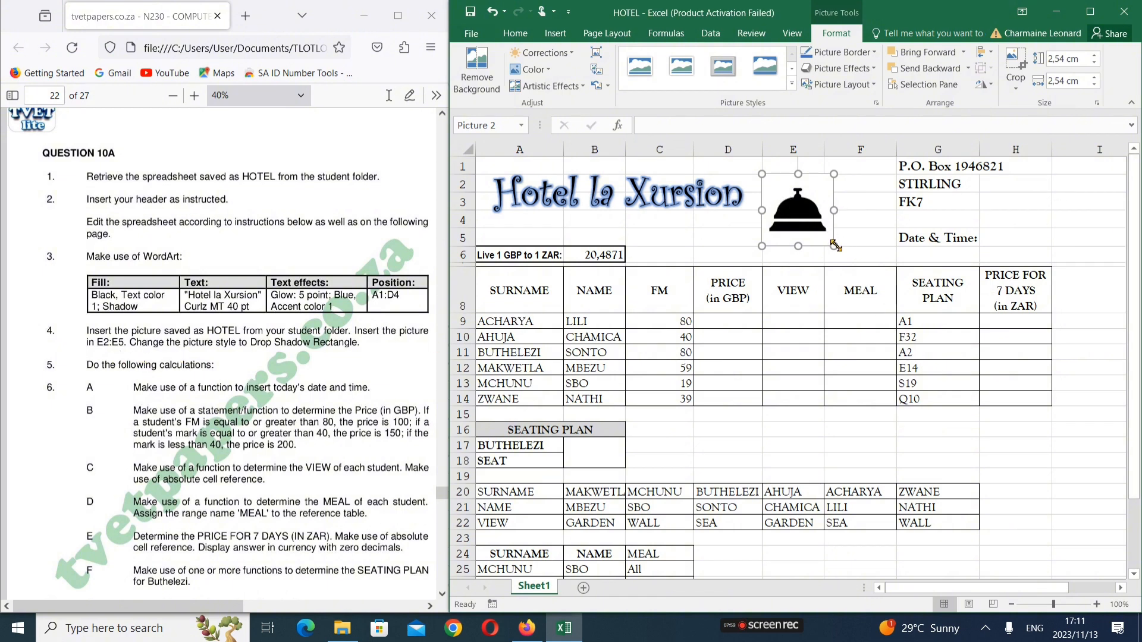
mouse_move(835, 246)
left_mouse_down()
mouse_move(812, 243)
mouse_move(821, 234)
left_mouse_up()
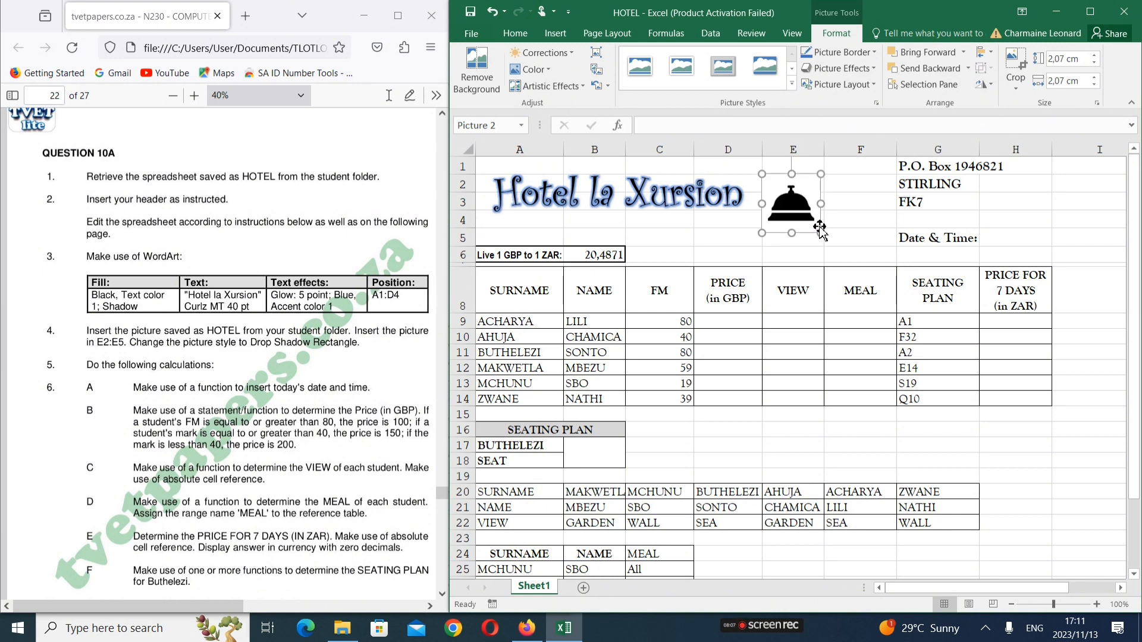
left_click_drag(797, 174, 814, 174)
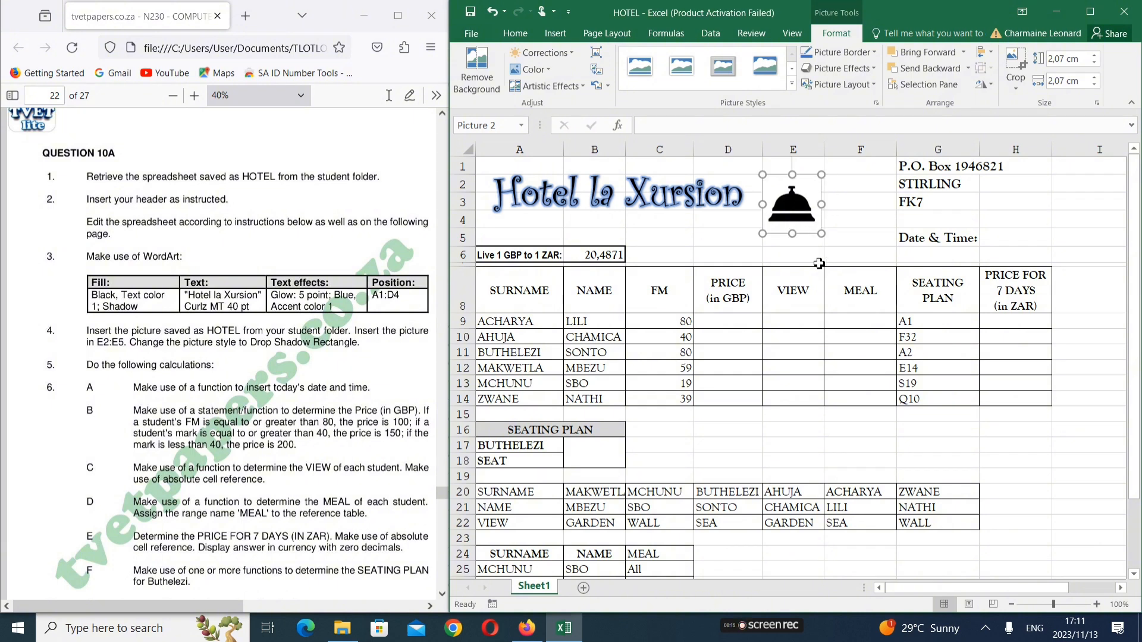
left_click(857, 240)
left_click(795, 230)
left_click_drag(793, 244, 793, 246)
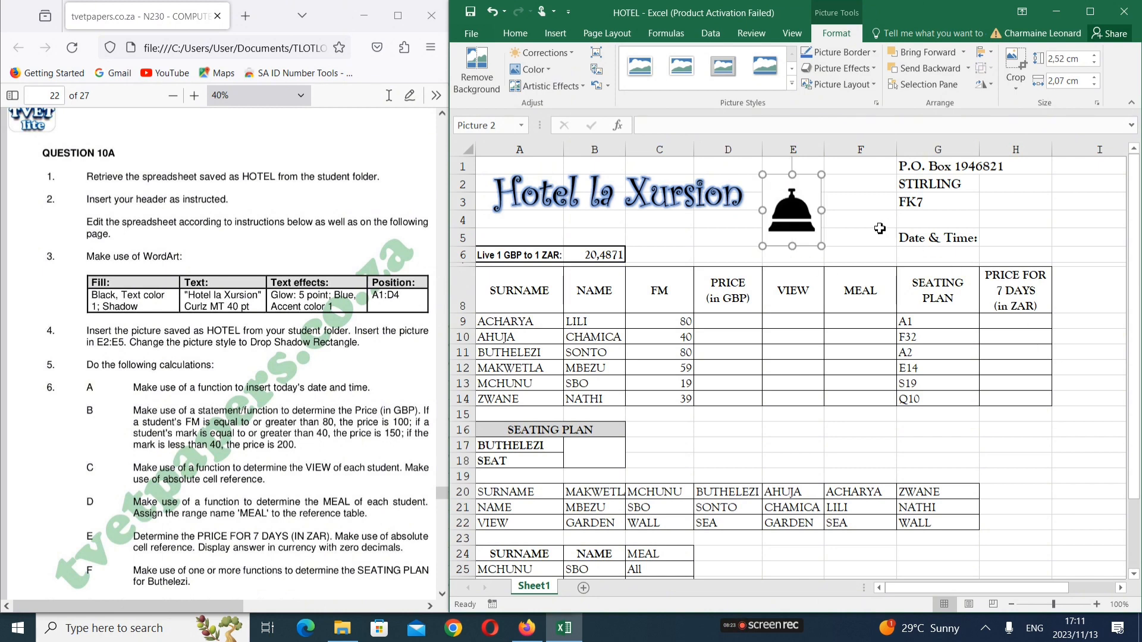
left_click(796, 325)
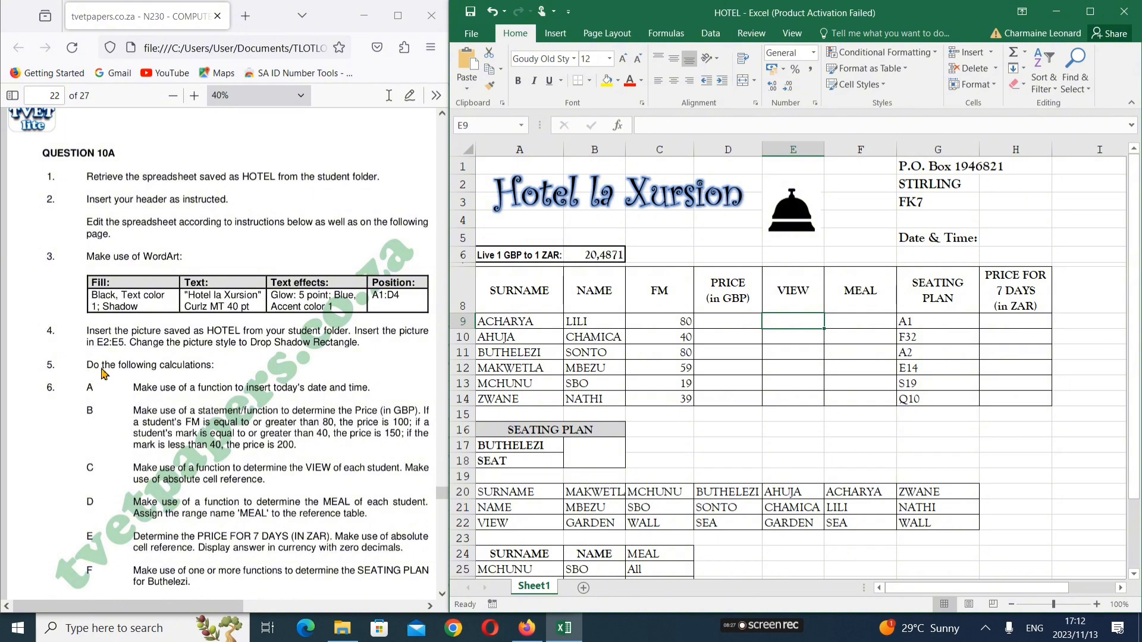
Widen the PDF viewer beside Excel to read the exam printout
scroll(174, 376, "down", 1)
left_click(174, 376)
scroll(173, 376, "down", 3)
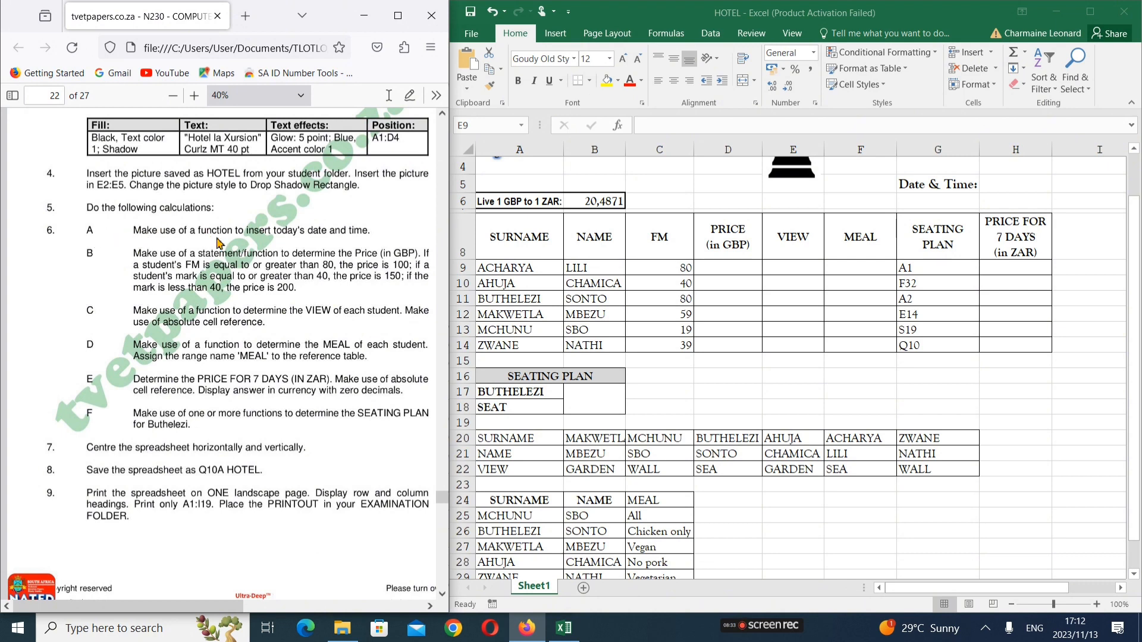
scroll(220, 245, "down", 9)
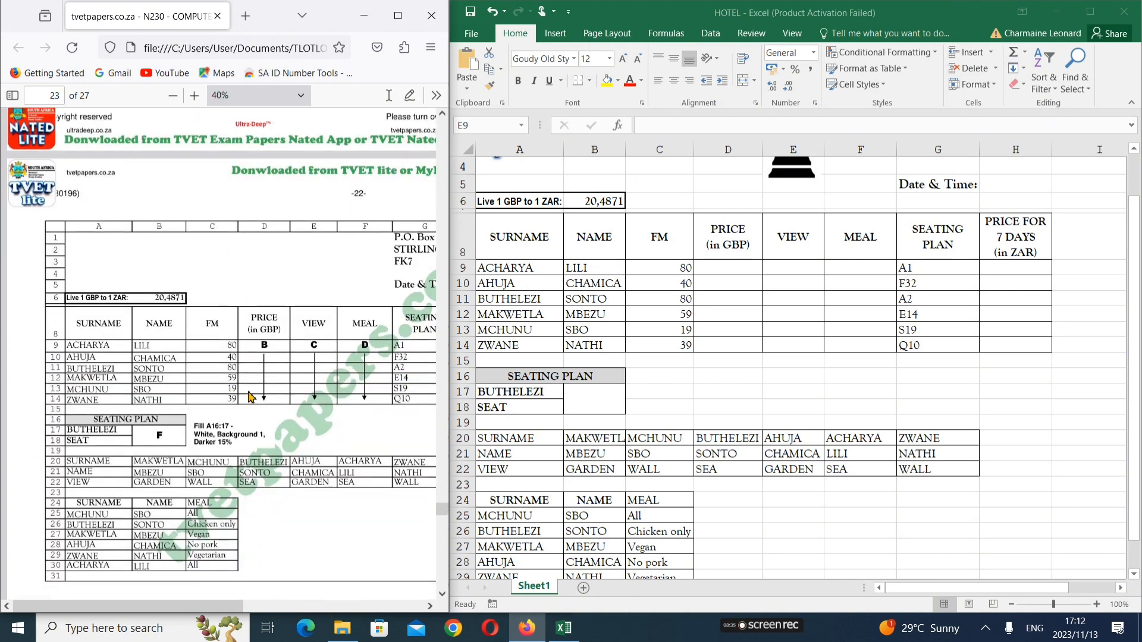
left_click_drag(451, 273, 454, 273)
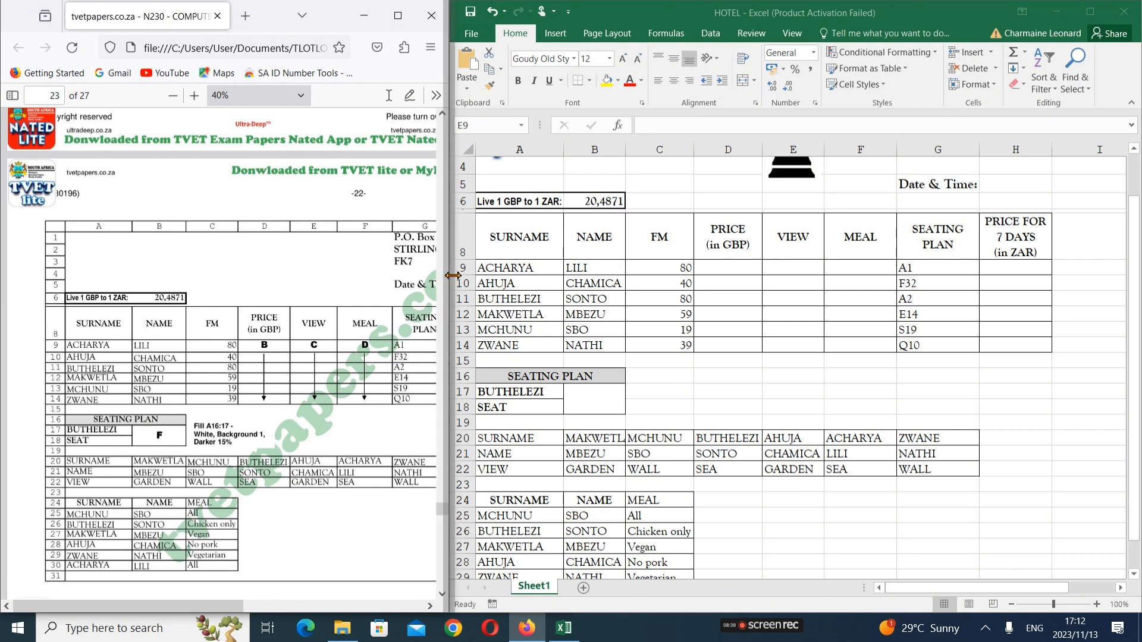
left_click_drag(452, 276, 678, 313)
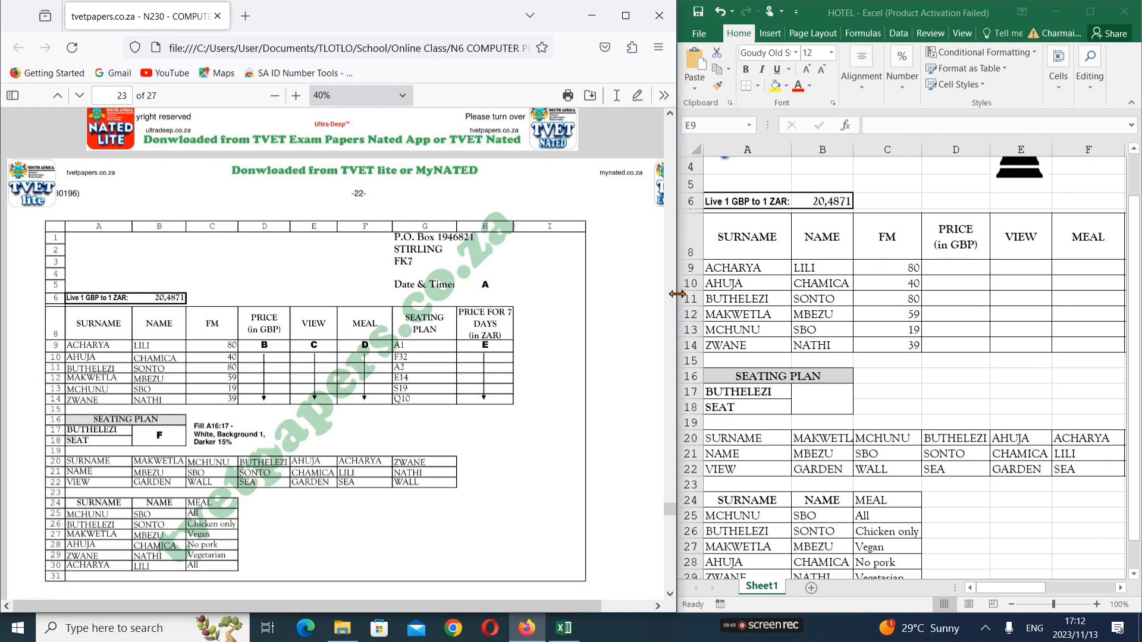
left_click_drag(677, 293, 675, 296)
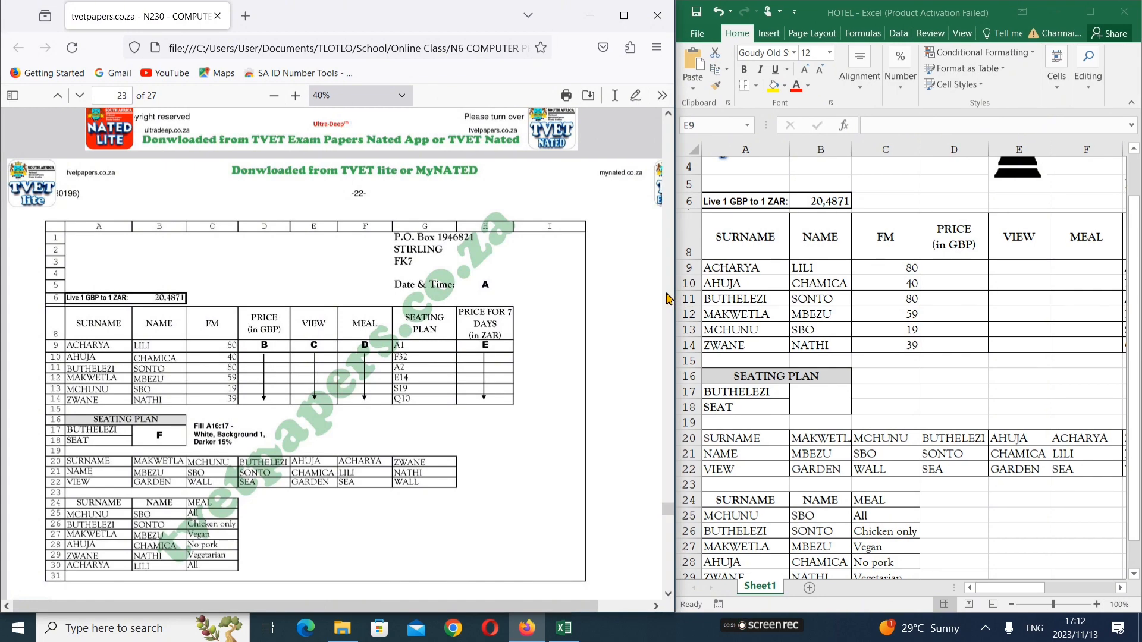
Read through the PDF, then widen Excel so columns A–H are visible
scroll(666, 299, "up", 10)
scroll(606, 326, "down", 15)
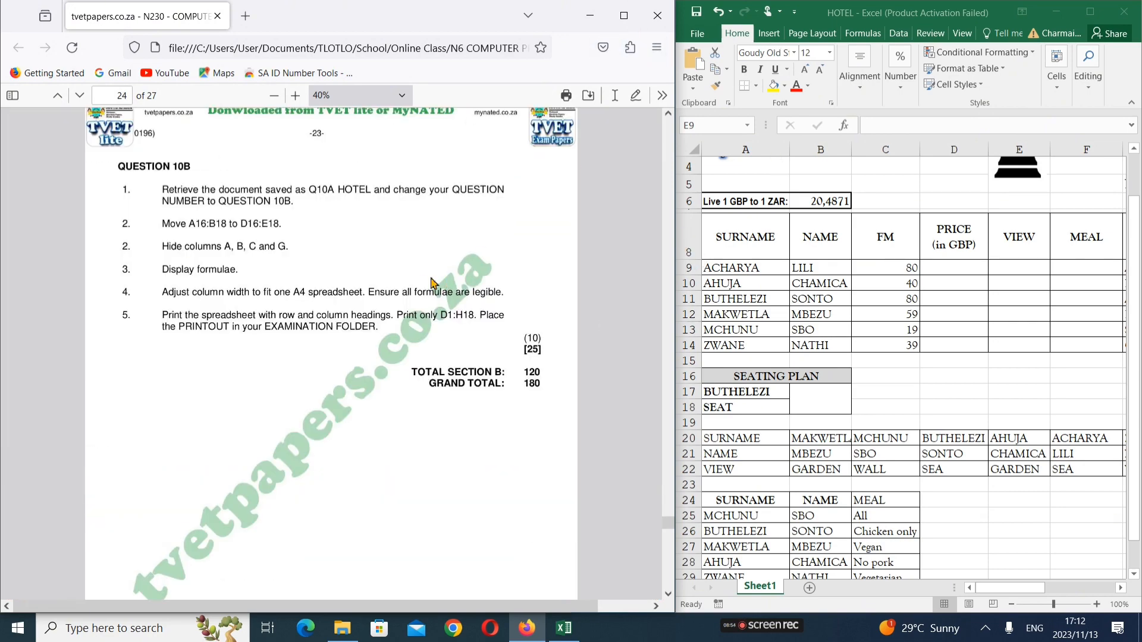
scroll(420, 283, "up", 8)
scroll(420, 283, "up", 2)
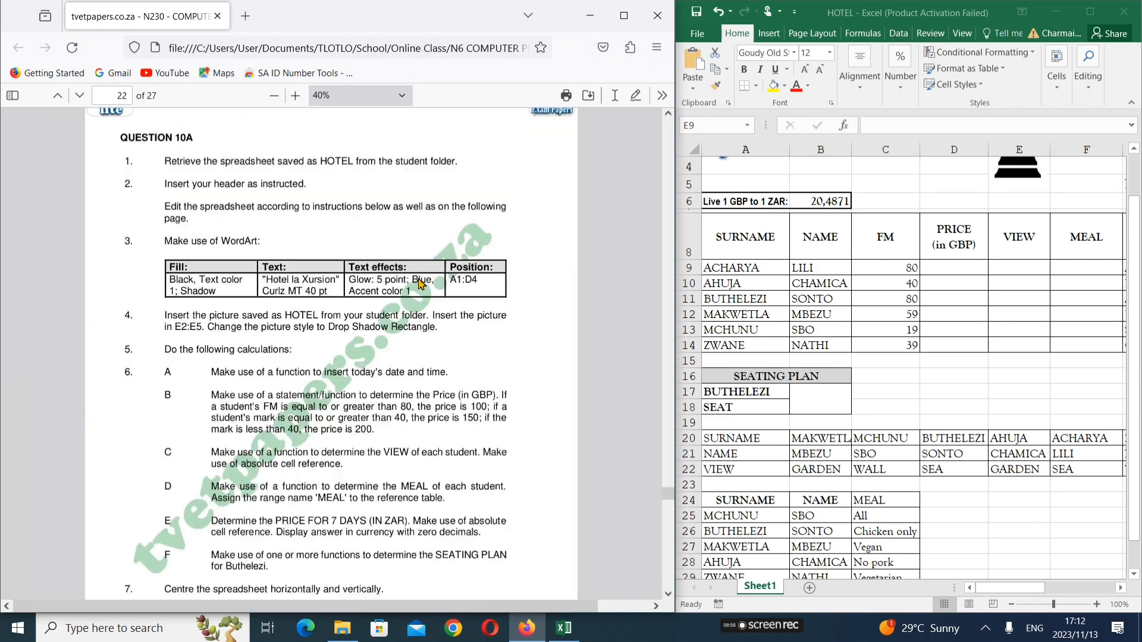
scroll(226, 288, "down", 2)
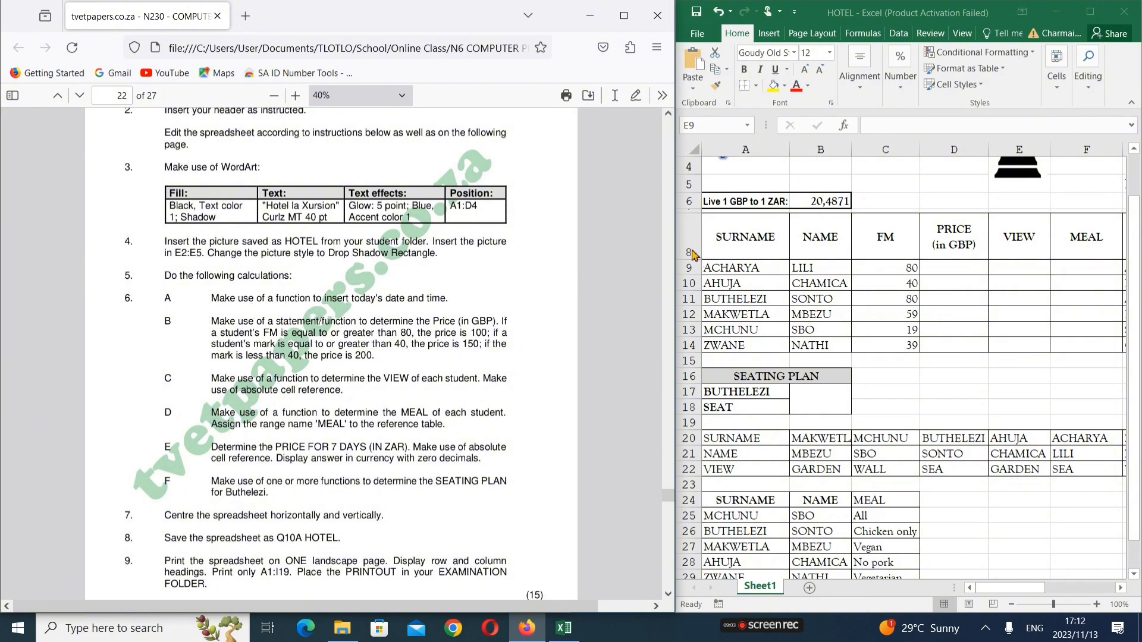
scroll(362, 358, "down", 6)
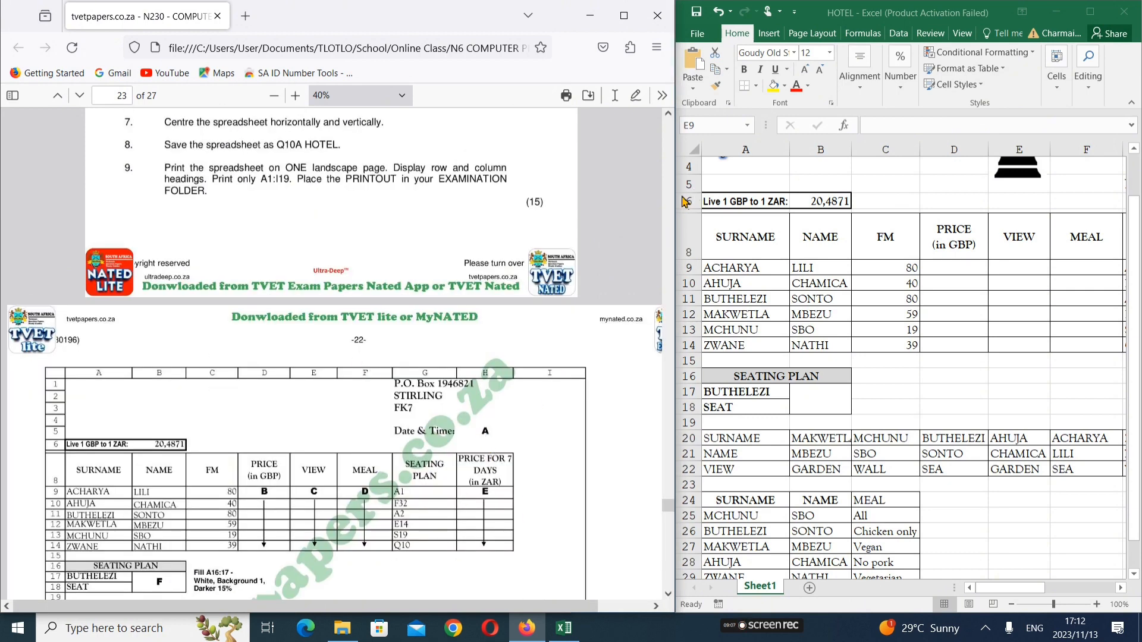
left_click_drag(677, 193, 522, 202)
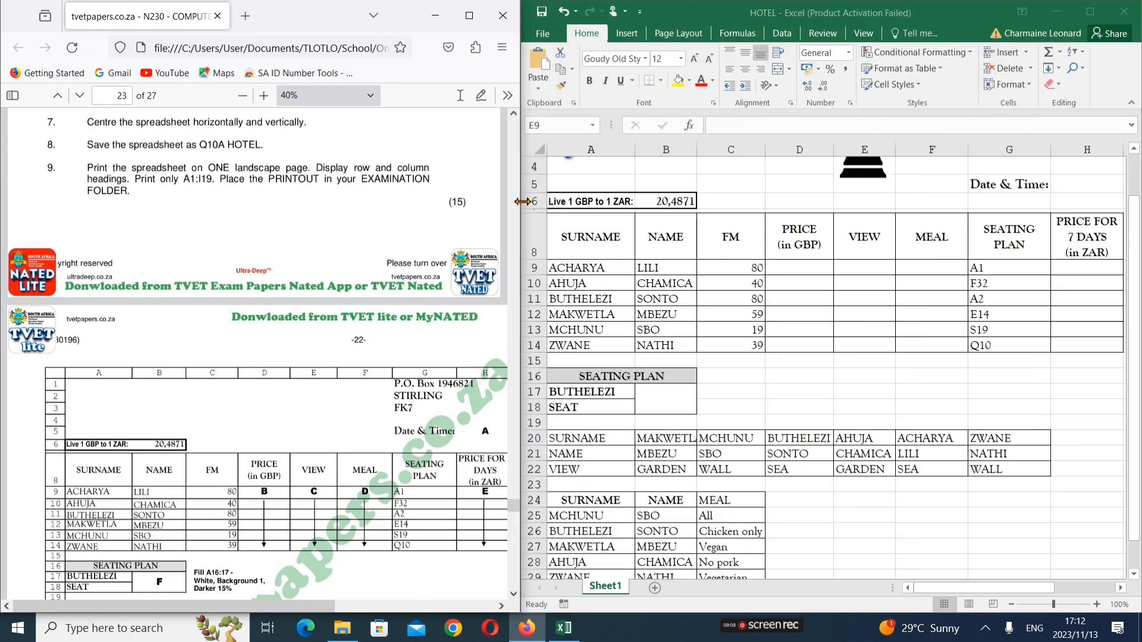
Select H5 beside Date & Time and scroll the PDF back toward the calculation instructions
left_click(1074, 185)
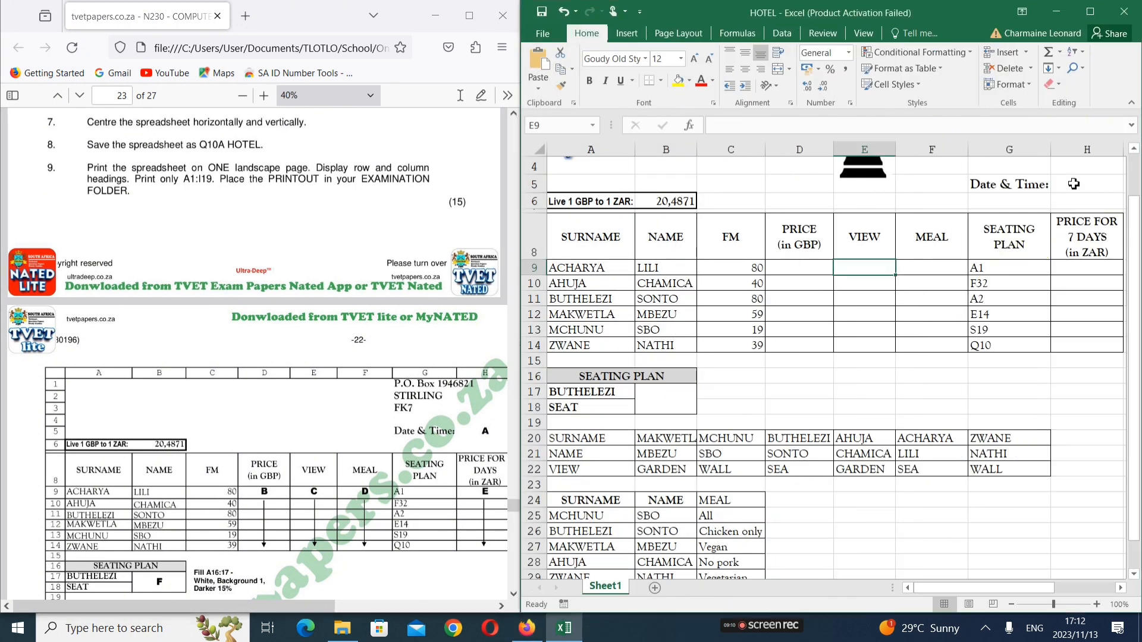
scroll(1027, 248, "up", 1)
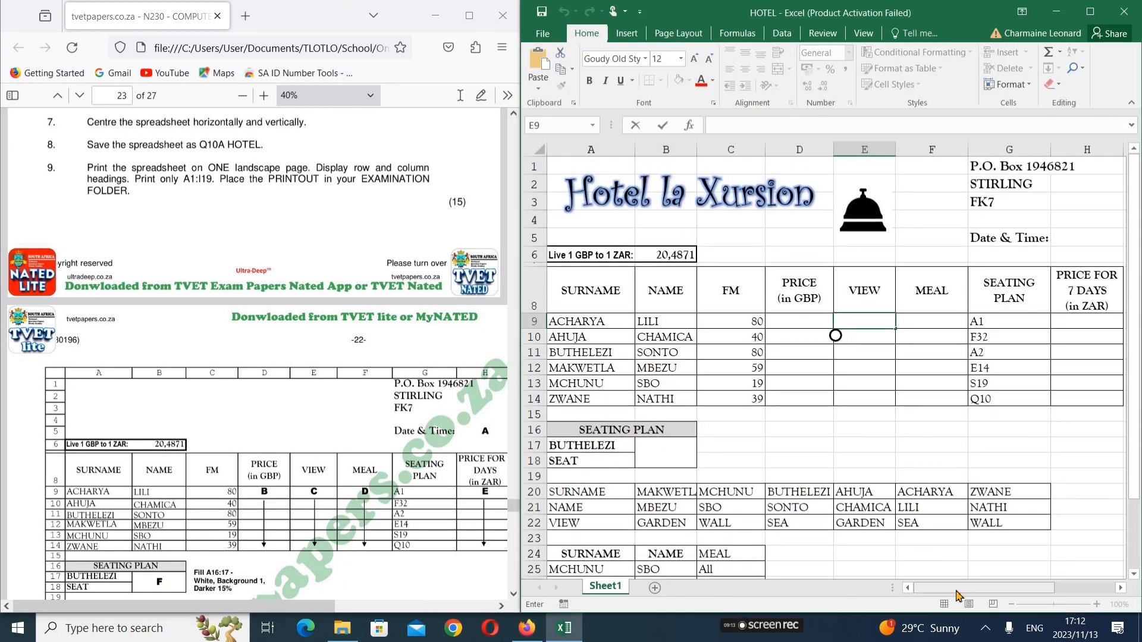
scroll(998, 256, "right", 2)
left_click(994, 243)
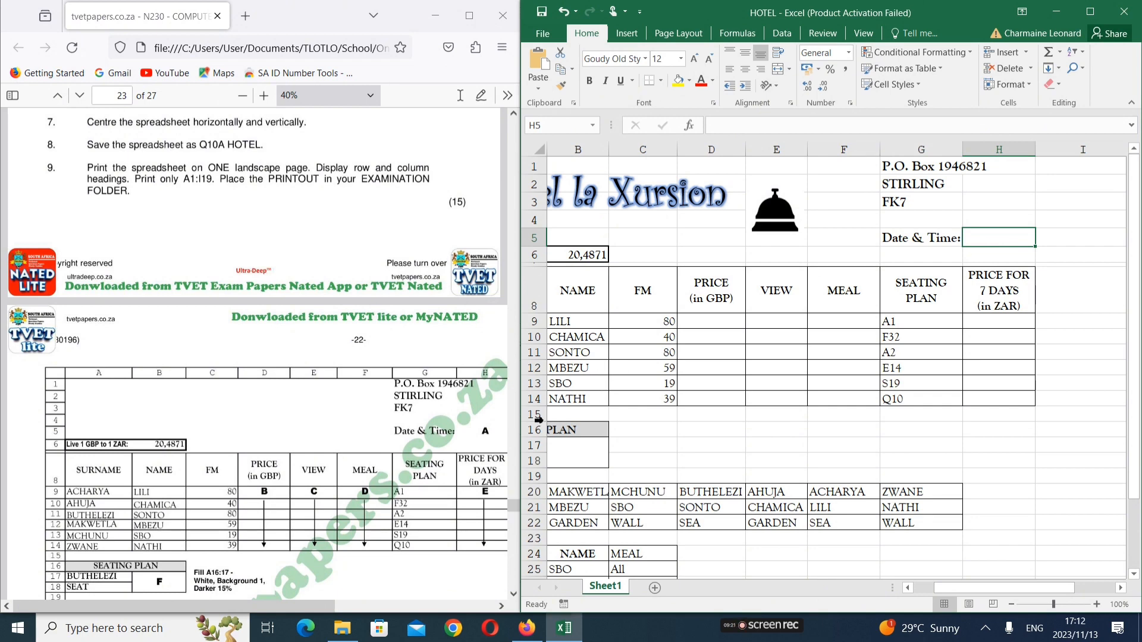
left_click(273, 278)
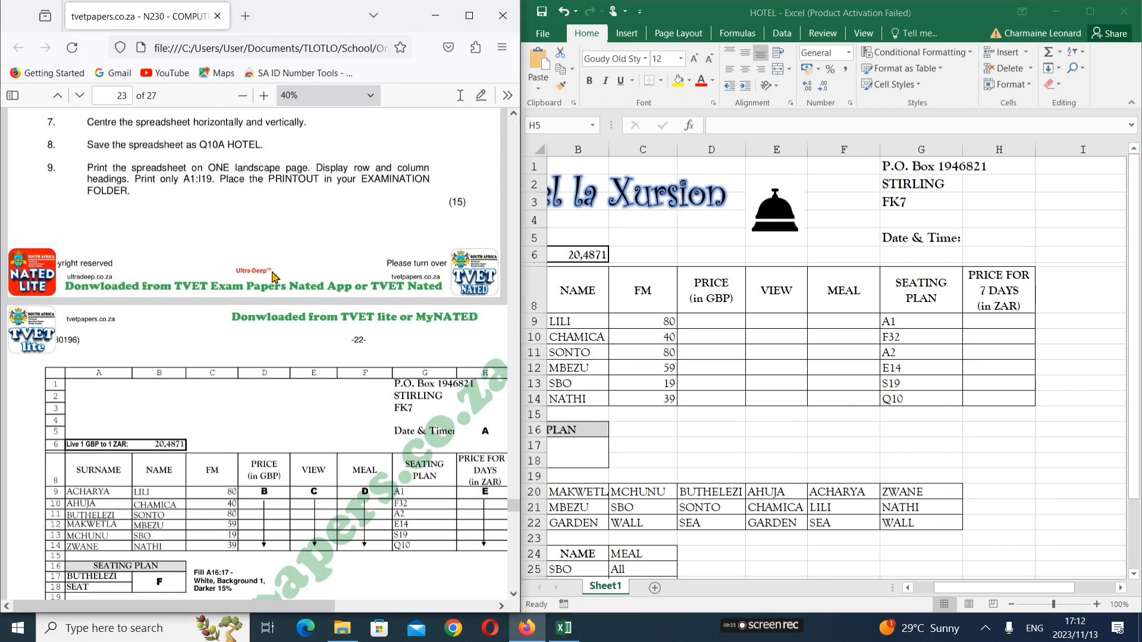
scroll(274, 278, "up", 5)
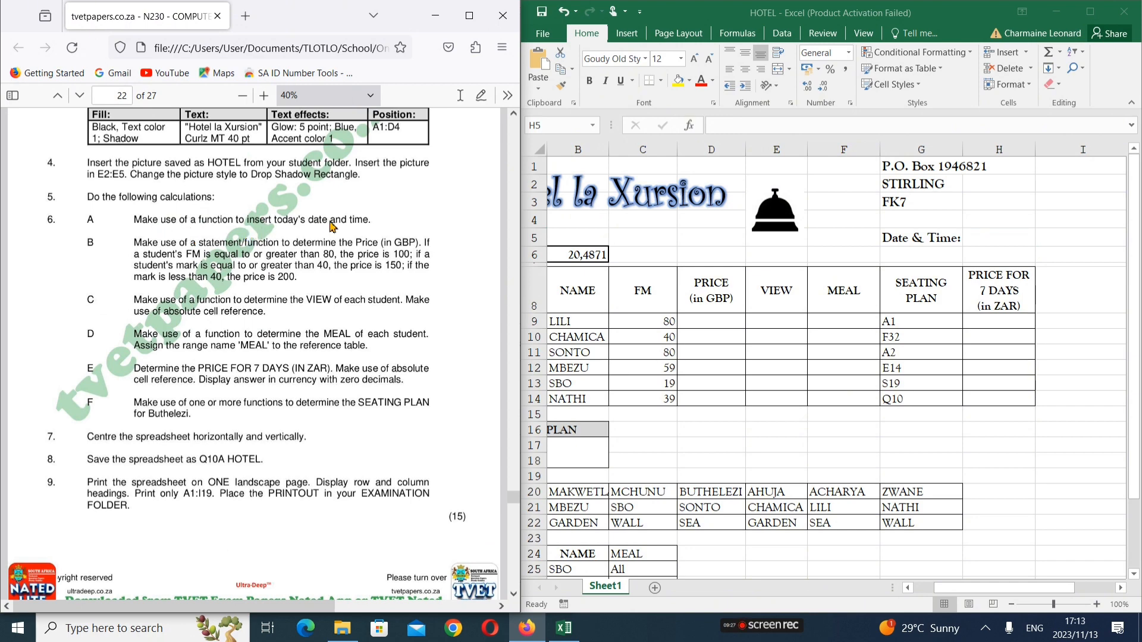
Enter =NOW() in H5 and autofit column H so 2023/11/13 17:13 shows fully
left_click(979, 236)
type("=")
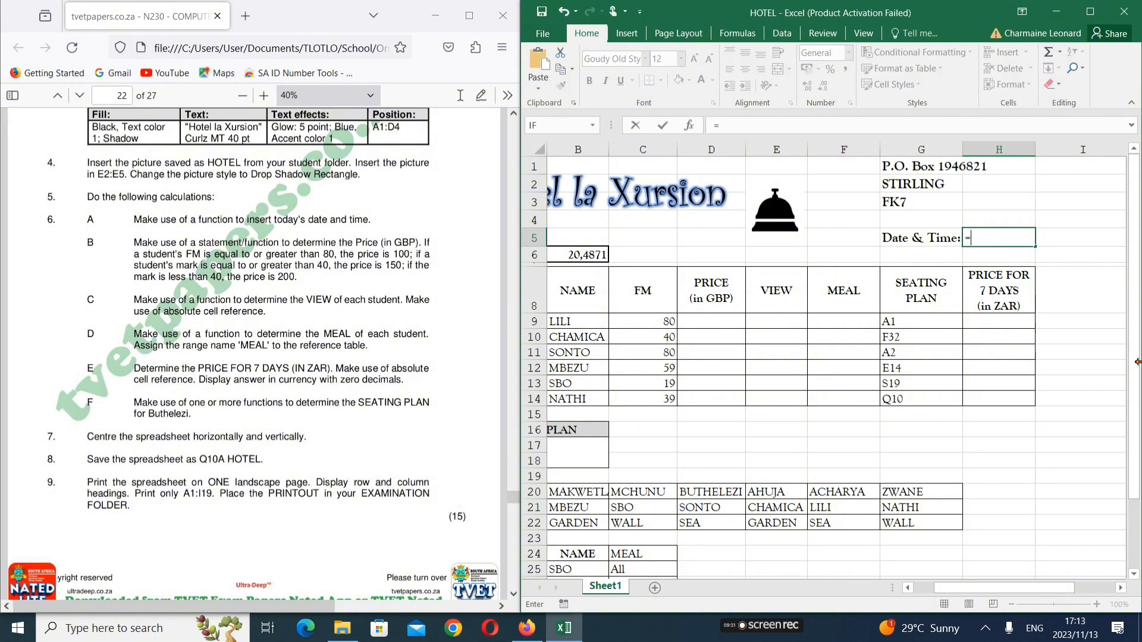
type("now")
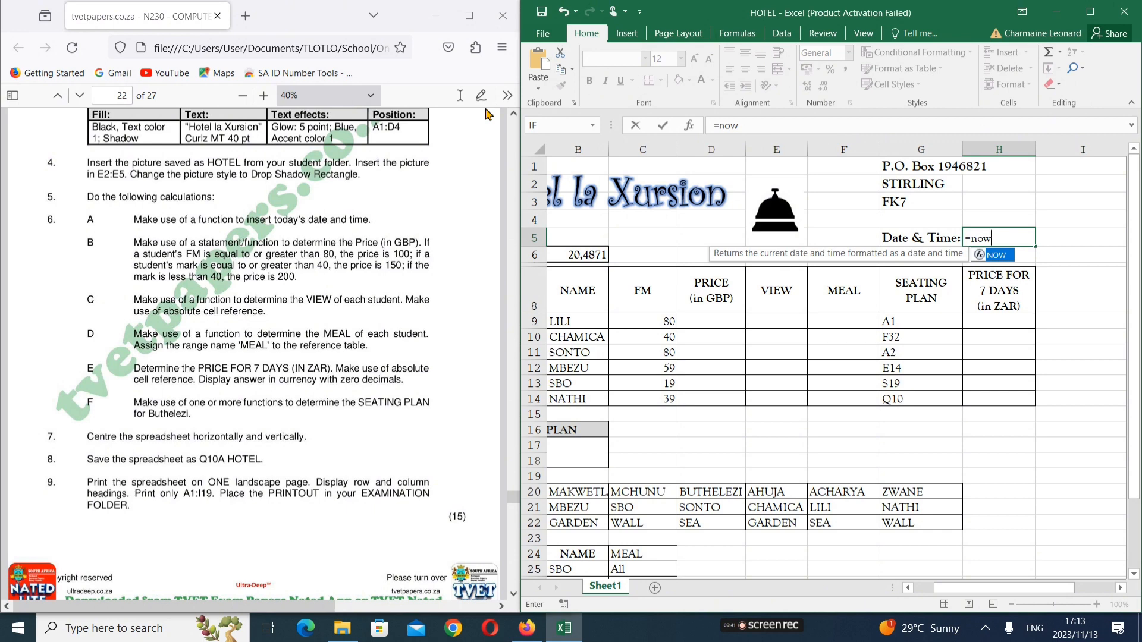
type("()")
key("Return")
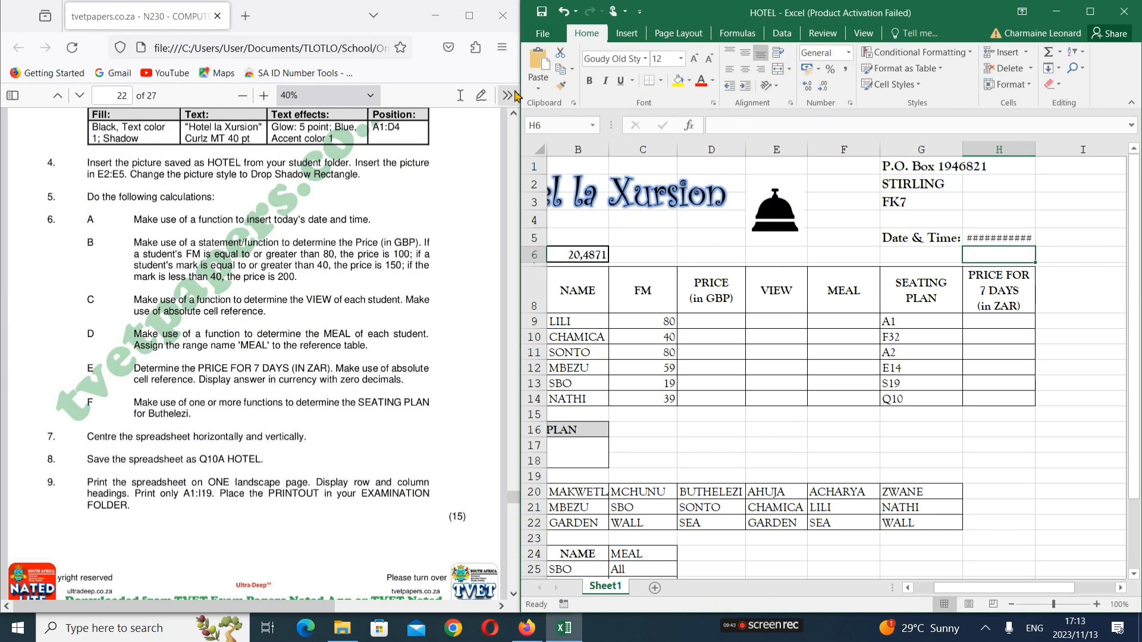
double_click(1035, 149)
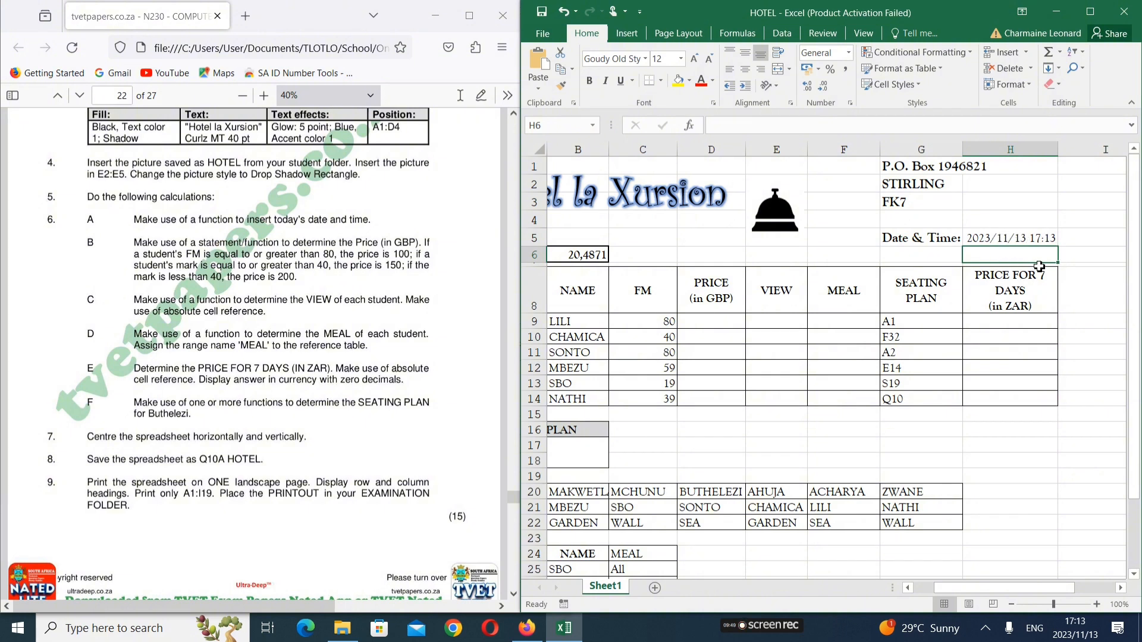
left_click(1039, 238)
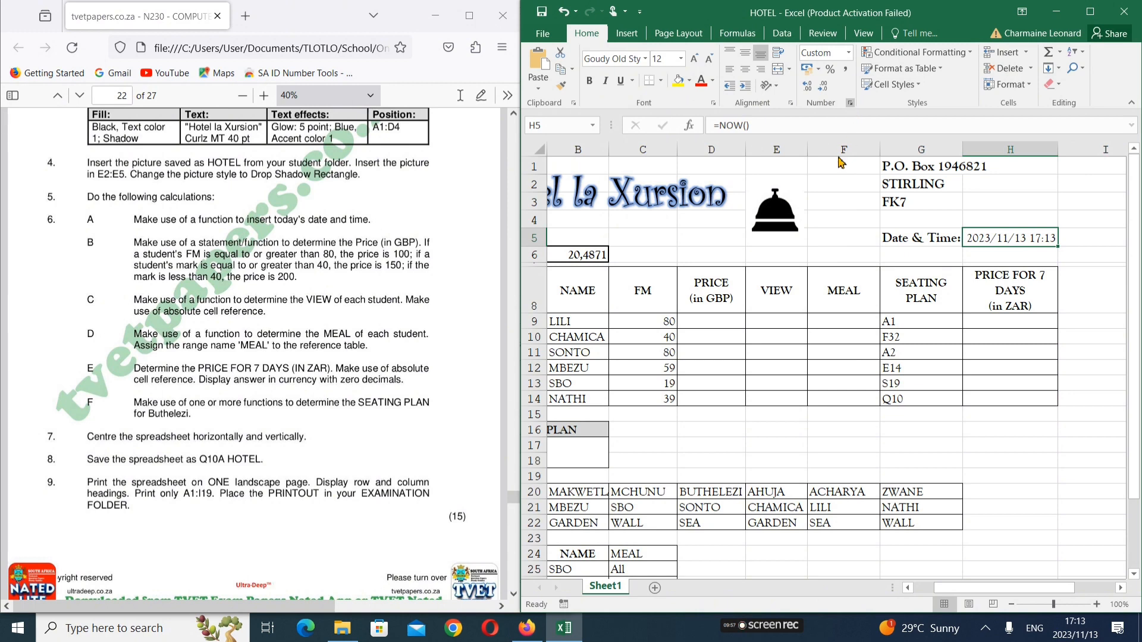
key("ctrl+1")
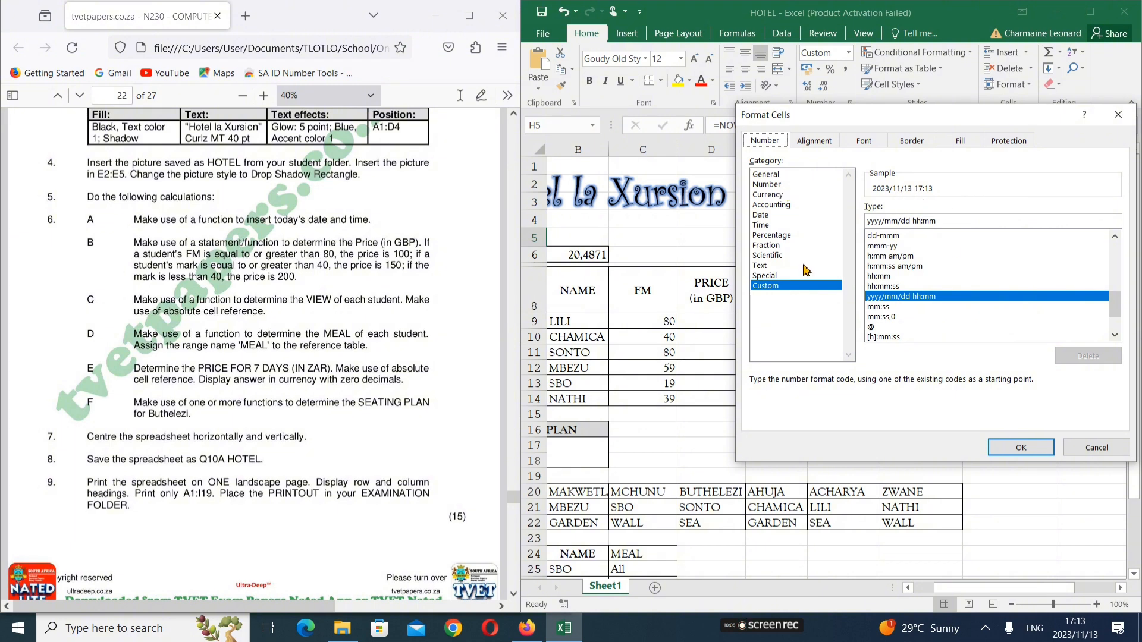
left_click(788, 288)
key("BackSpace")
key("BackSpace")
key("BackSpace")
key("BackSpace")
key("BackSpace")
key("BackSpace")
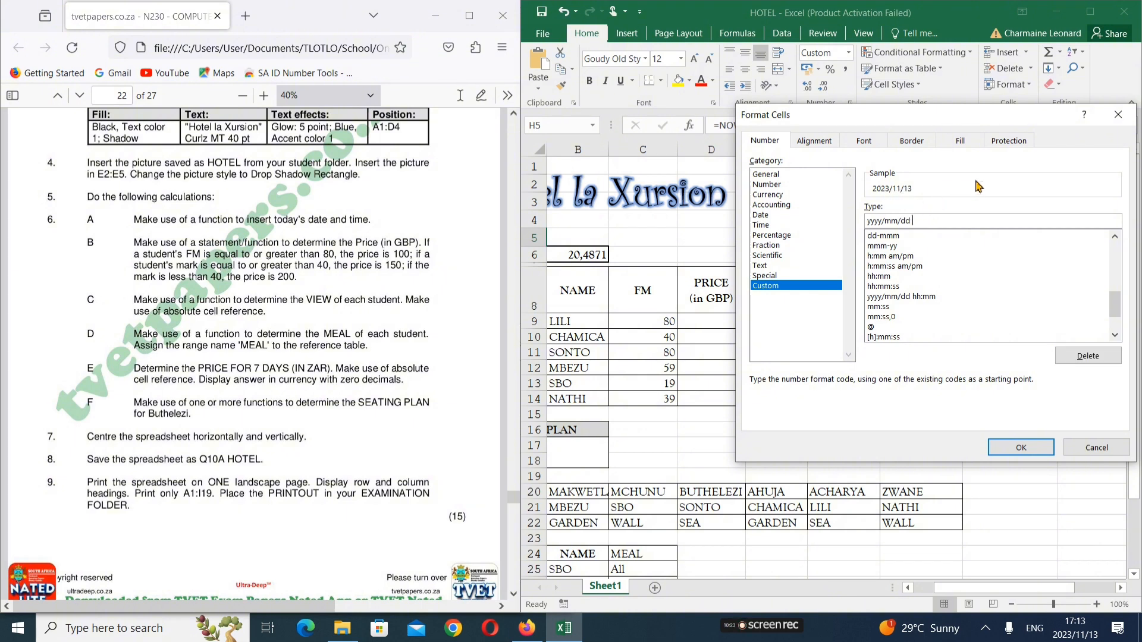
type("hh")
type(":")
type(":")
type("mm")
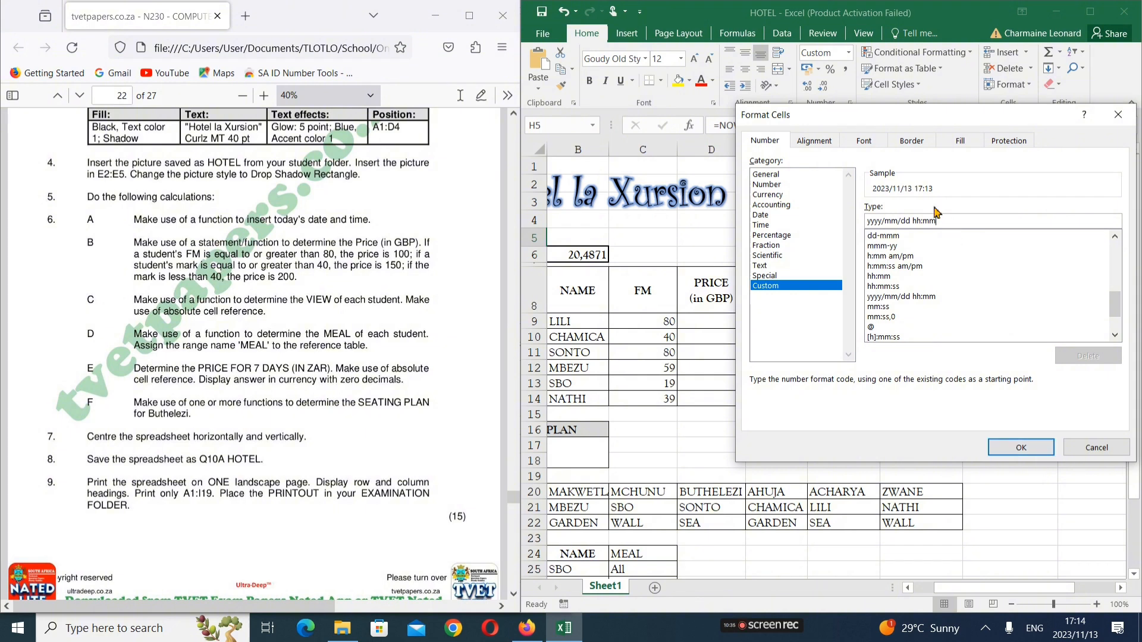
left_click(1020, 447)
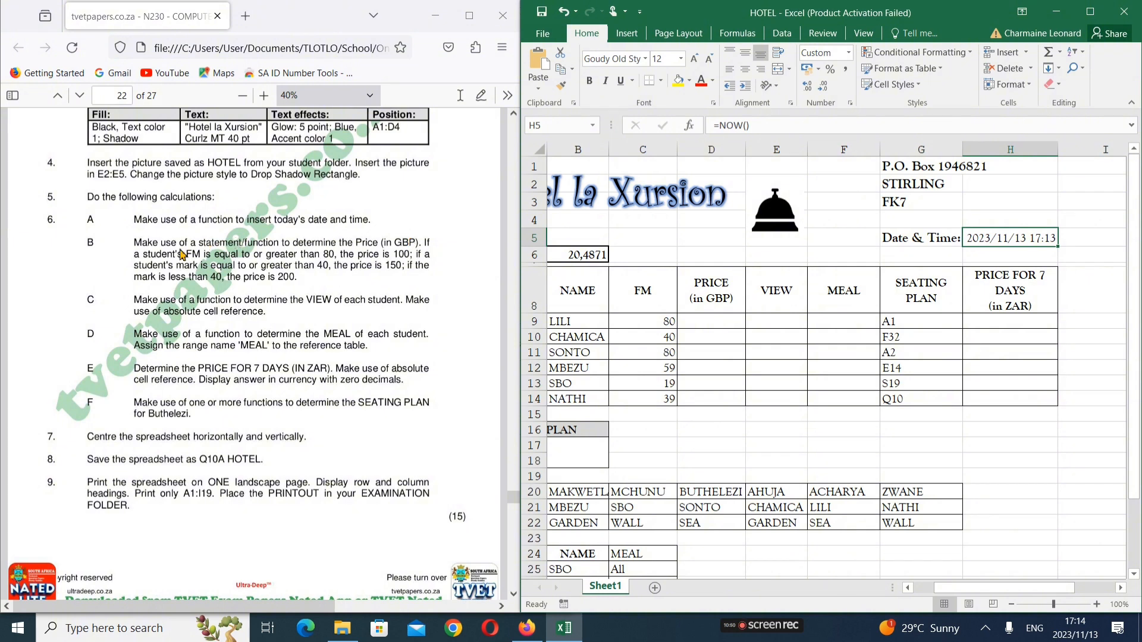
In D9 start the PRICE formula =if(C9>=80;"100"; testing the FM mark
left_click_drag(955, 592, 935, 592)
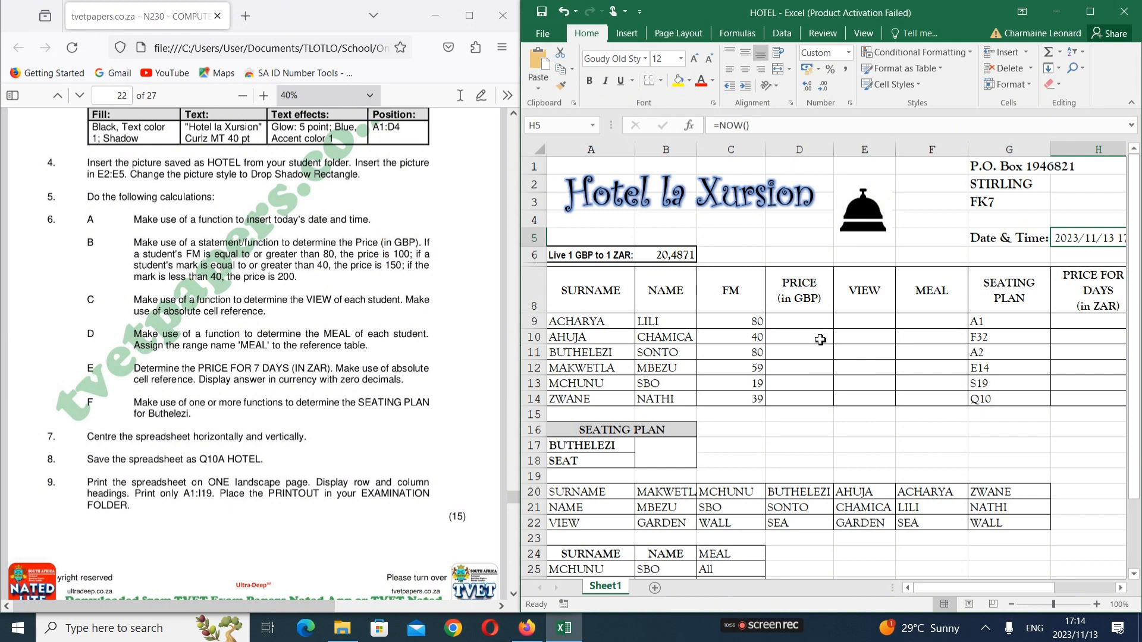
left_click(806, 321)
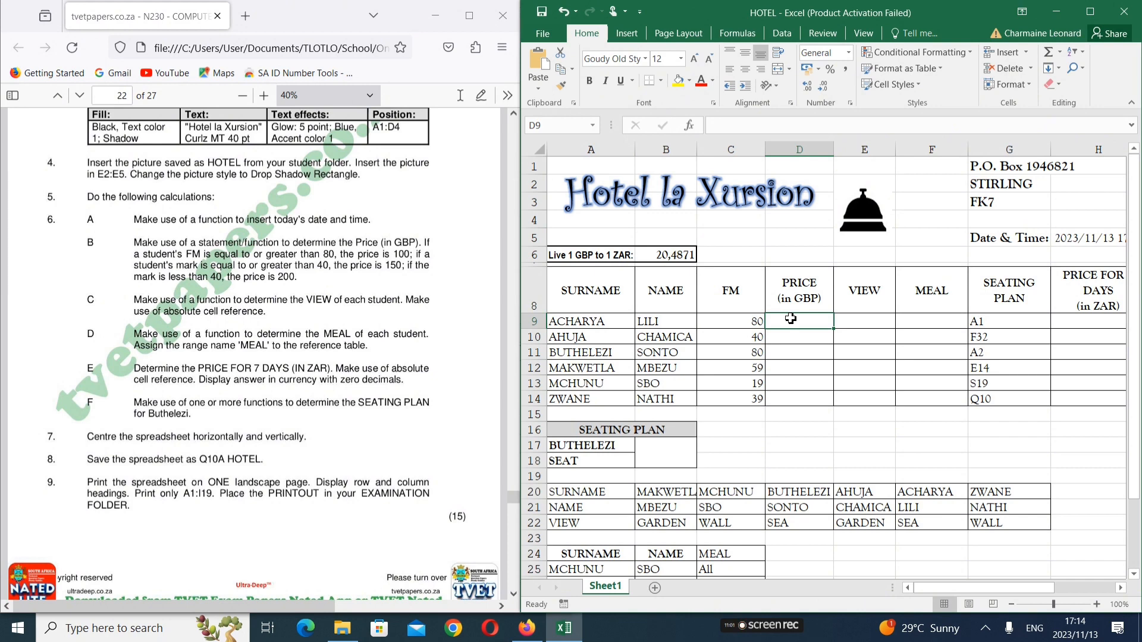
type("=i")
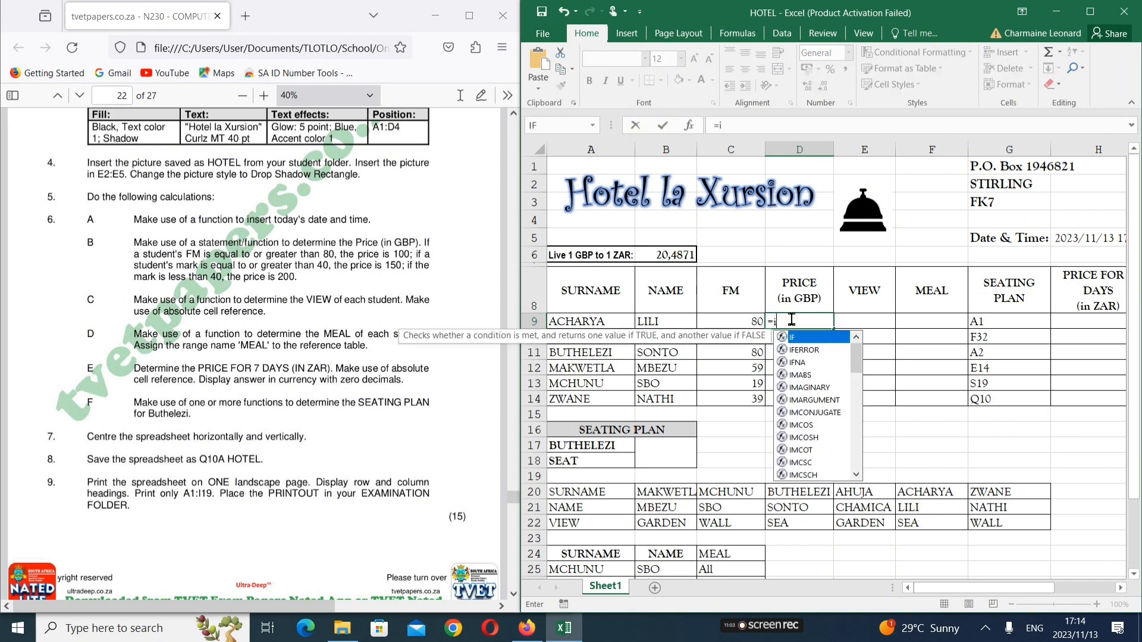
type("f(")
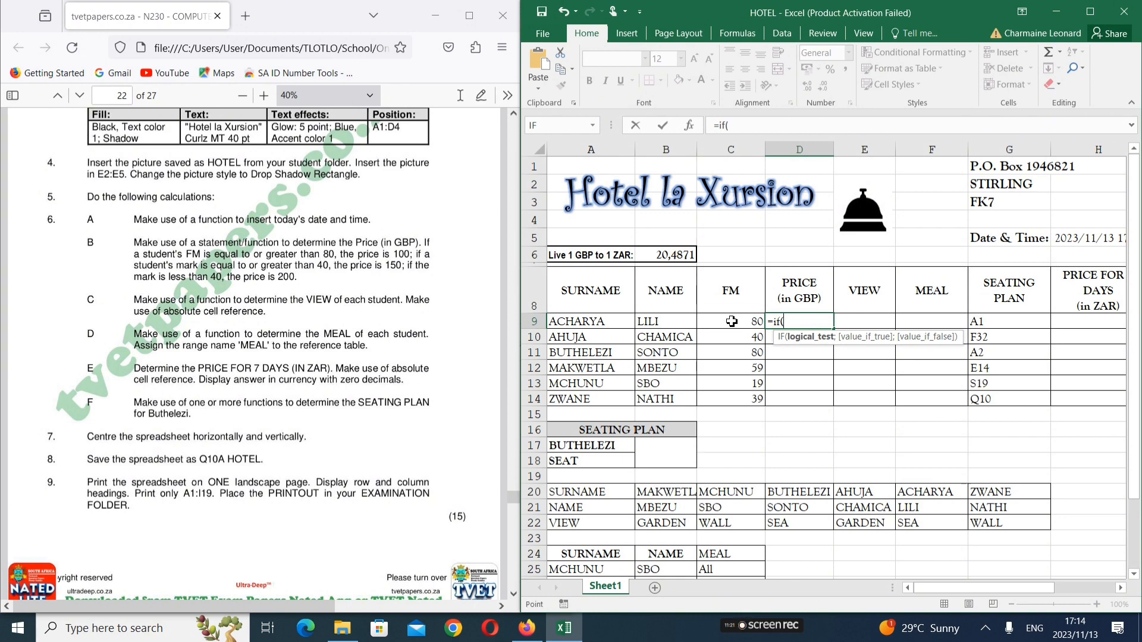
left_click(731, 321)
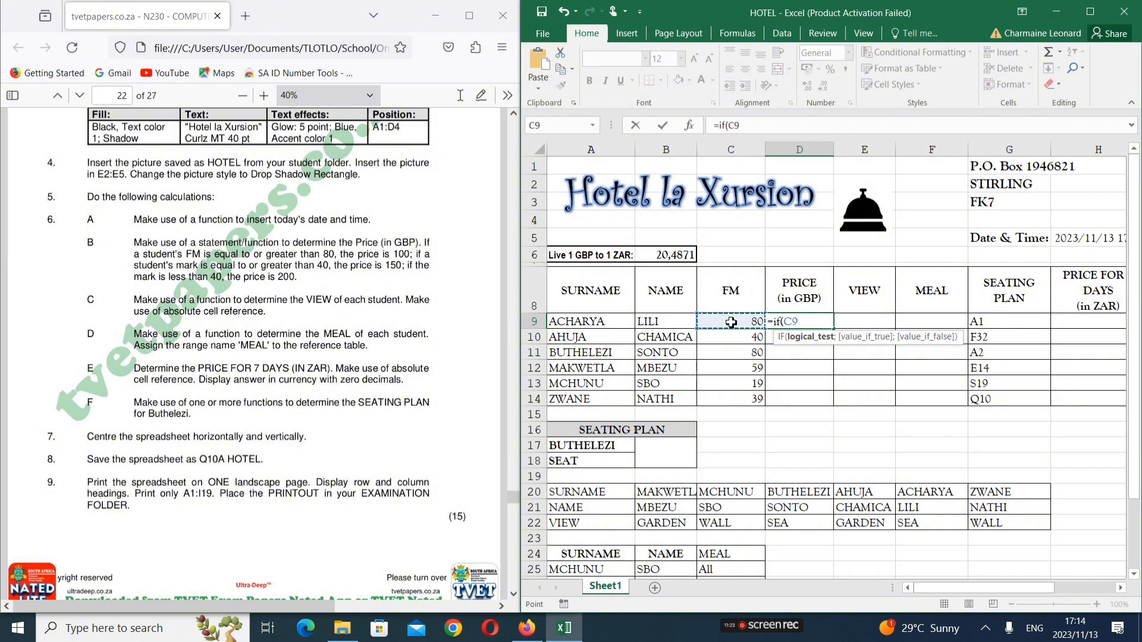
type(">=")
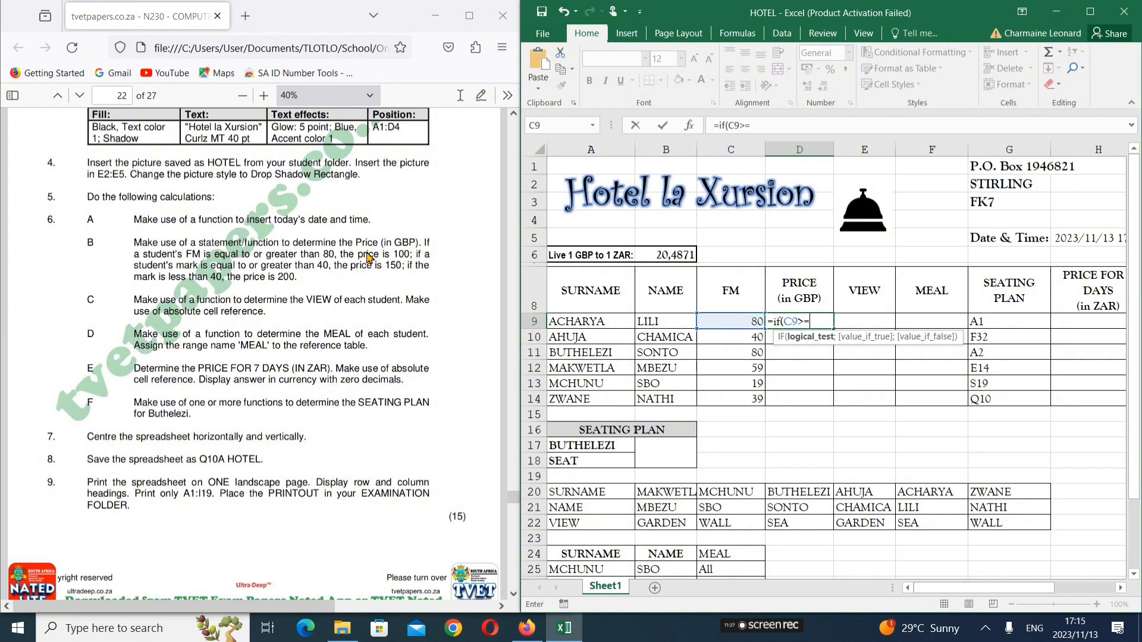
type("80;")
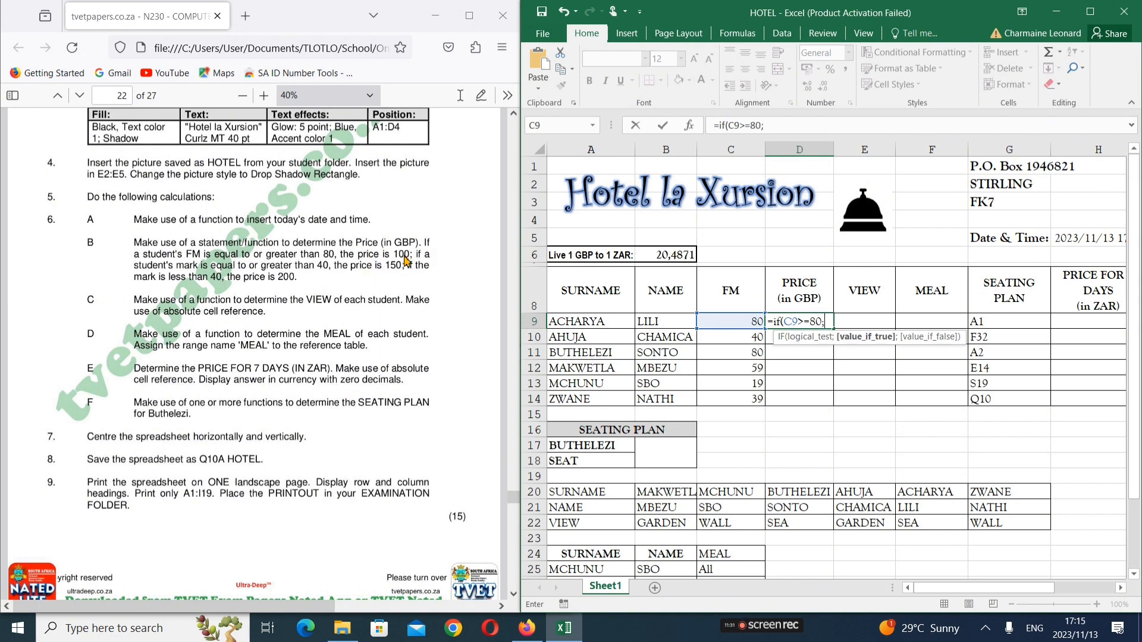
type("\"100\";")
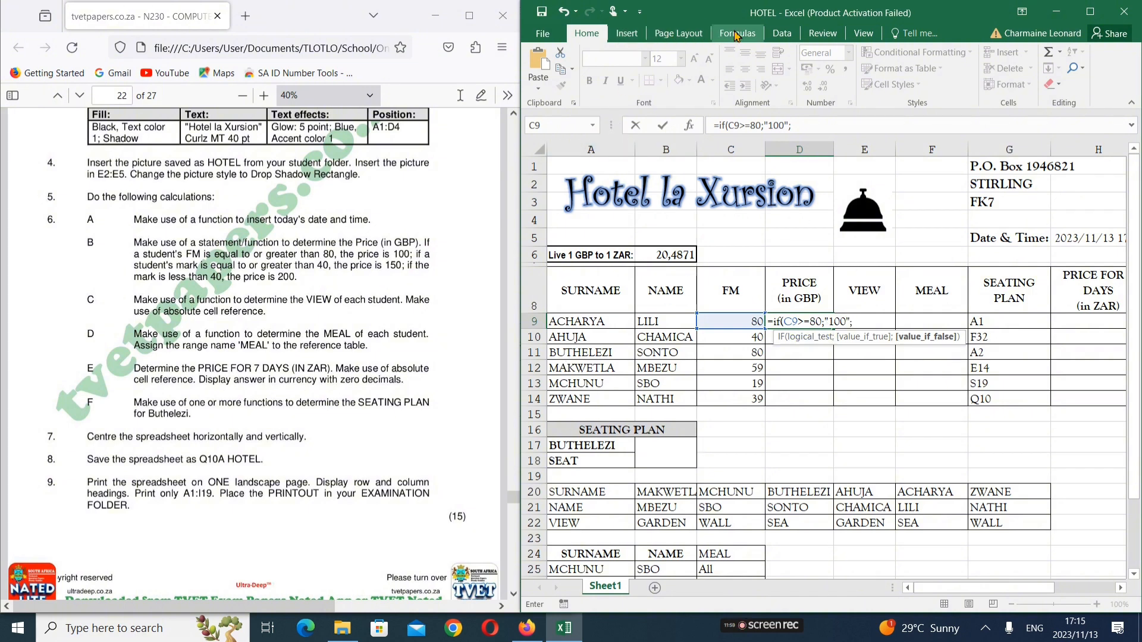
left_click(736, 35)
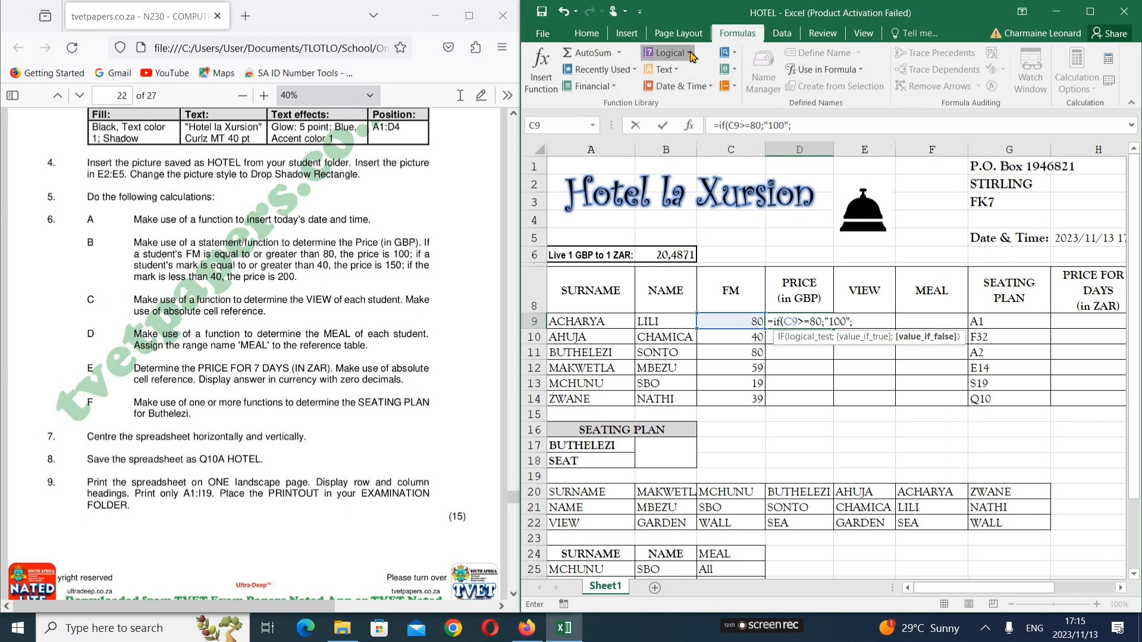
left_click(692, 55)
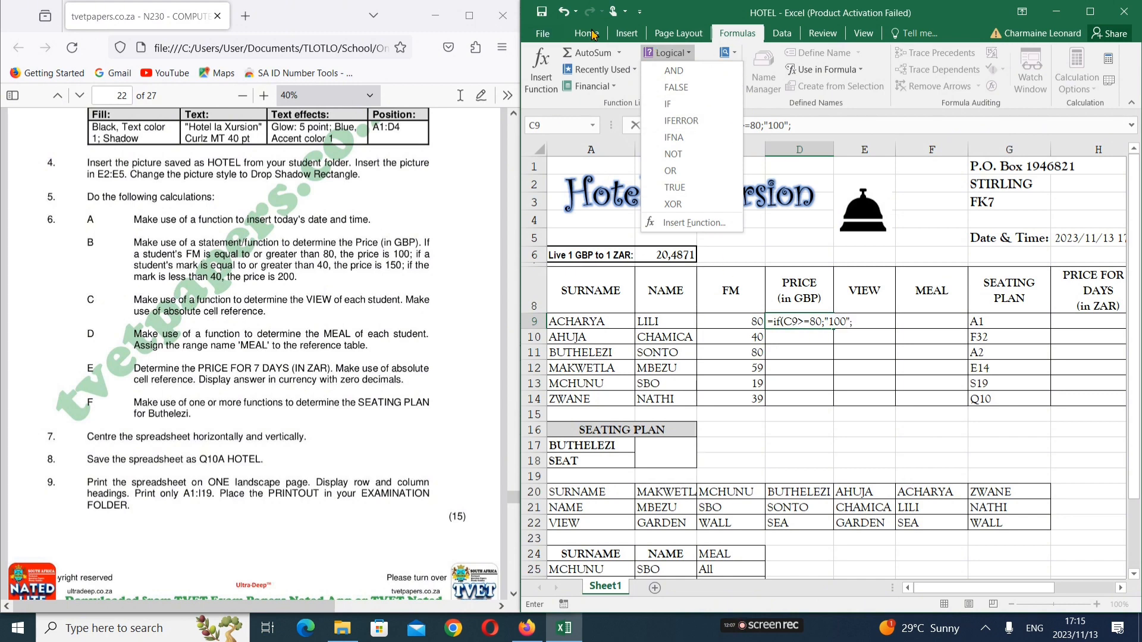
left_click(593, 34)
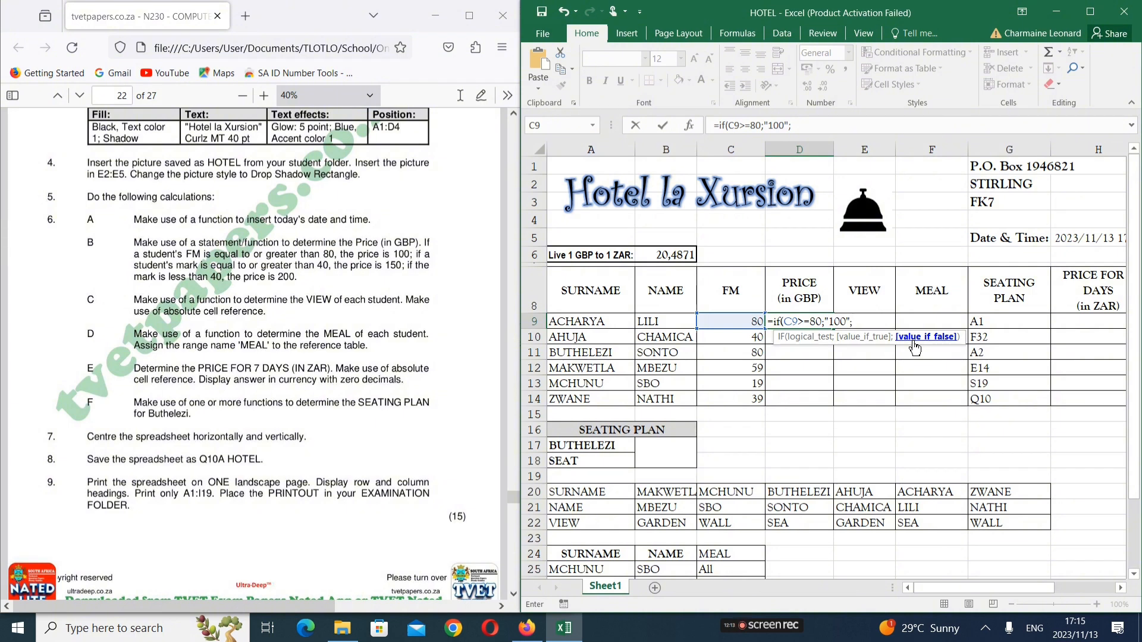
type("if")
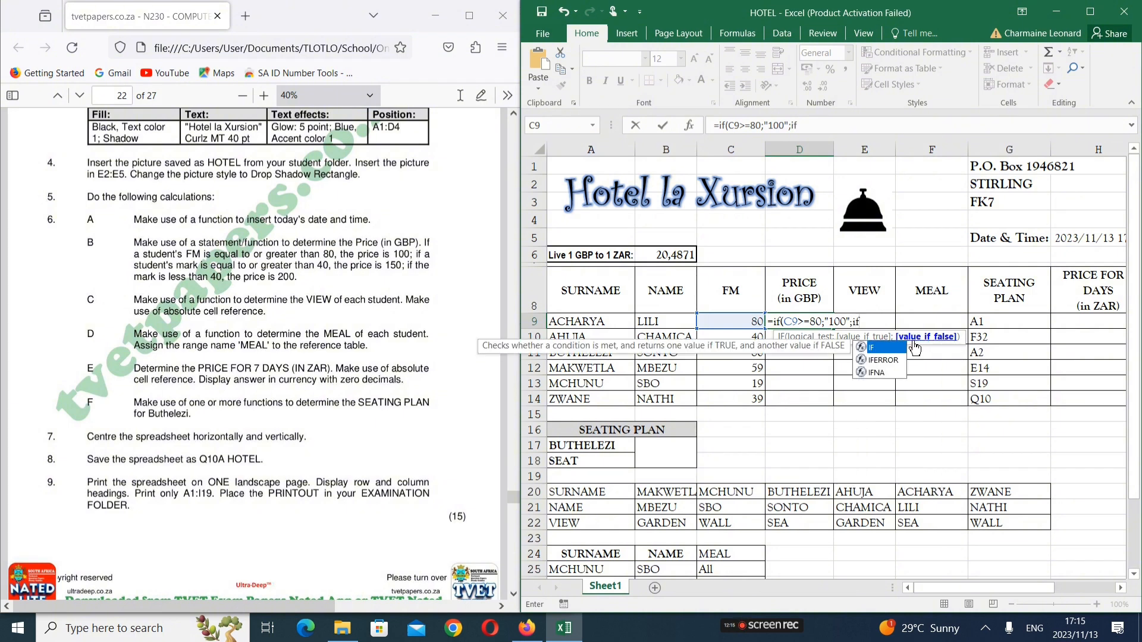
type("(")
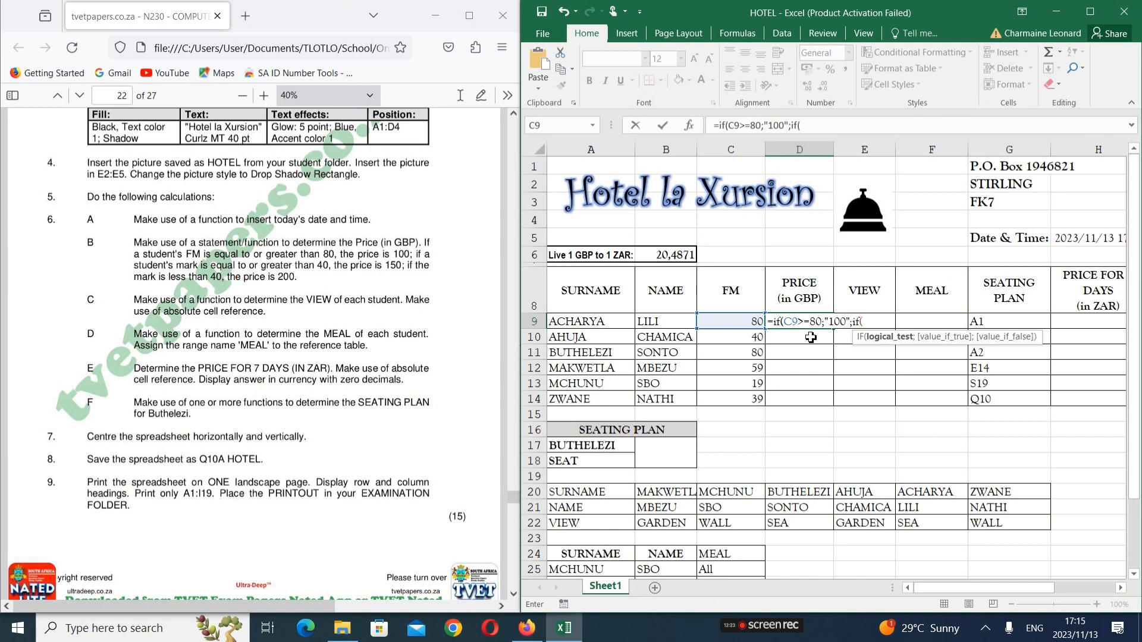
Complete D9 as =if(C9>=80;"100";if(C9>=40;"150";"200")) and enter it
left_click(747, 322)
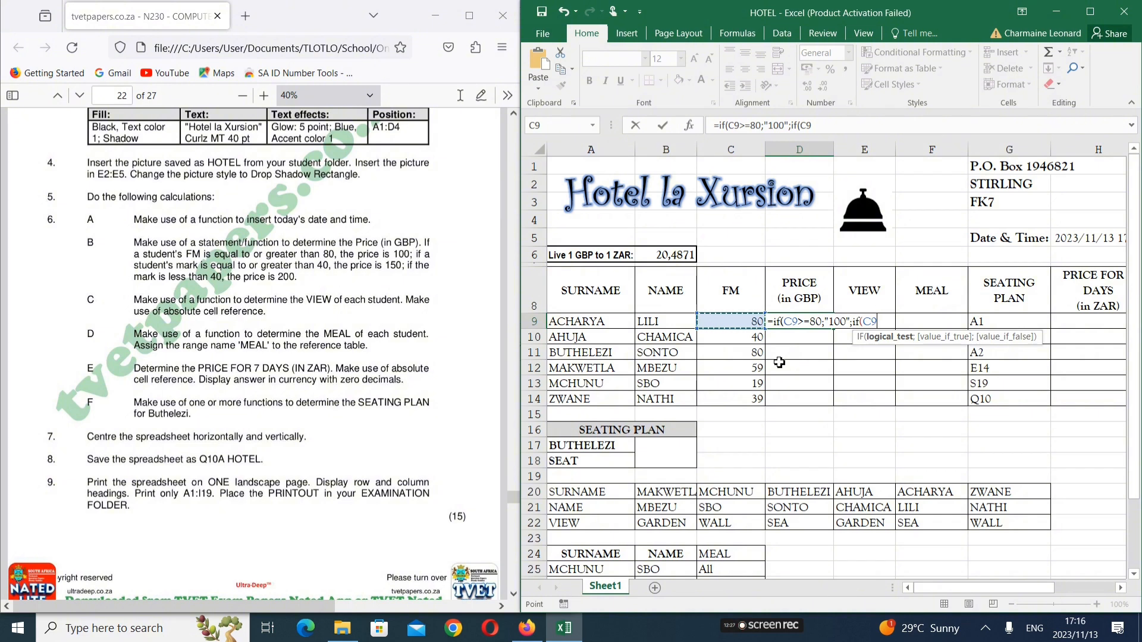
type(">=40")
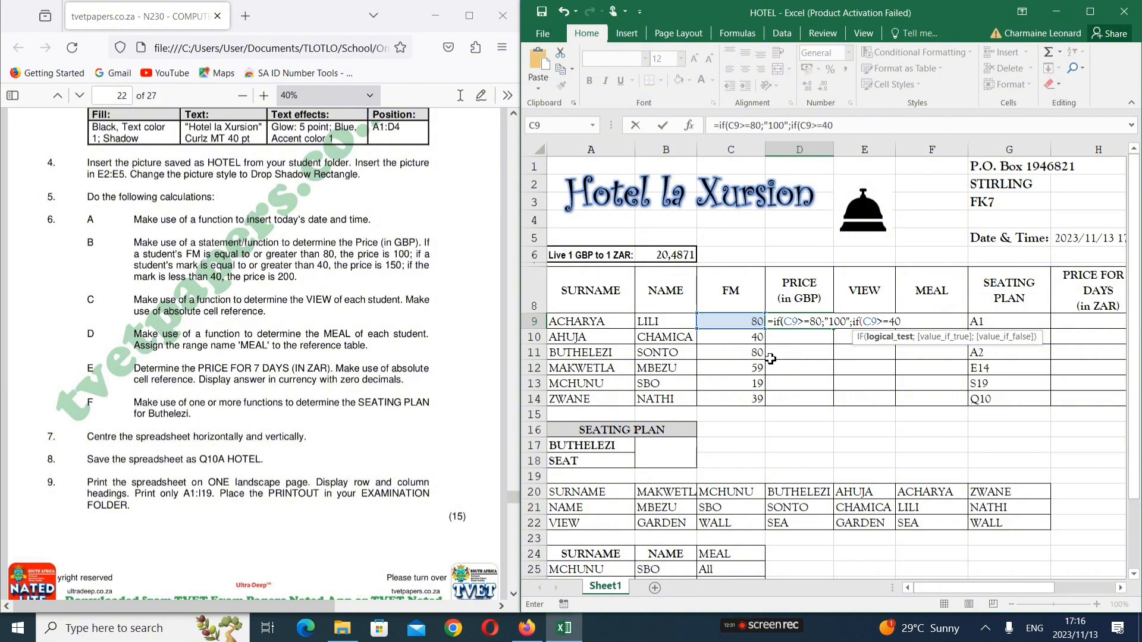
type(";")
type(";")
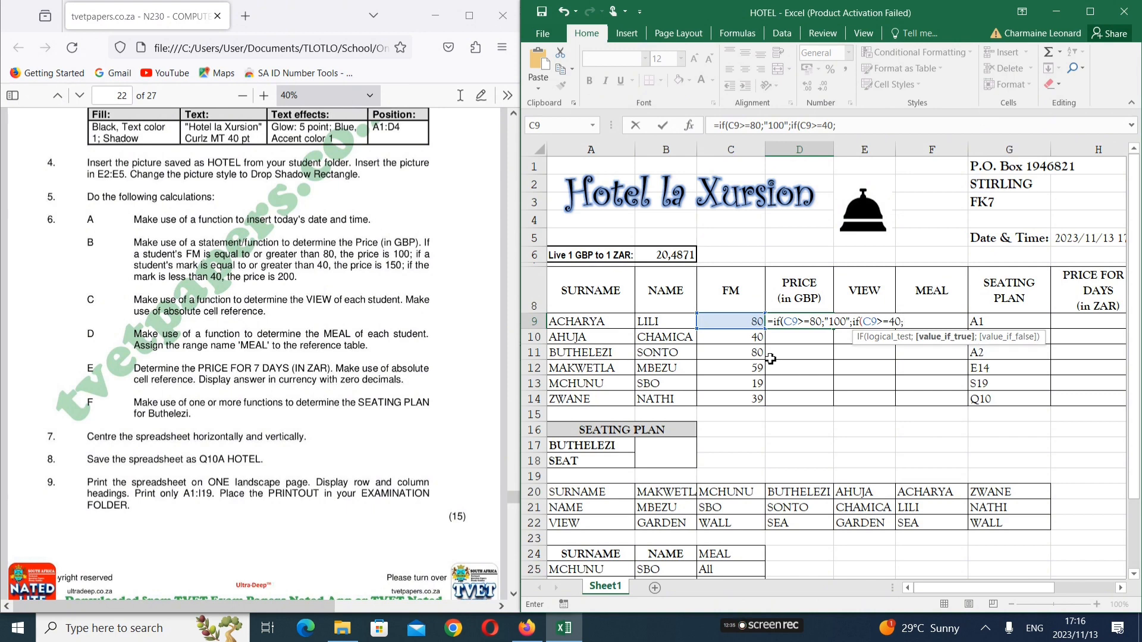
type("\"150\";")
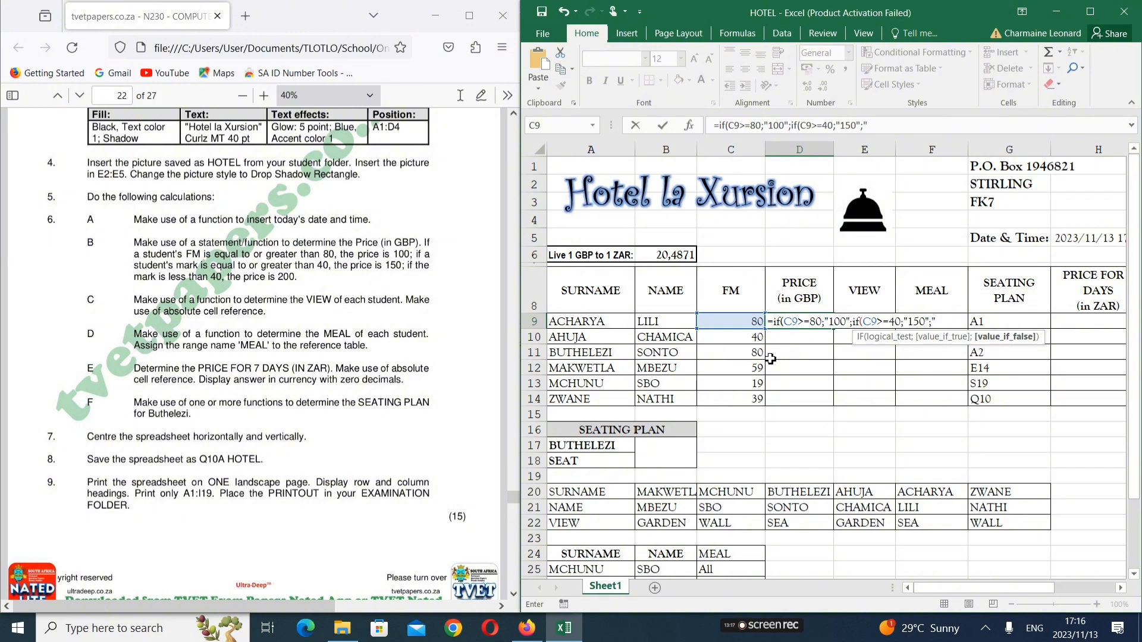
type("200\"")
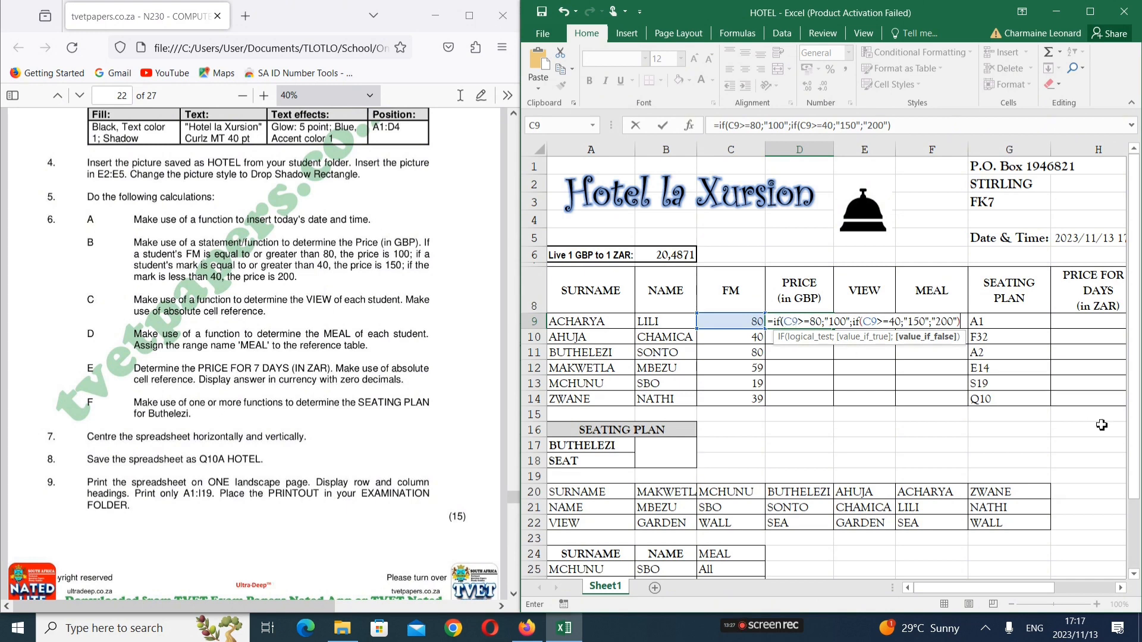
type(")")
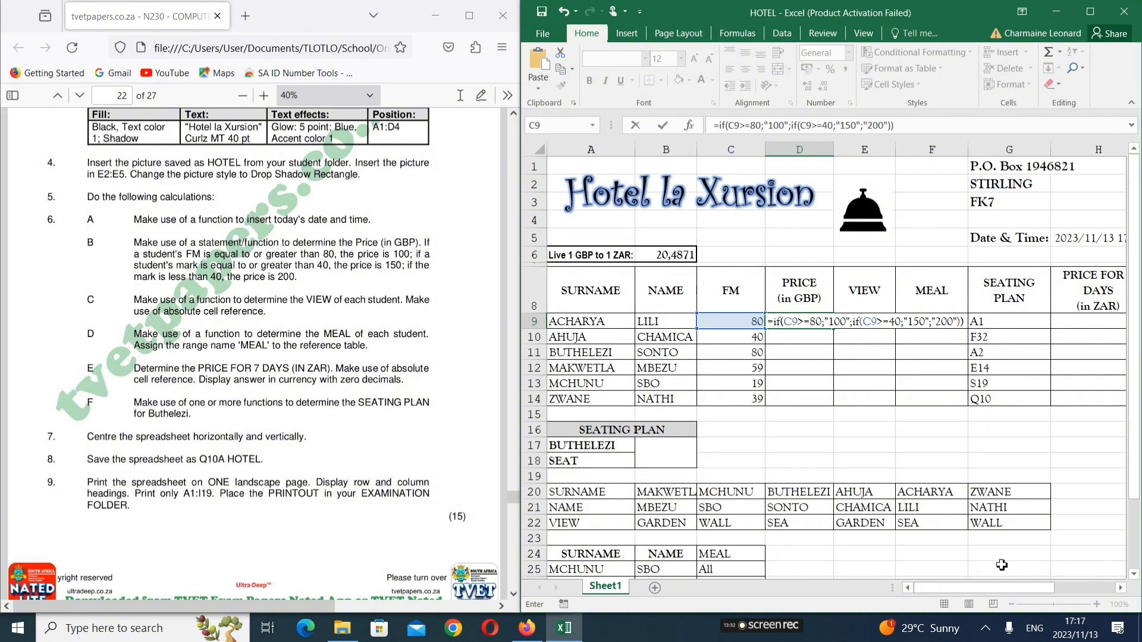
key("Return")
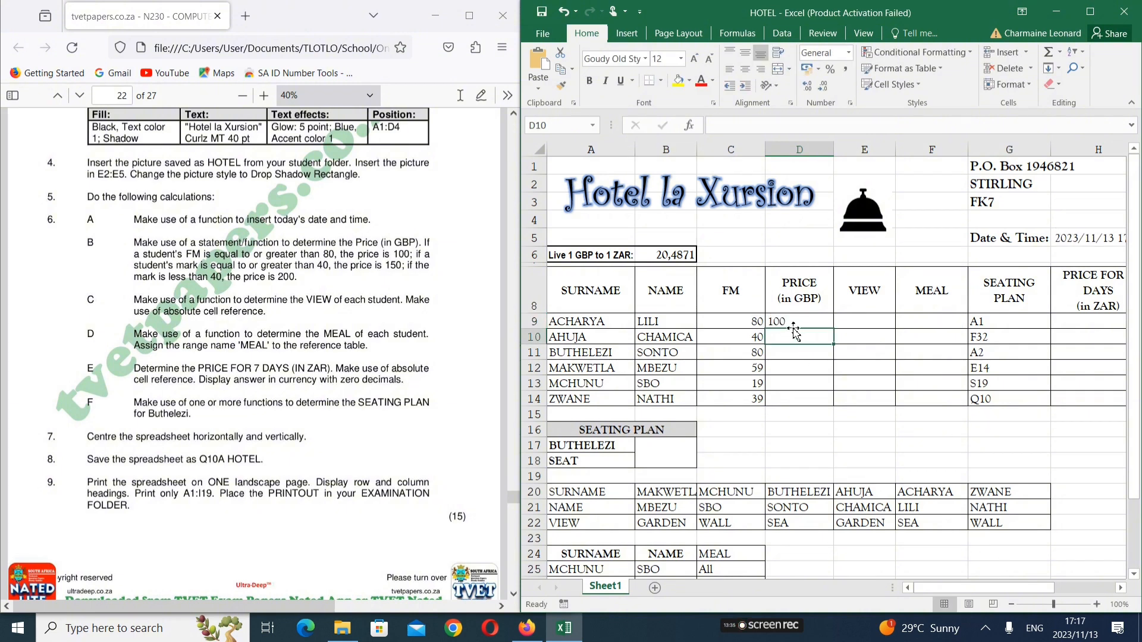
Fill the D9 price formula down to D14, giving 100, 150, 100, 150, 200, 200
left_click(796, 326)
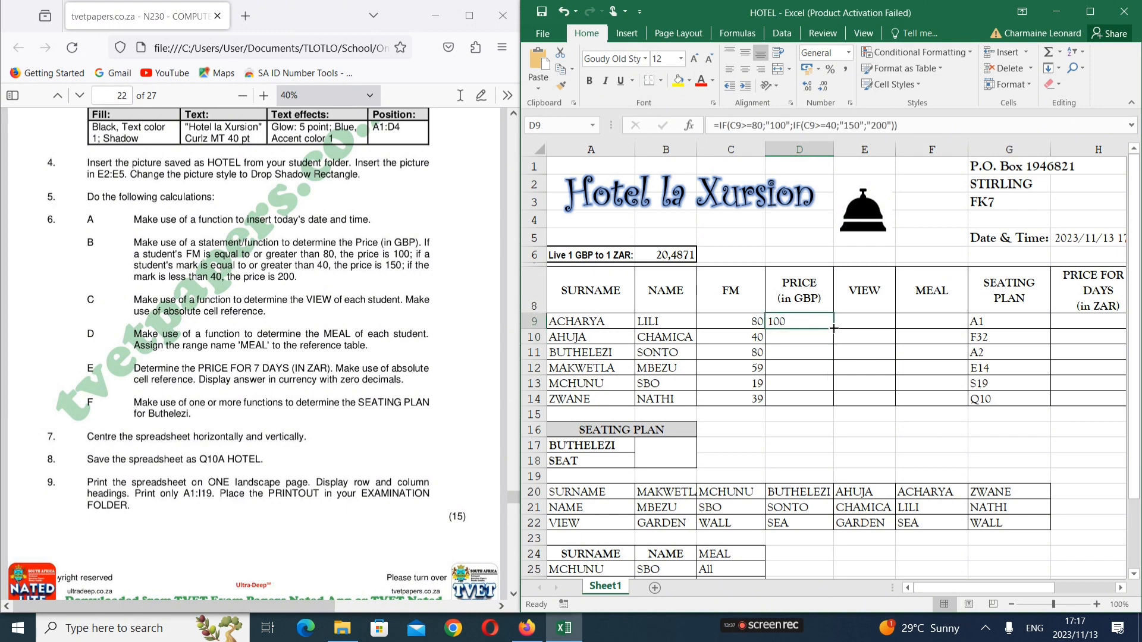
left_click_drag(834, 328, 832, 407)
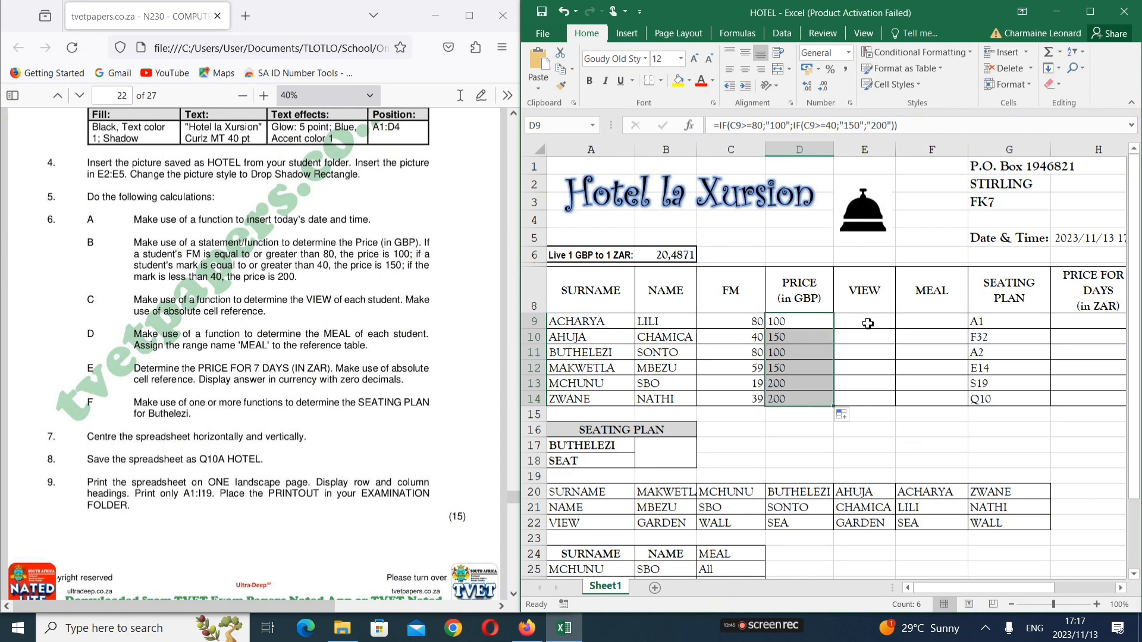
left_click(868, 323)
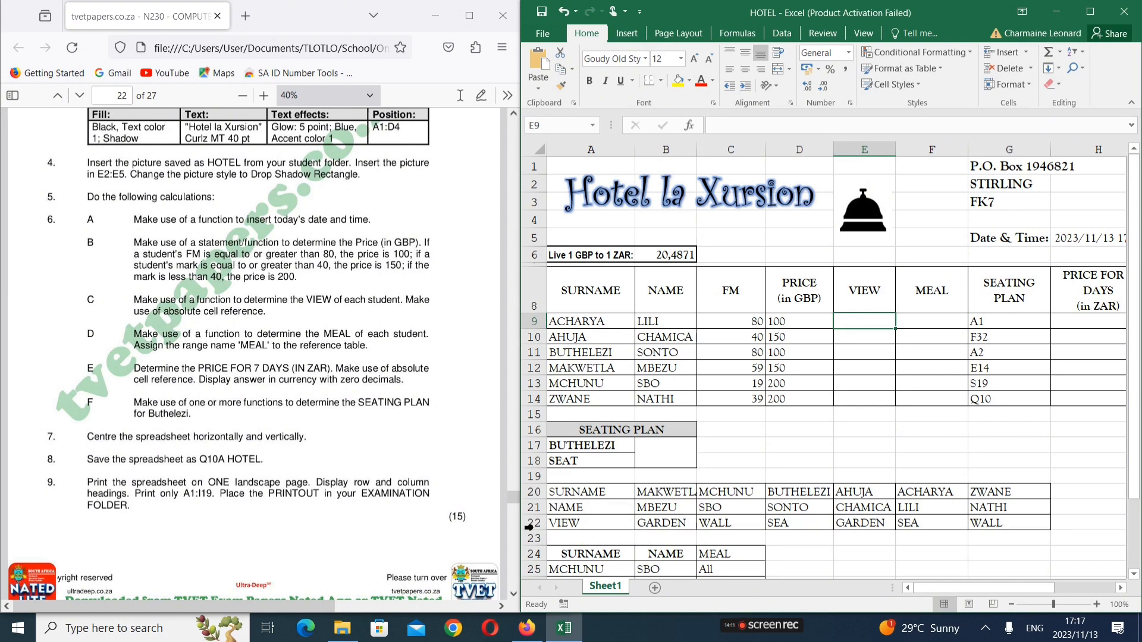
Inspect the VIEW lookup table A20:G22 against cell E9
left_click(533, 523)
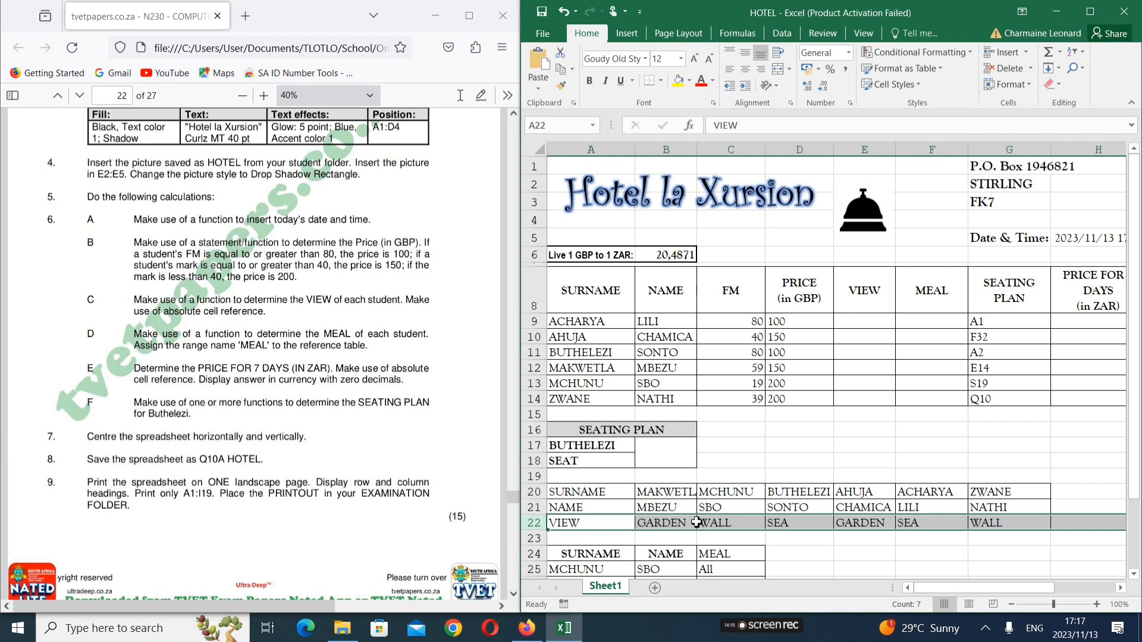
left_click(702, 512)
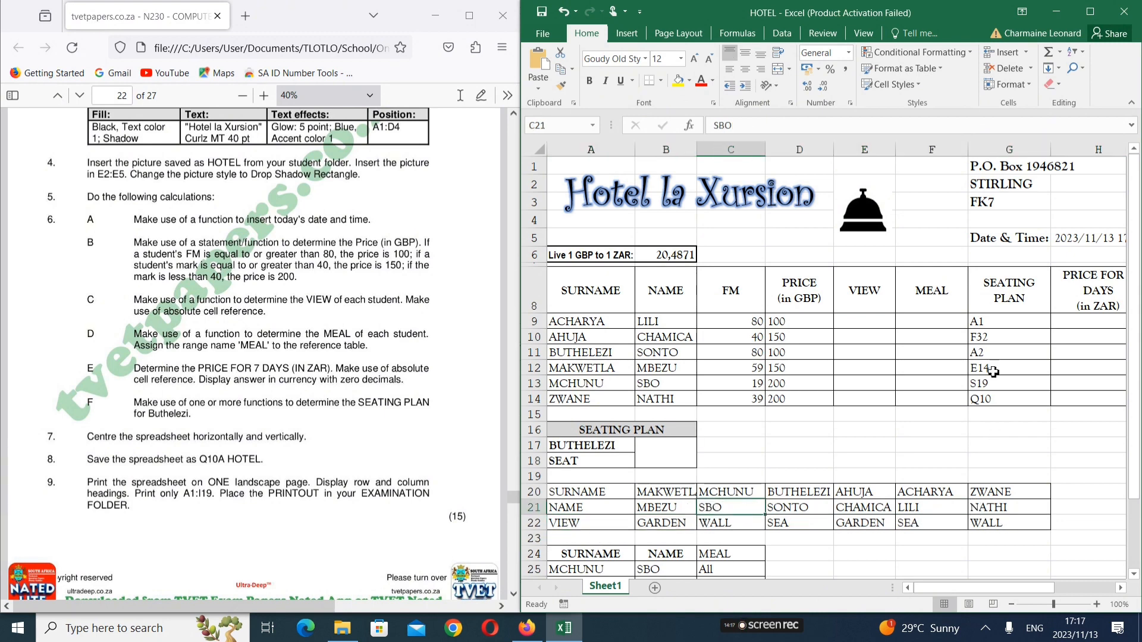
left_click(866, 325)
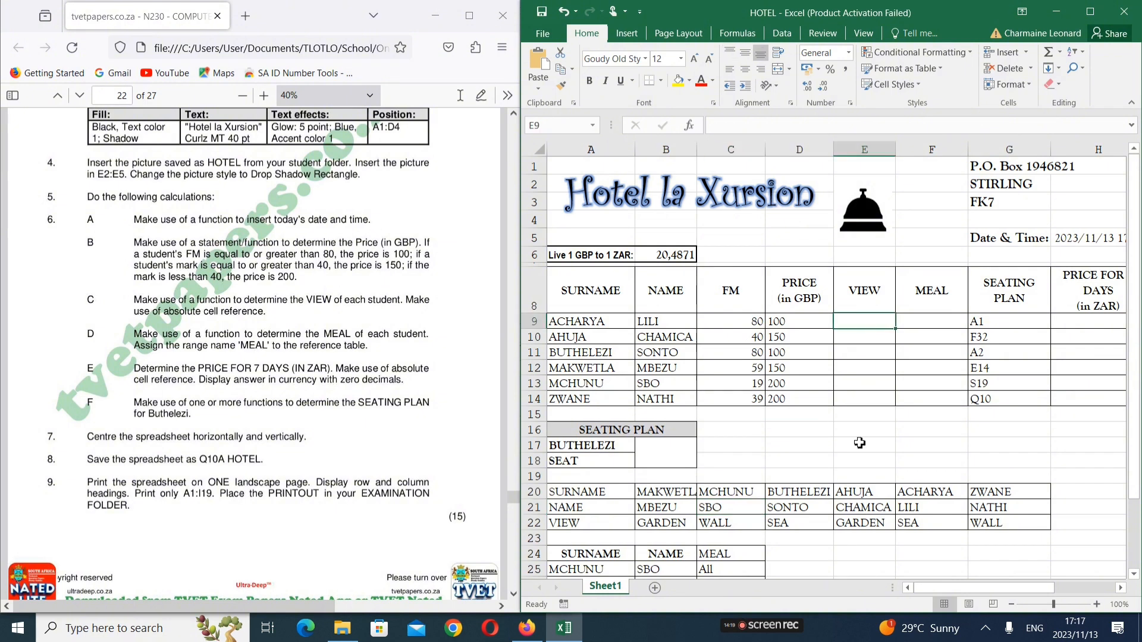
left_click_drag(590, 492, 1002, 526)
scroll(1001, 527, "down", 2)
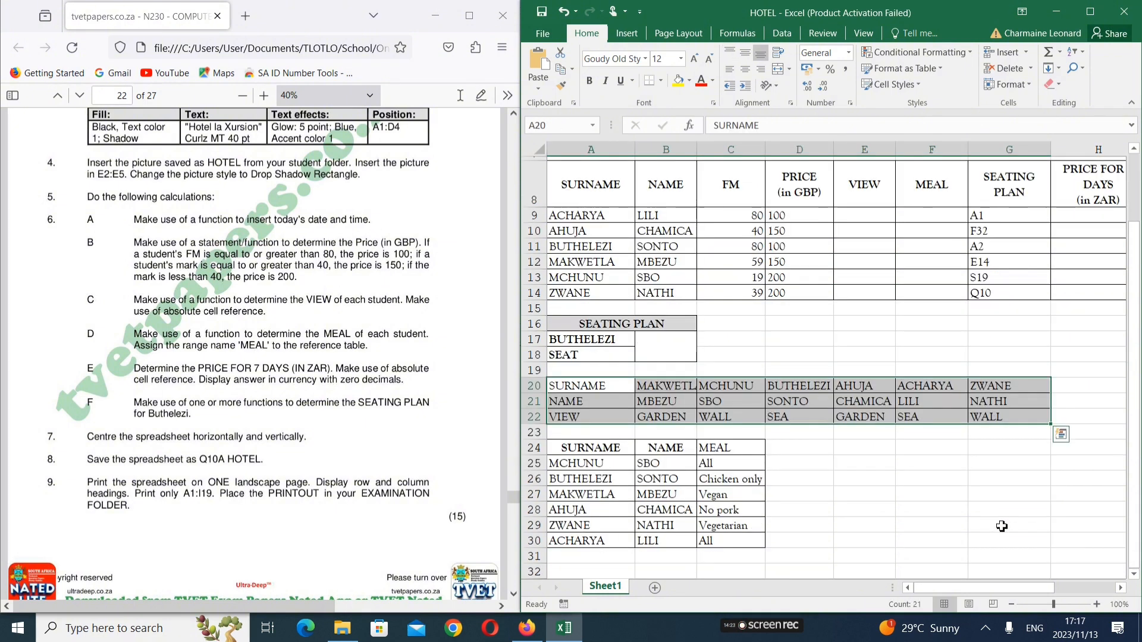
Widen Excel beside a narrower PDF and set the question paper zoom to 40%
left_click_drag(524, 319, 466, 319)
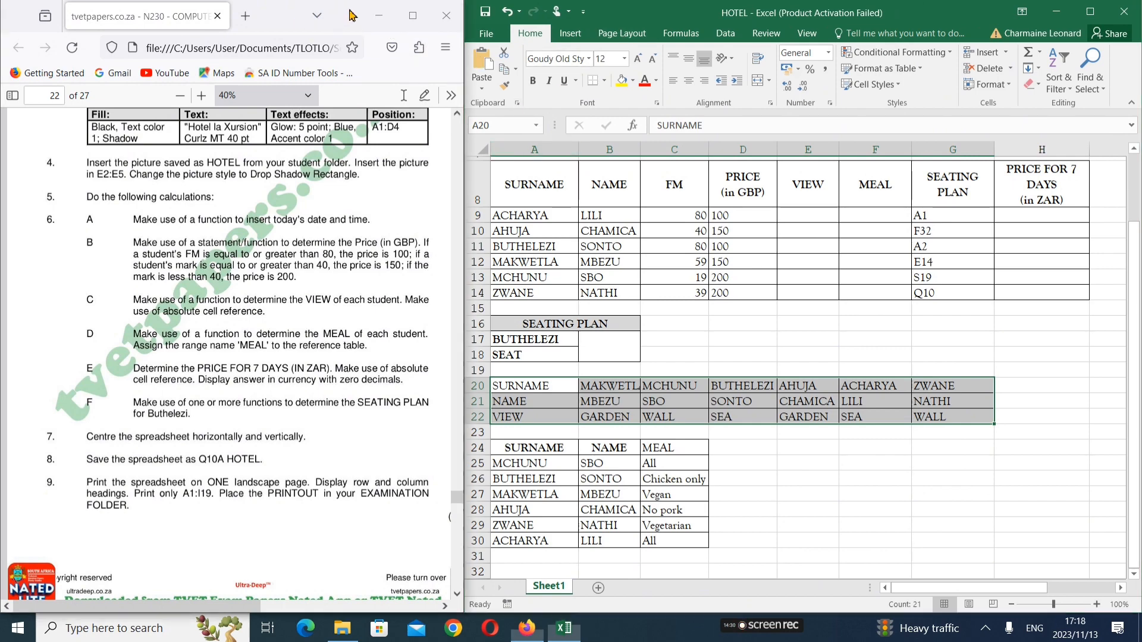
left_click_drag(339, 13, 1, 110)
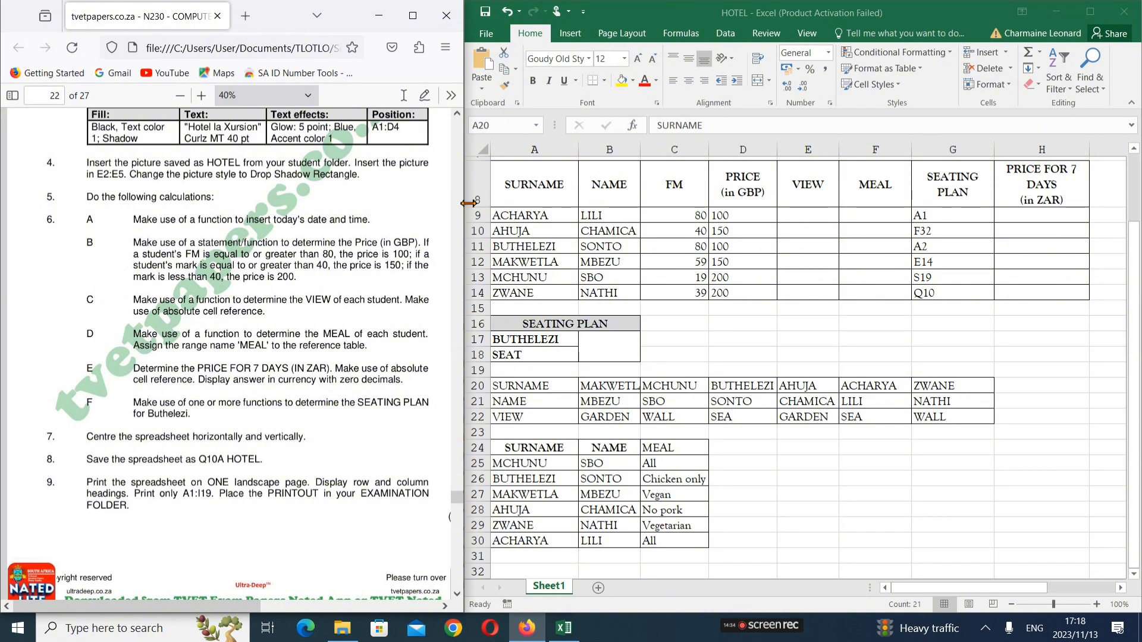
mouse_move(468, 205)
left_mouse_down()
mouse_move(438, 205)
mouse_move(473, 206)
left_mouse_up()
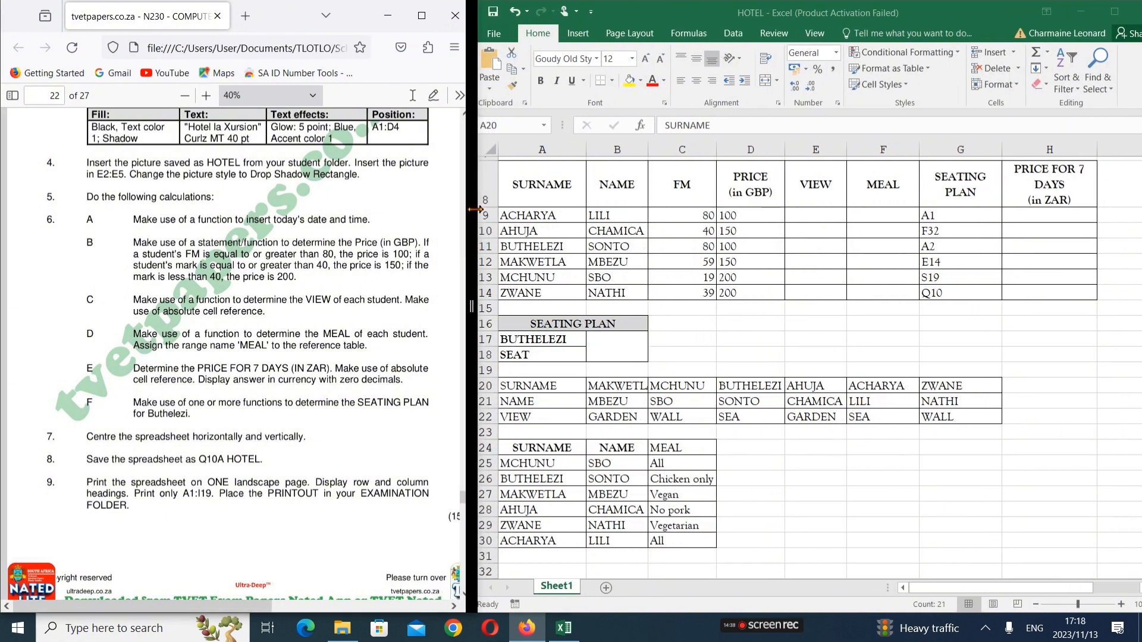
left_click(185, 95)
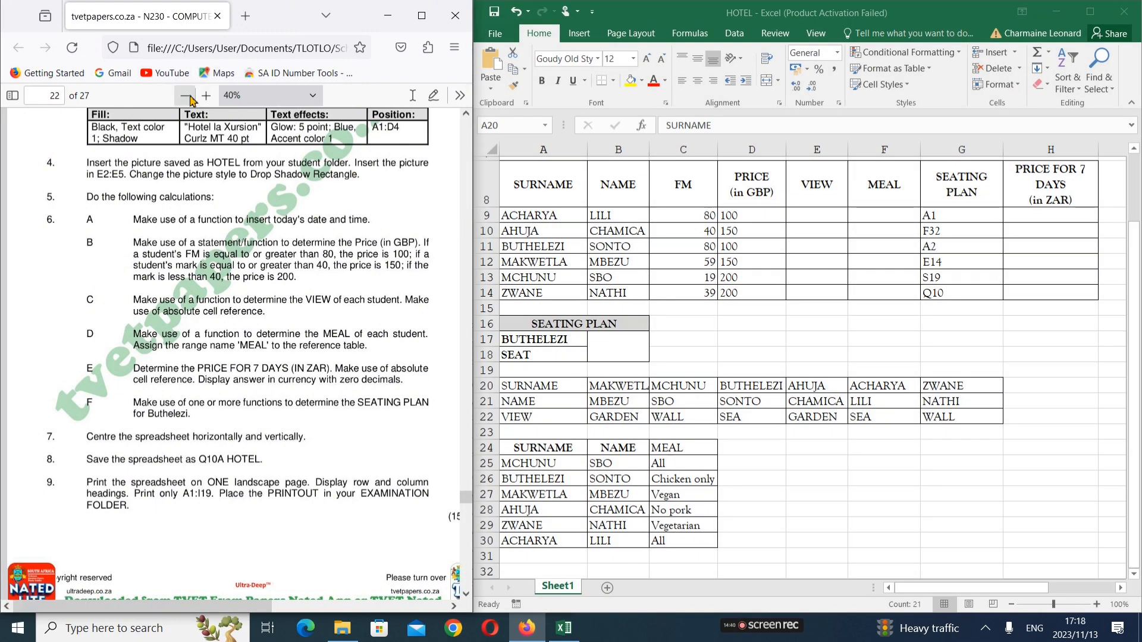
left_click(206, 97)
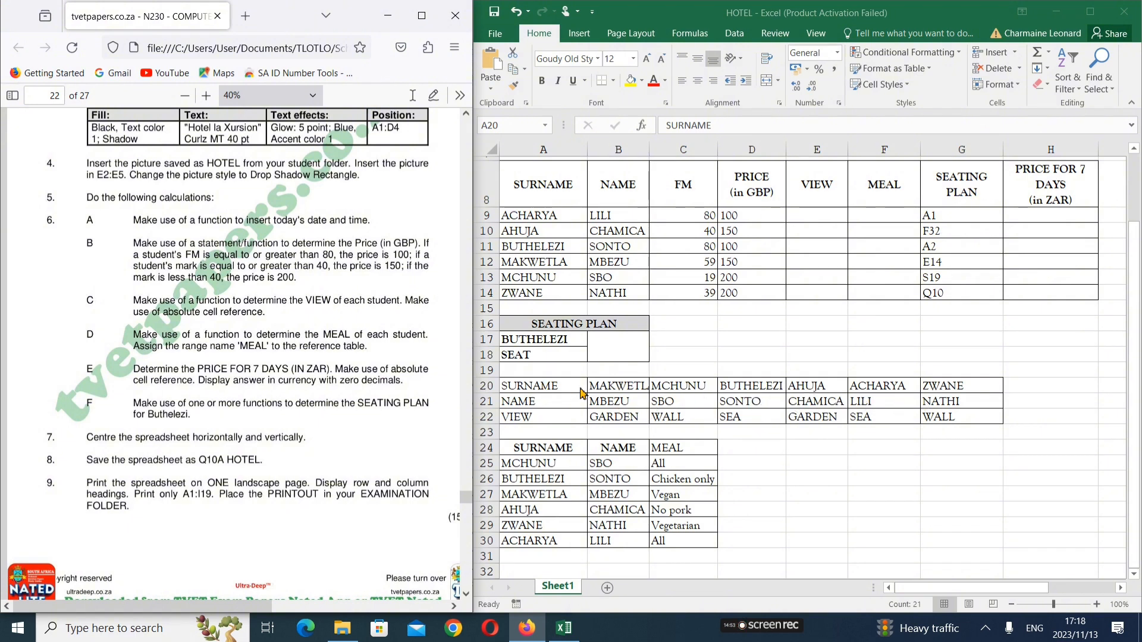
Check the lookup table A20:G22 and MEAL table A24:C30, then return to E9
left_click_drag(582, 393, 951, 417)
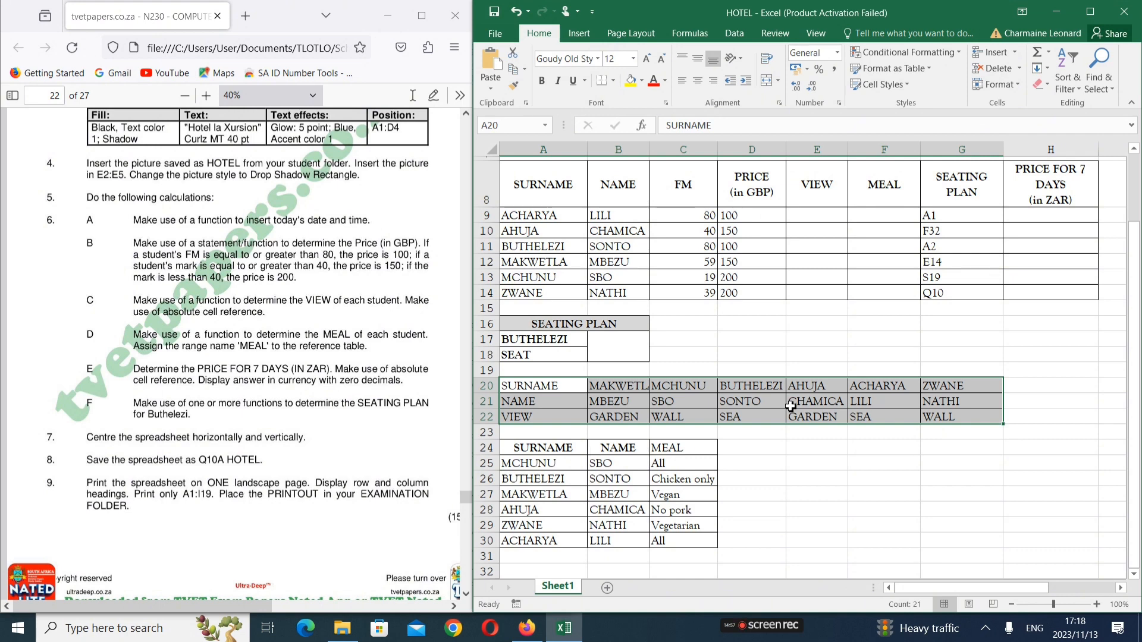
mouse_move(553, 451)
left_mouse_down()
mouse_move(684, 512)
mouse_move(695, 541)
left_mouse_up()
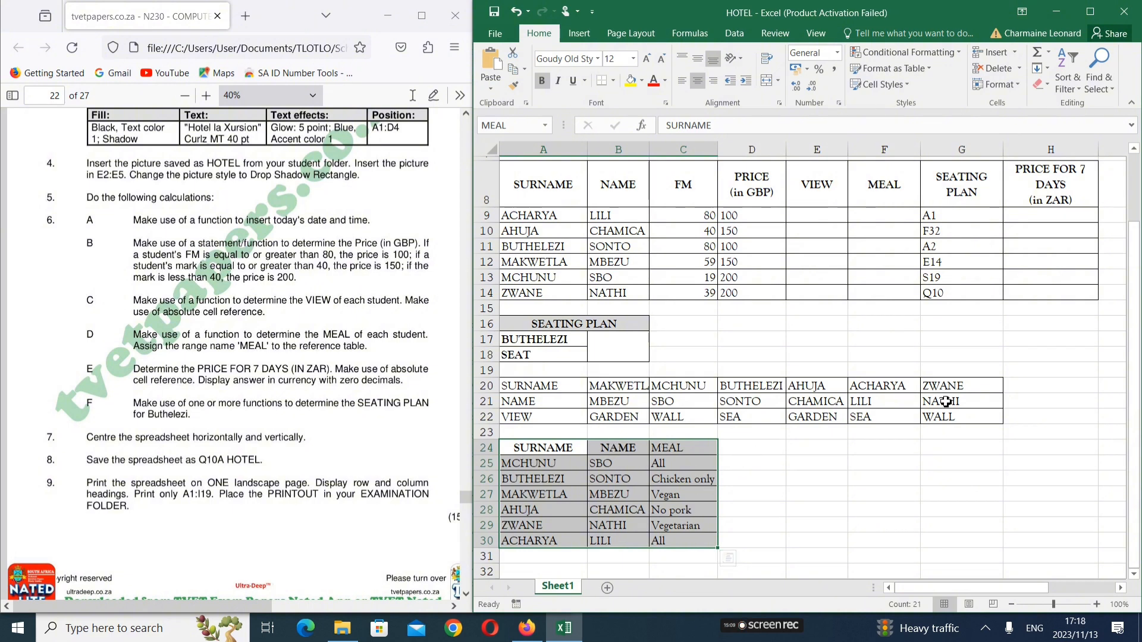
left_click(619, 408)
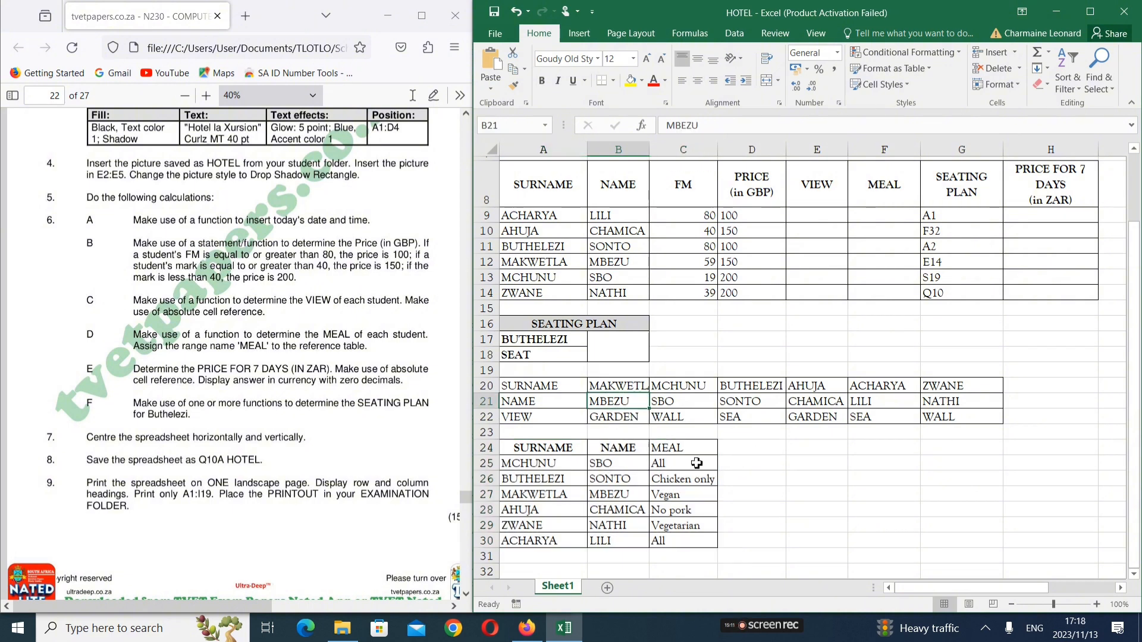
left_click(834, 219)
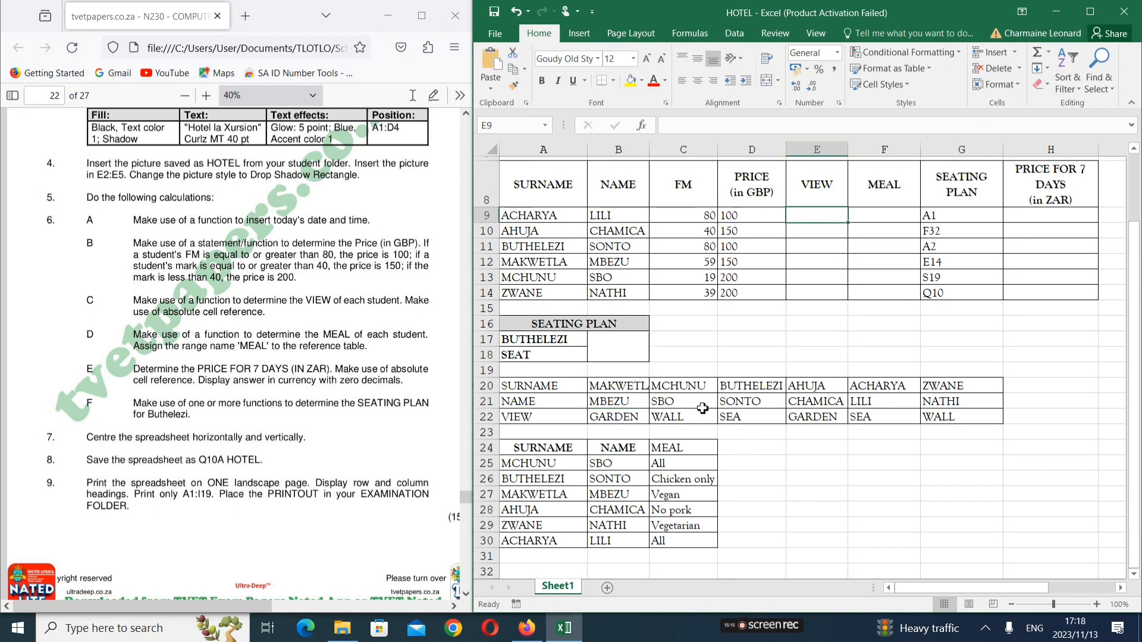
Enter =HLOOKUP(A9;A20:G22;3;0) in E9 so ACHARYA's view returns SEA
type("=h")
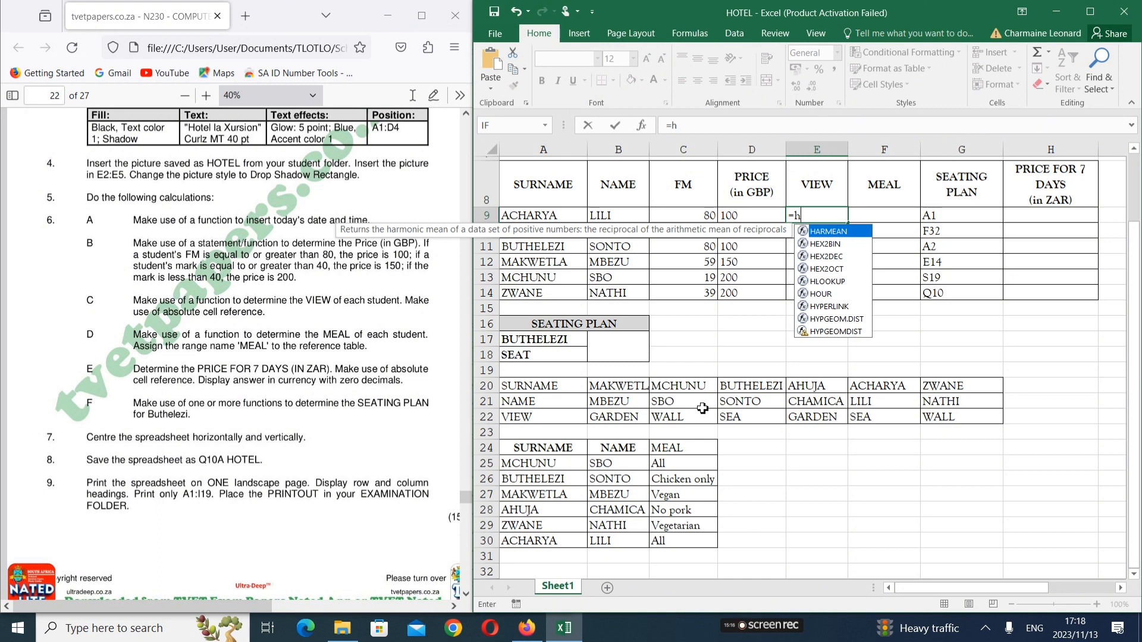
type("loo")
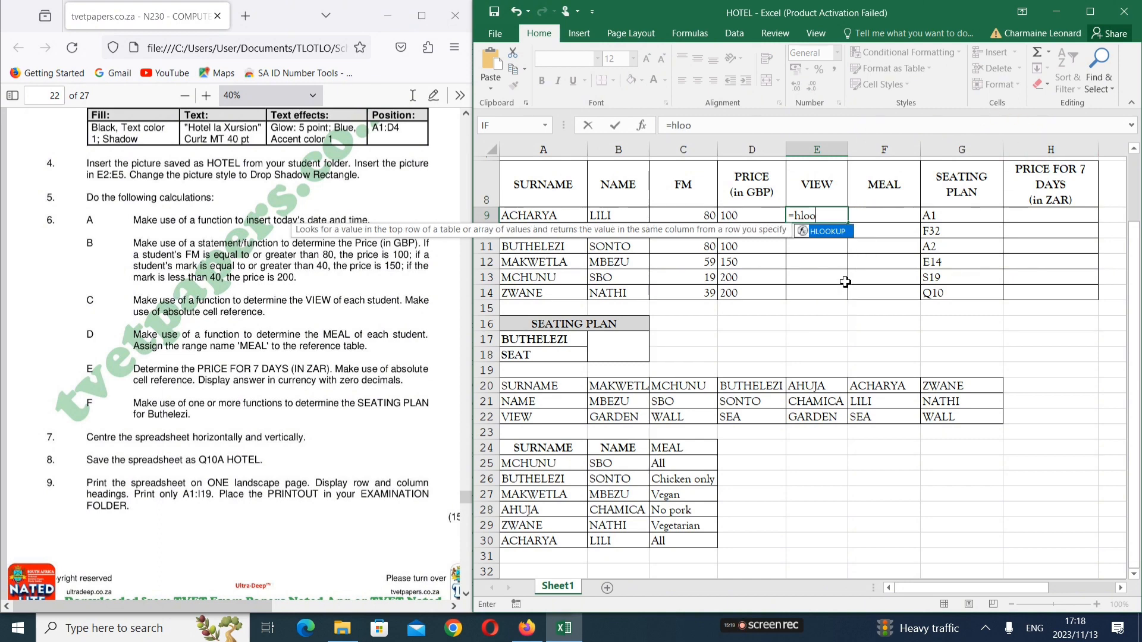
double_click(825, 237)
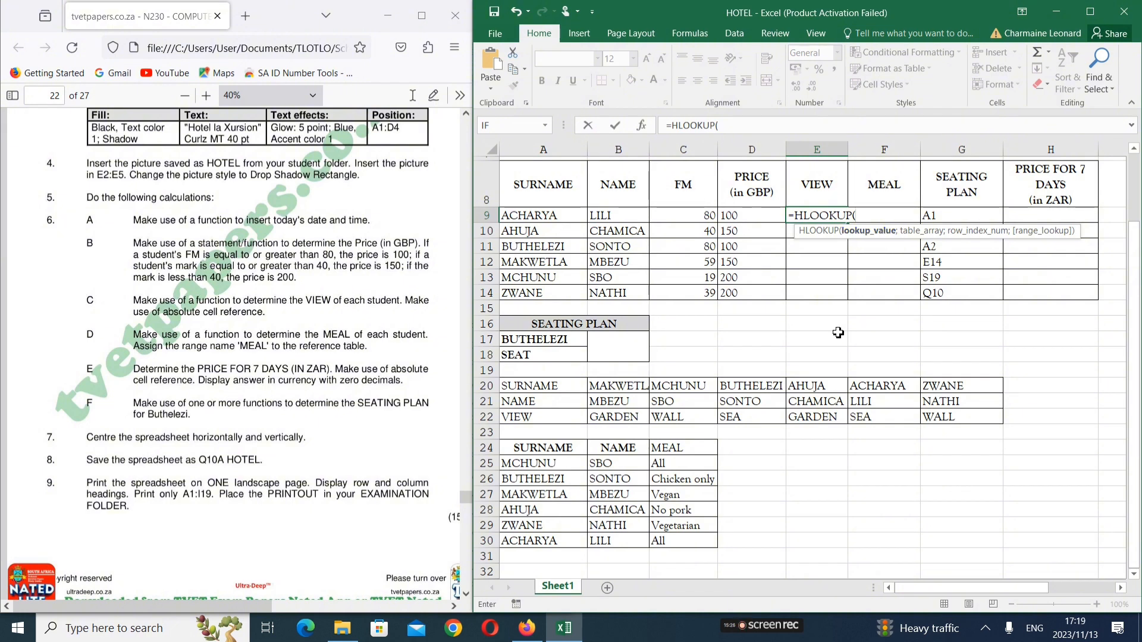
left_click(561, 218)
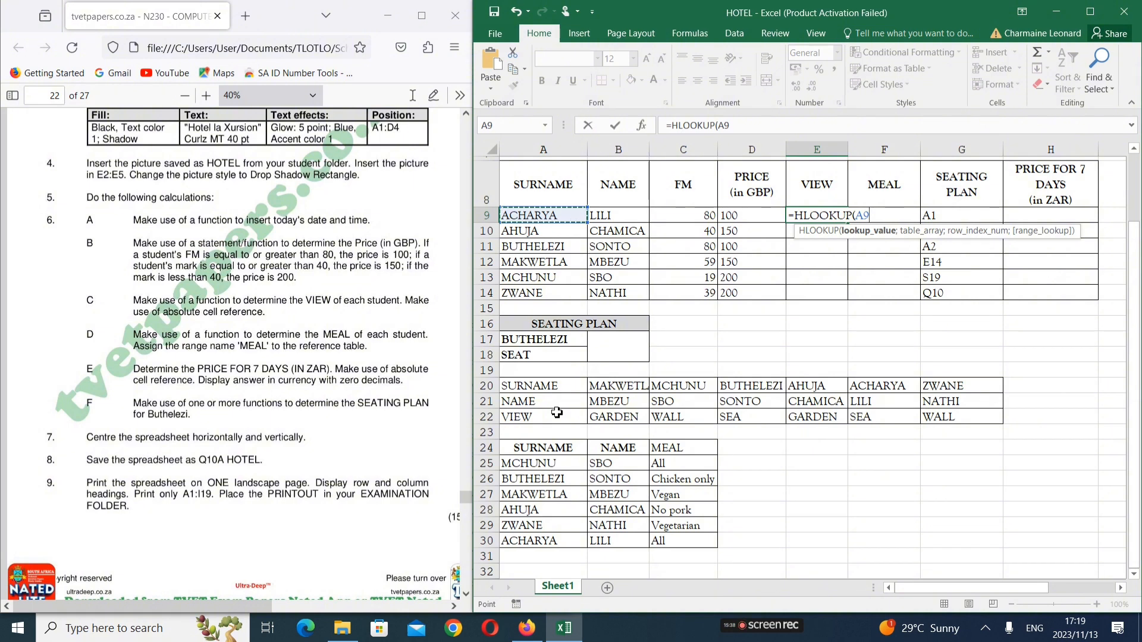
type(";")
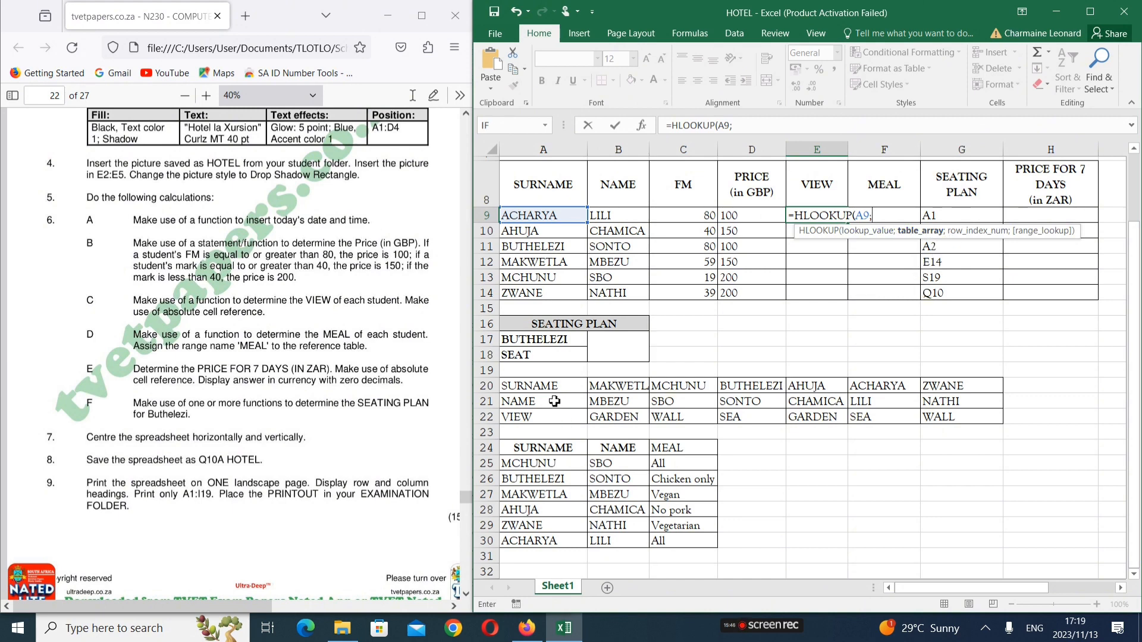
left_click_drag(557, 391, 964, 417)
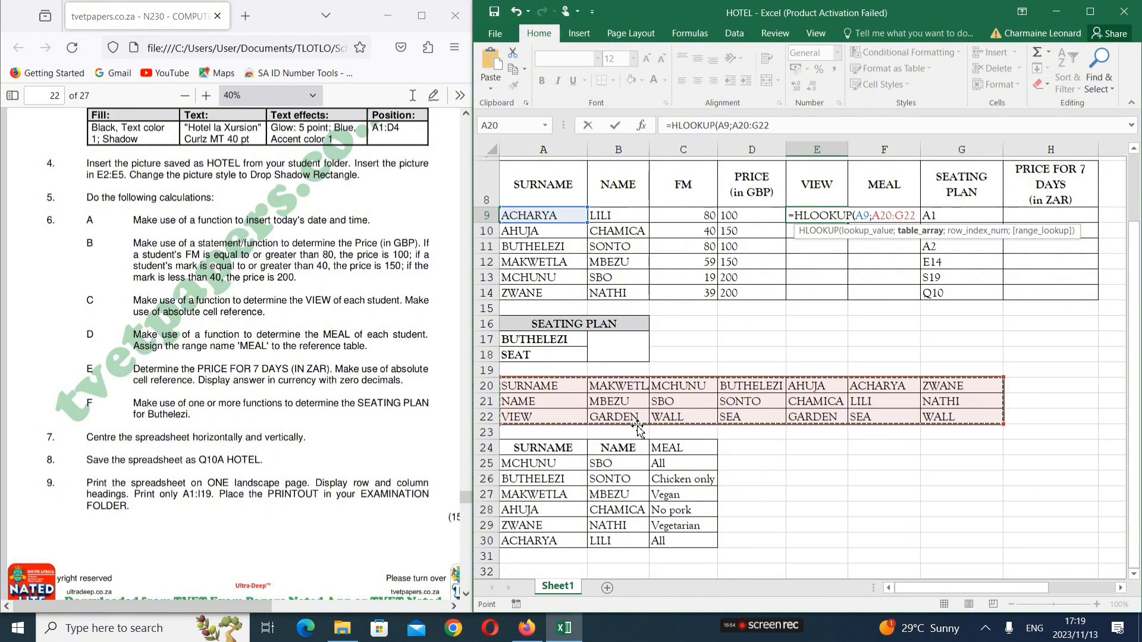
type(";3")
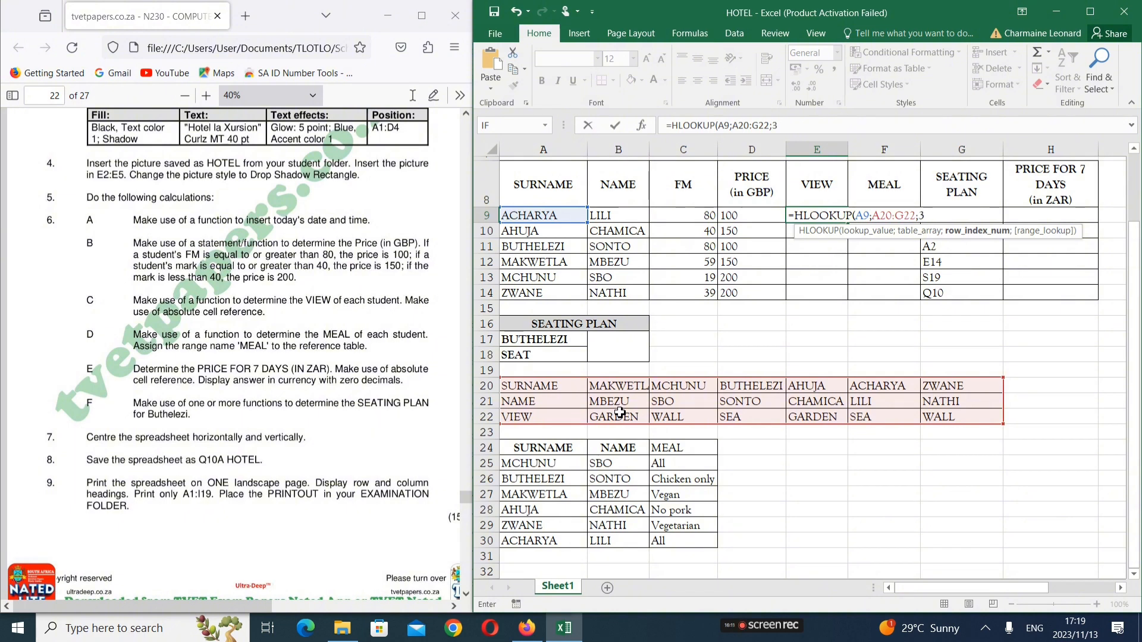
type(";0")
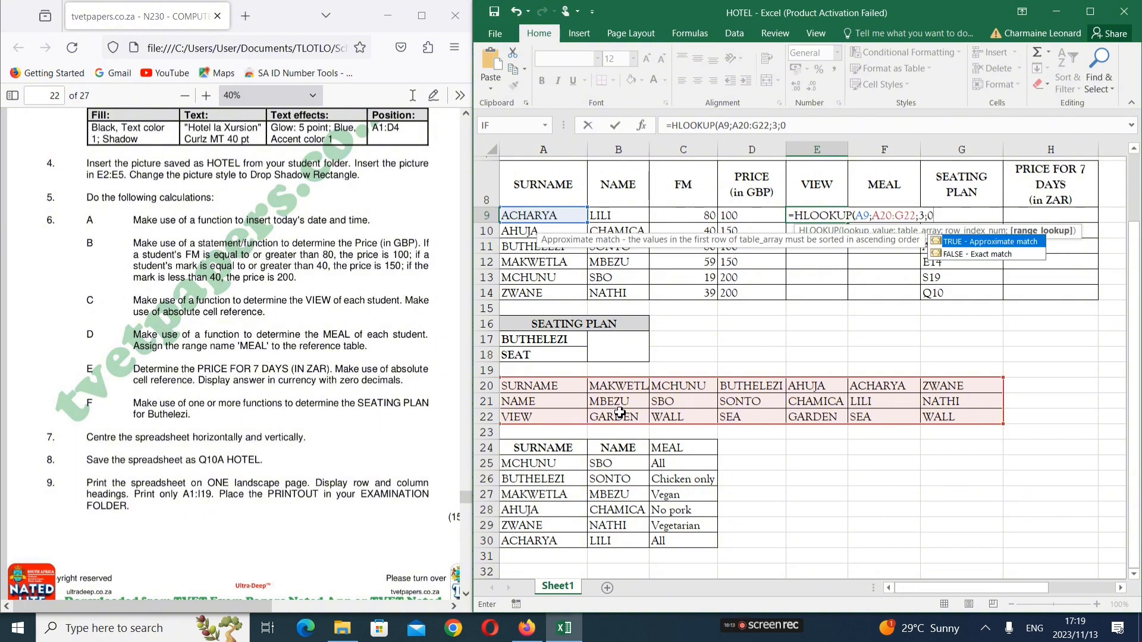
type(")")
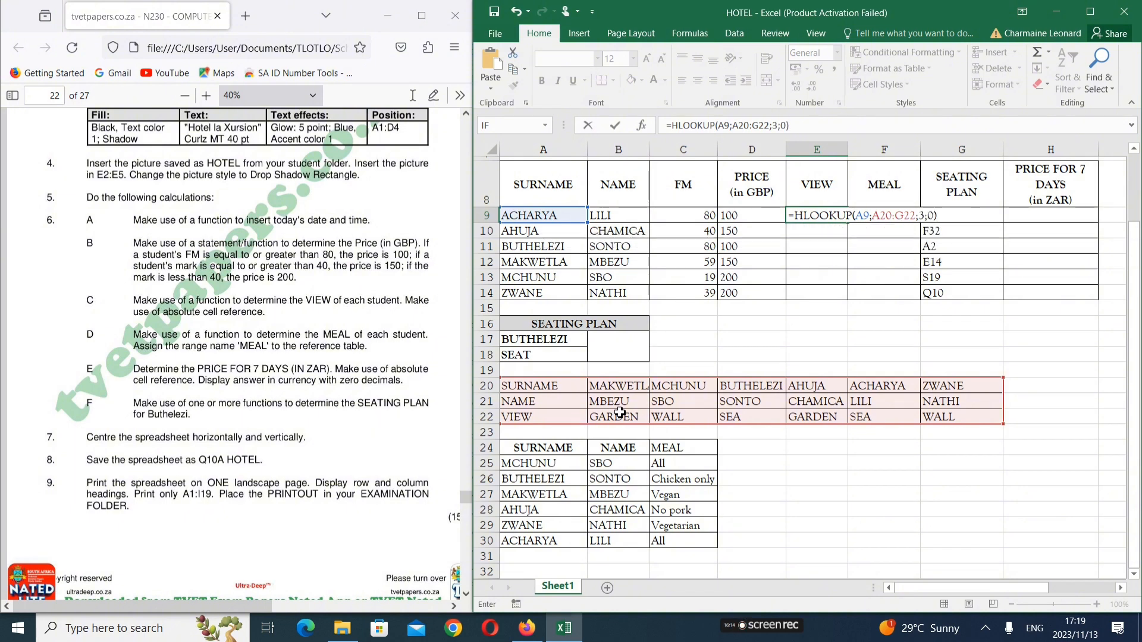
key("Return")
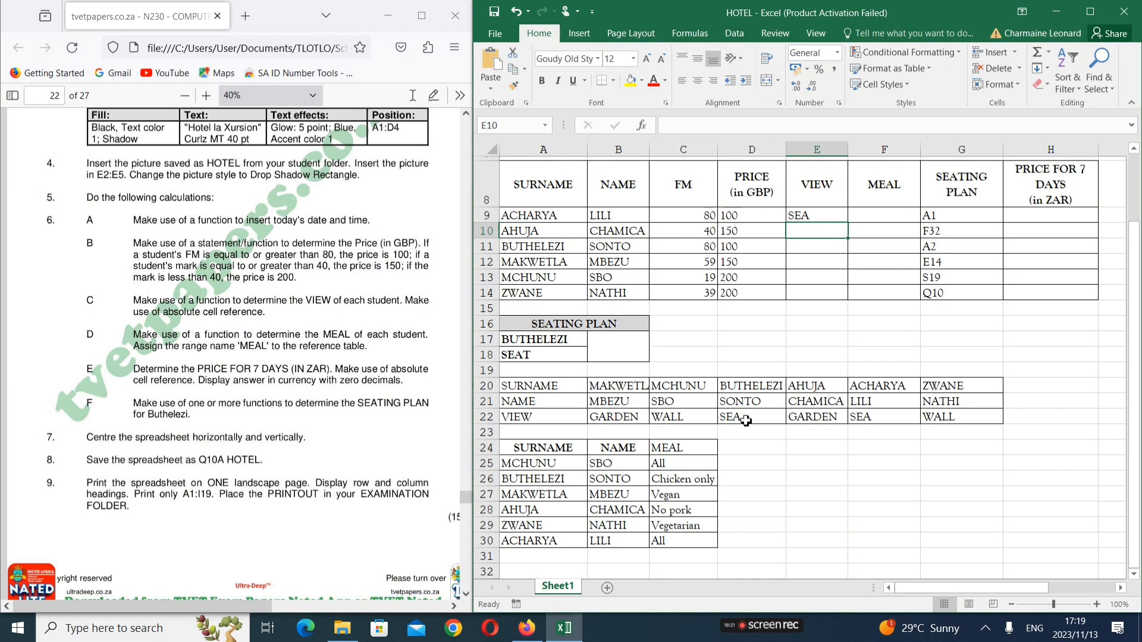
Check ACHARYA's table entry and fill the E9 VIEW formula down to E14
left_click(540, 217)
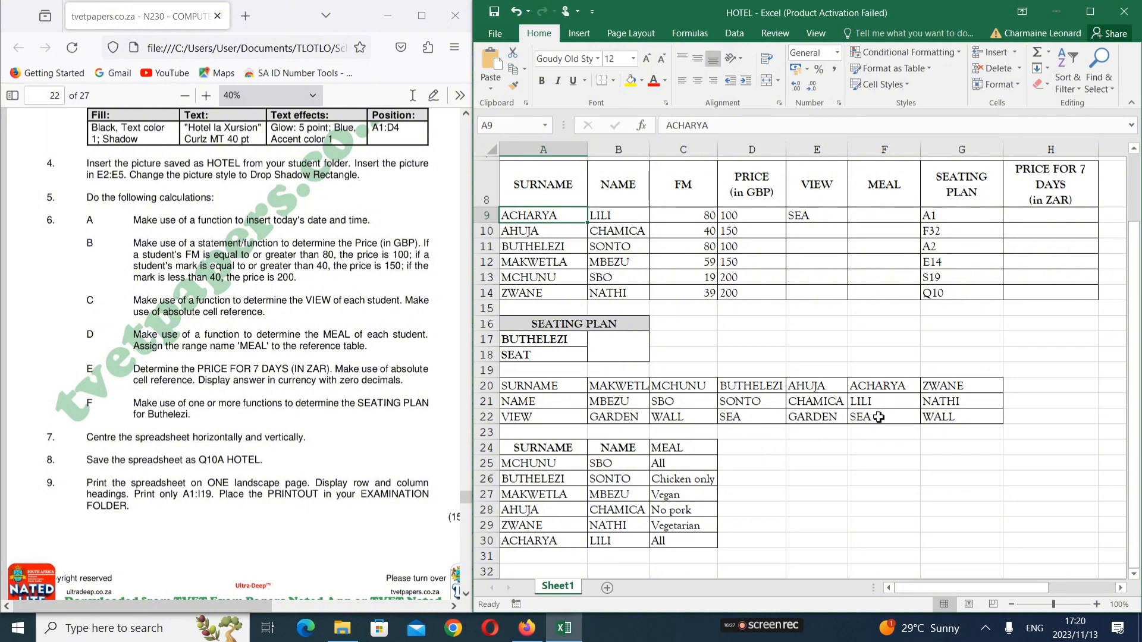
left_click(880, 417)
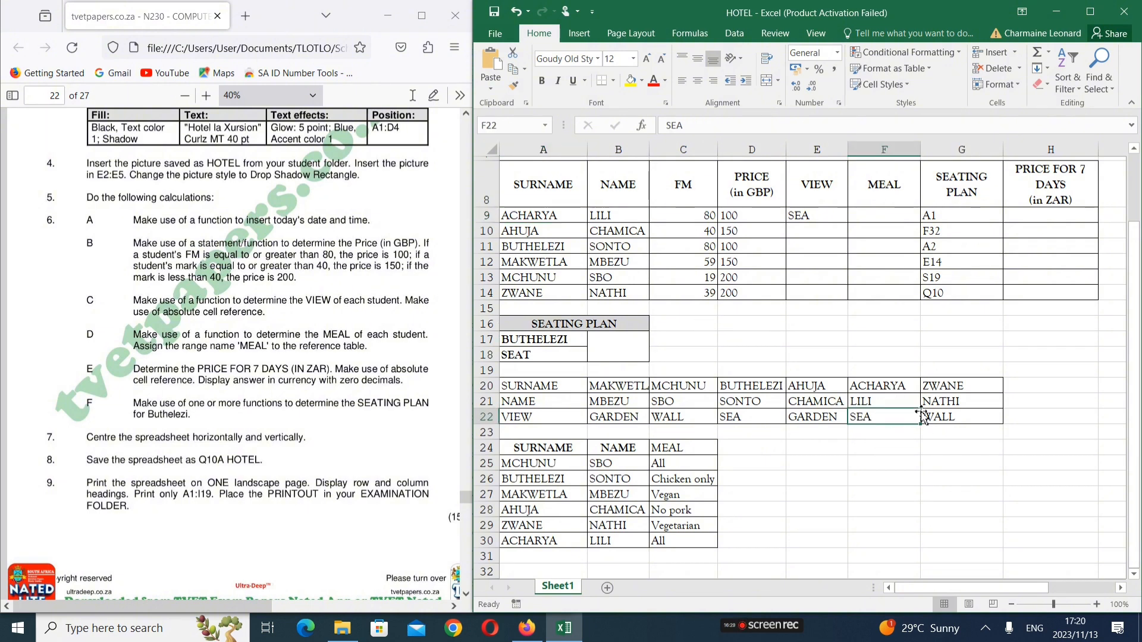
left_click(810, 219)
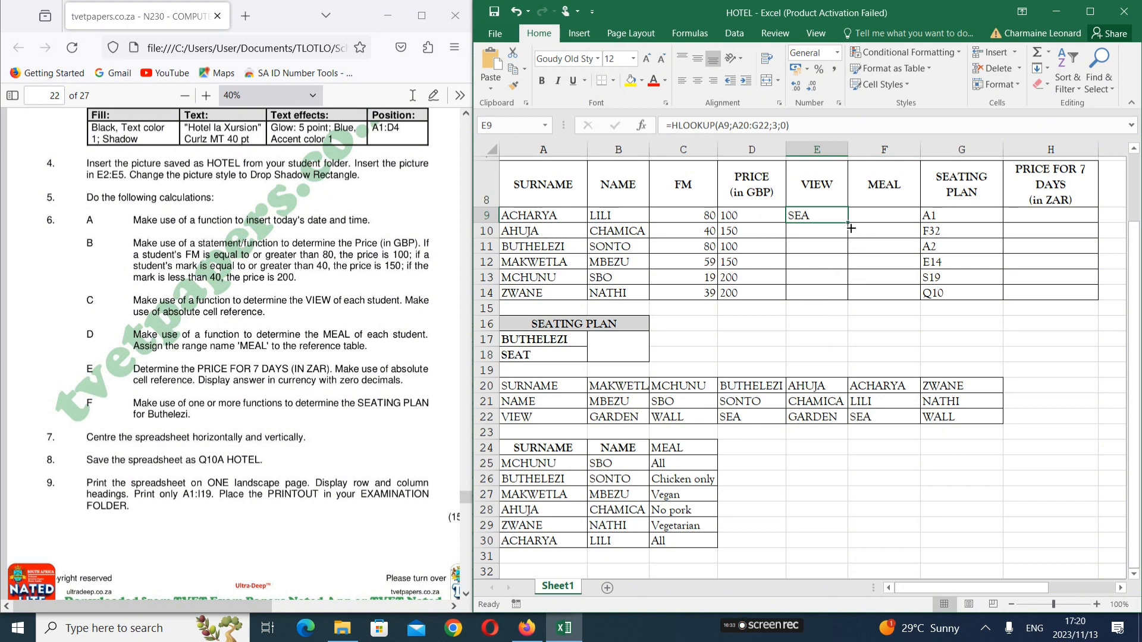
left_click_drag(851, 225, 850, 297)
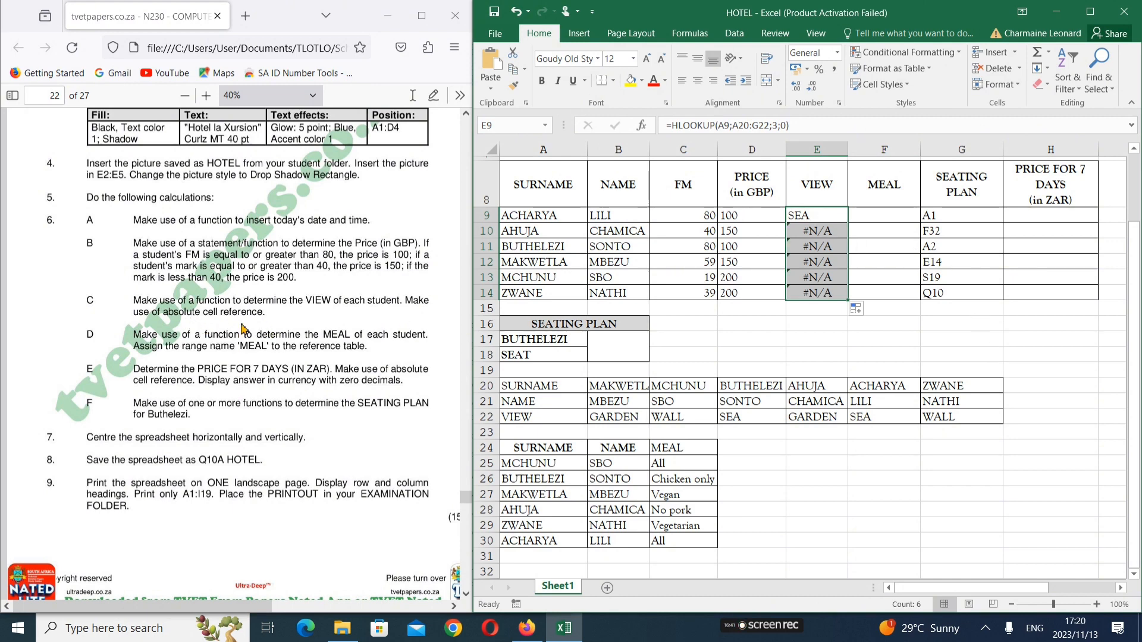
Inspect the E11, E14 and E10 formulas' shifted lookup ranges, then reopen E9 for editing
left_click(813, 246)
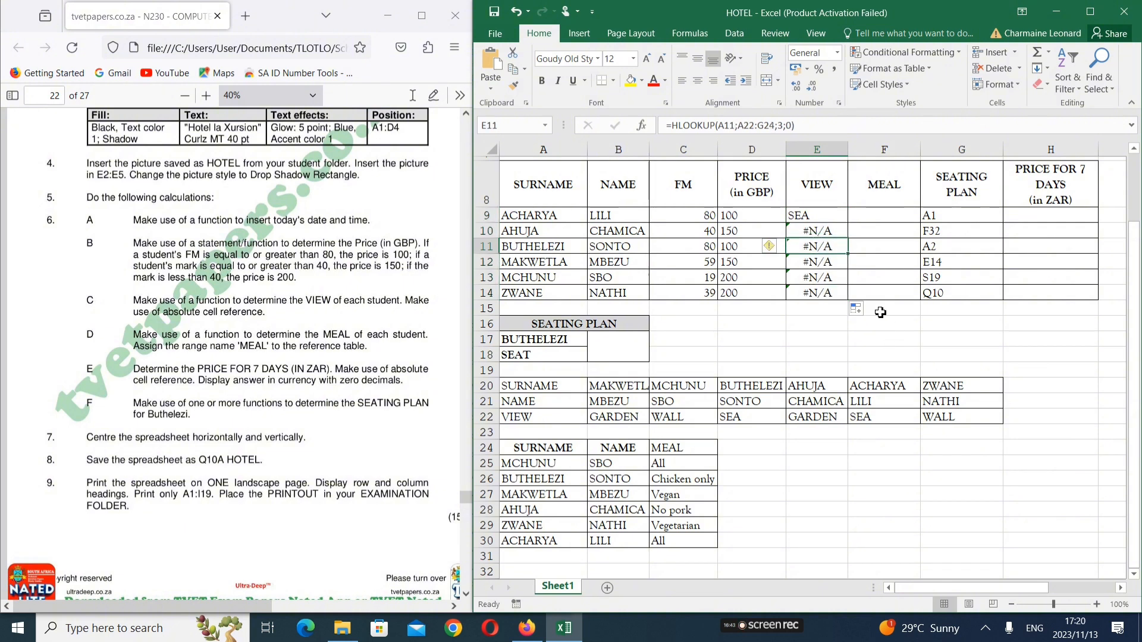
double_click(821, 296)
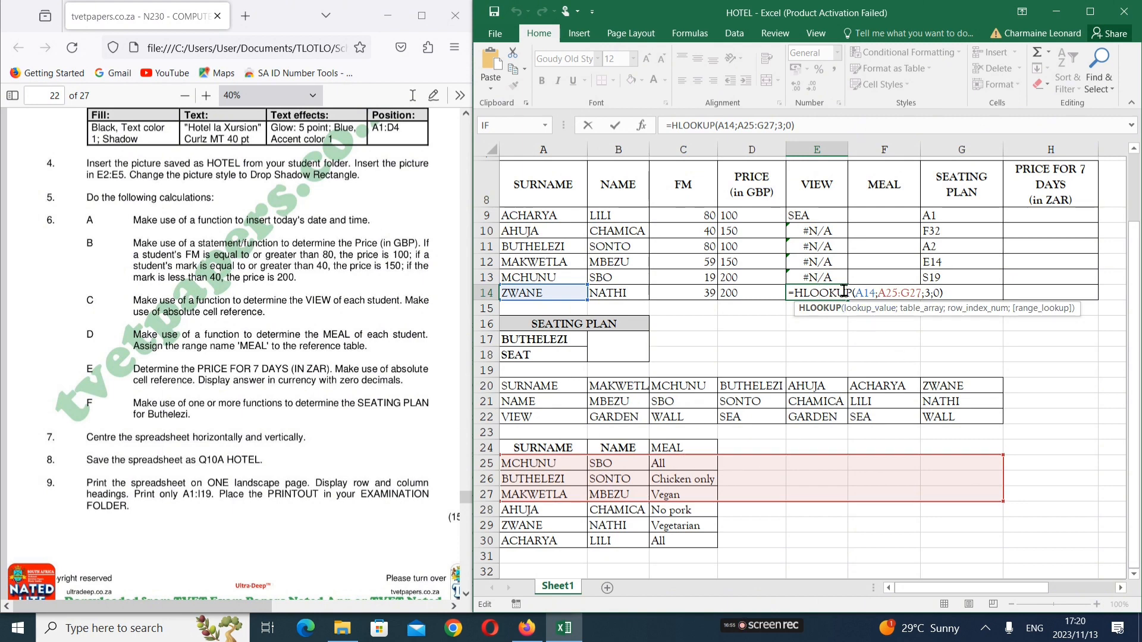
key("Return")
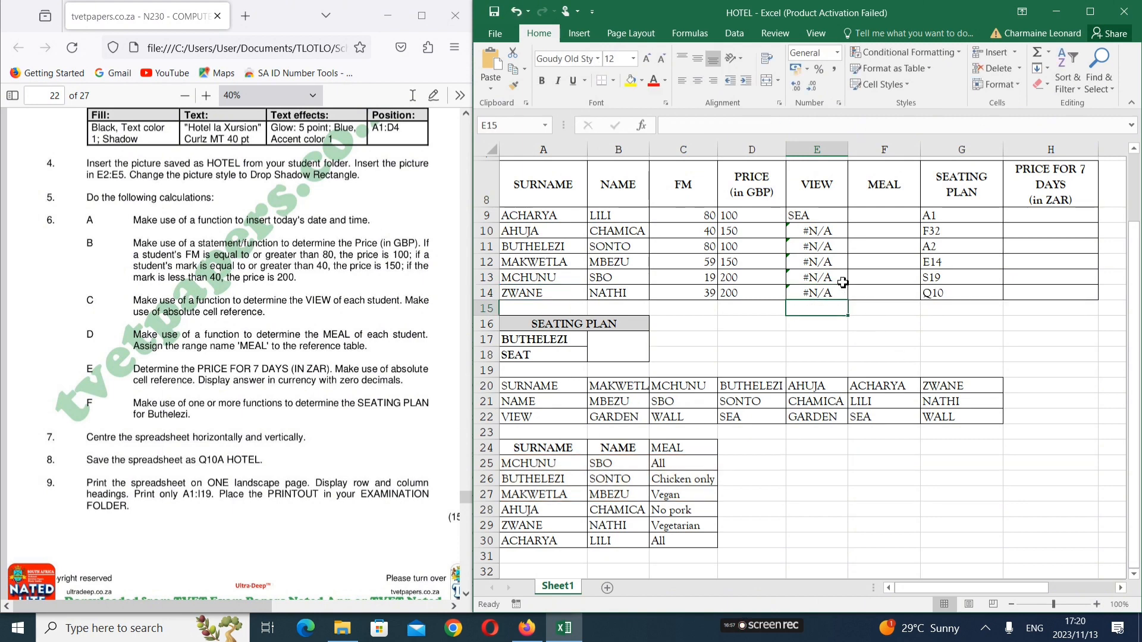
left_click(813, 236)
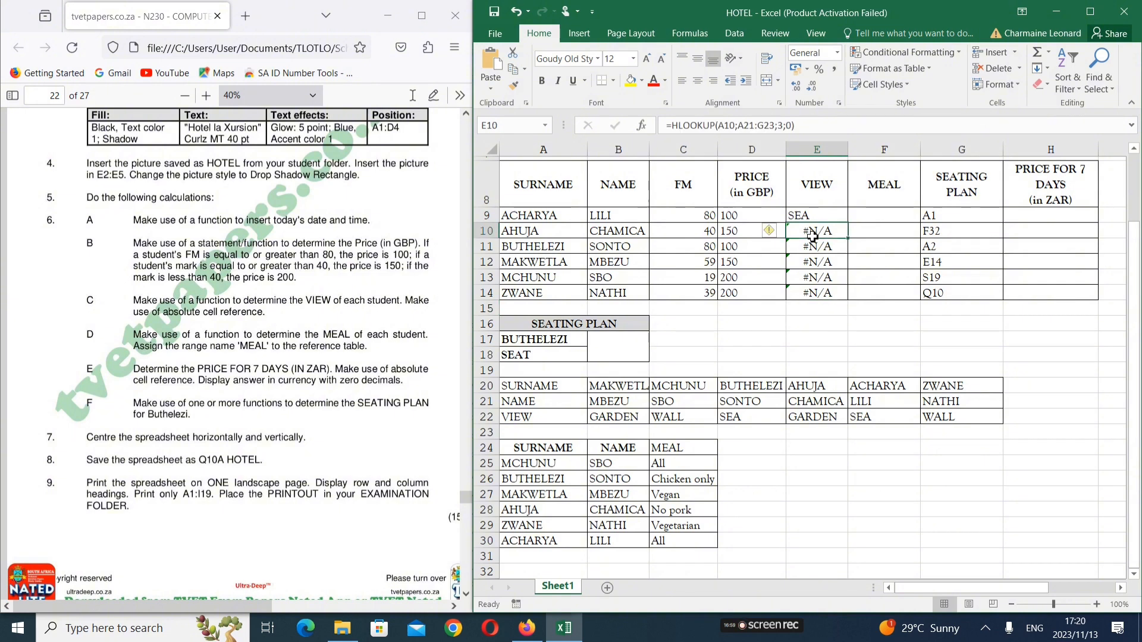
double_click(812, 236)
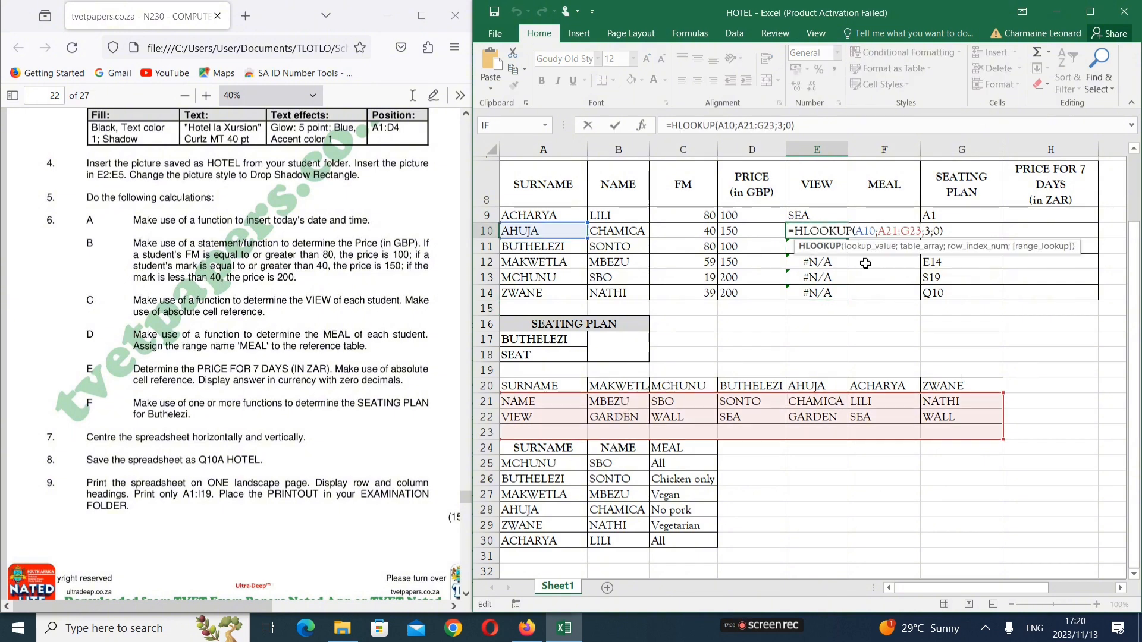
key("Return")
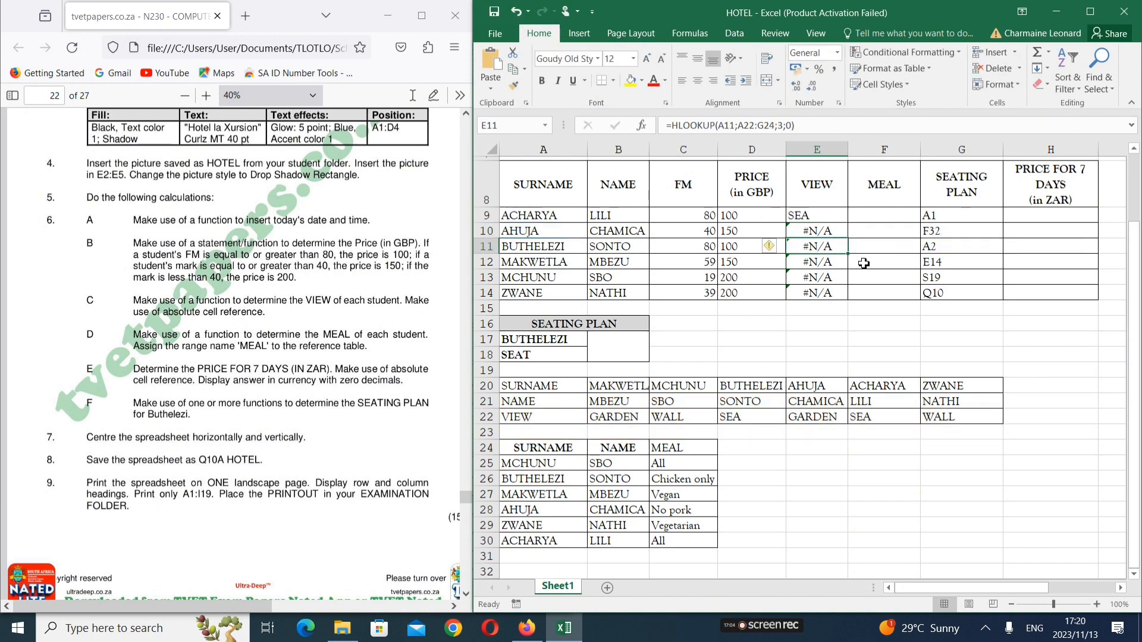
double_click(820, 219)
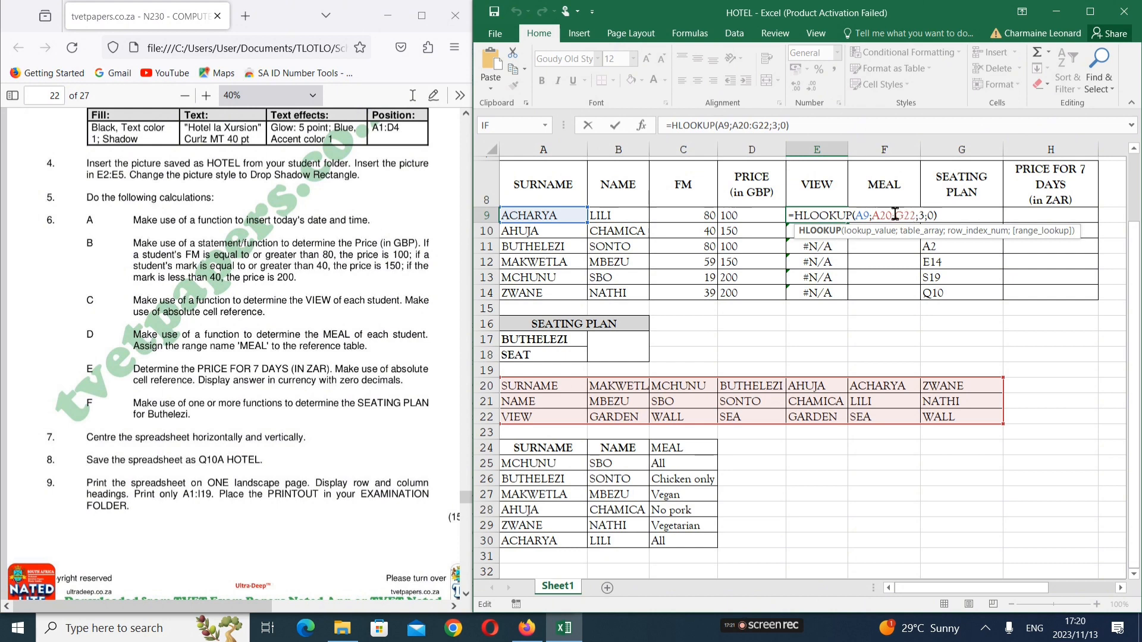
Make E9's lookup range absolute as $A$20:$G$22
left_click(875, 216)
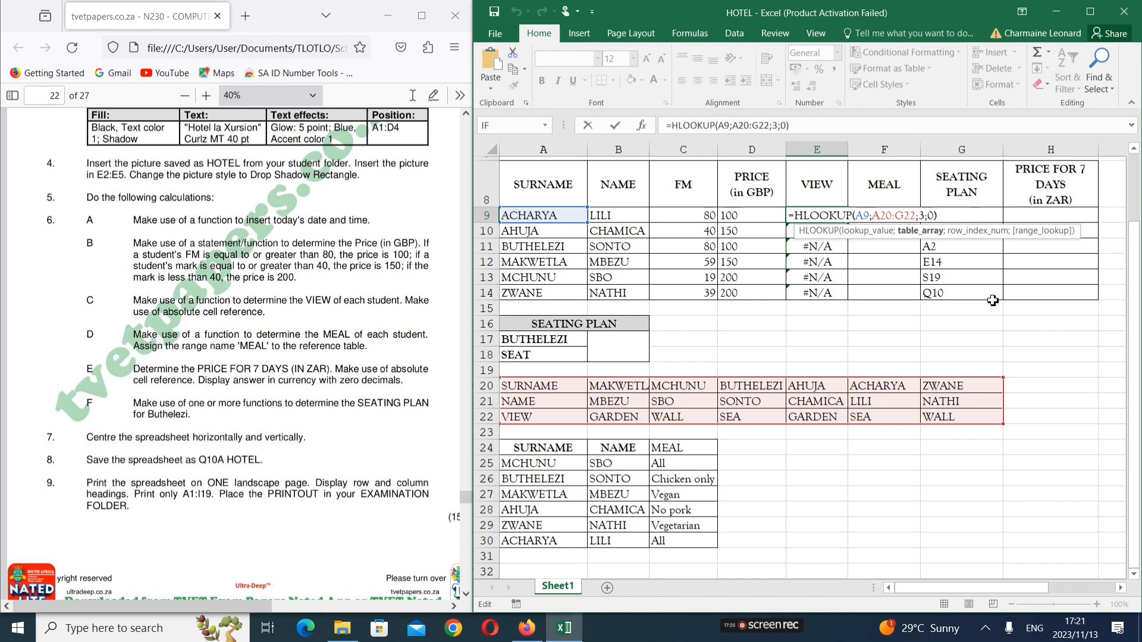
type("$")
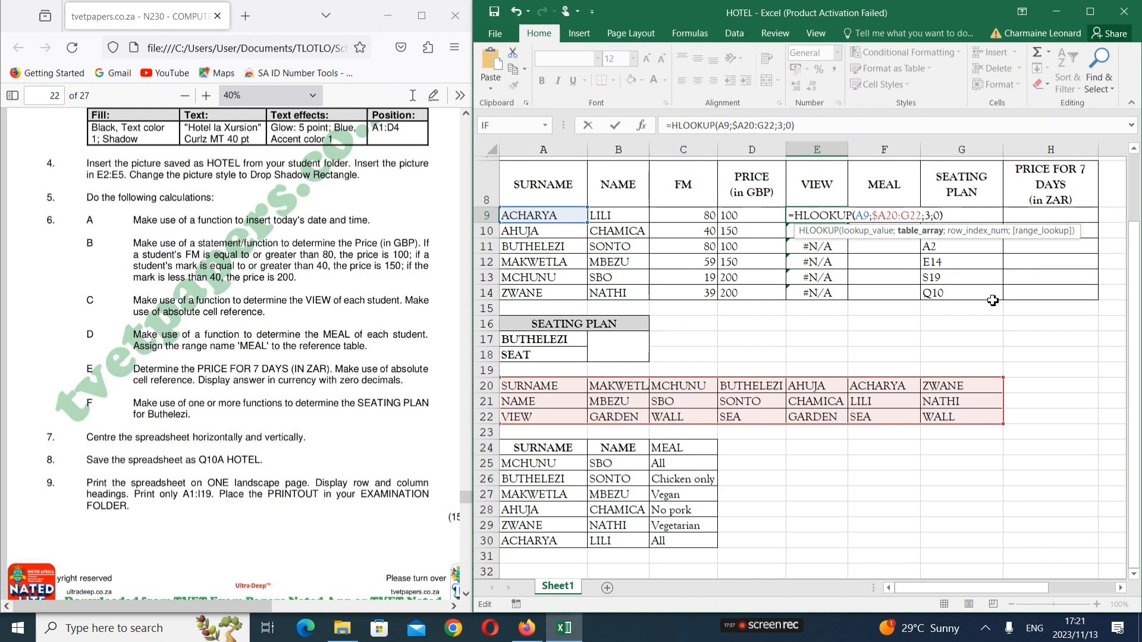
key("Right")
type("$")
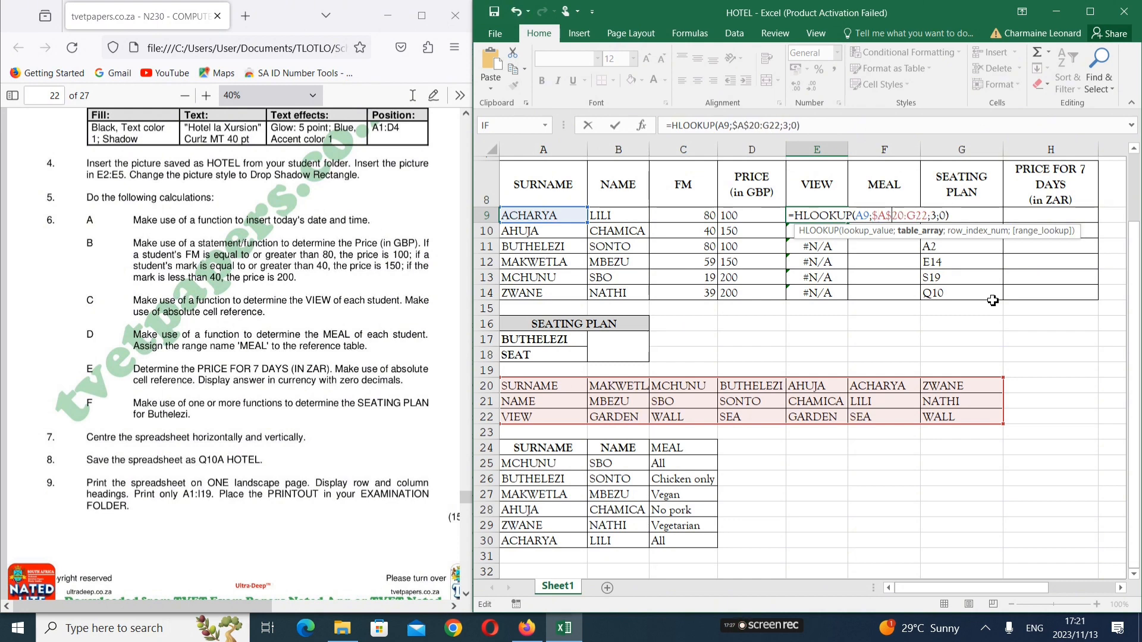
left_click(912, 216)
type("$A")
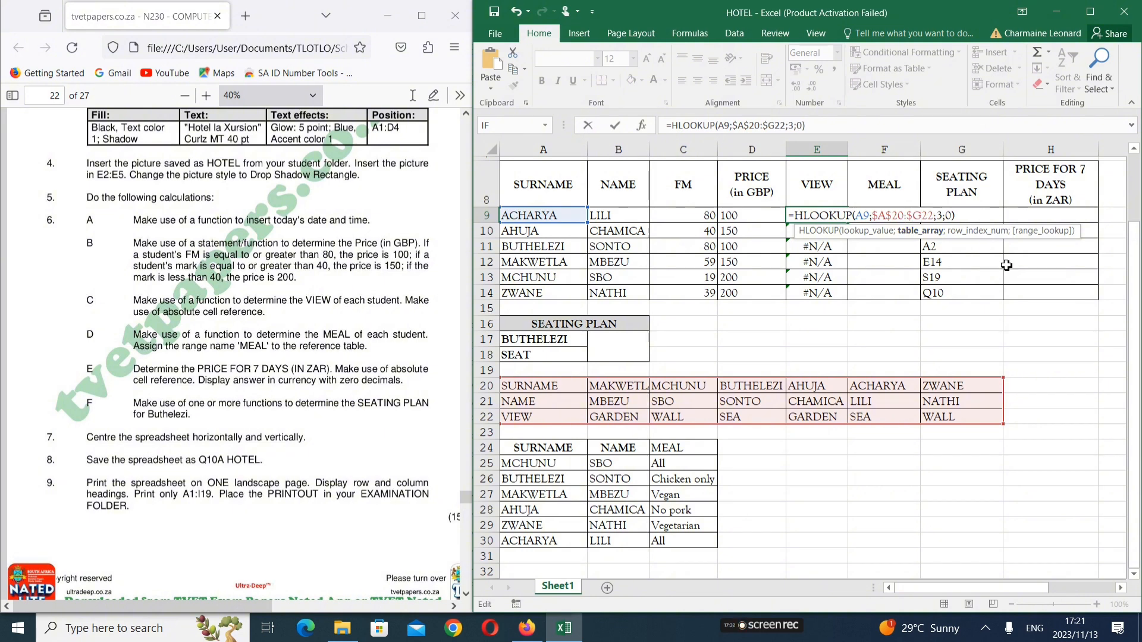
type("$")
key("Return")
Refill the VIEW formula down to E14, giving SEA, GARDEN, SEA, GARDEN, WALL, WALL
left_click(830, 219)
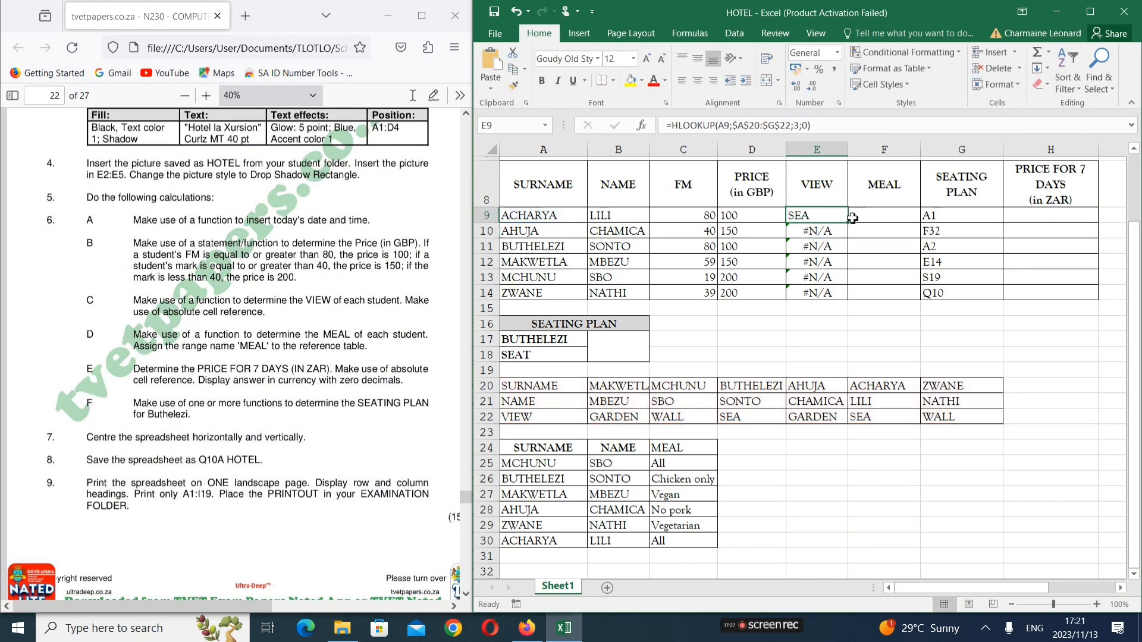
left_click_drag(850, 223, 850, 295)
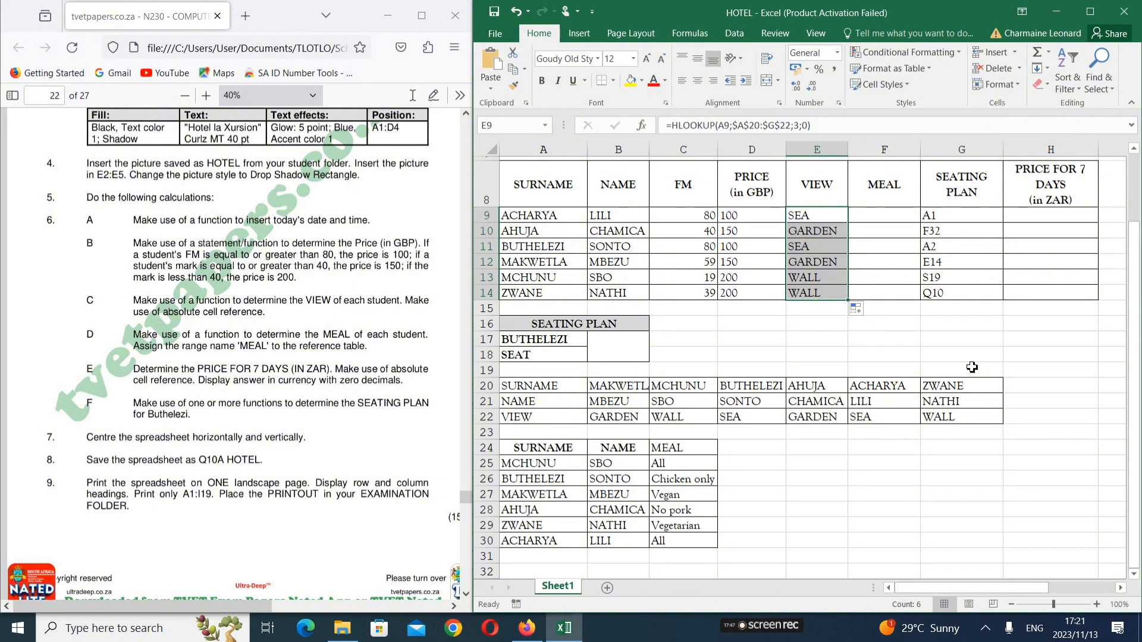
left_click(832, 213)
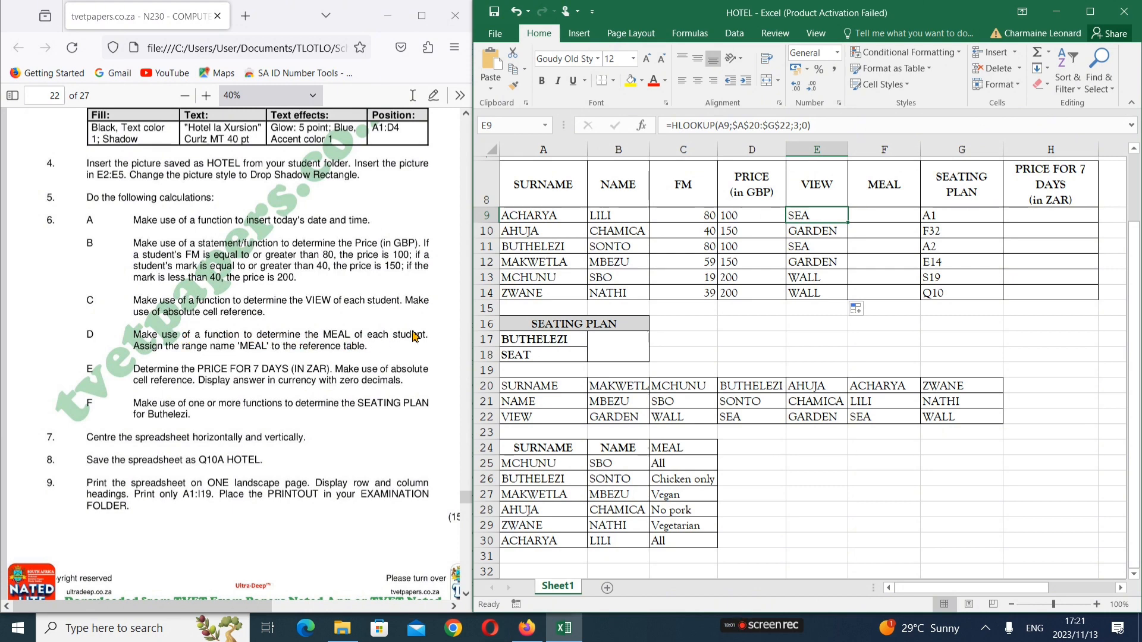
left_click(894, 222)
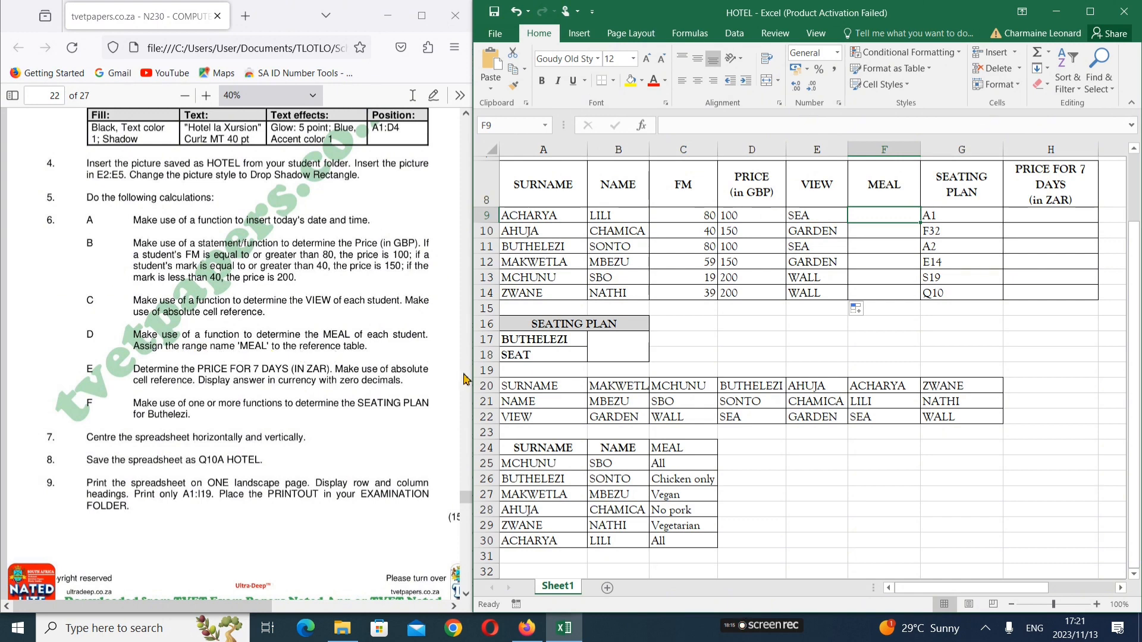
Select the meal table A24:C30 and name it MEAL in the Name Box
scroll(536, 375, "down", 2)
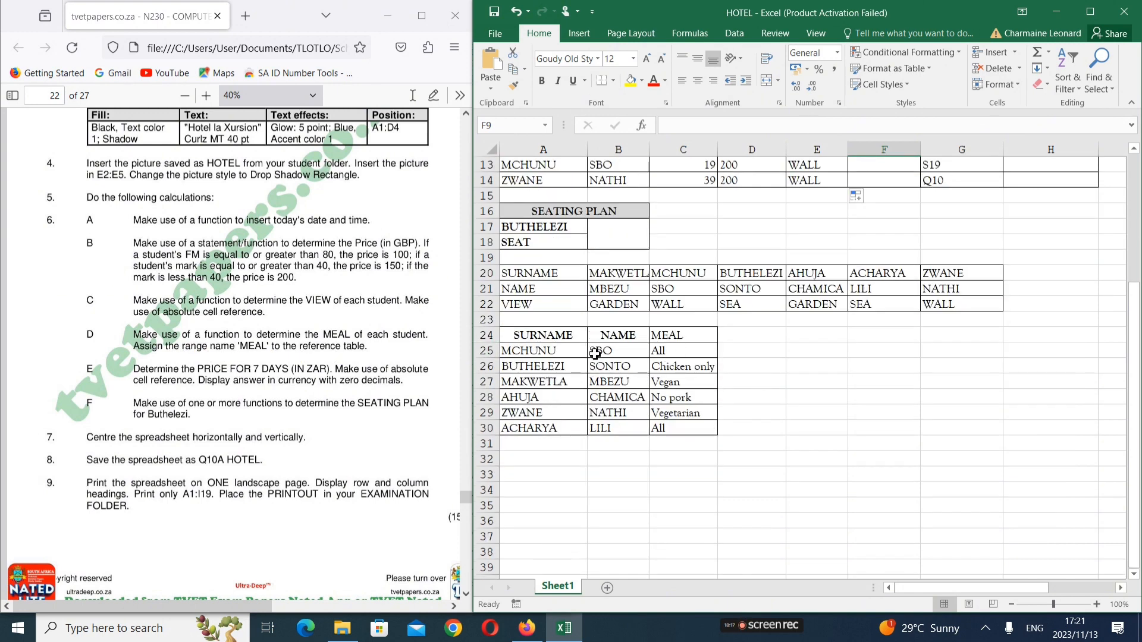
left_click_drag(566, 335, 693, 426)
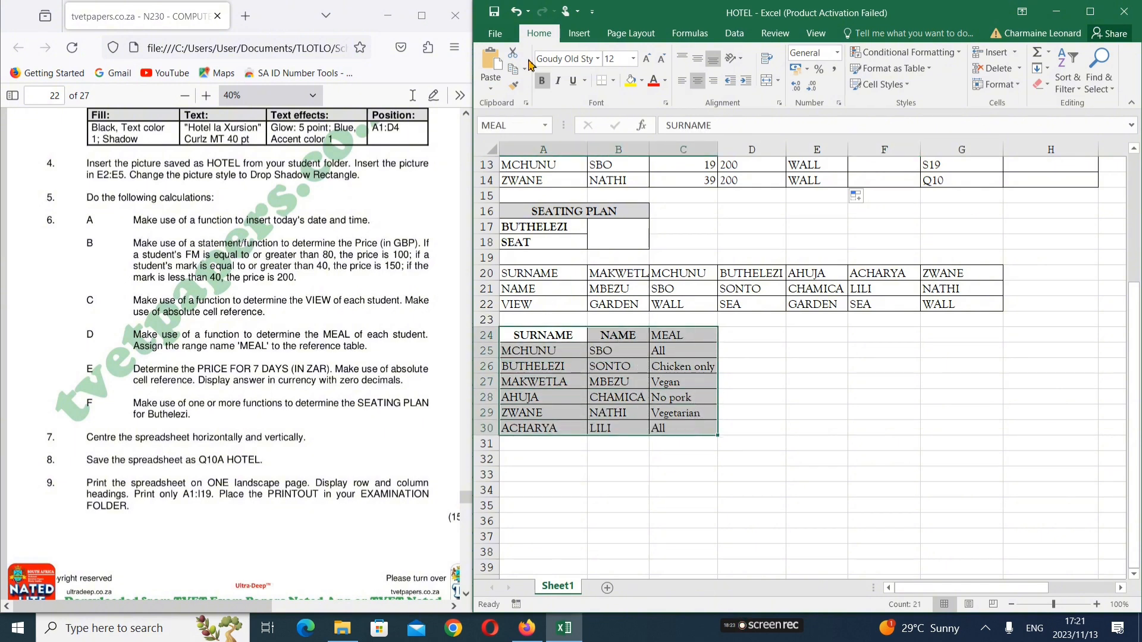
left_click(522, 130)
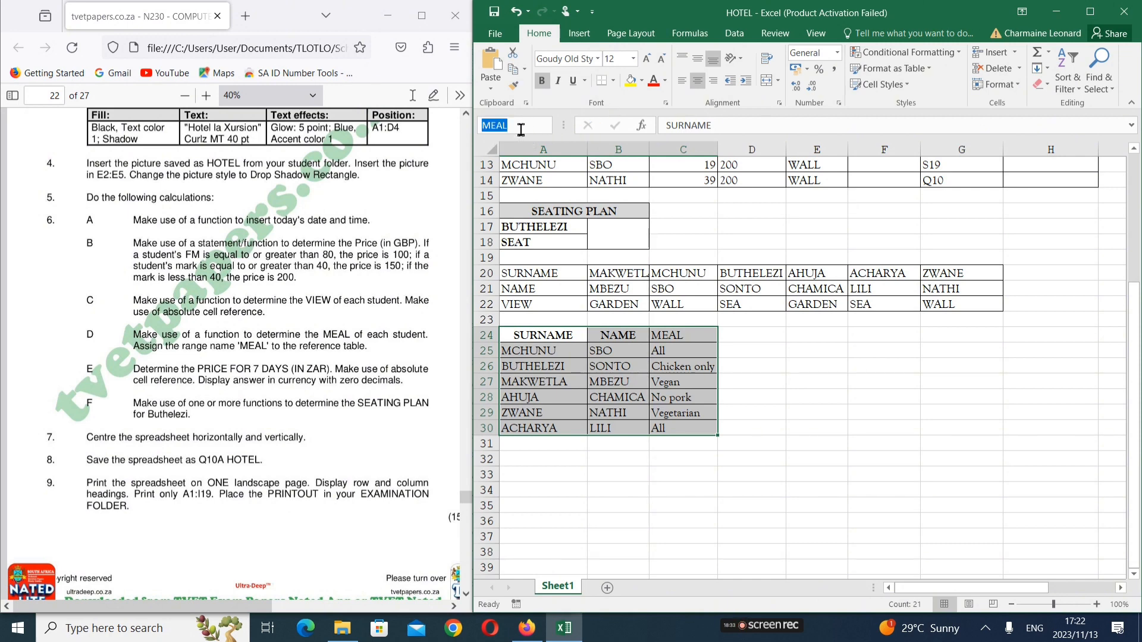
key("BackSpace")
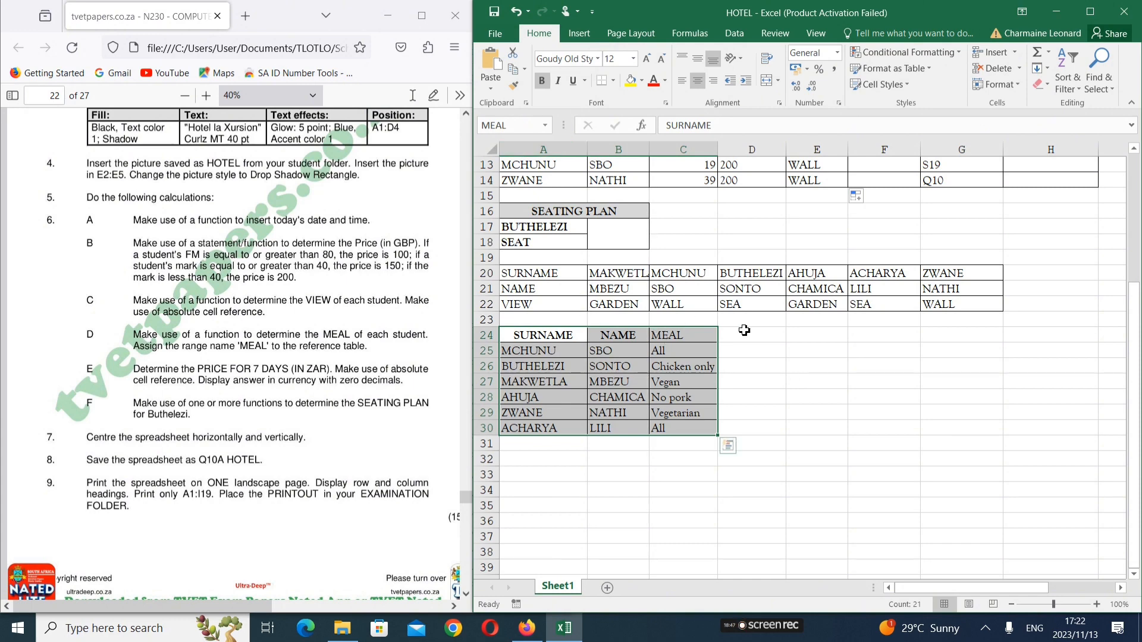
Scroll back up and select cell F9 for the meal lookup
left_click(846, 353)
scroll(838, 333, "up", 3)
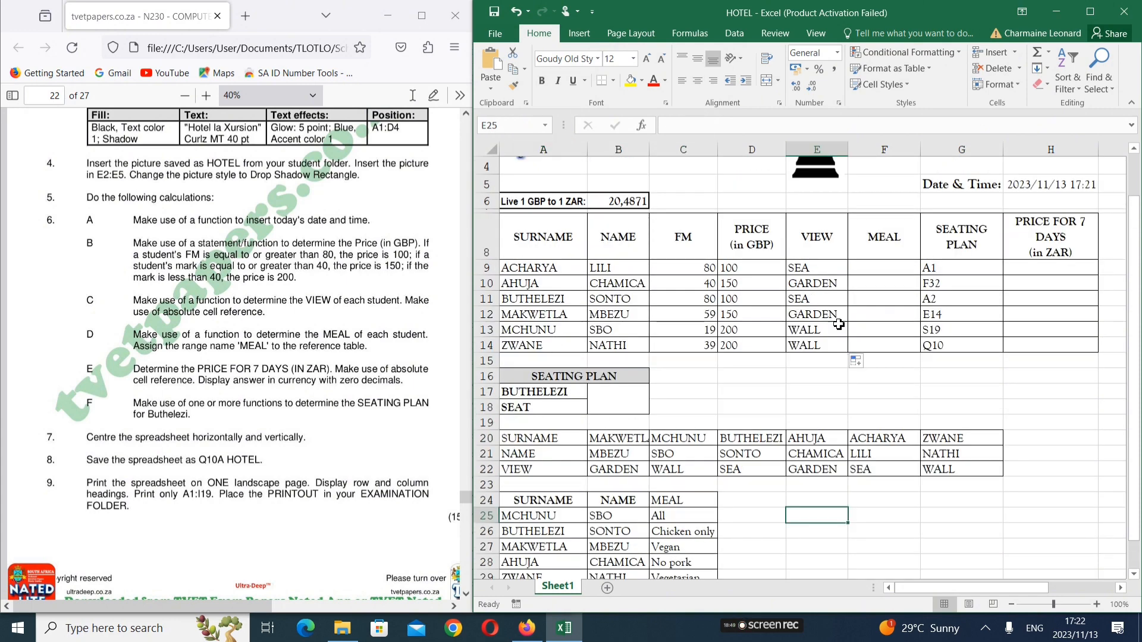
left_click(869, 269)
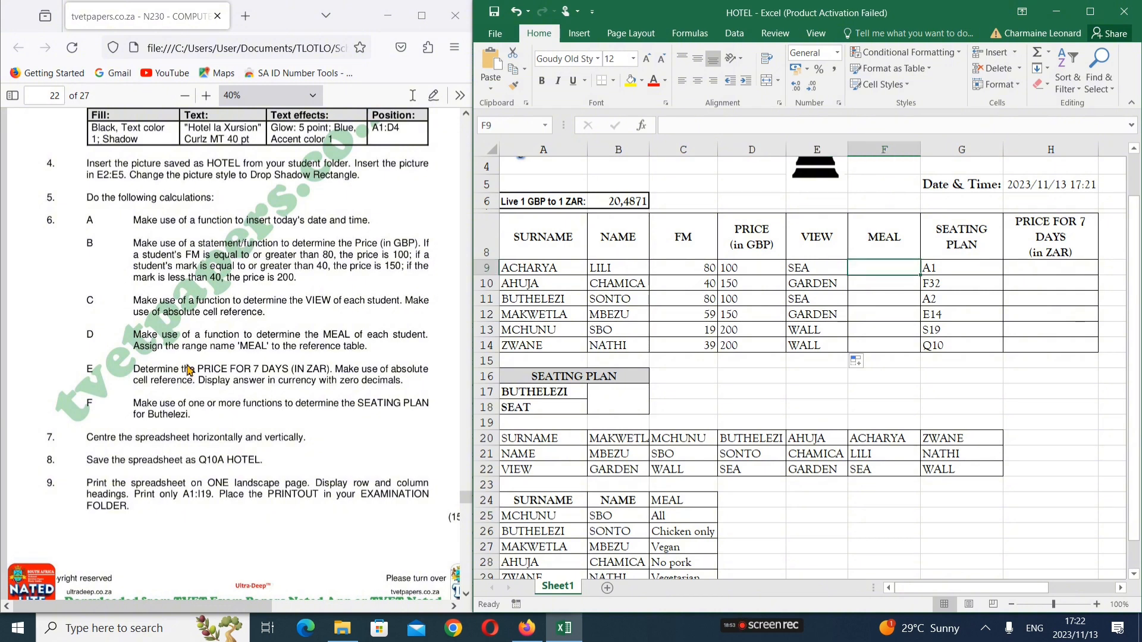
Start a VLOOKUP in F9 using the surname in A9 as the lookup value
type("VLOOKUP(")
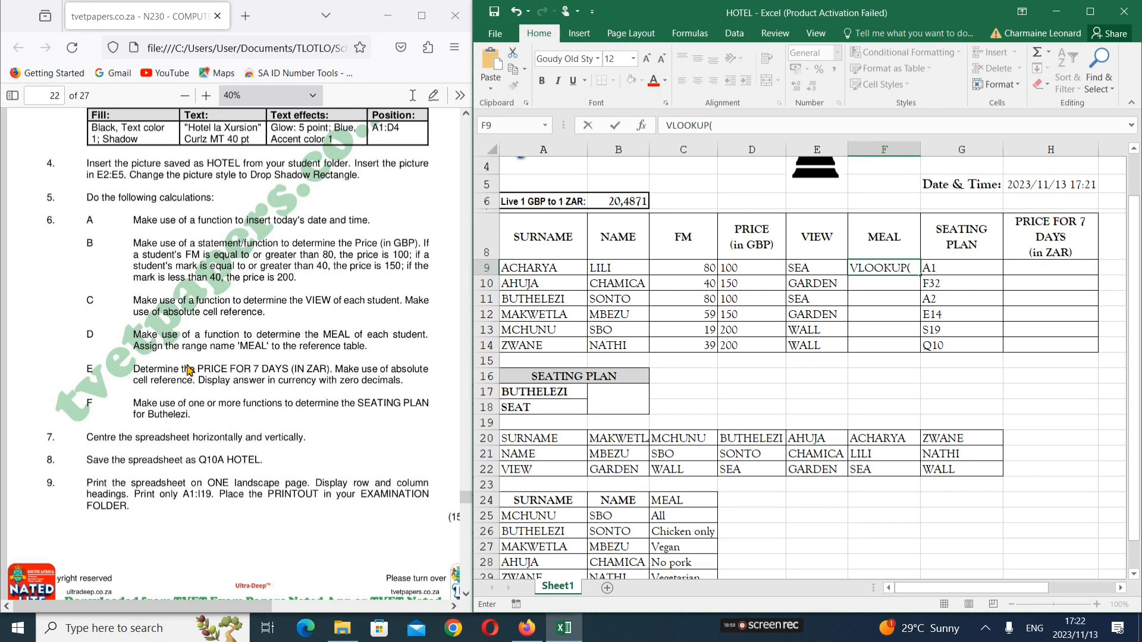
key("BackSpace")
key("BackSpace")
key("BackSpace")
key("BackSpace")
key("BackSpace")
key("BackSpace")
type("=-")
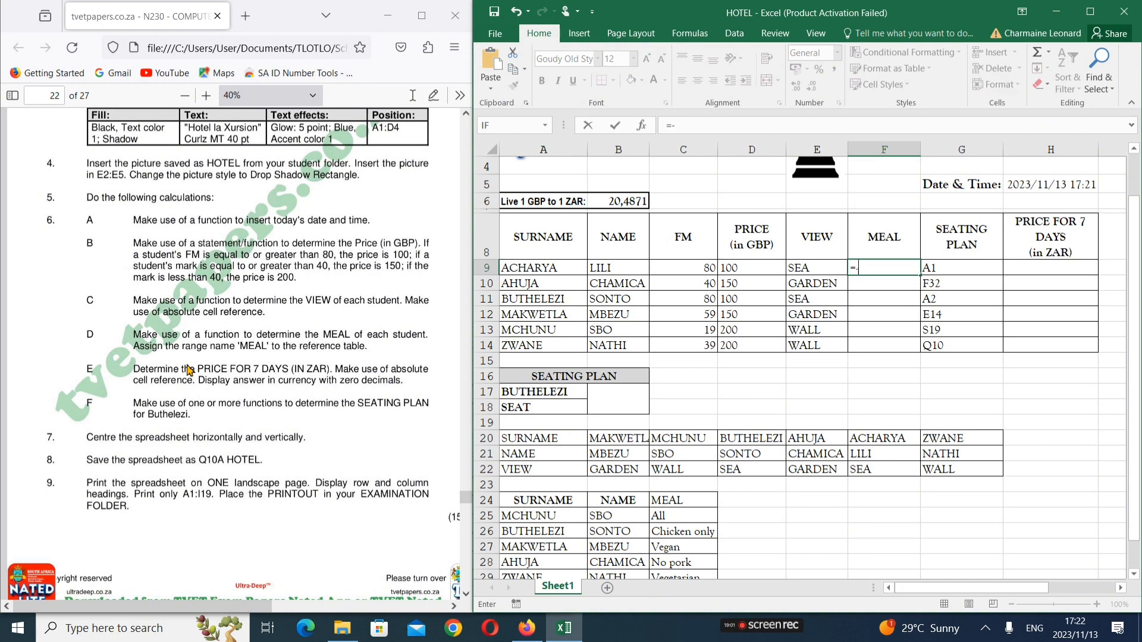
key("BackSpace")
type("VLOO")
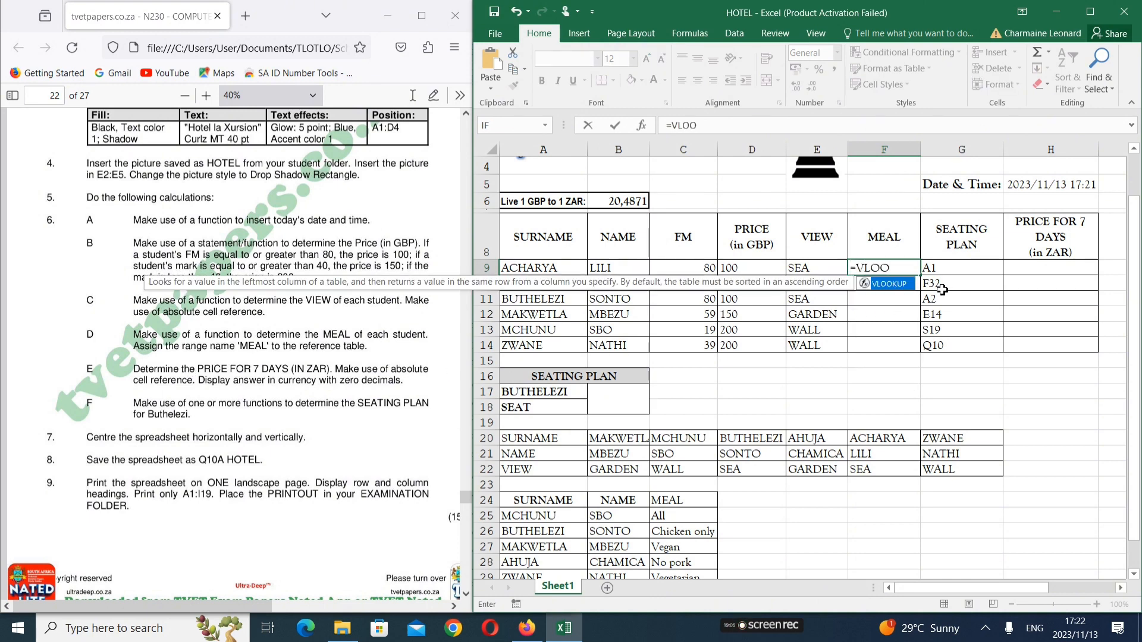
double_click(908, 288)
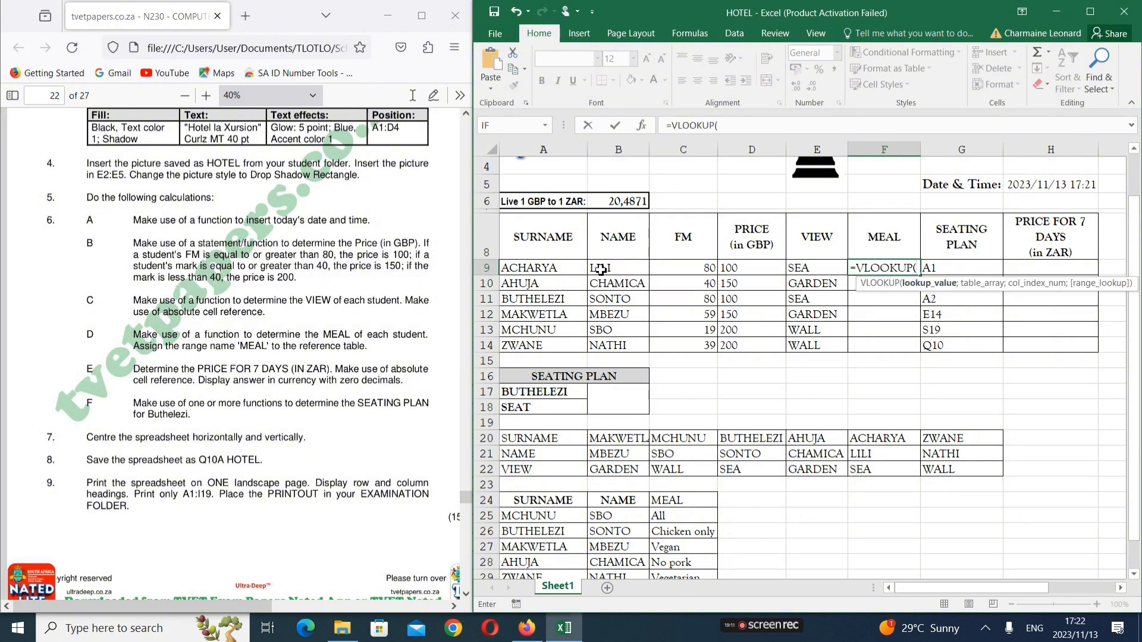
left_click(552, 268)
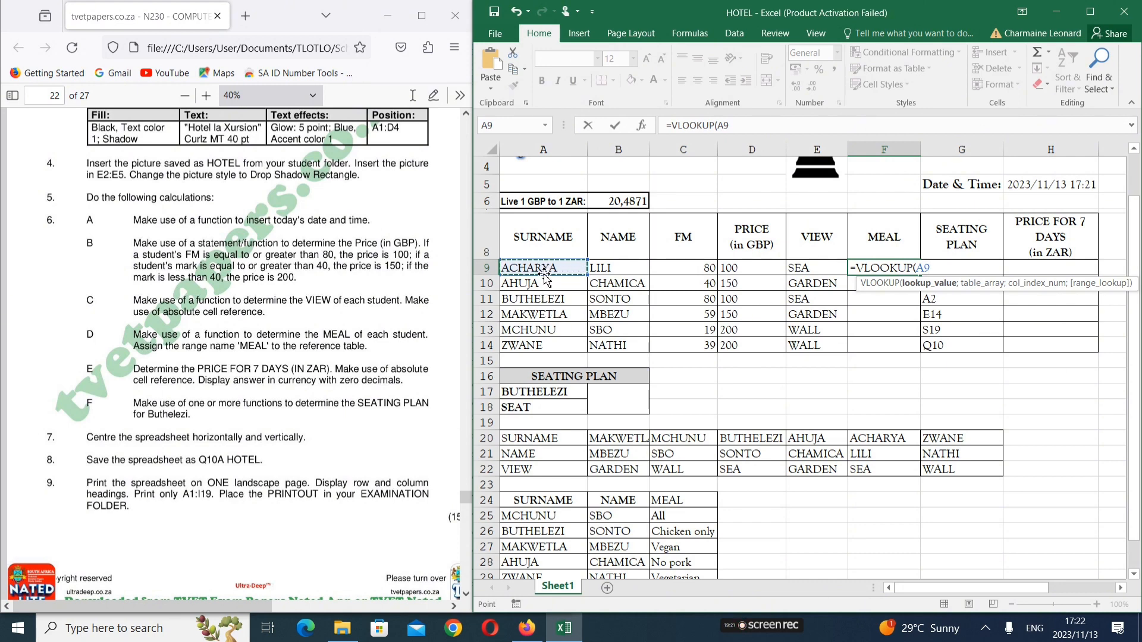
type(";")
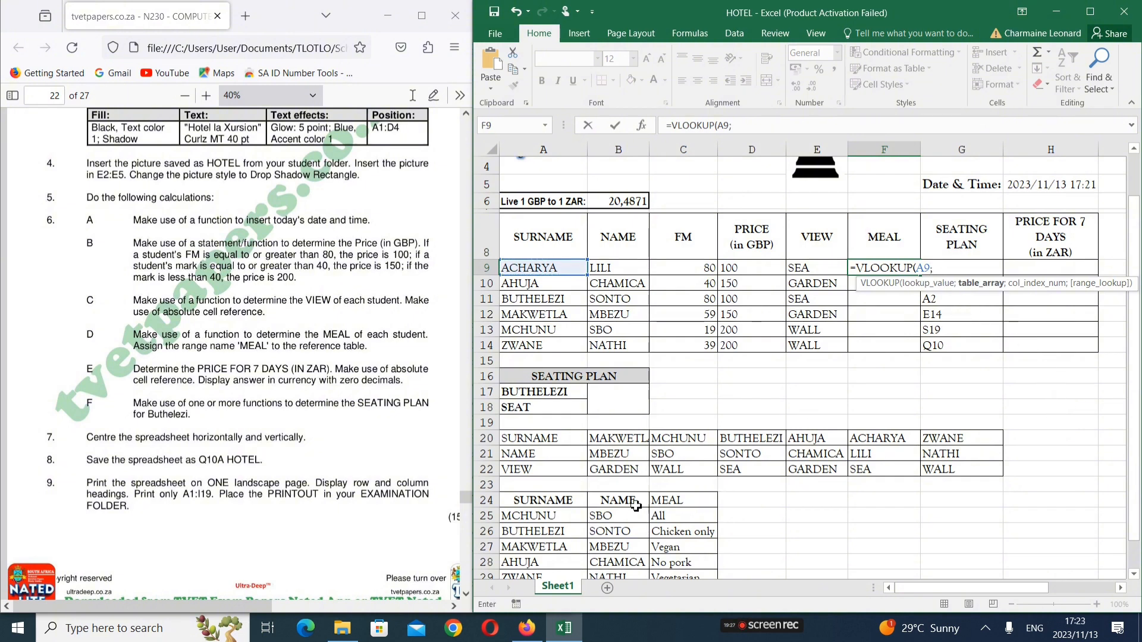
Complete the formula as =VLOOKUP(A9;MEAL;3;0) so F9 shows All
left_click_drag(534, 504, 679, 555)
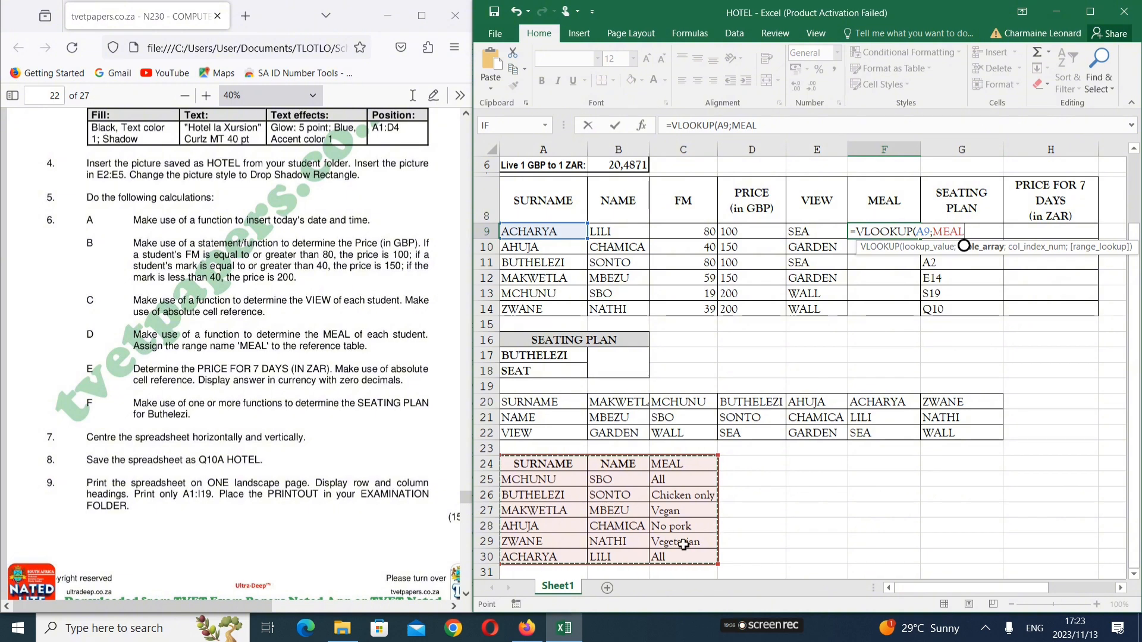
key("BackSpace")
key("BackSpace")
key("BackSpace")
key("BackSpace")
key("BackSpace")
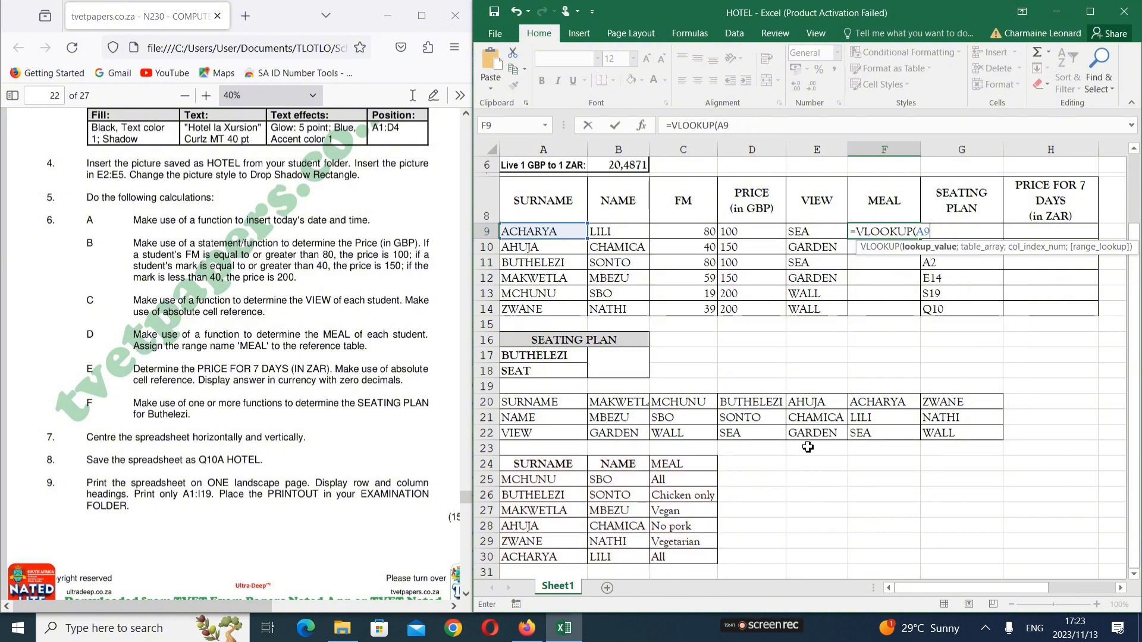
type(";")
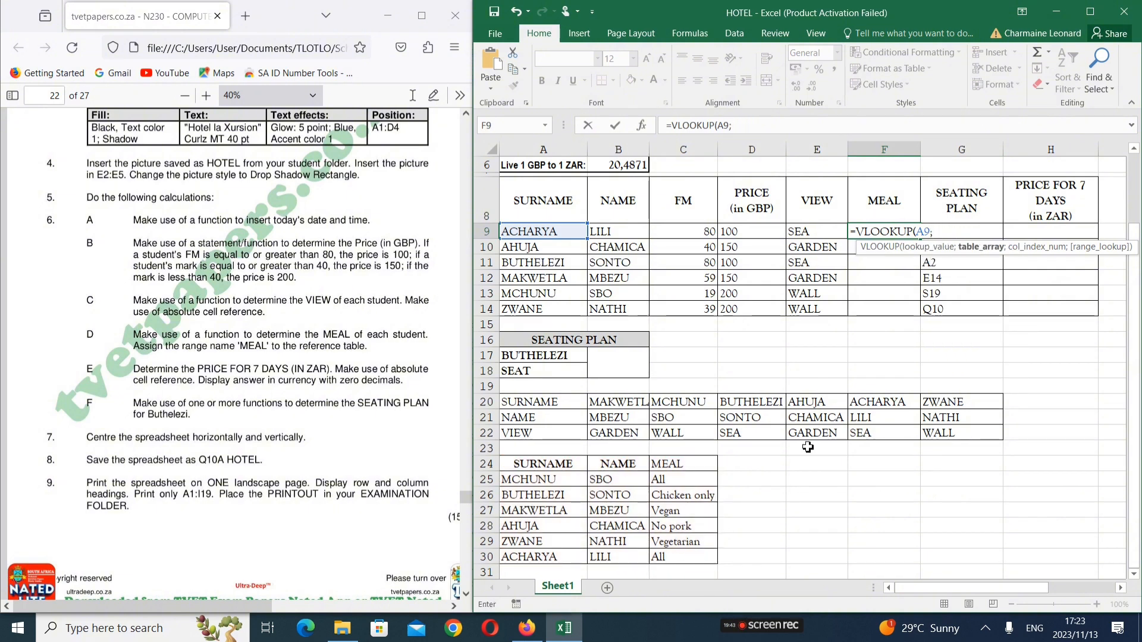
type("MEAL")
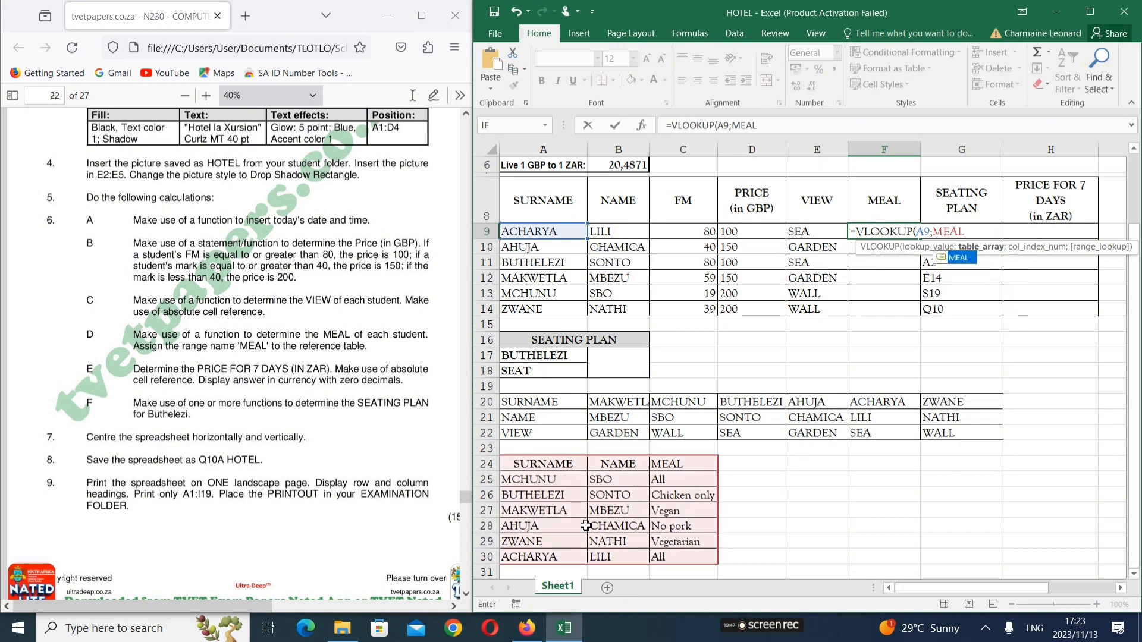
type(";3")
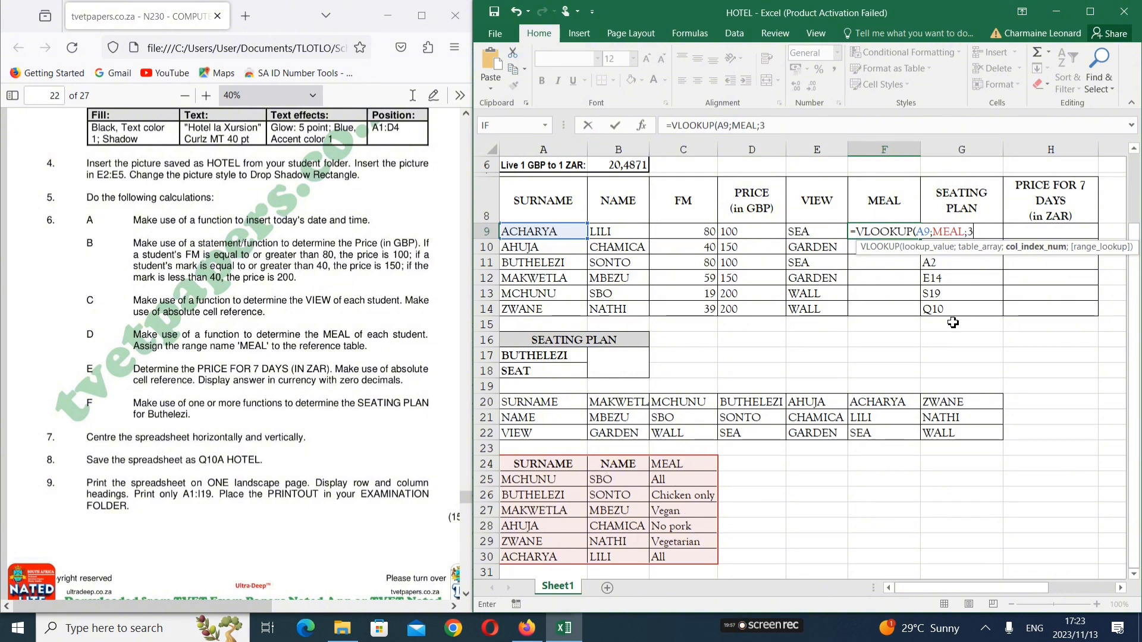
type(";")
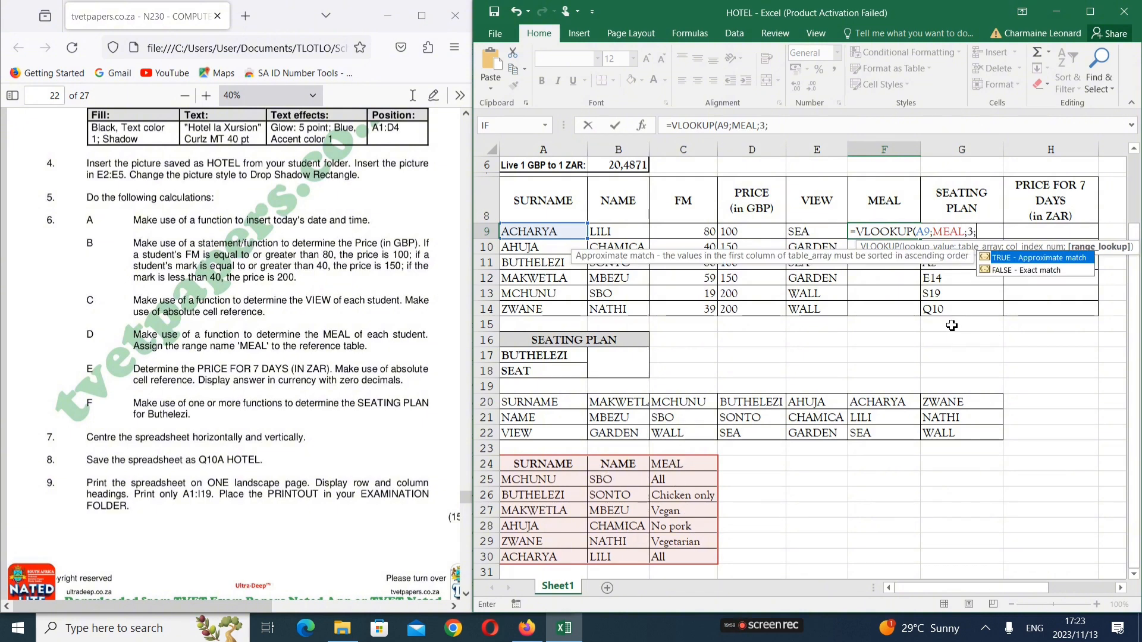
type("0)")
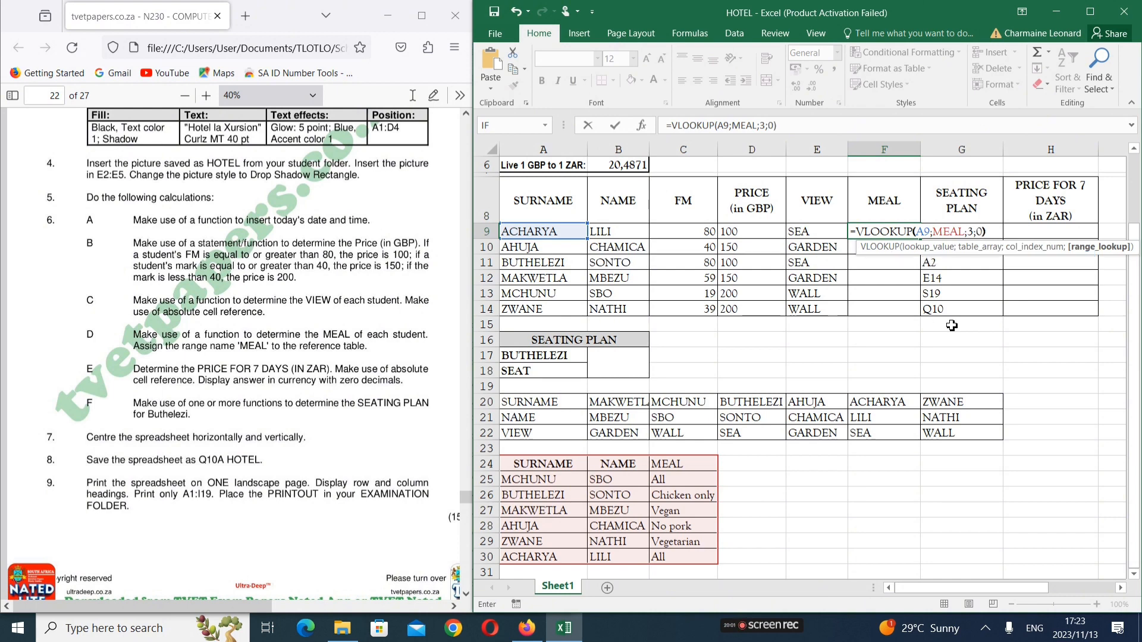
key("Return")
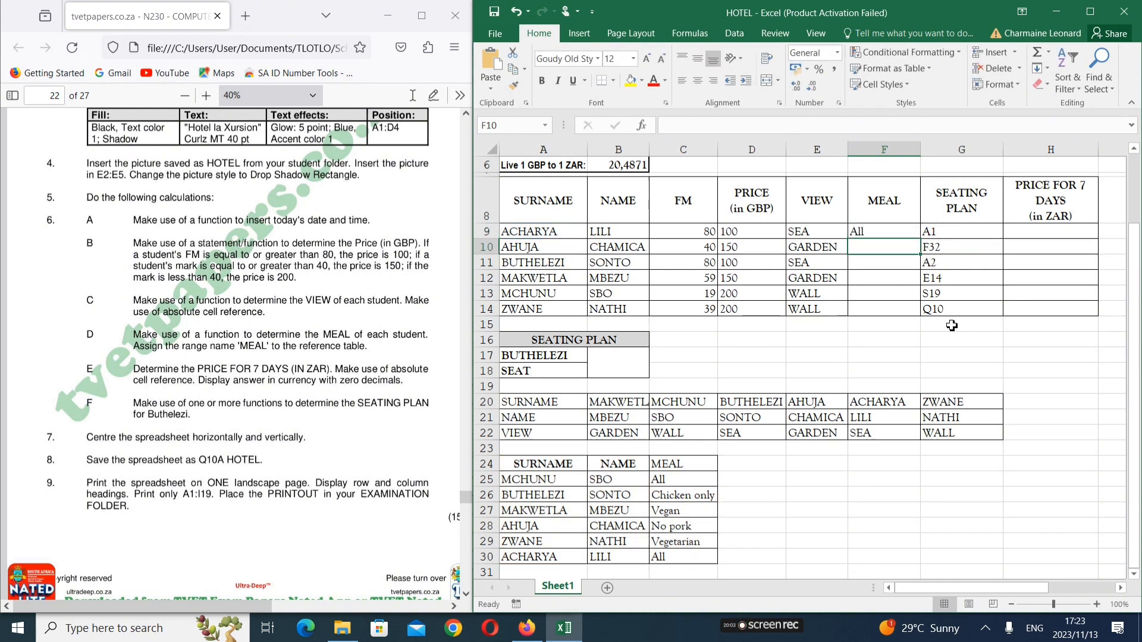
Fill F9's meal lookup down to F14, showing All, No pork, Chicken only, Vegan, All, Vegetarian
left_click(867, 229)
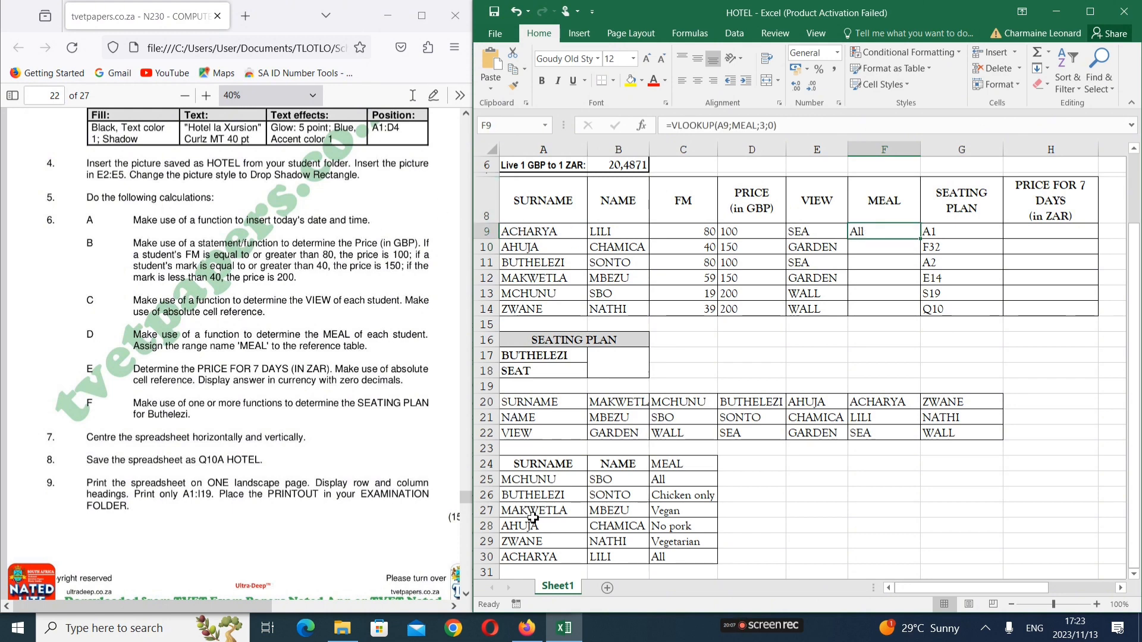
scroll(538, 556, "down", 1)
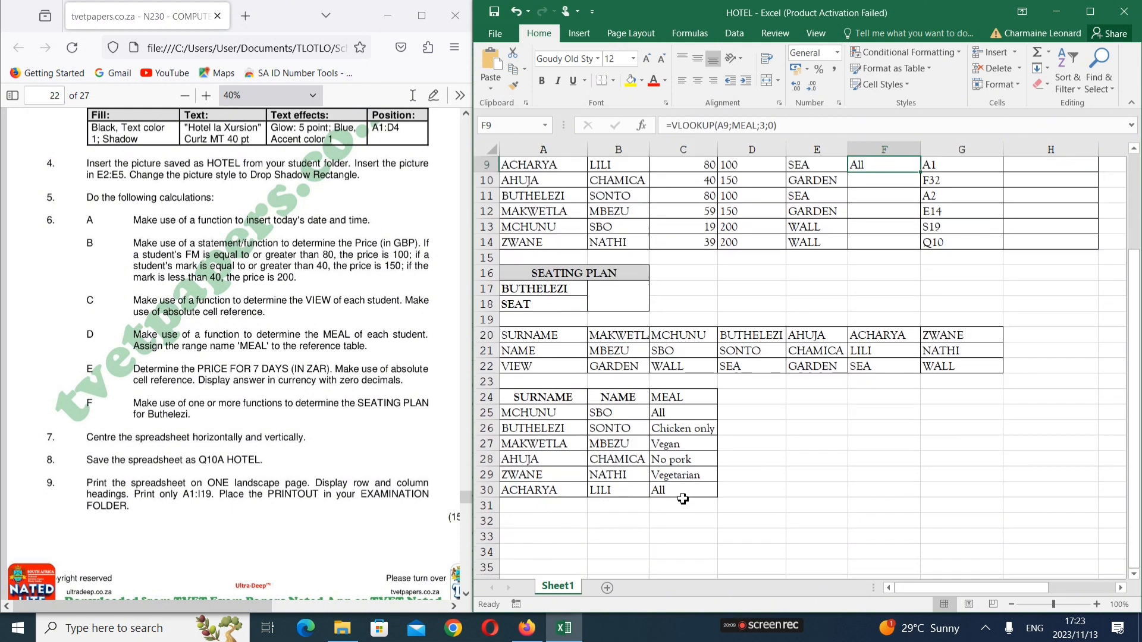
scroll(878, 285, "up", 2)
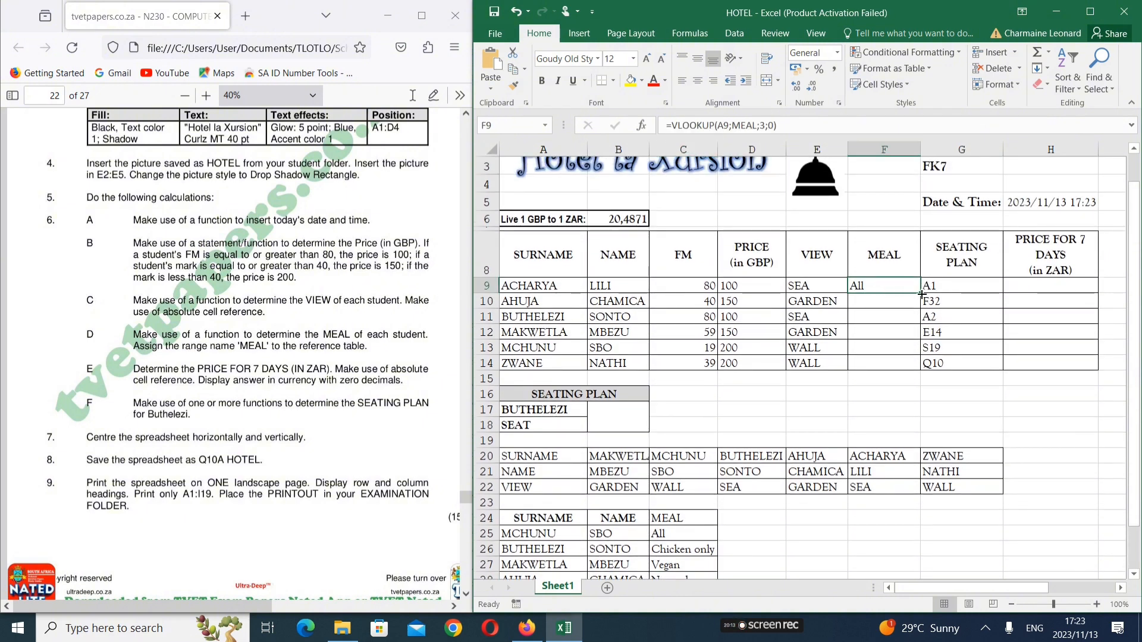
left_click_drag(921, 294, 922, 364)
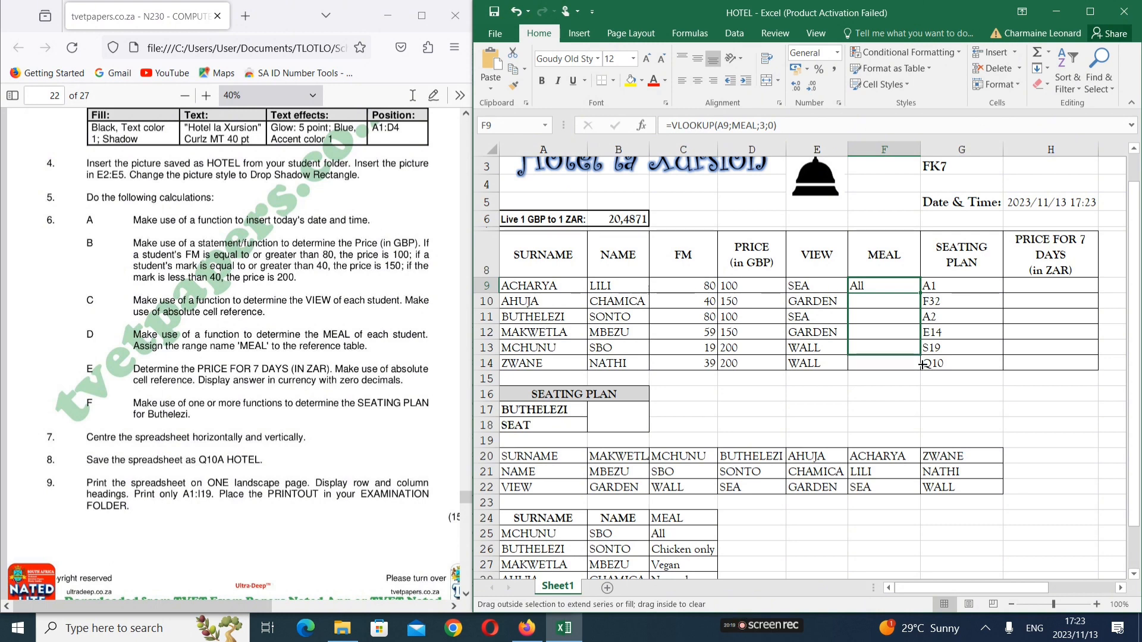
left_click_drag(922, 364, 920, 371)
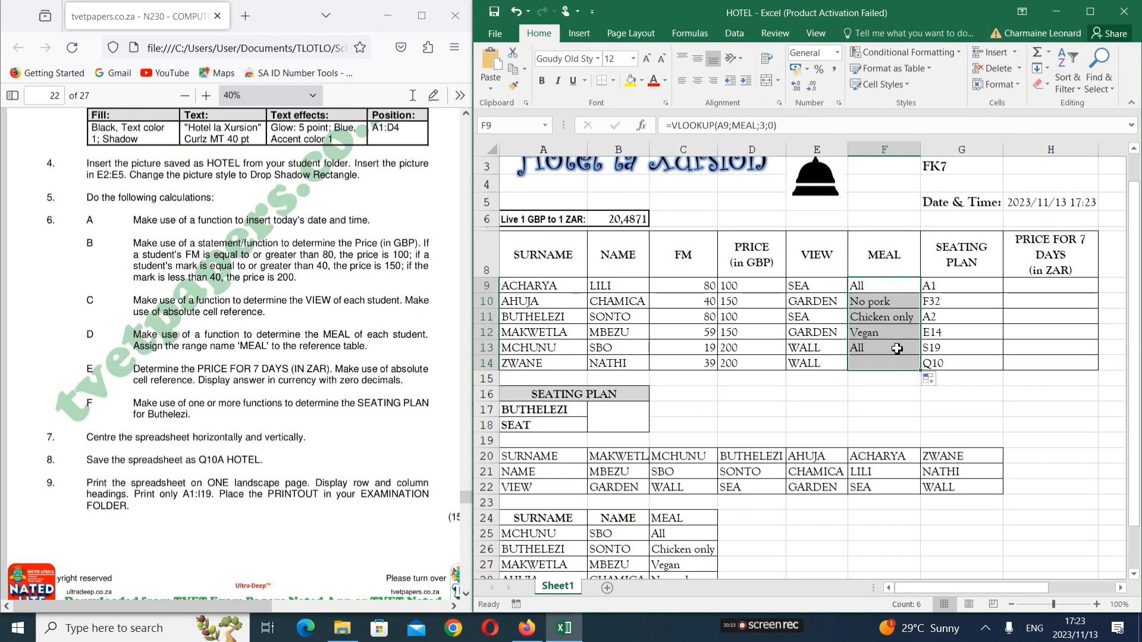
left_click(887, 320)
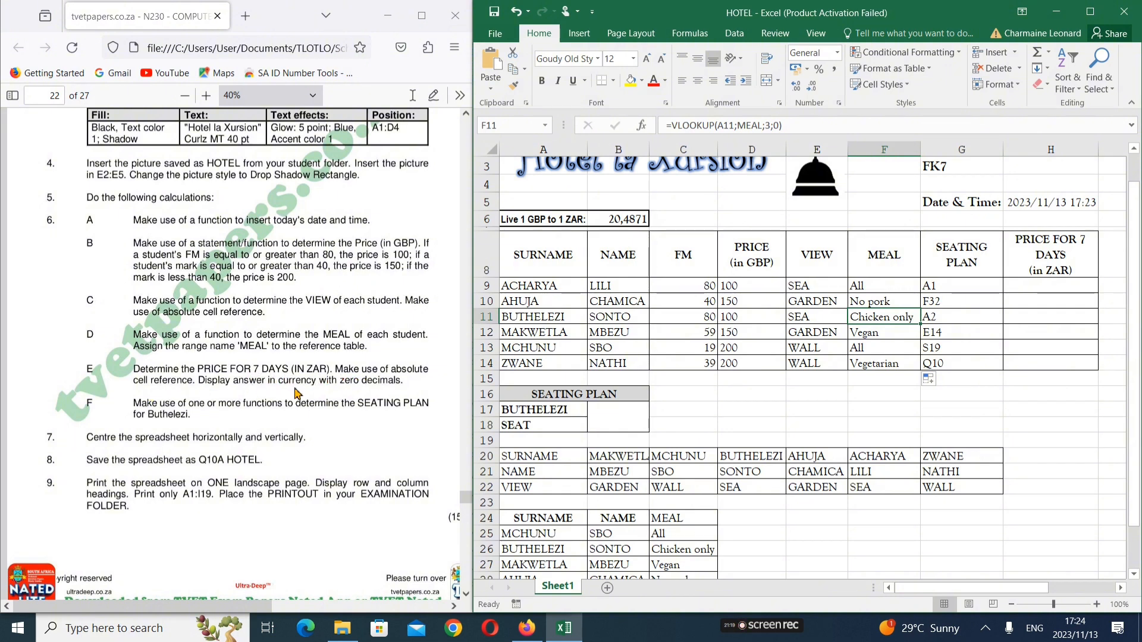
scroll(547, 411, "up", 1)
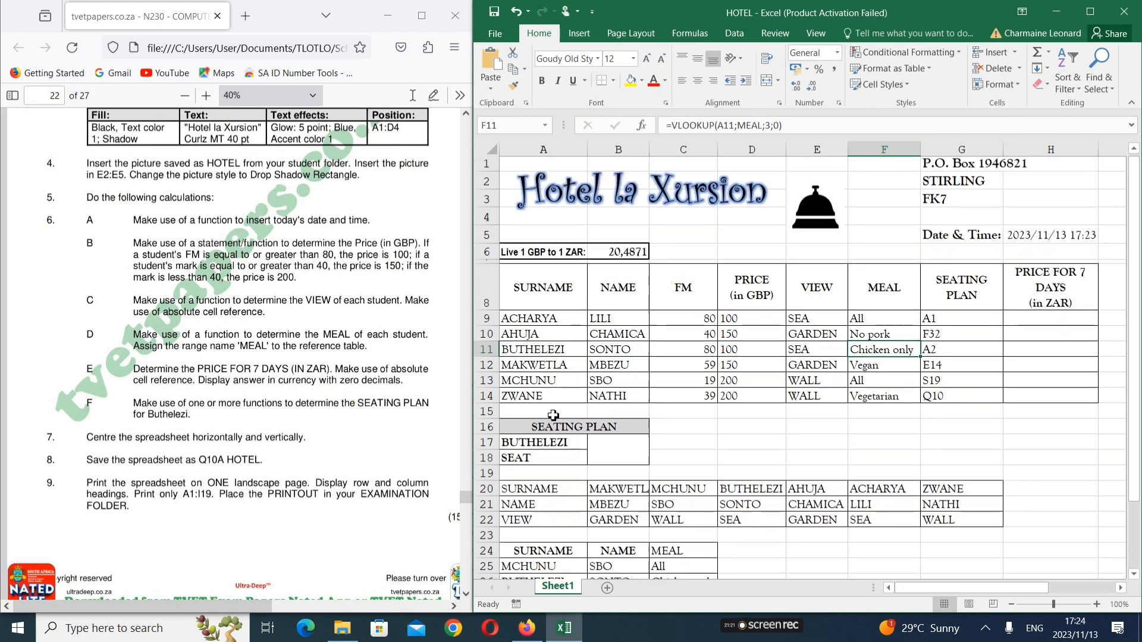
Enter =(D9*7)*B6 in H9, giving ACHARYA's 7-day rand price of 14340,97
left_click(1041, 320)
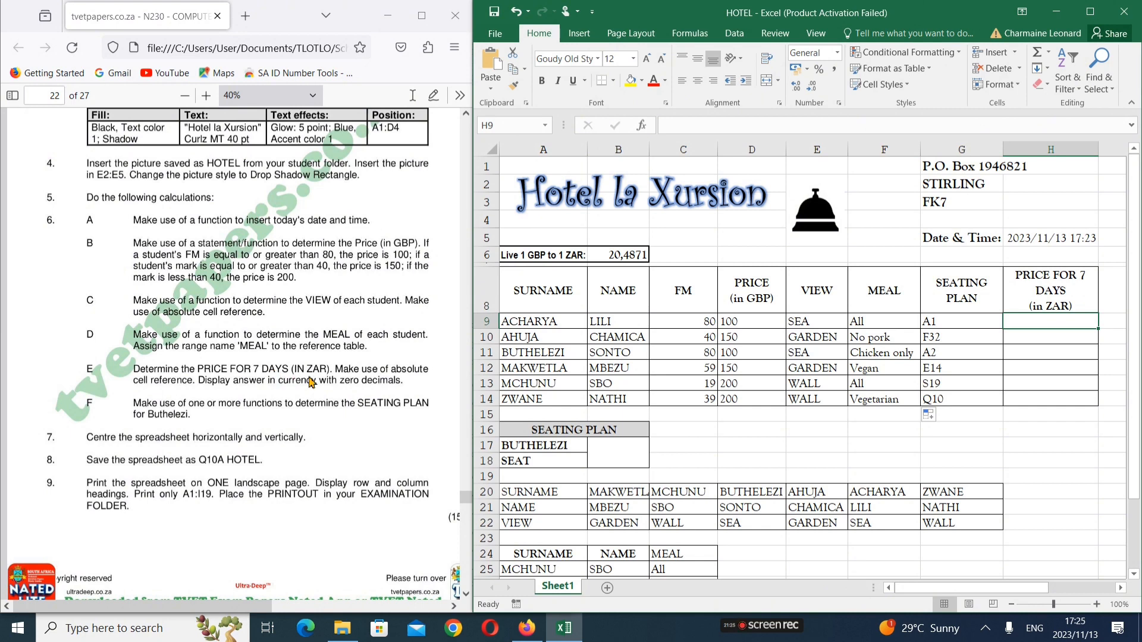
type("=")
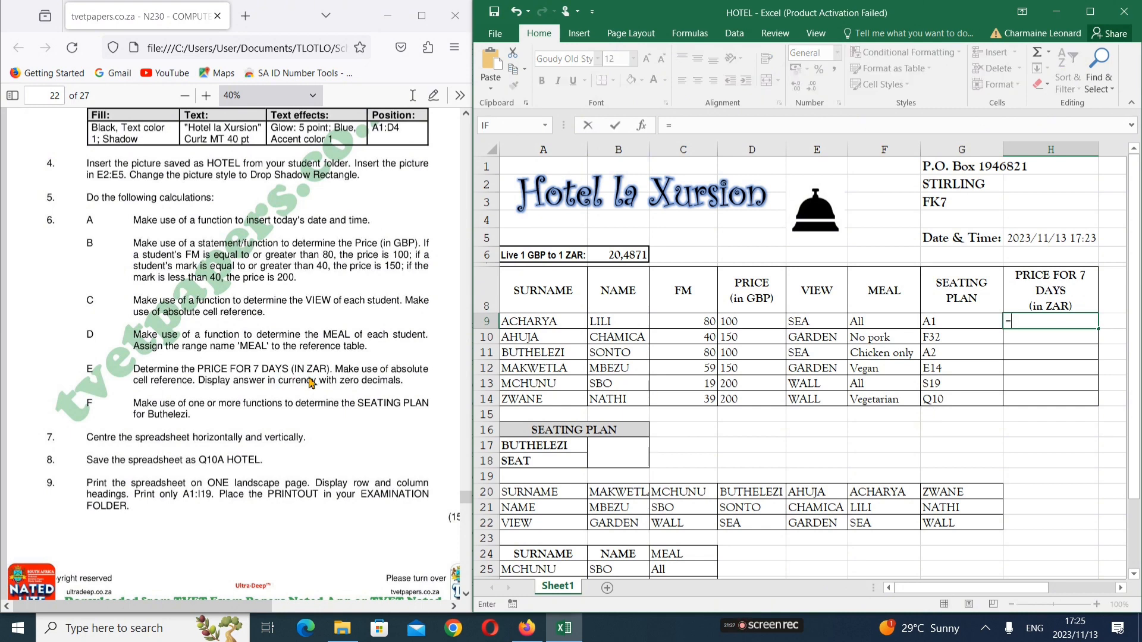
type("(")
left_click(743, 324)
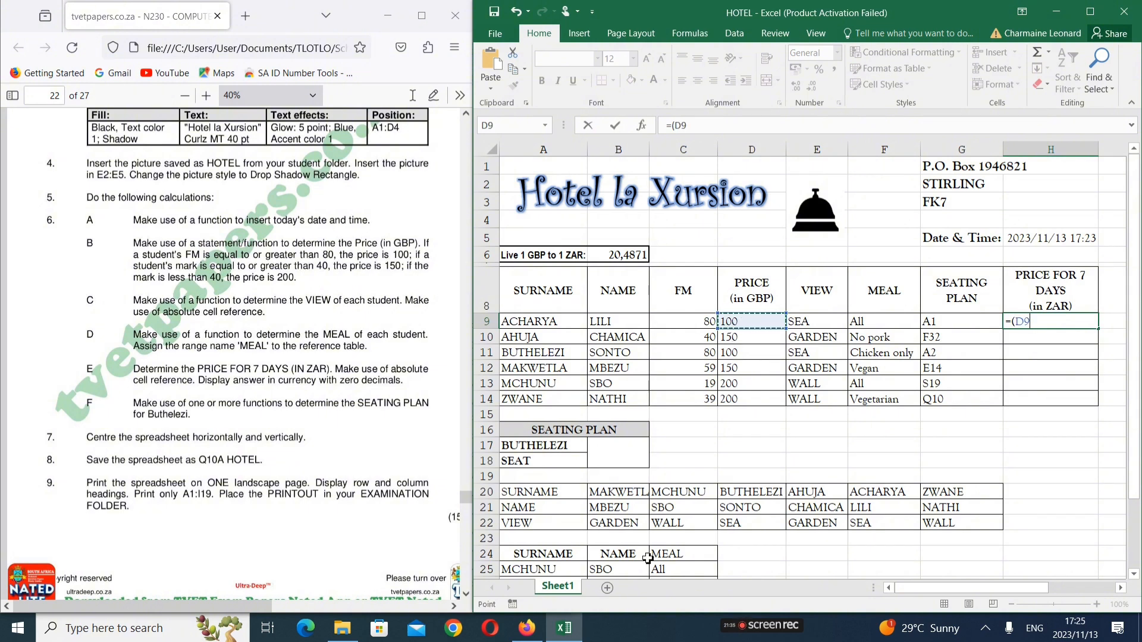
type("*7)*")
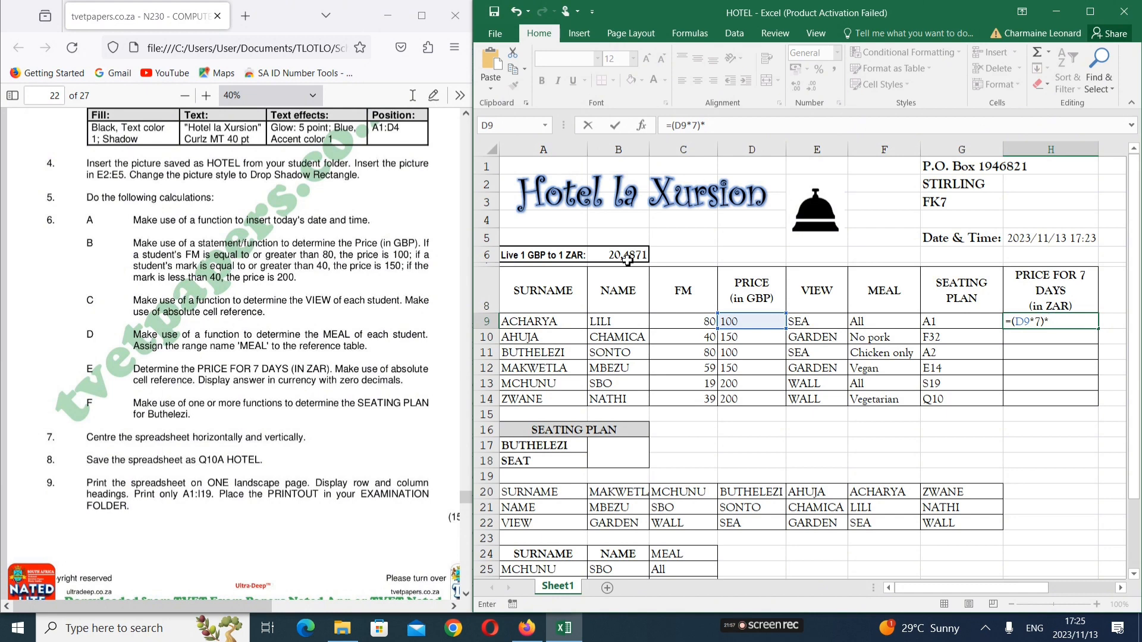
left_click(622, 256)
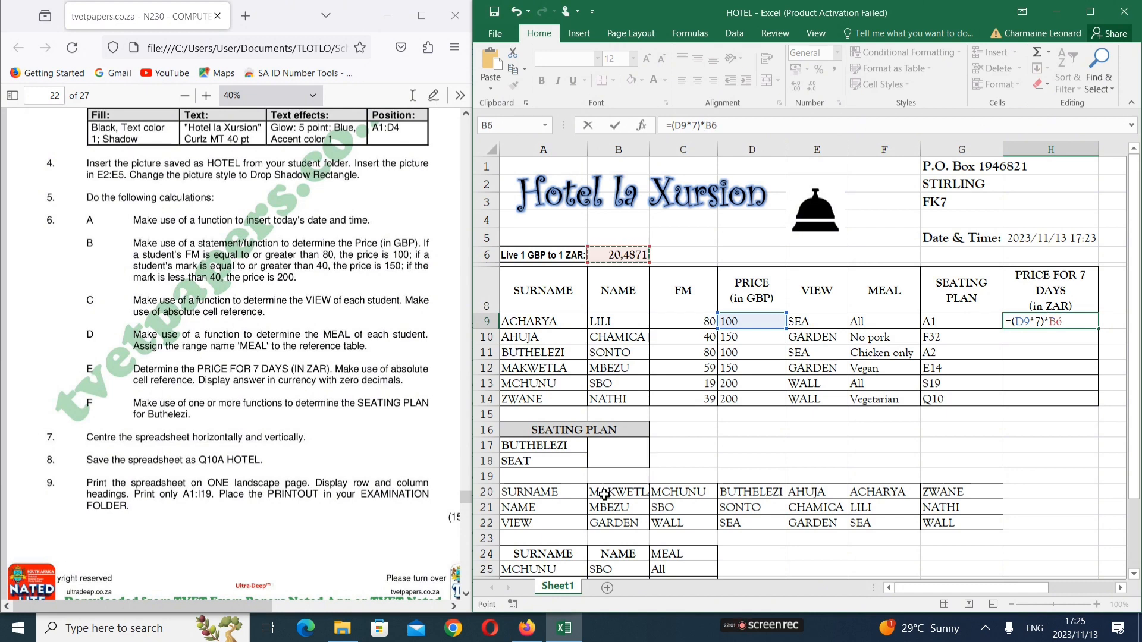
key("ctrl+Return")
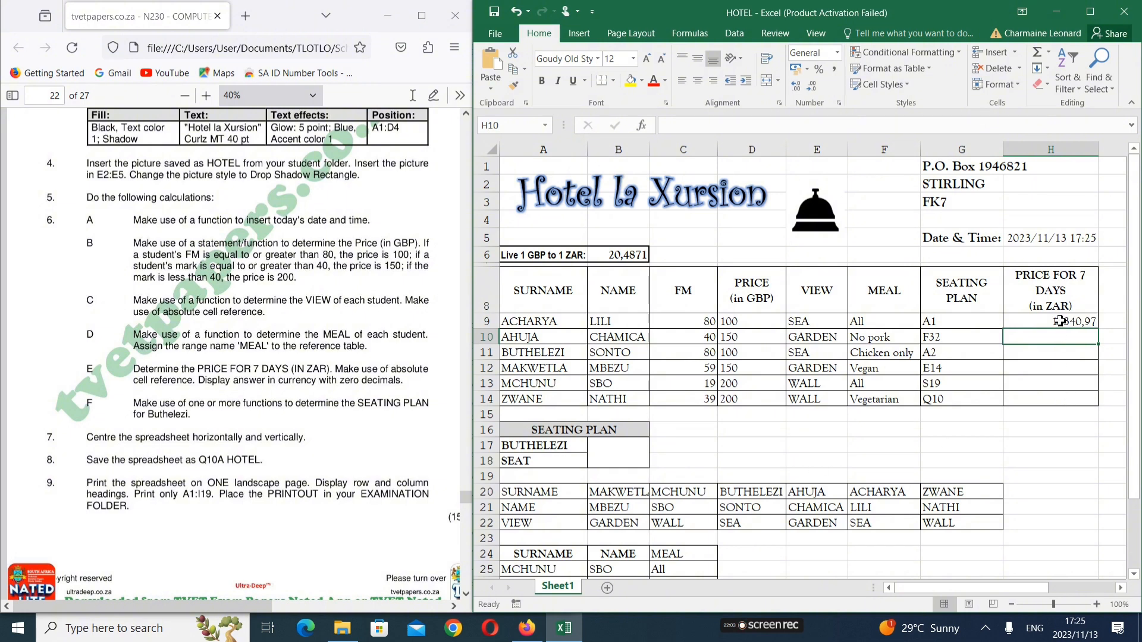
left_click(1061, 320)
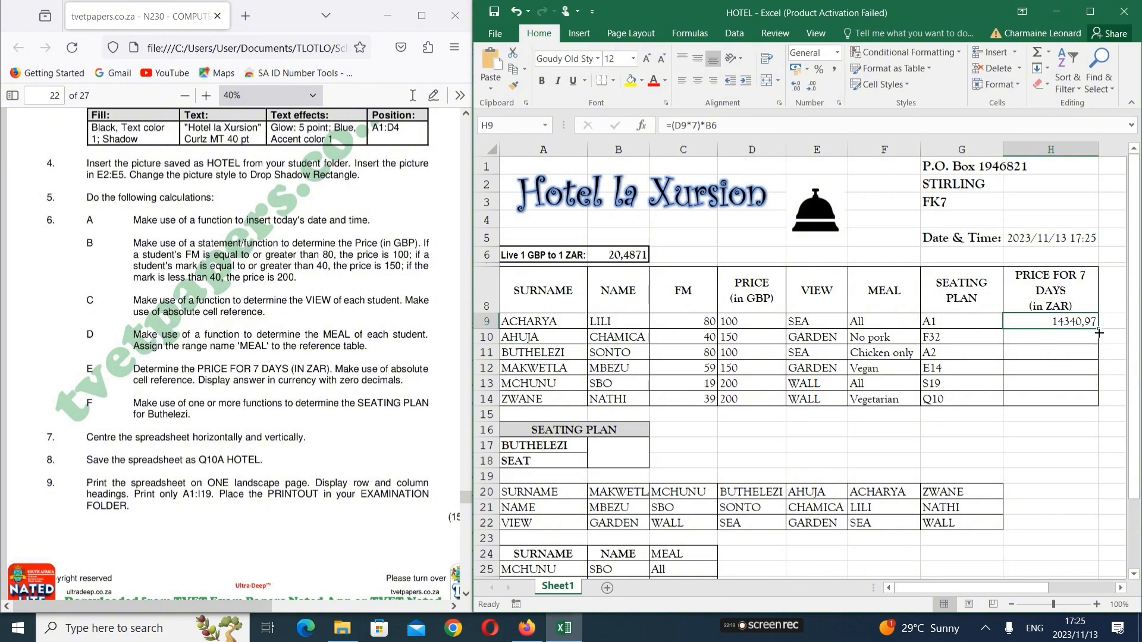
Fill H9's price formula to H14 and inspect H11 and H14 to find the shifted rate reference
left_click_drag(1098, 333, 1081, 414)
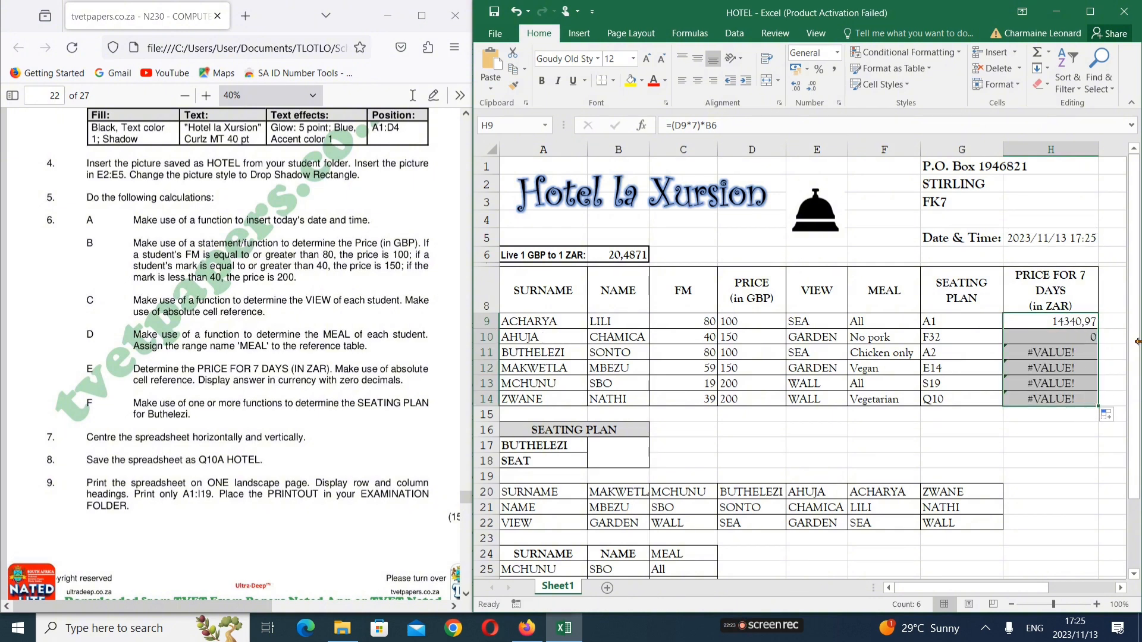
left_click(1048, 353)
double_click(1047, 353)
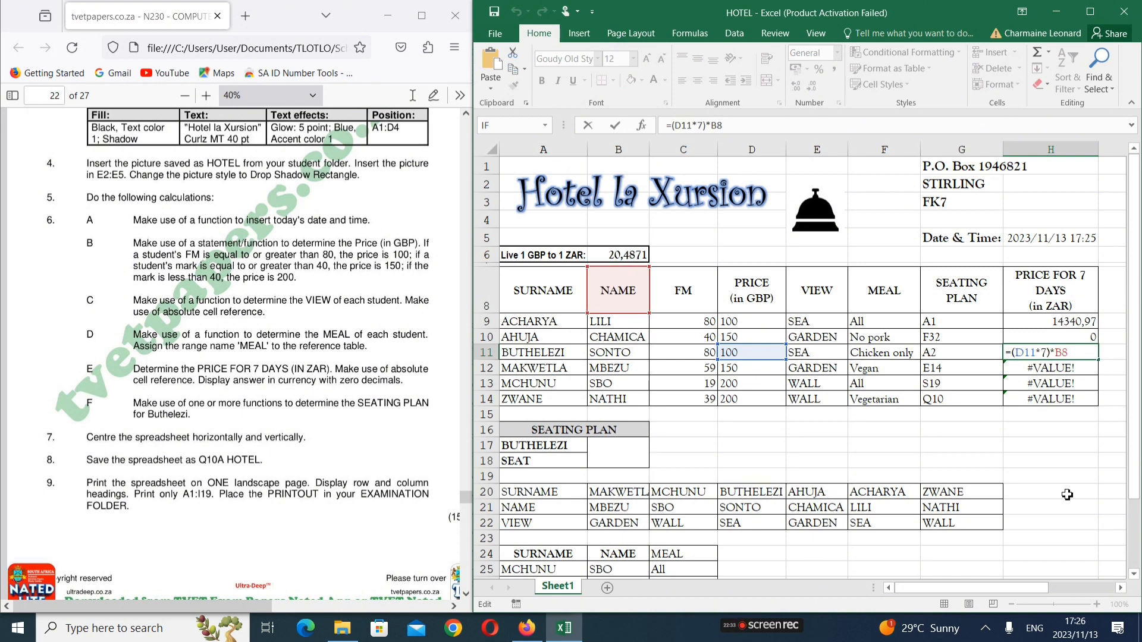
key("Return")
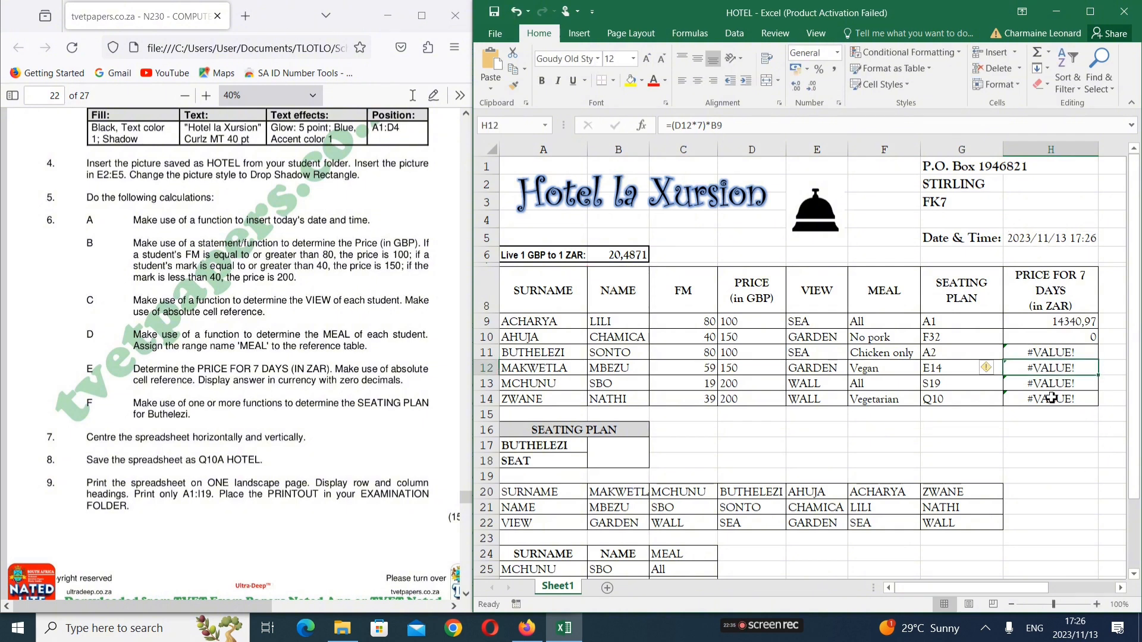
double_click(1051, 398)
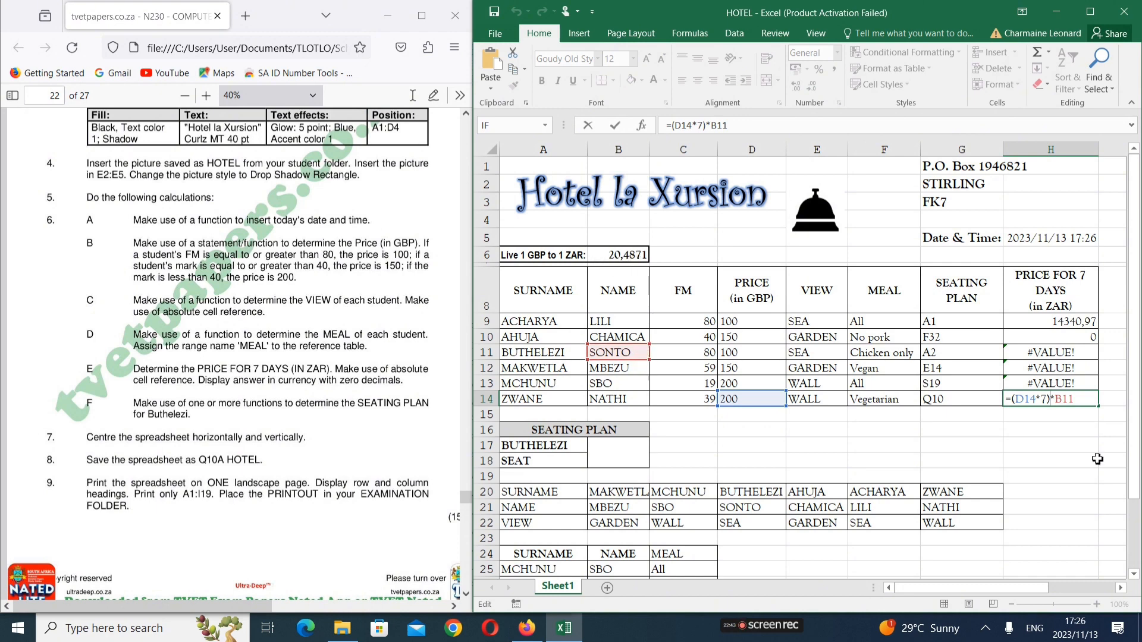
key("Return")
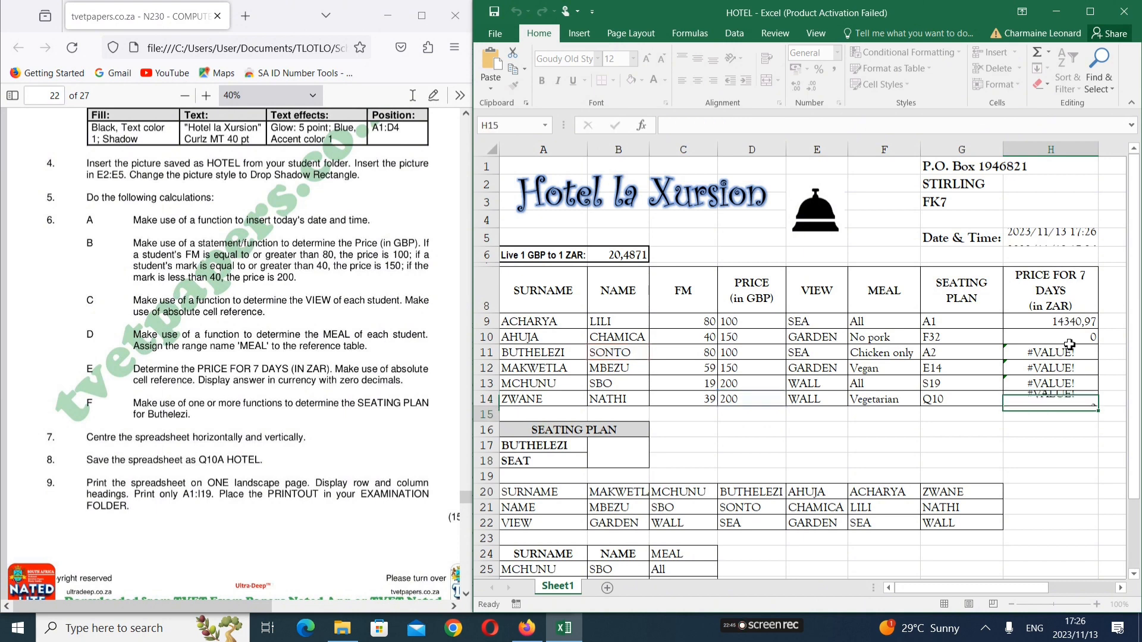
double_click(1089, 321)
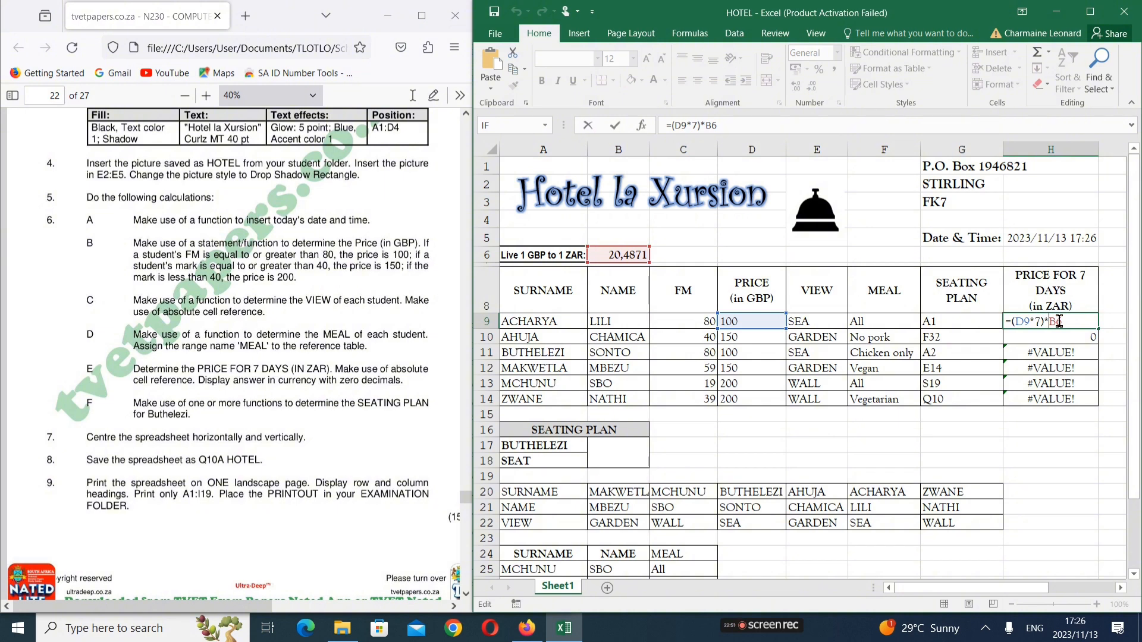
Lock the exchange rate as $B$6 in H9 and refill the formula down to H14
type("$B$")
key("Return")
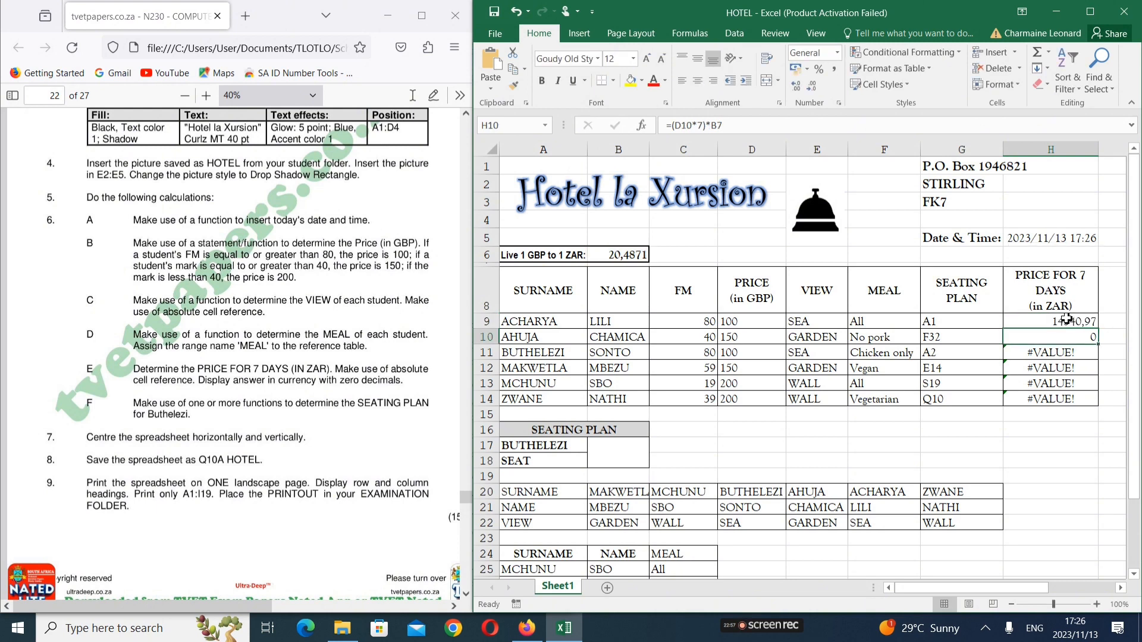
left_click(1067, 319)
left_click_drag(1099, 330, 1091, 403)
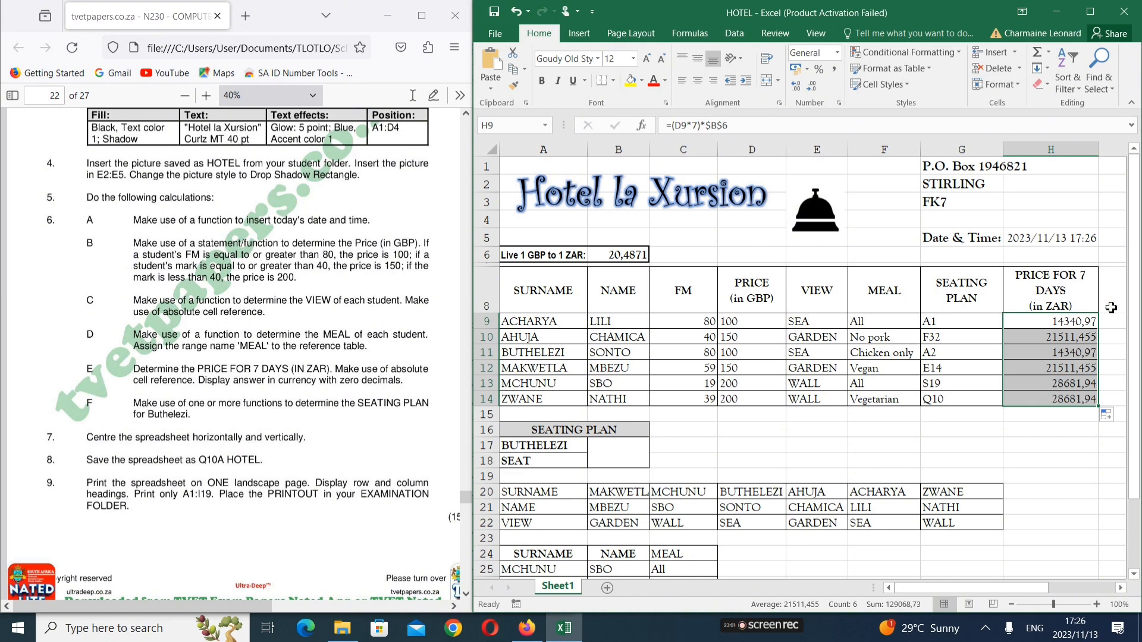
Verify the corrected formulas in H12 and H14, then select H9:H14
left_click(1073, 369)
double_click(1074, 369)
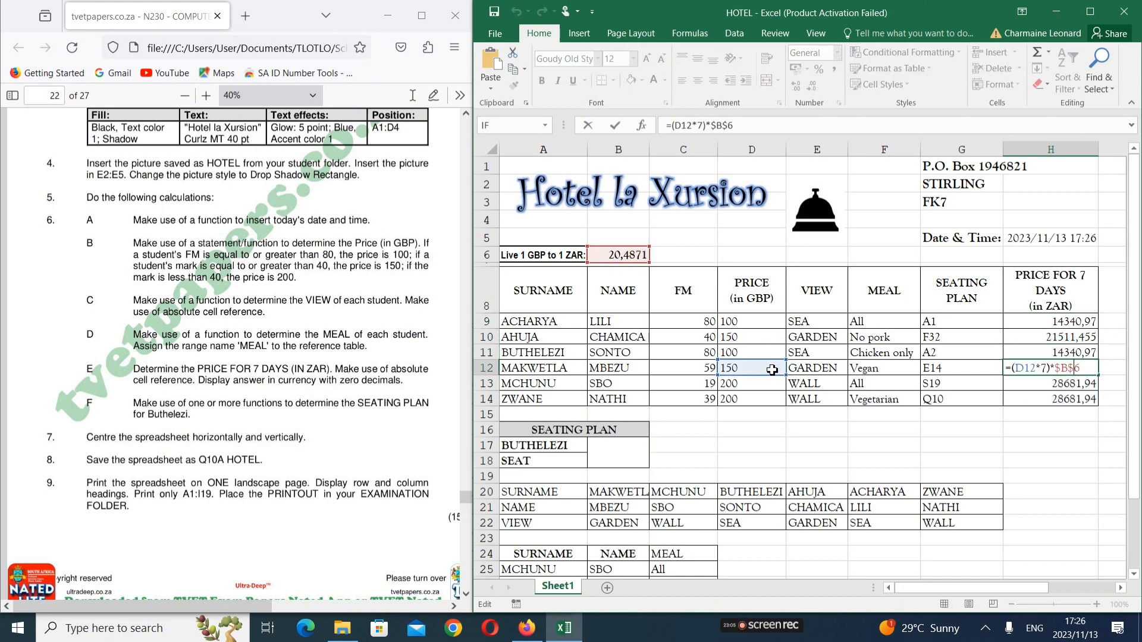
key("Return")
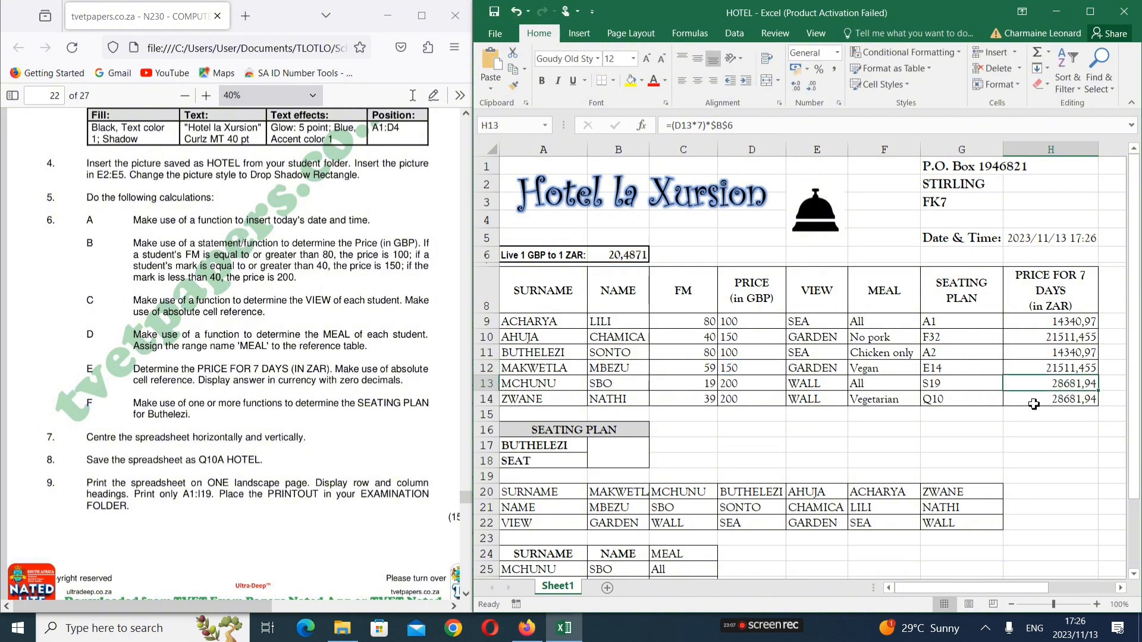
double_click(1034, 402)
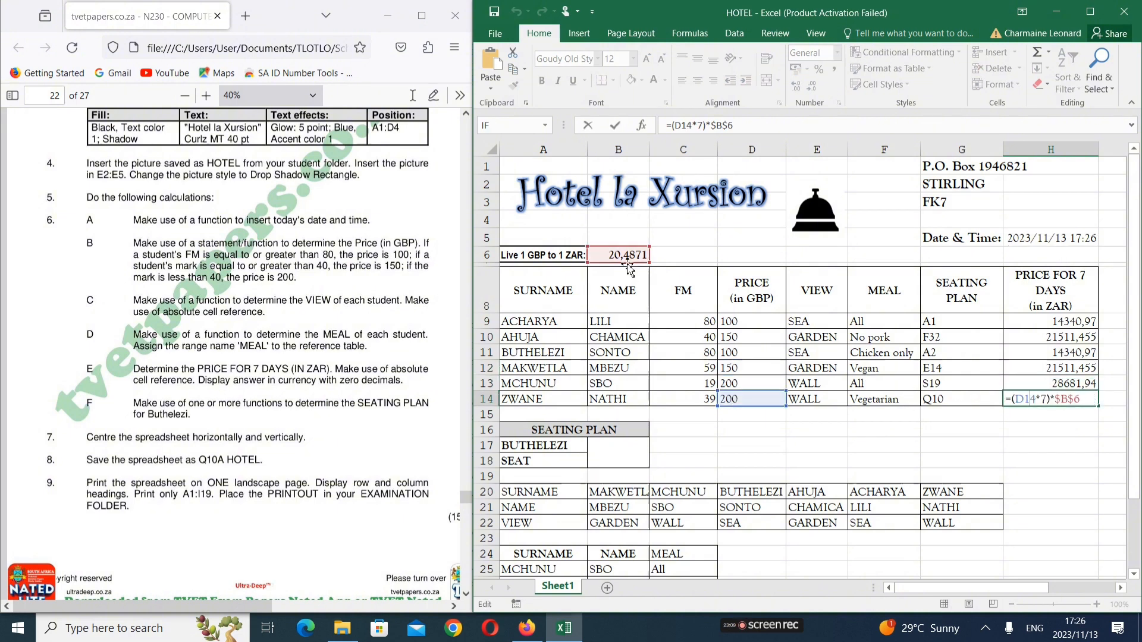
key("Return")
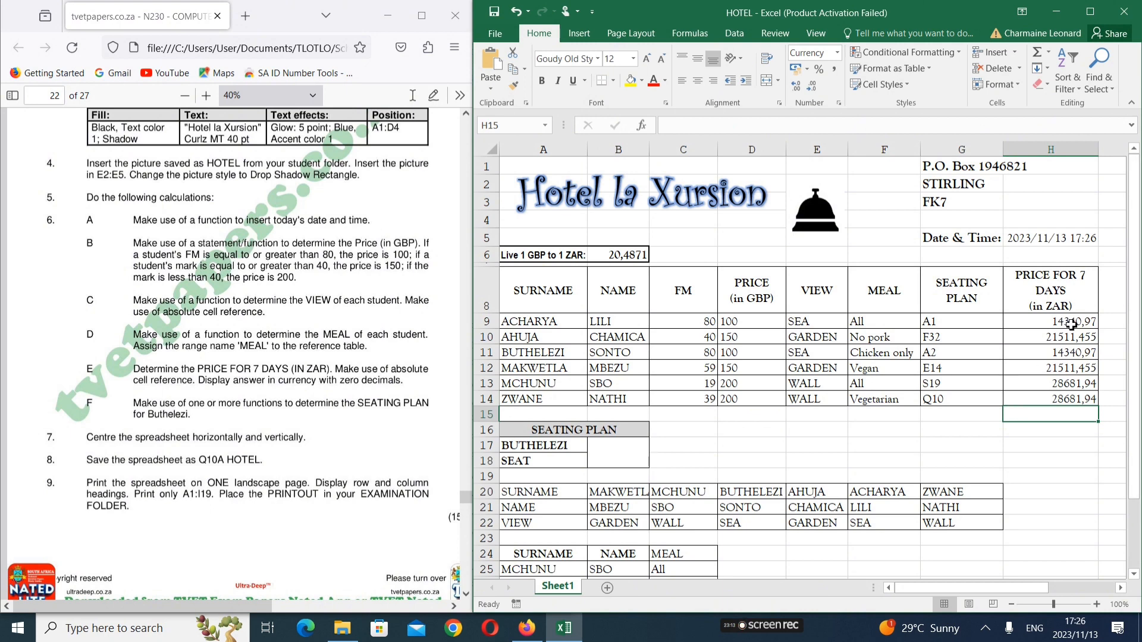
left_click(1069, 325)
left_click_drag(1069, 341, 1068, 397)
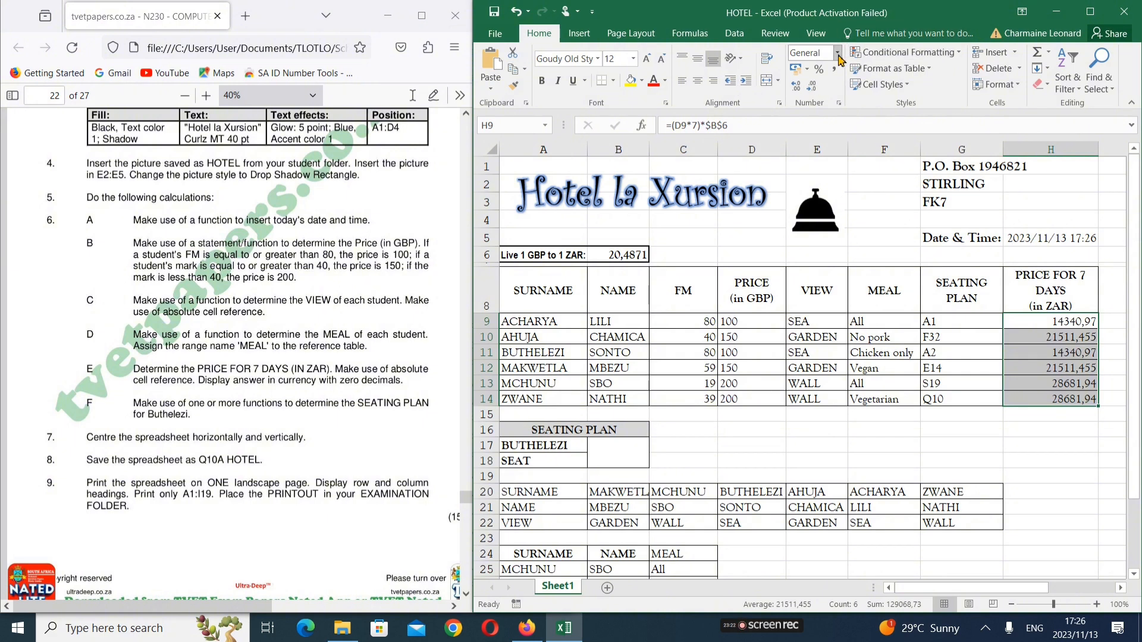
Format H9:H14 as Currency with 0 decimals, showing R14 341 to R28 682
left_click(838, 53)
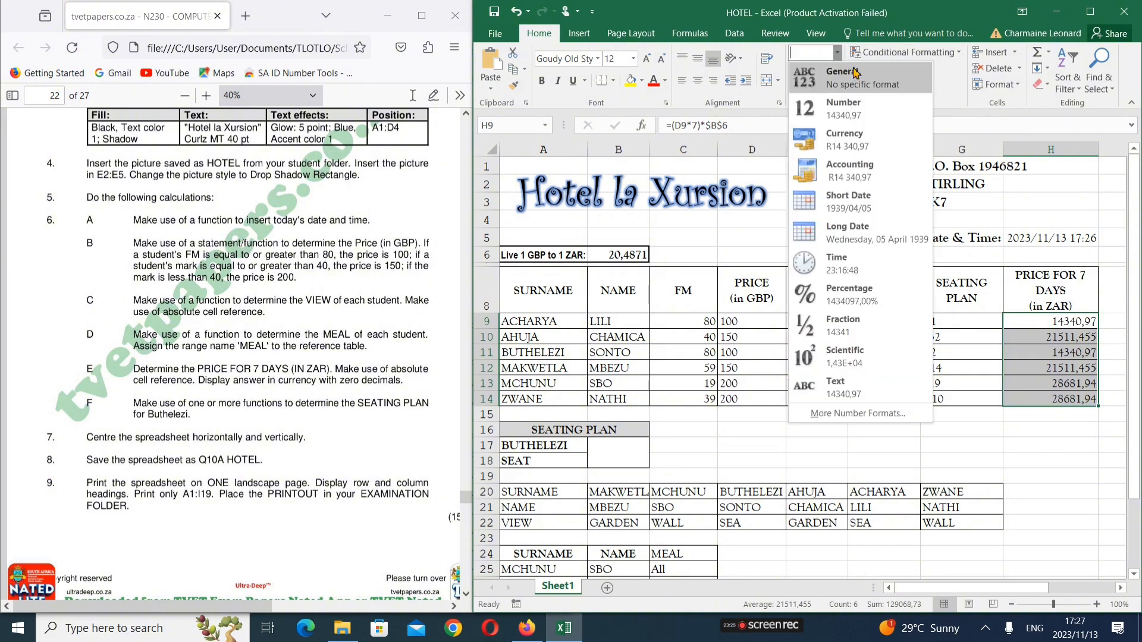
left_click(849, 139)
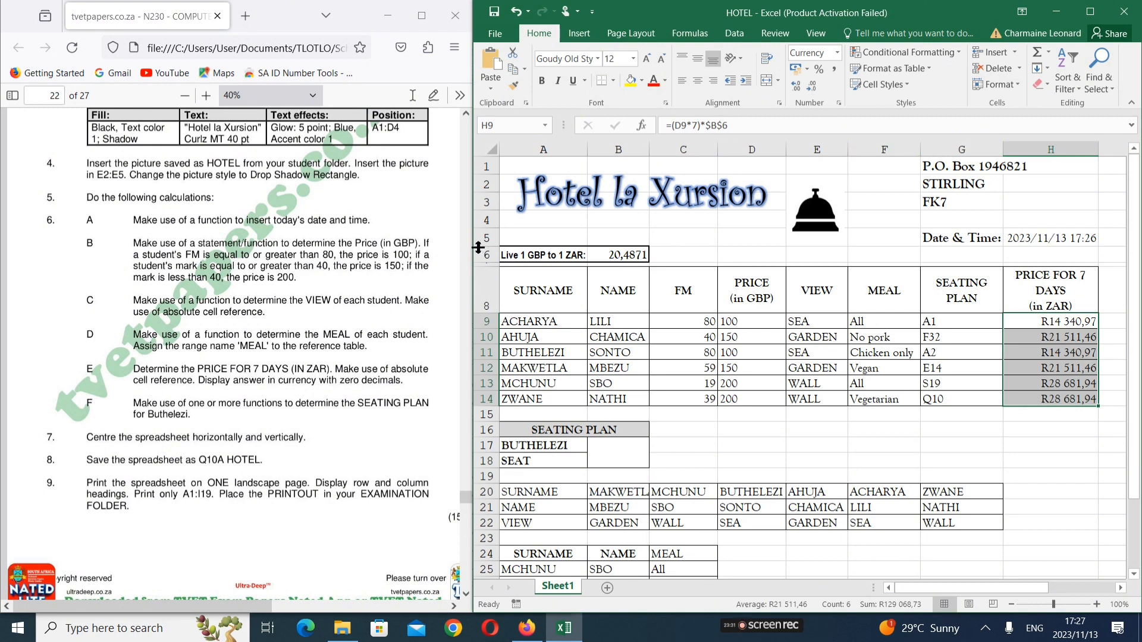
left_click_drag(474, 247, 392, 269)
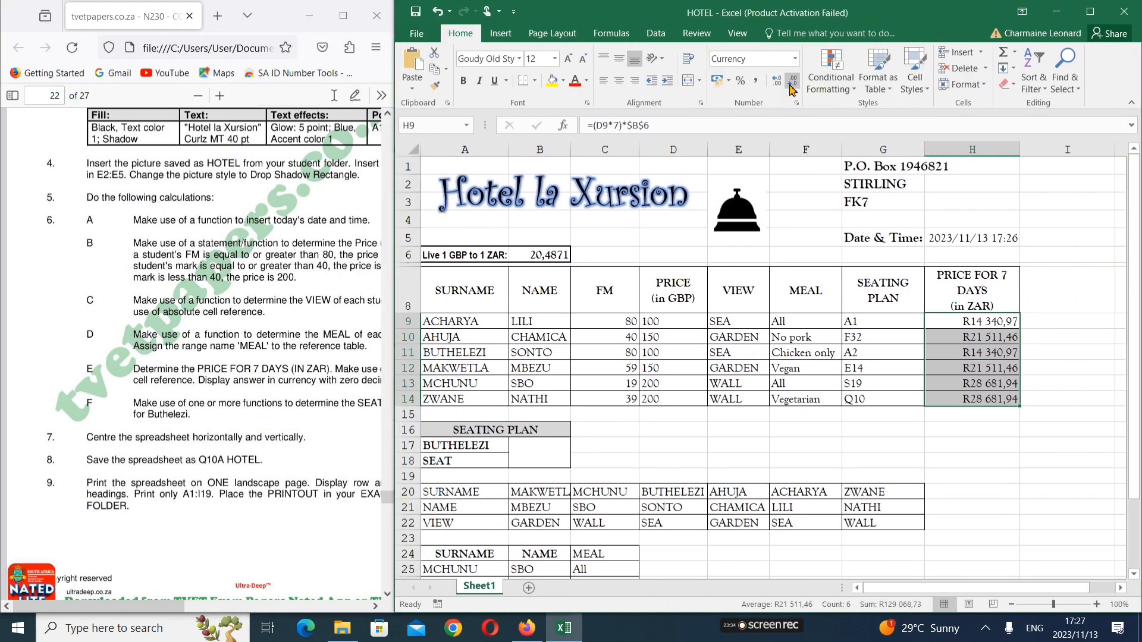
left_click(792, 88)
left_click(792, 88)
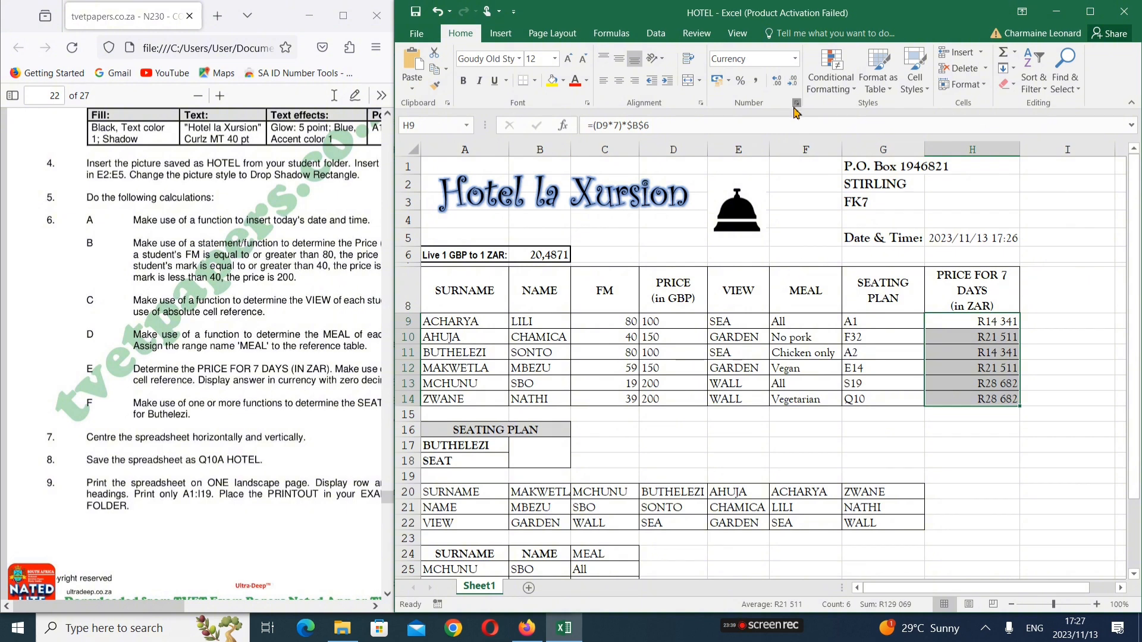
left_click(797, 103)
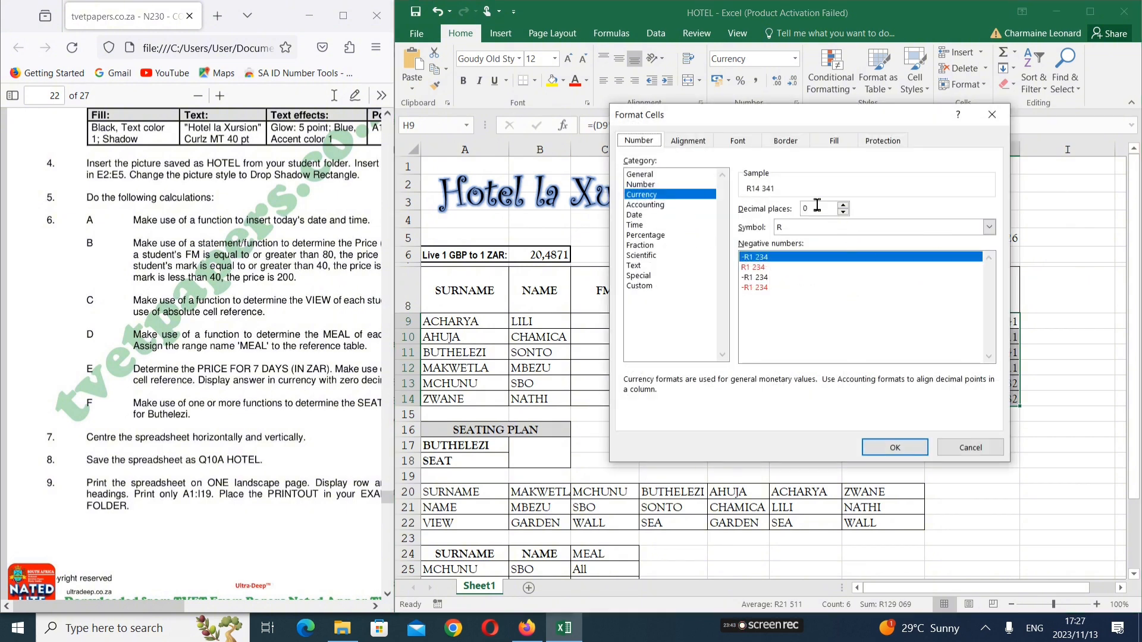
left_click(896, 447)
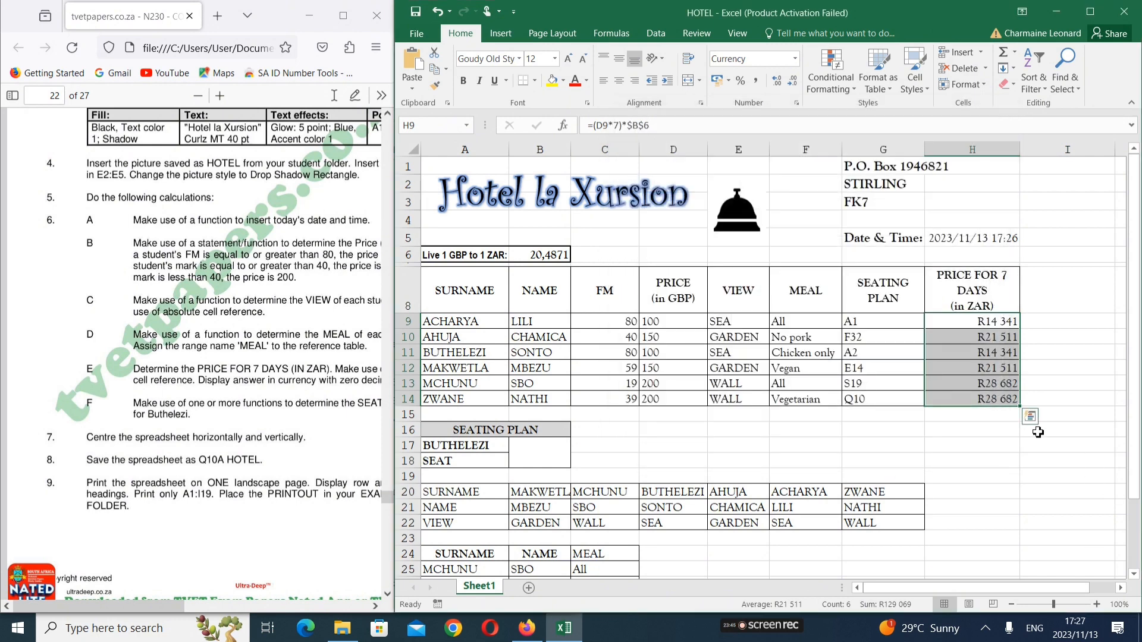
left_click(1001, 474)
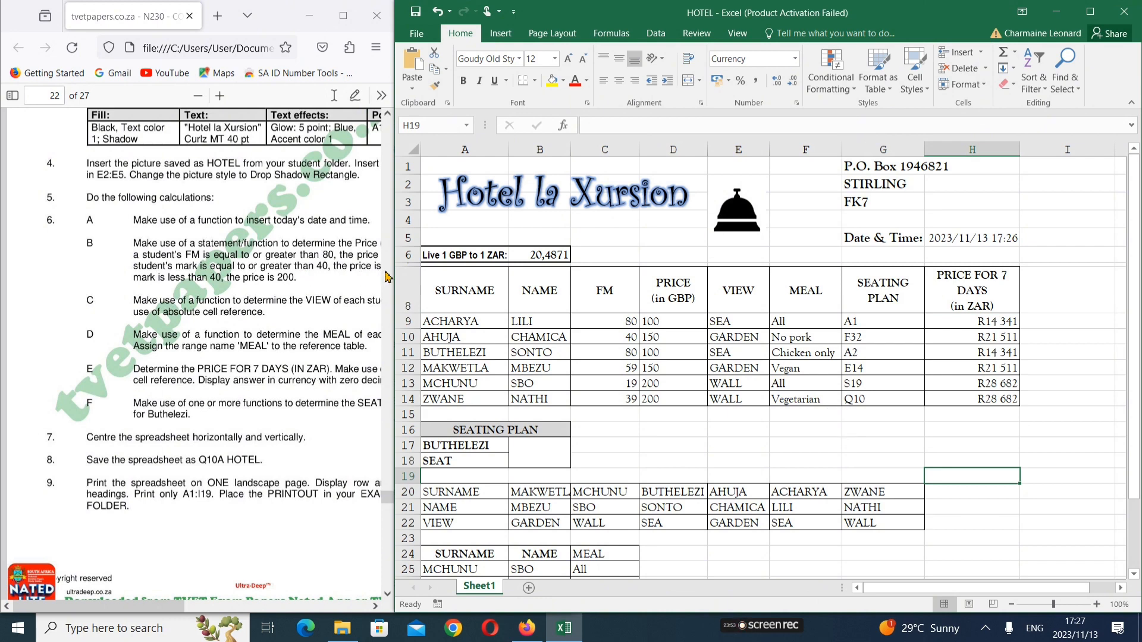
left_click_drag(394, 271, 438, 329)
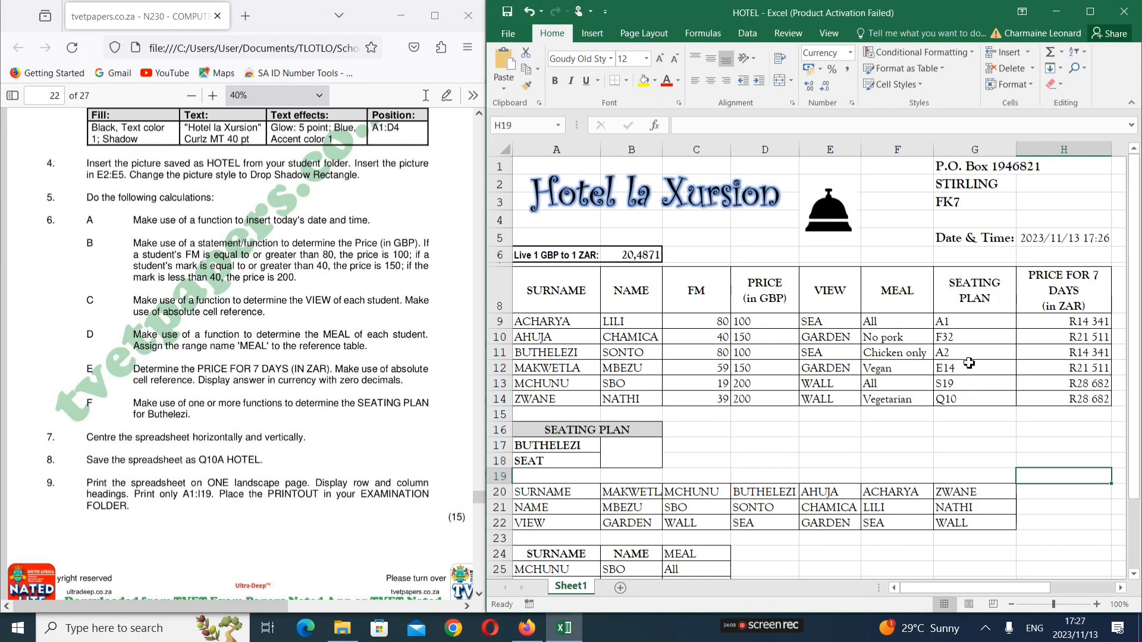
left_click(366, 529)
scroll(357, 527, "down", 4)
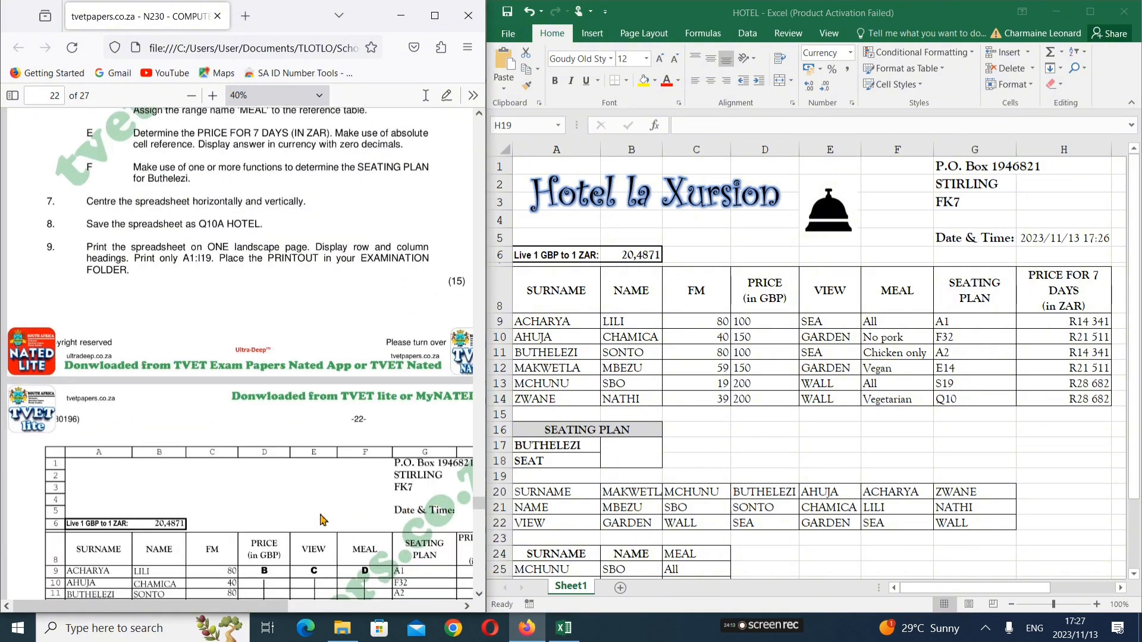
scroll(320, 519, "down", 4)
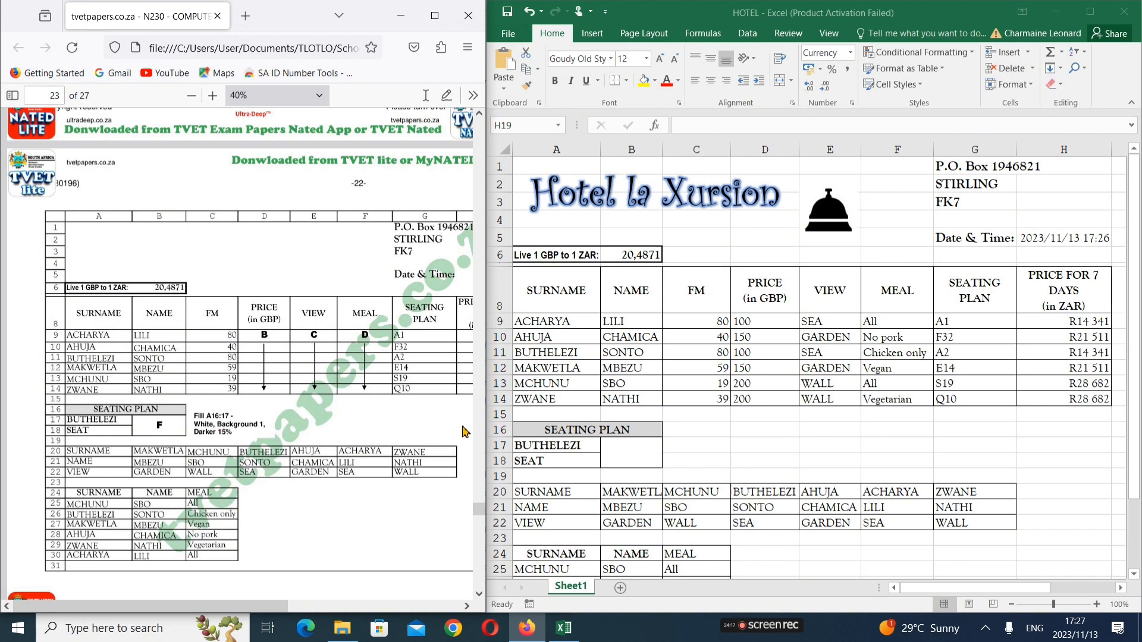
key("alt+Tab")
left_click(644, 447)
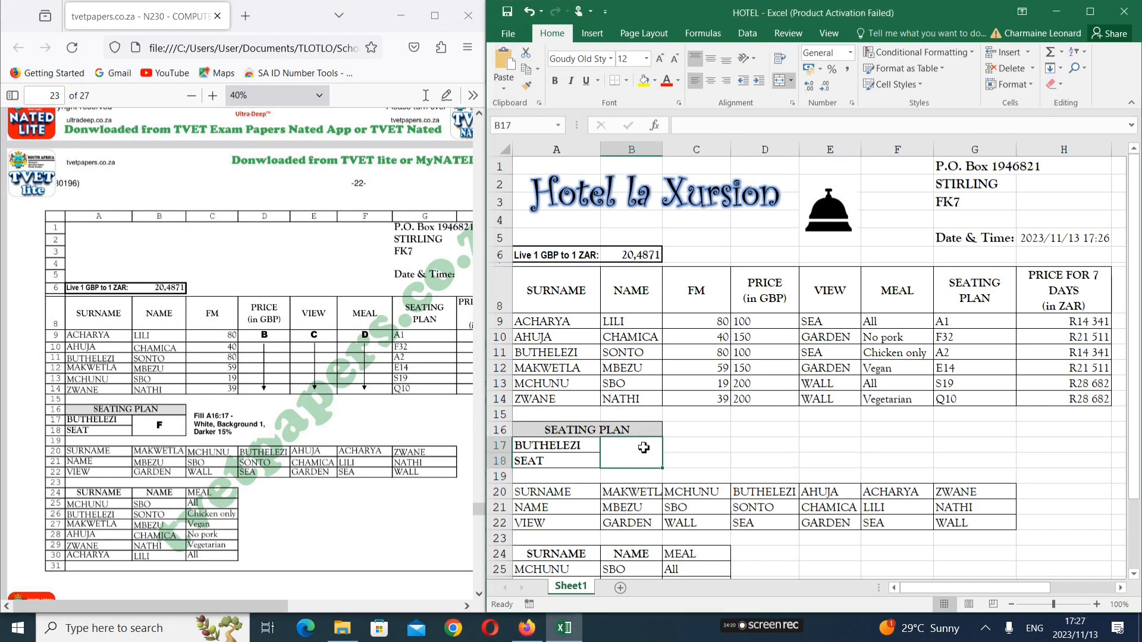
left_click(308, 474)
scroll(307, 474, "up", 10)
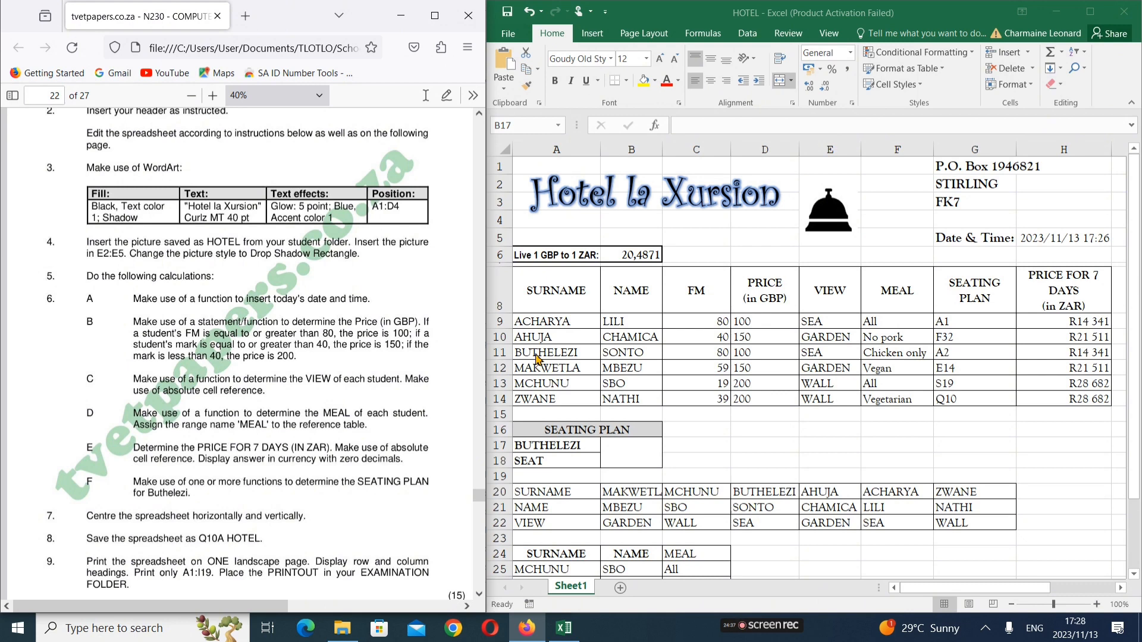
left_click(582, 354)
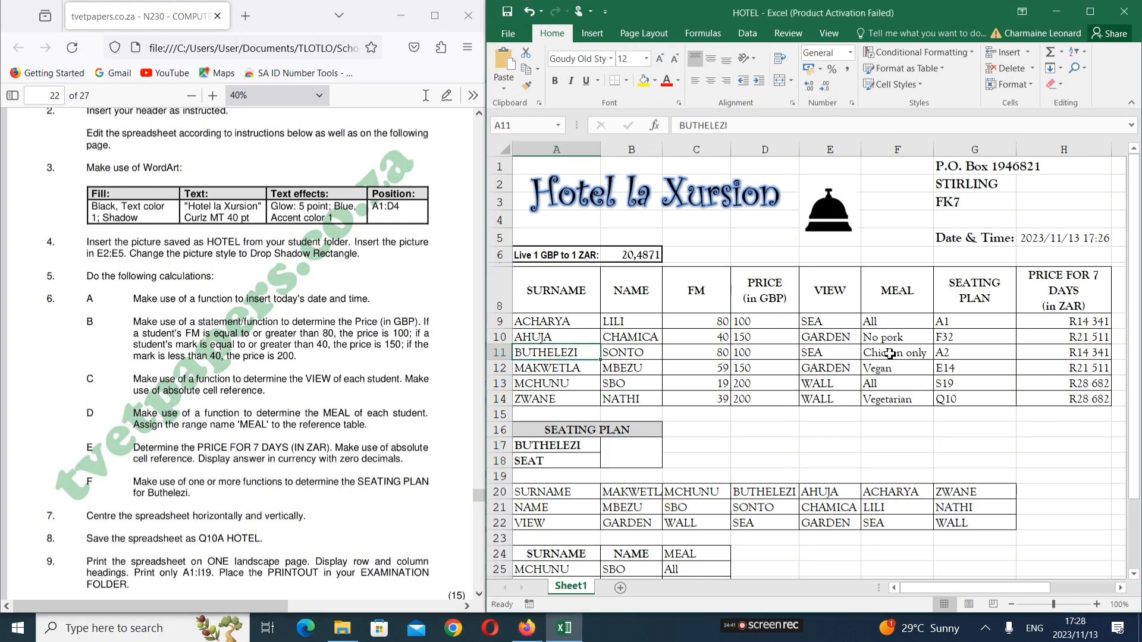
left_click(973, 355)
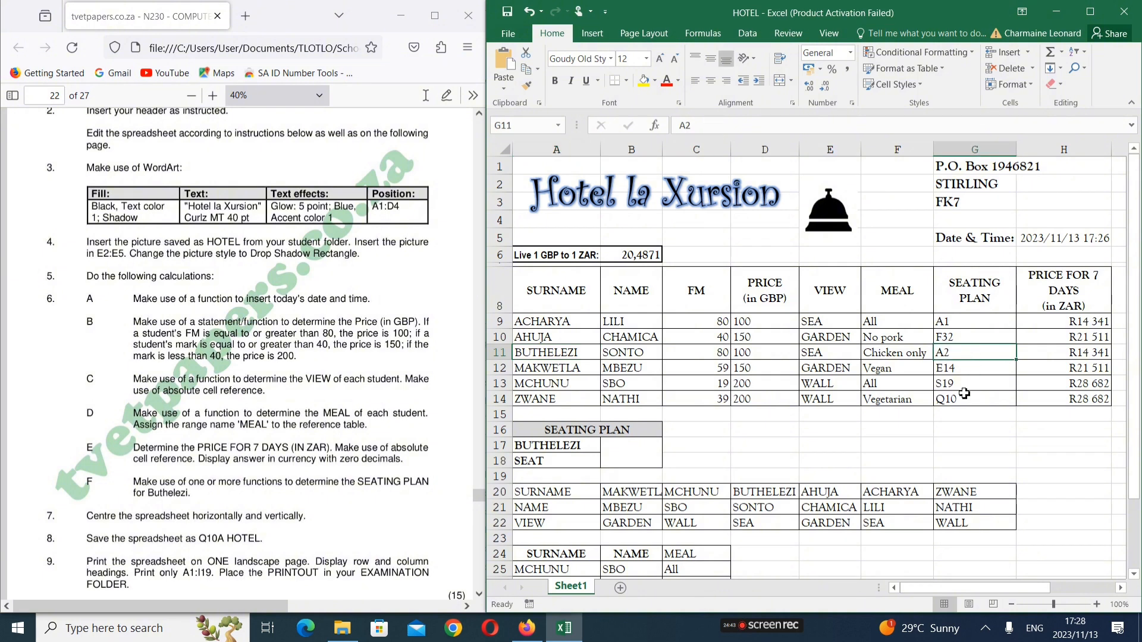
left_click(637, 457)
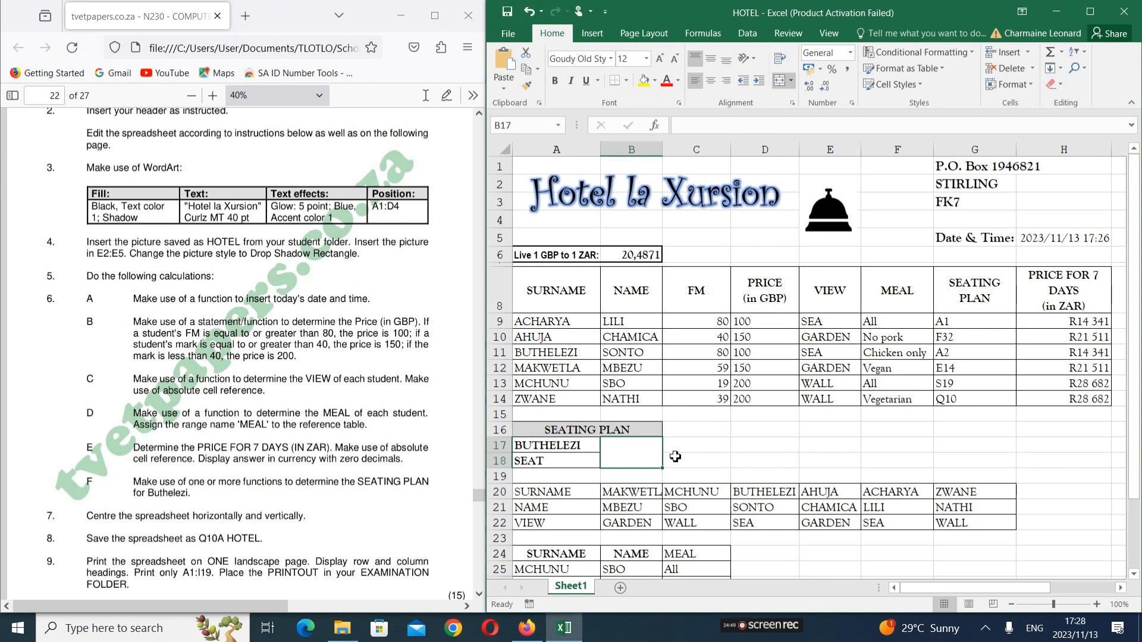
Enter =INDEX(G9:G14;MATCH(A17;A9:A14)) in B17, returning A2 for BUTHELEZI
type("=IN")
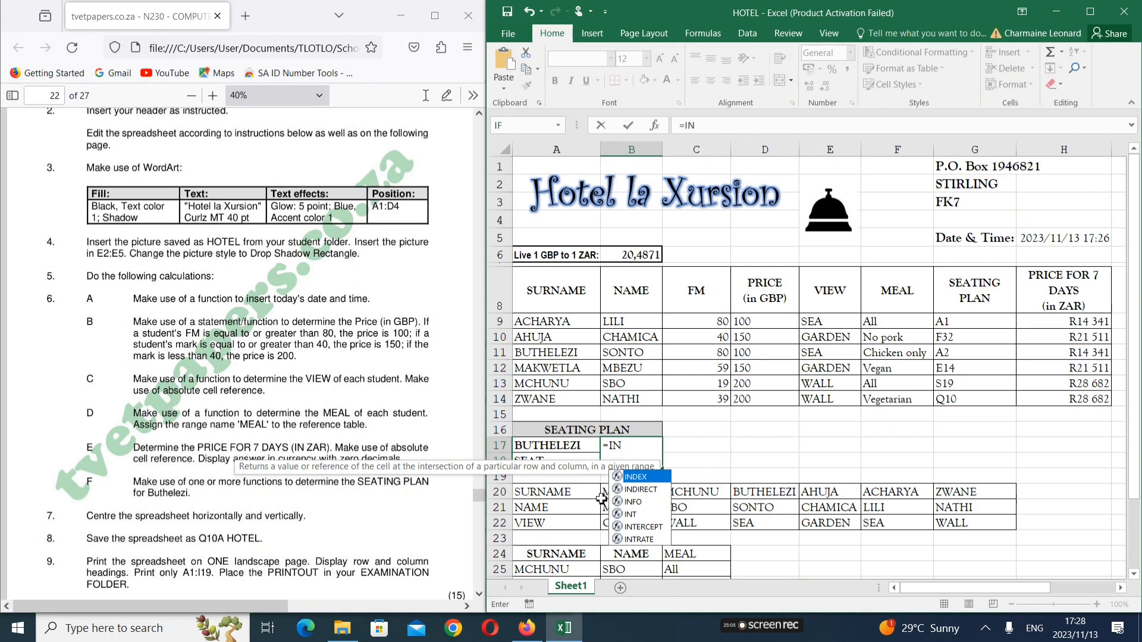
double_click(636, 477)
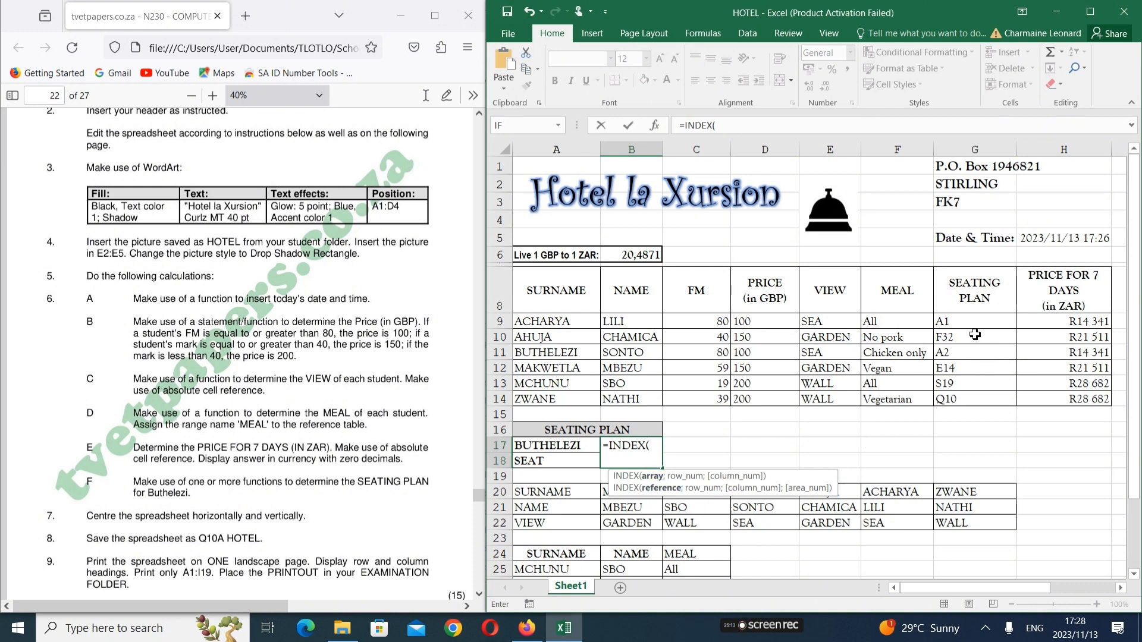
left_click_drag(968, 323, 964, 398)
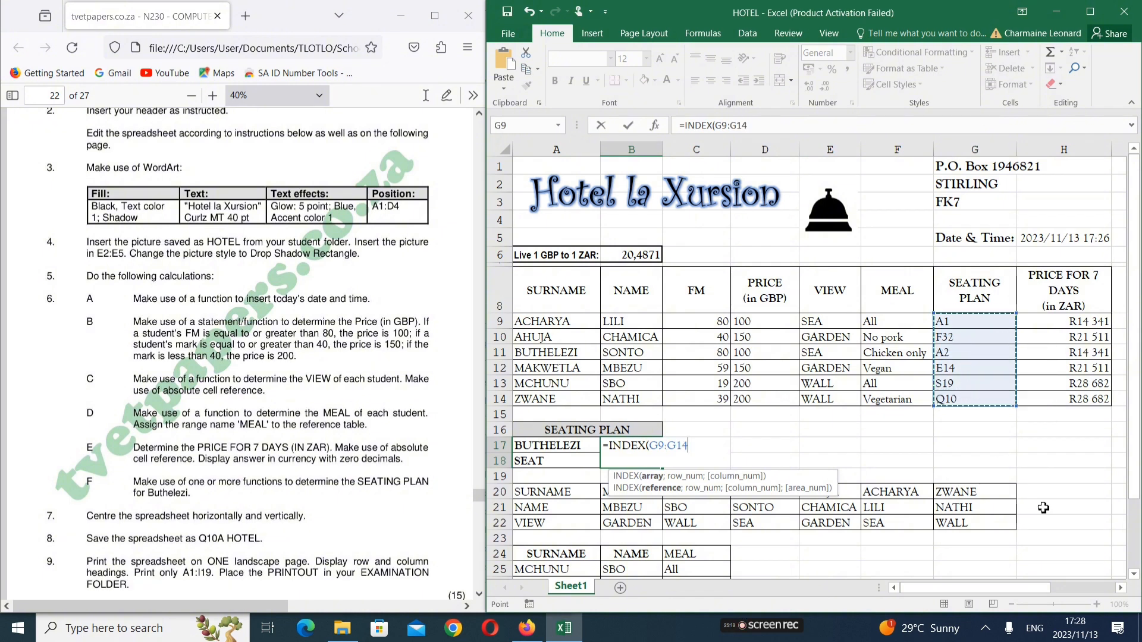
type(";")
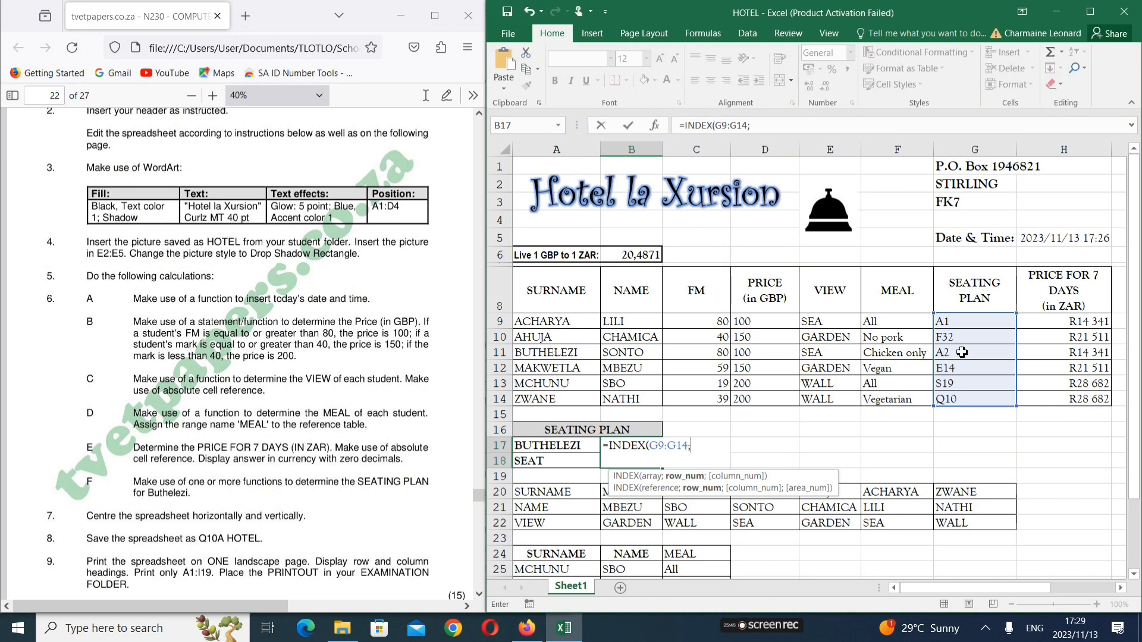
type("MATCH")
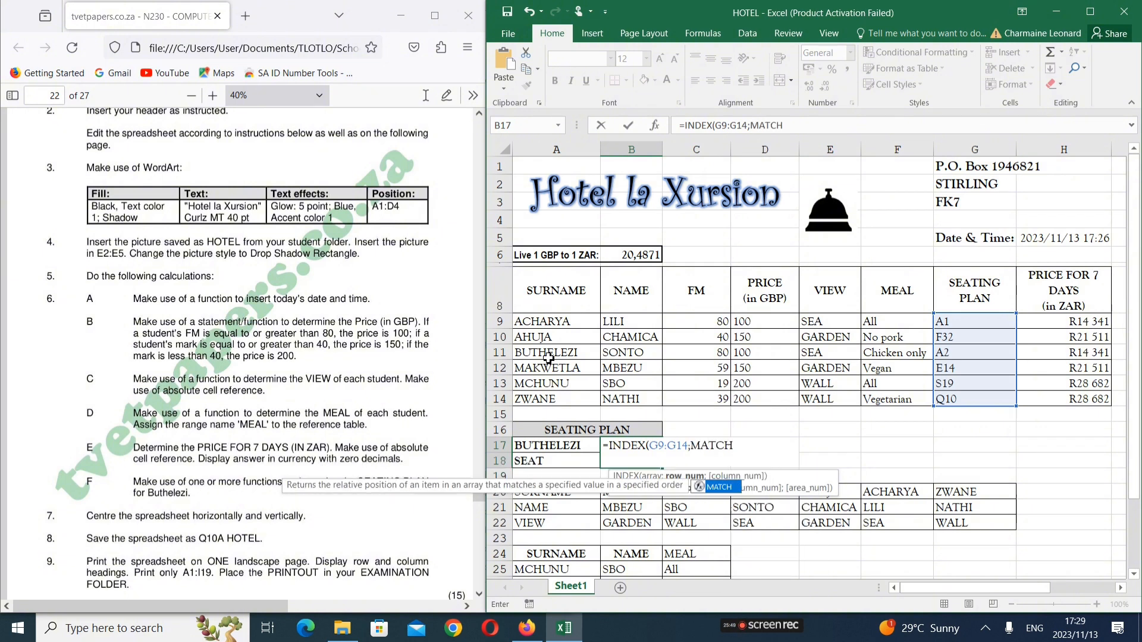
type("(")
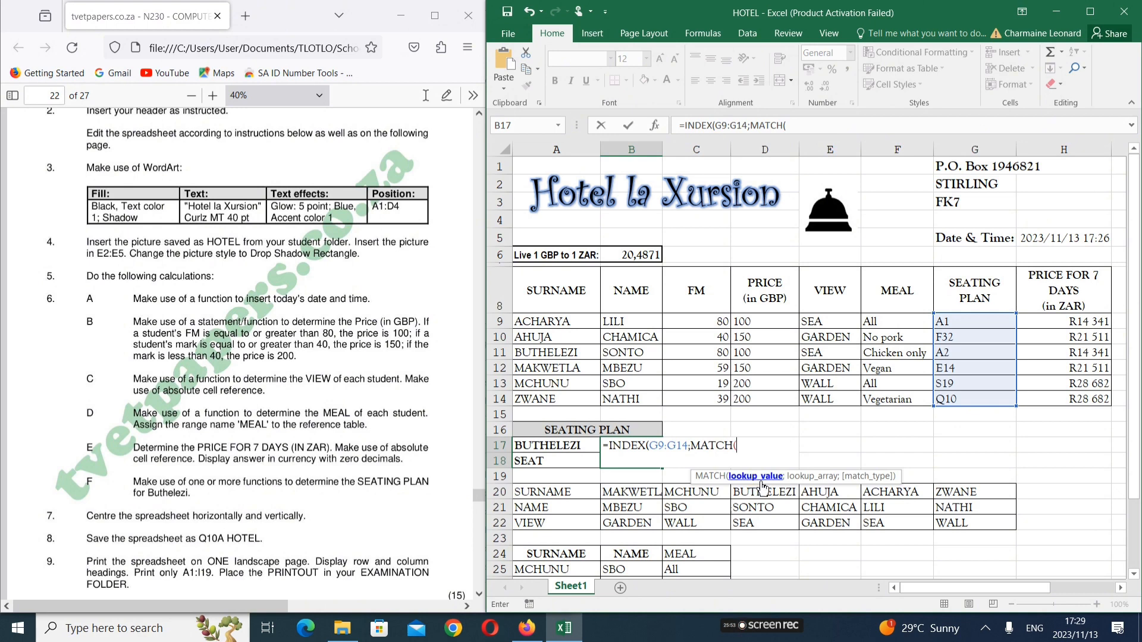
left_click(551, 446)
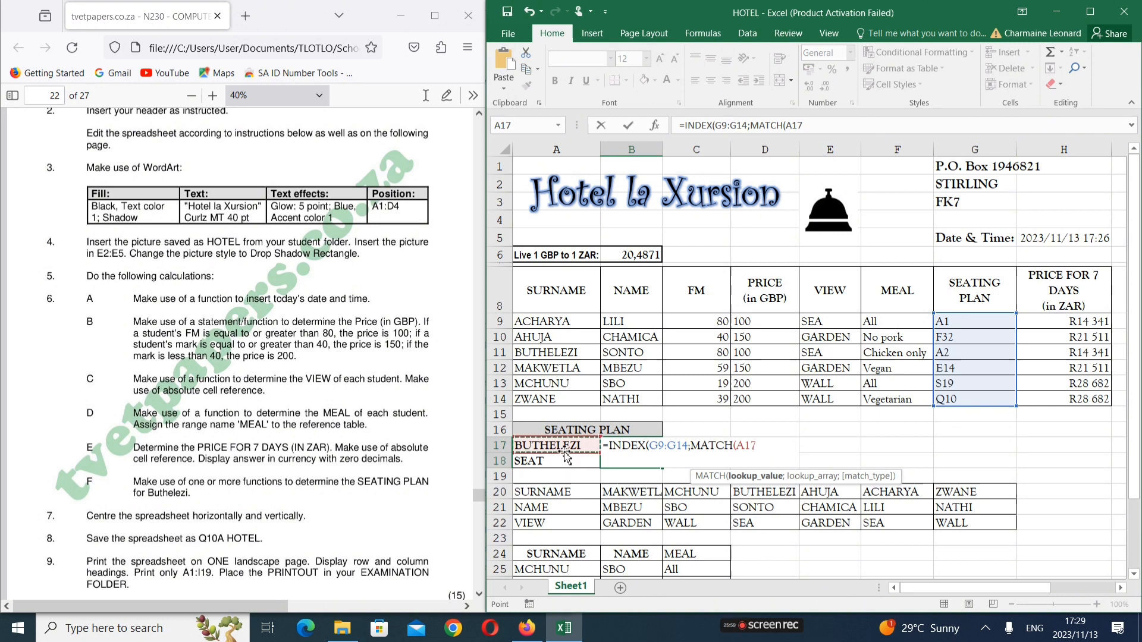
type(";")
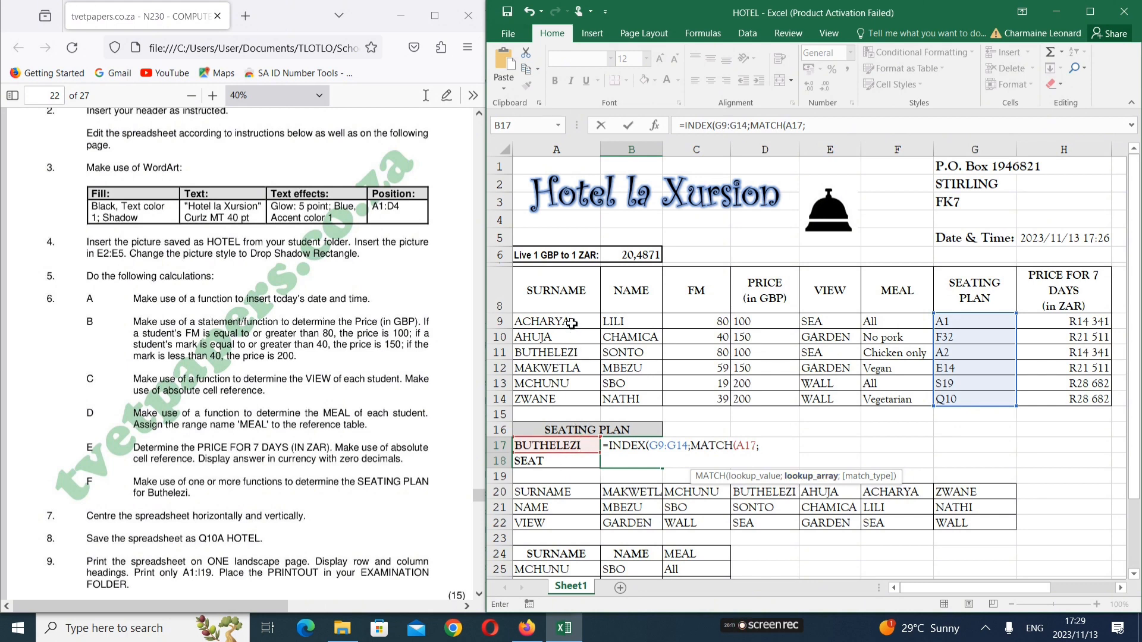
left_click_drag(572, 323, 562, 394)
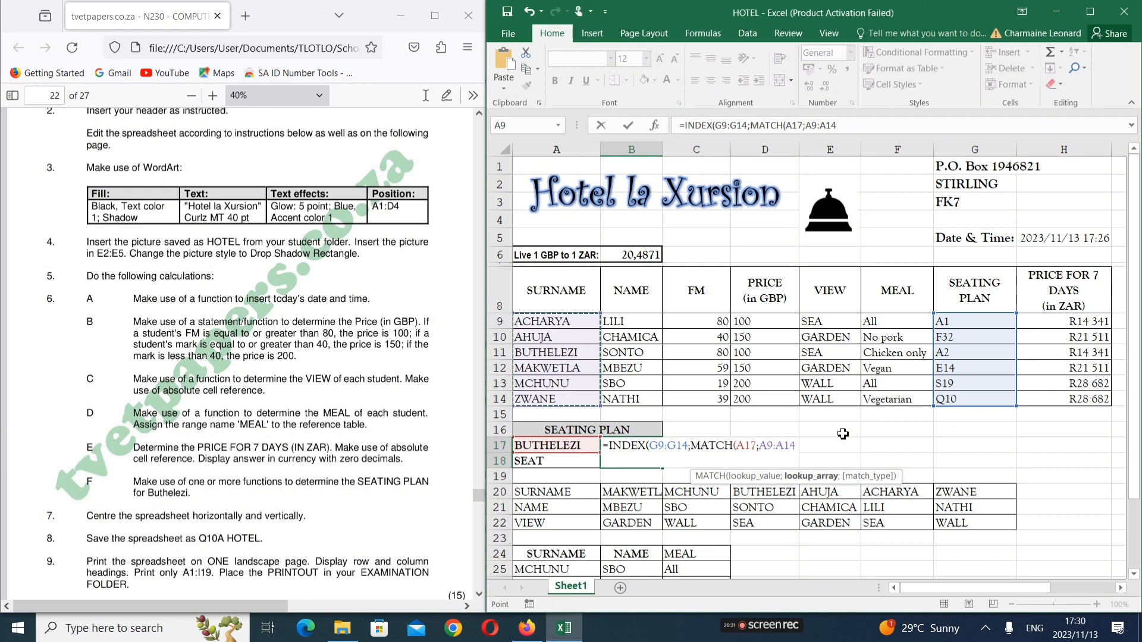
type(")")
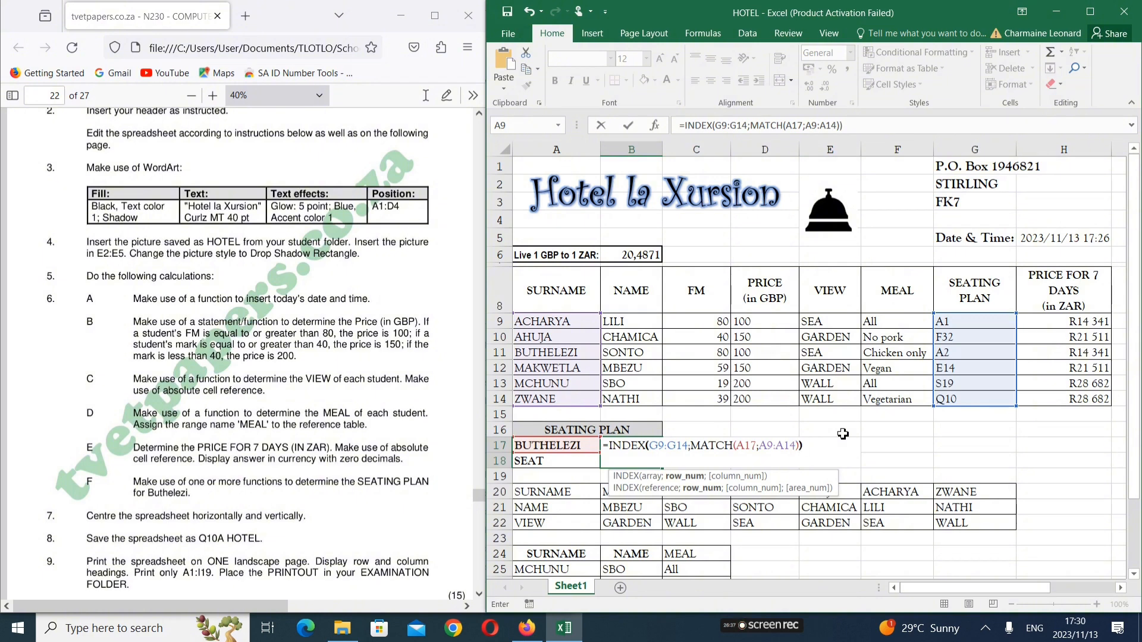
key("Return")
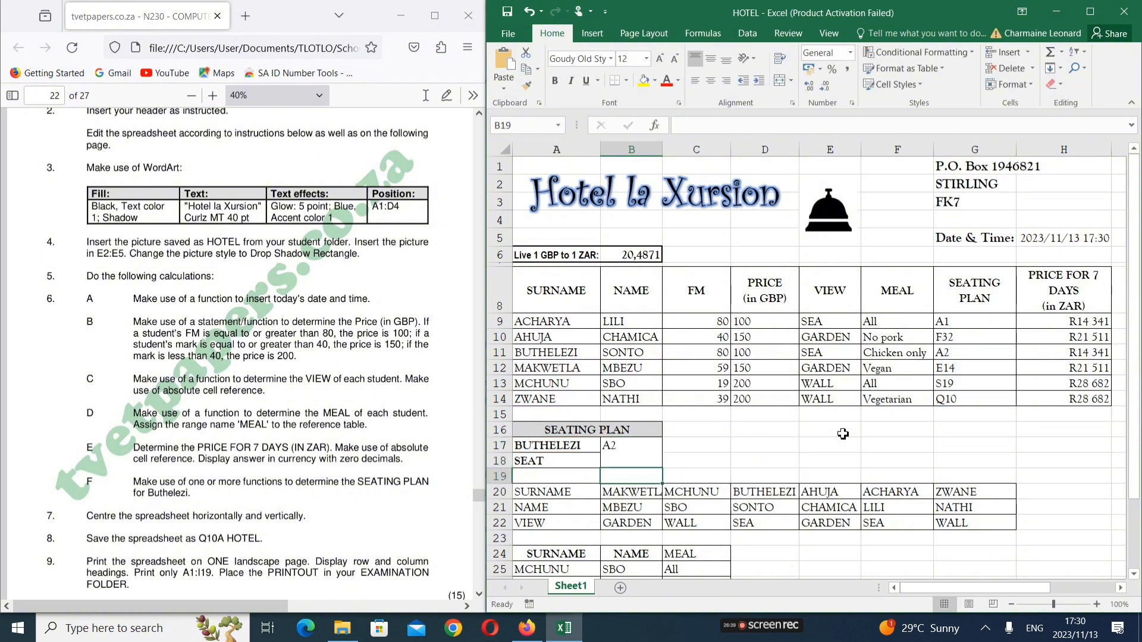
left_click(605, 451)
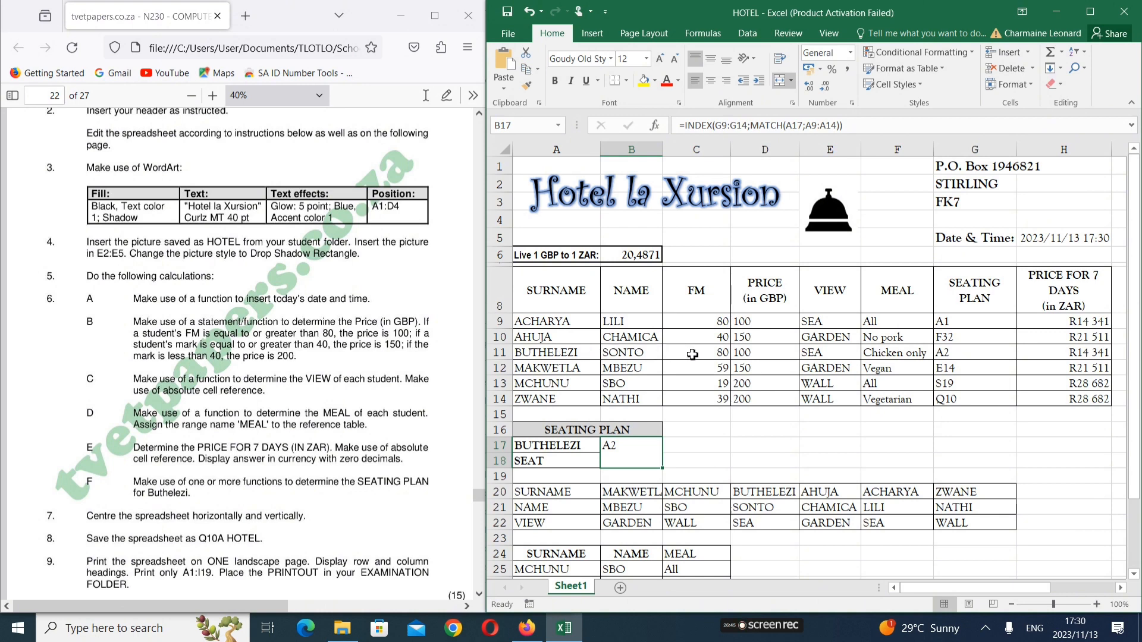
left_click(957, 351)
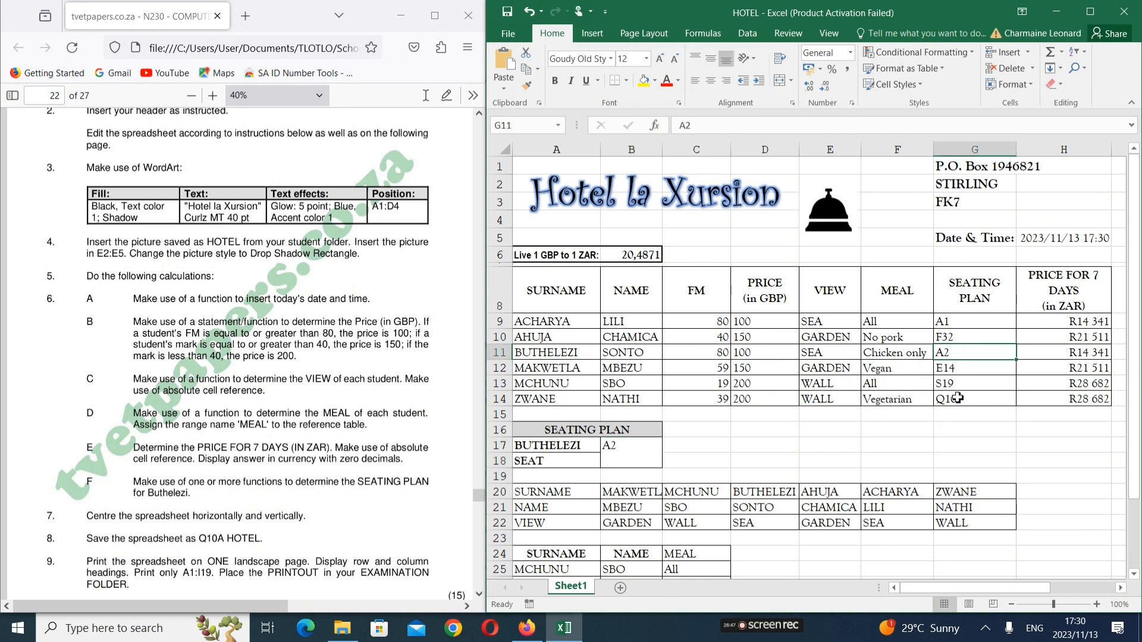
left_click(964, 372)
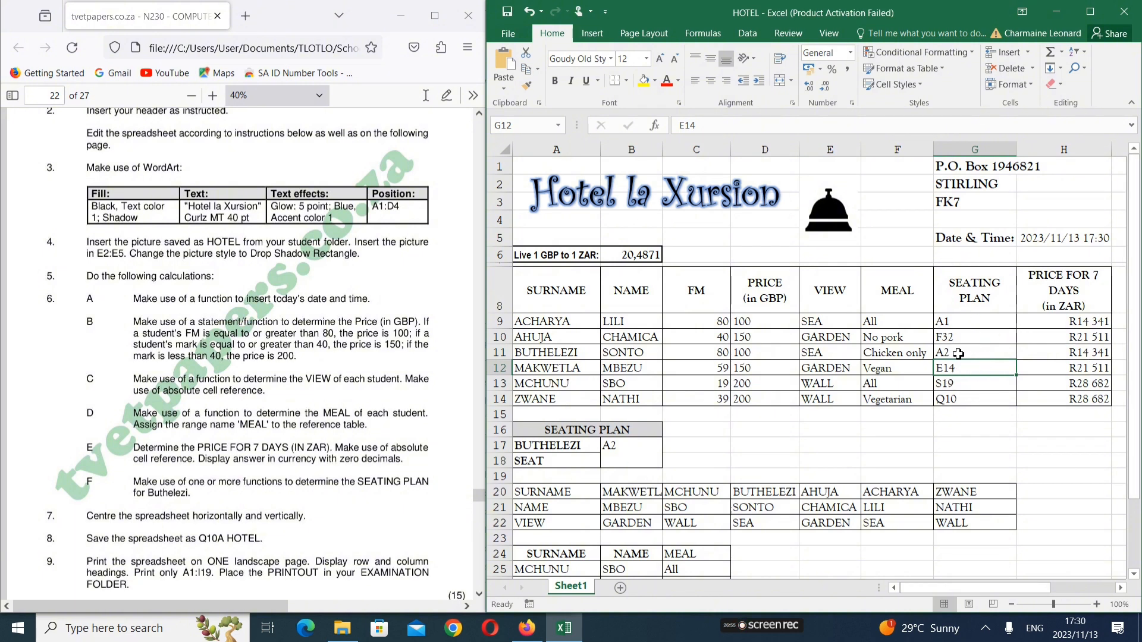
left_click(998, 347)
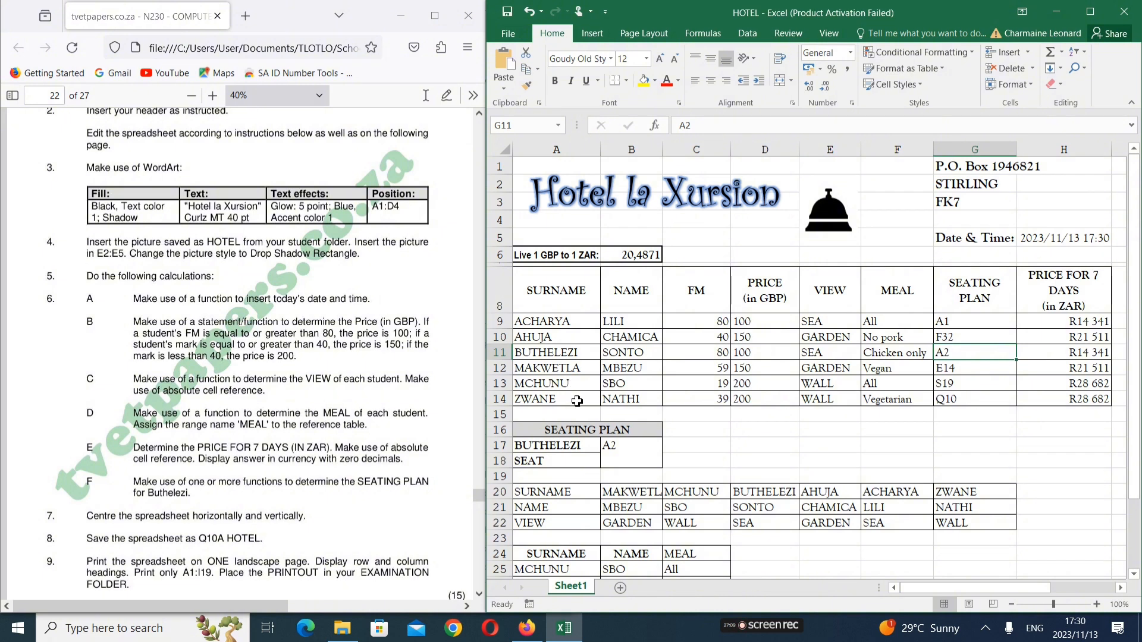
double_click(632, 450)
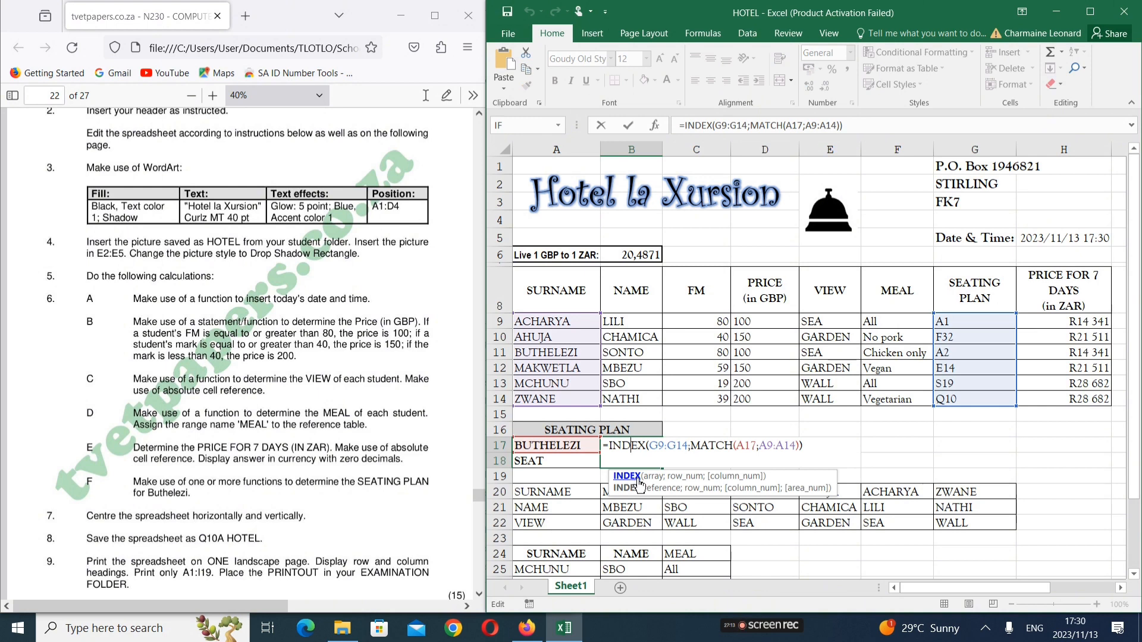
key("Return")
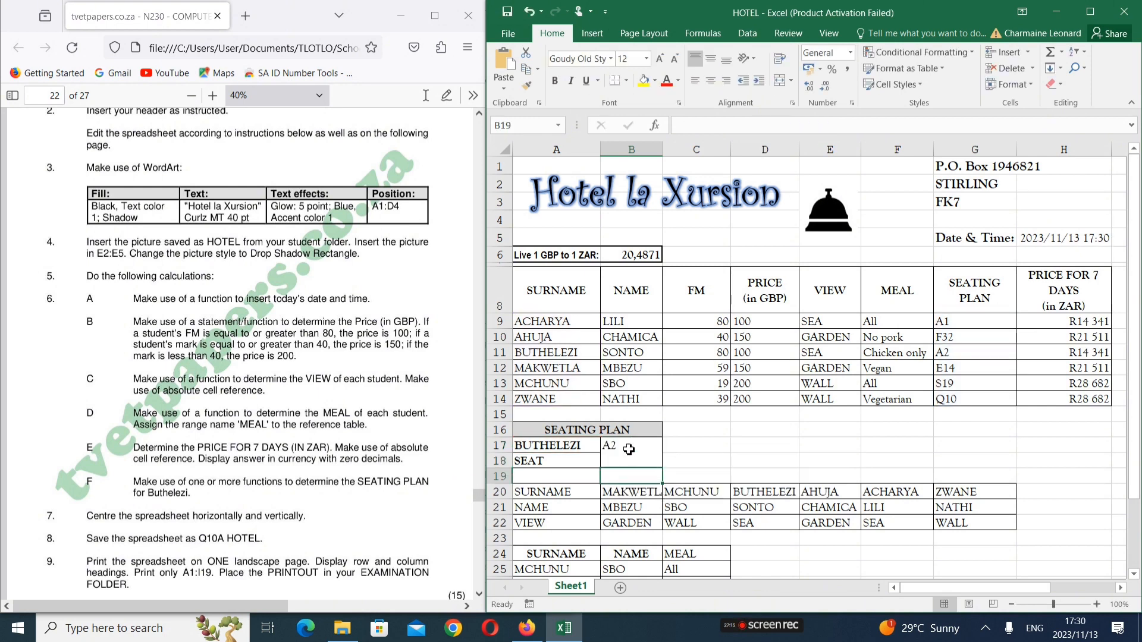
left_click(629, 447)
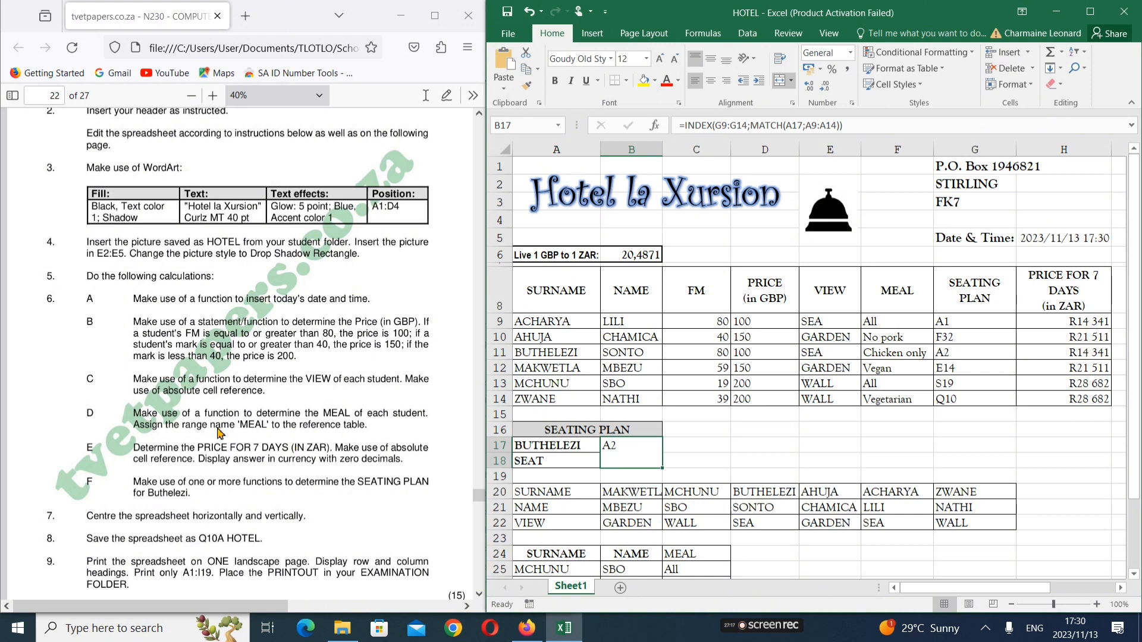
scroll(156, 495, "down", 1)
left_click(143, 501)
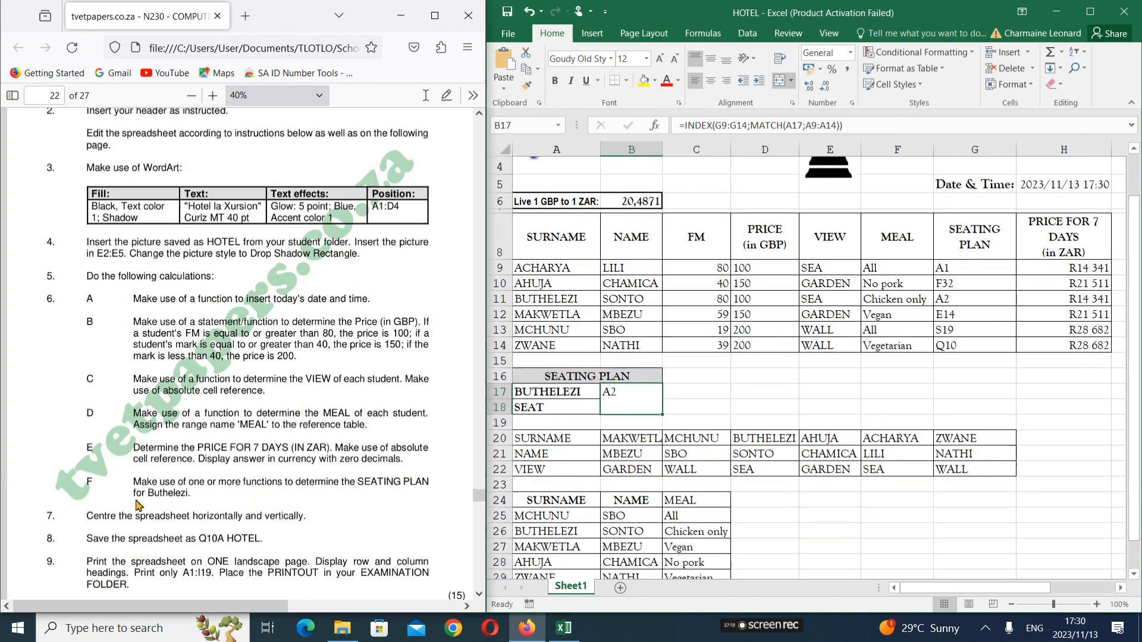
scroll(254, 489, "down", 10)
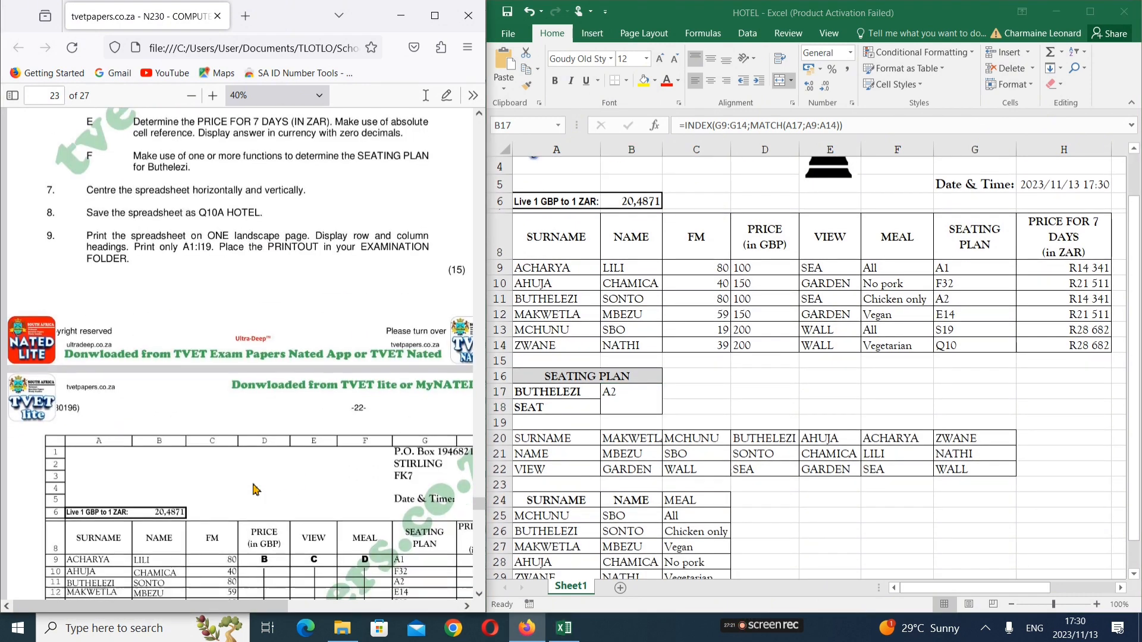
scroll(254, 489, "down", 4)
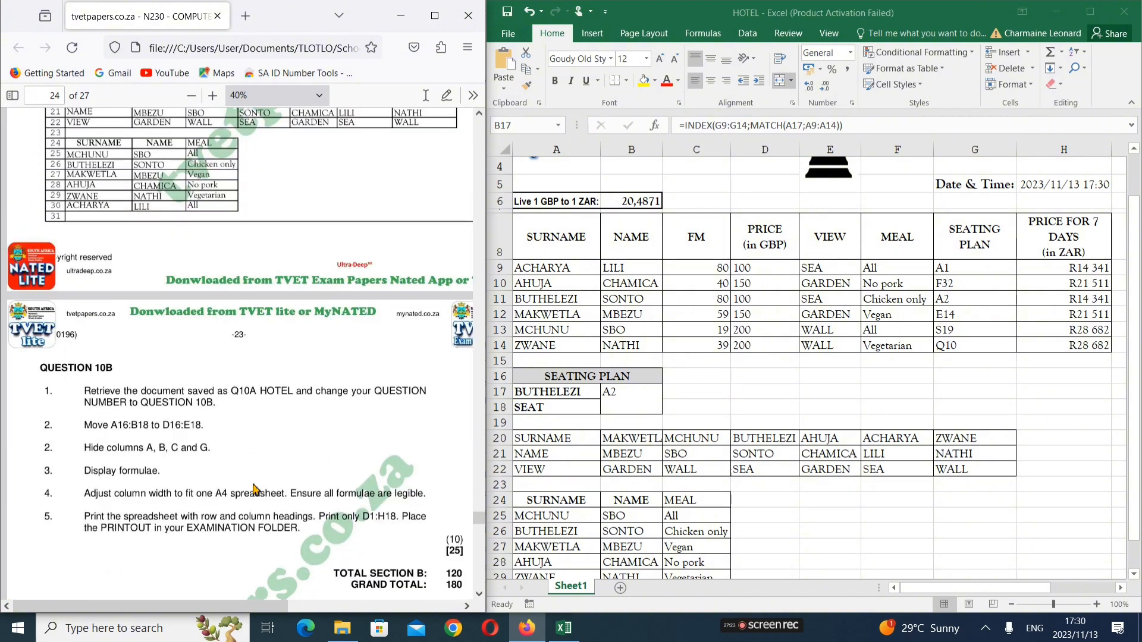
scroll(255, 489, "up", 6)
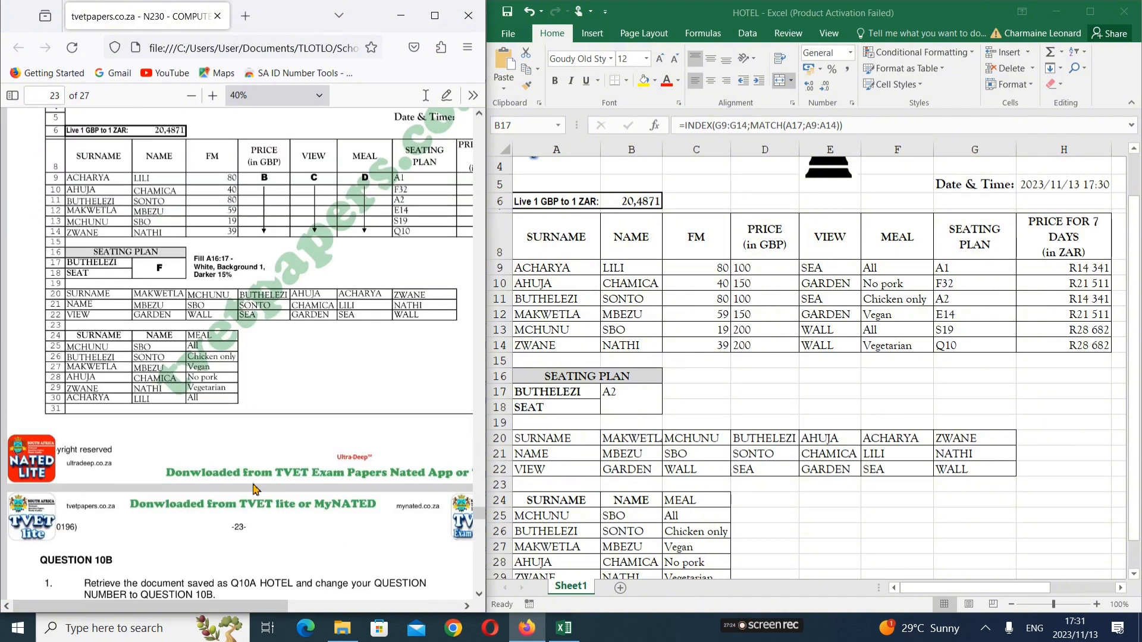
scroll(254, 489, "up", 2)
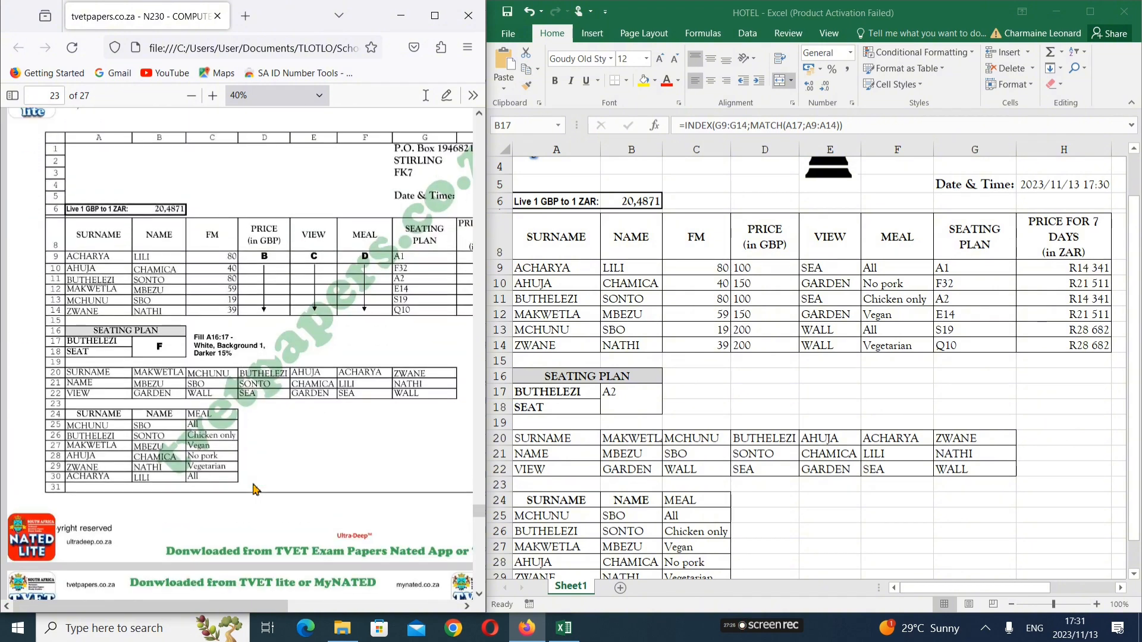
scroll(255, 489, "up", 4)
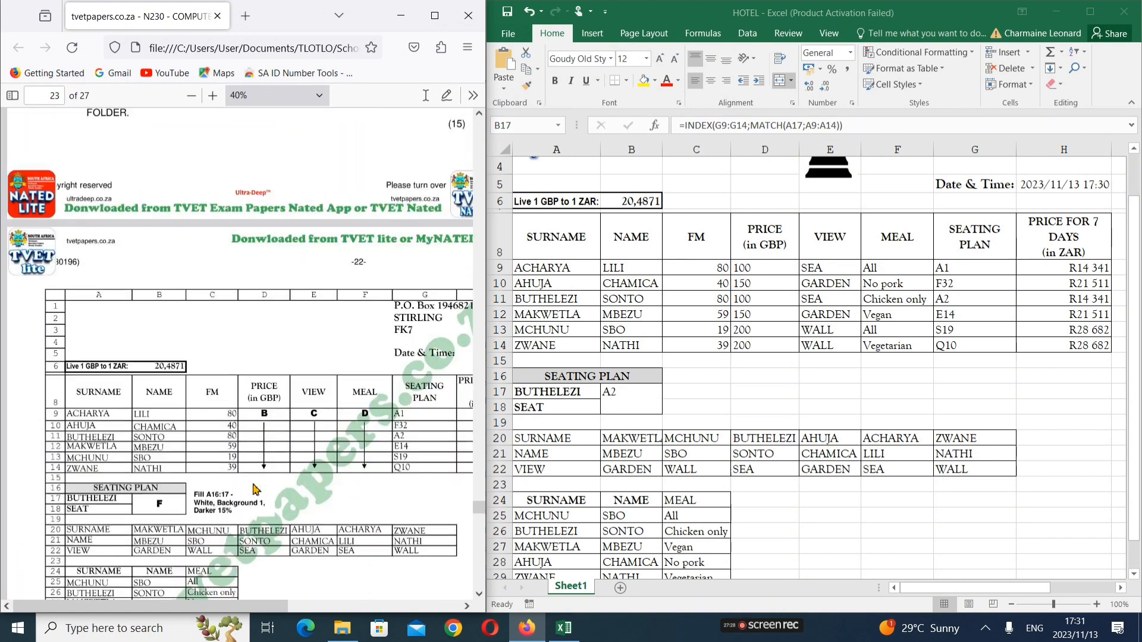
scroll(255, 489, "up", 10)
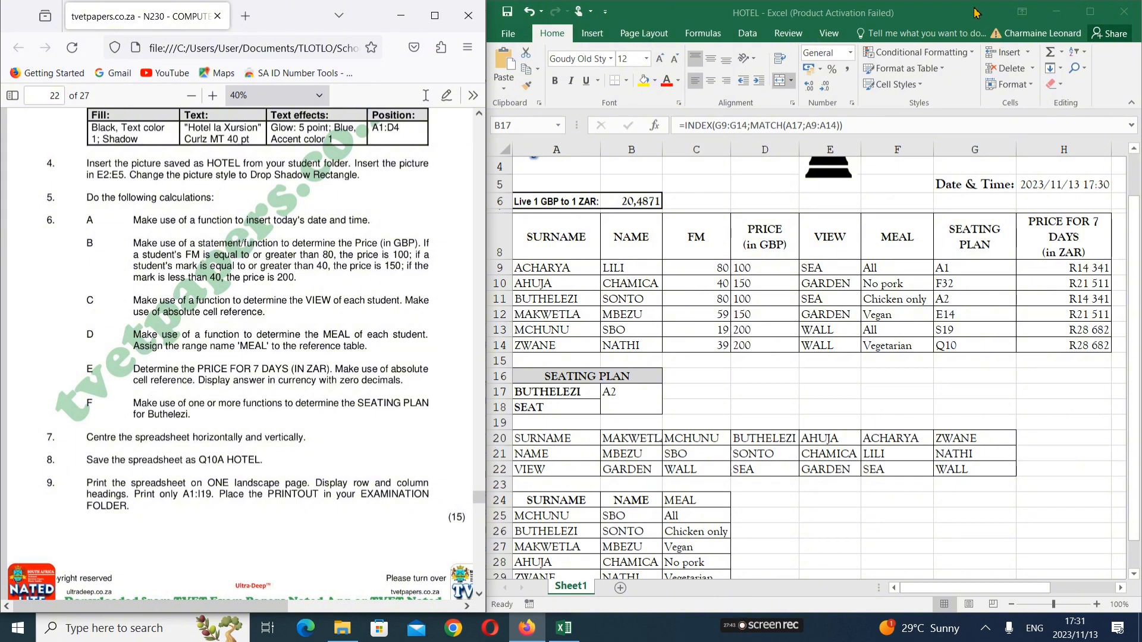
Tick Horizontally and Vertically centring on the Page Setup Margins tab and check the print preview
left_click(1081, 23)
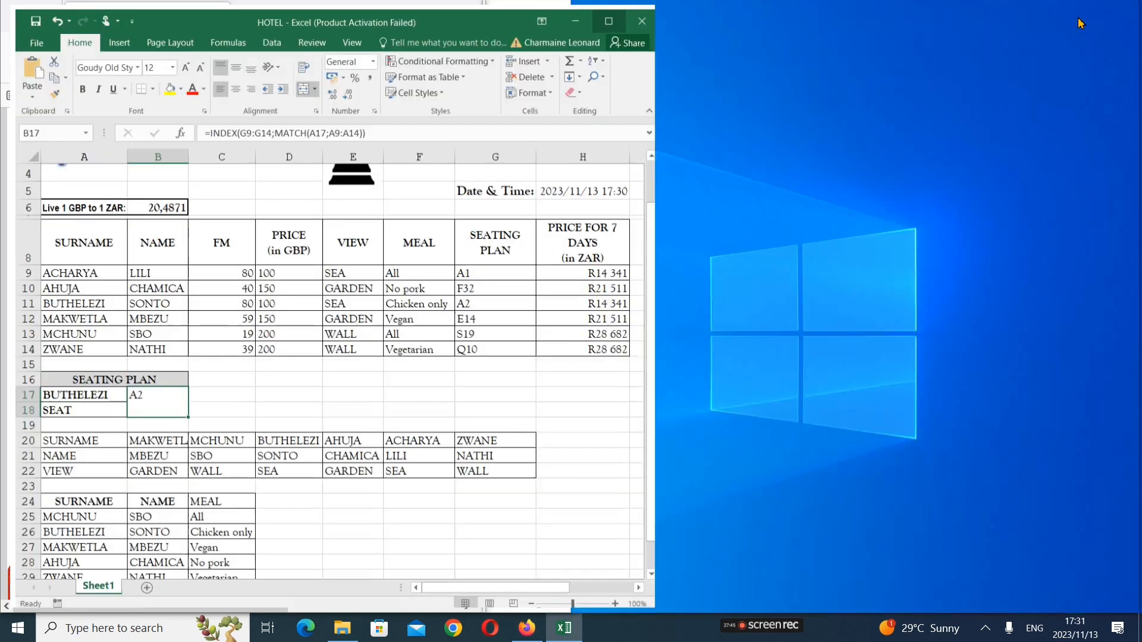
left_click(158, 34)
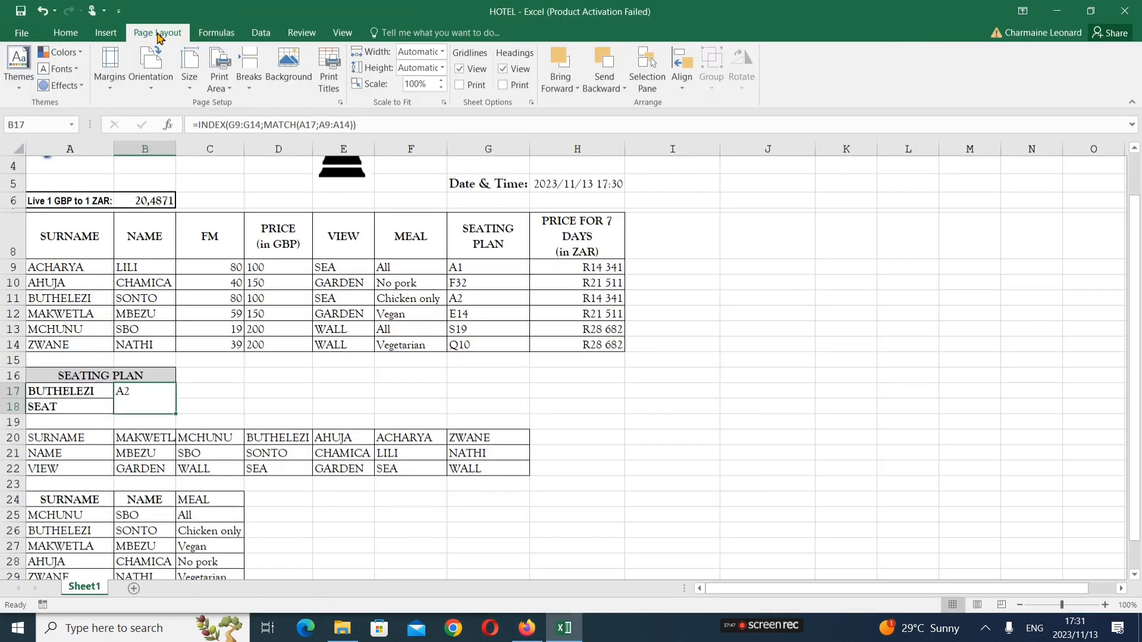
left_click(341, 104)
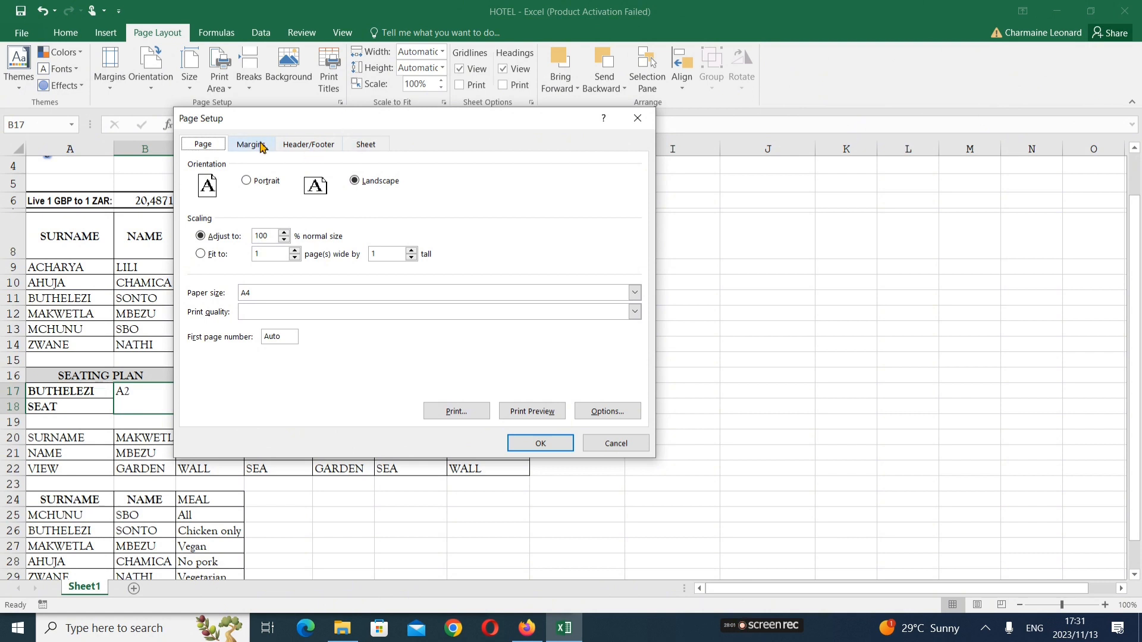
left_click(313, 149)
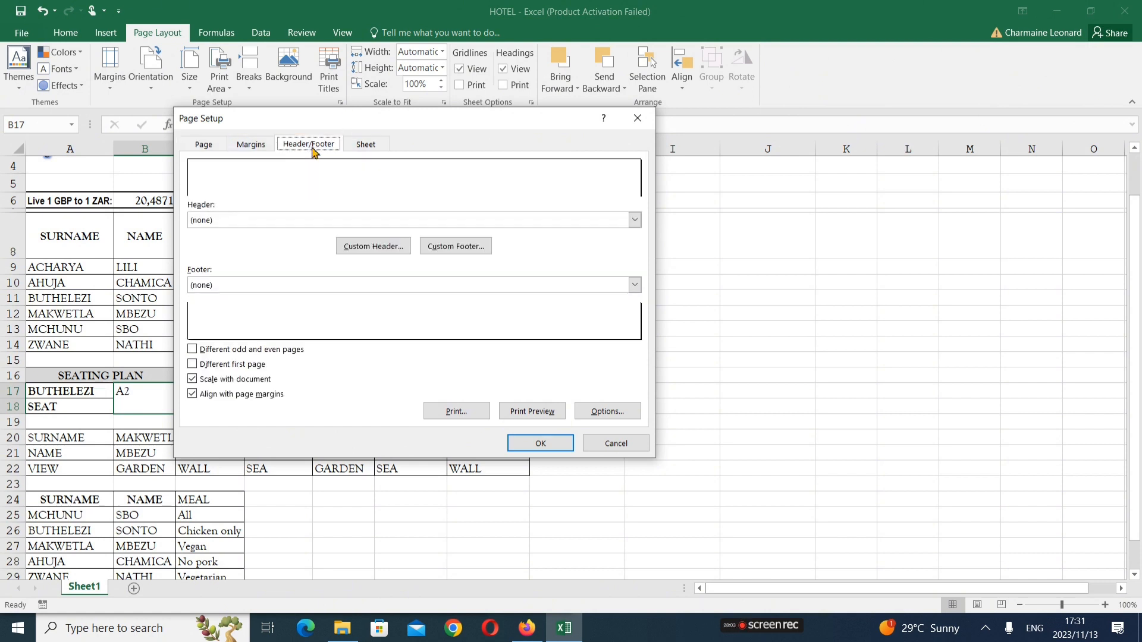
left_click(254, 146)
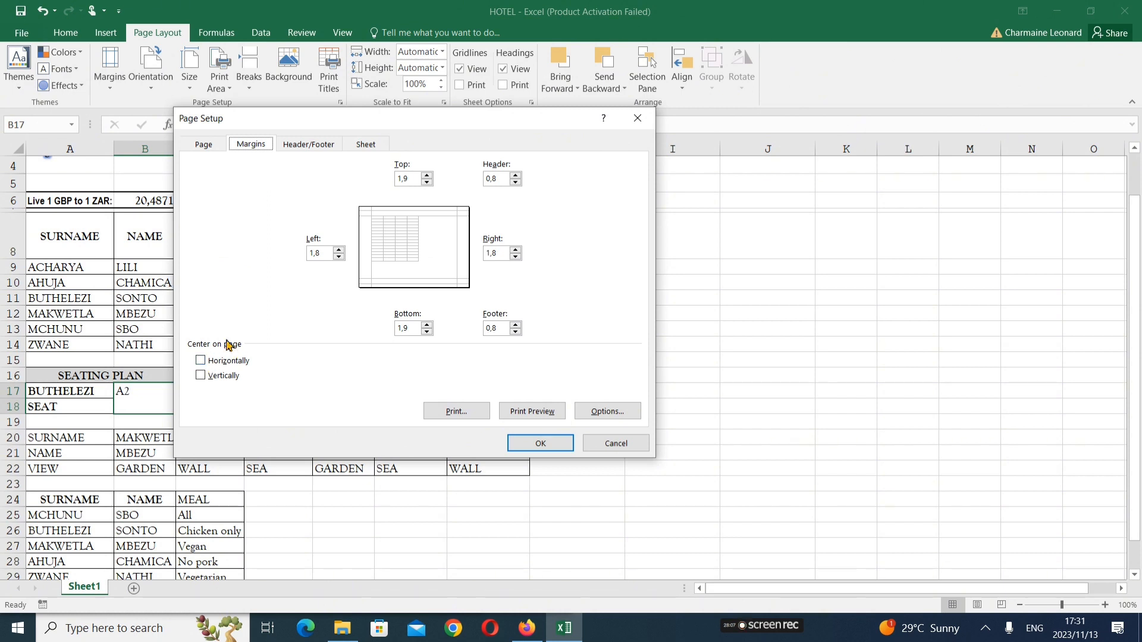
left_click(200, 363)
left_click(200, 376)
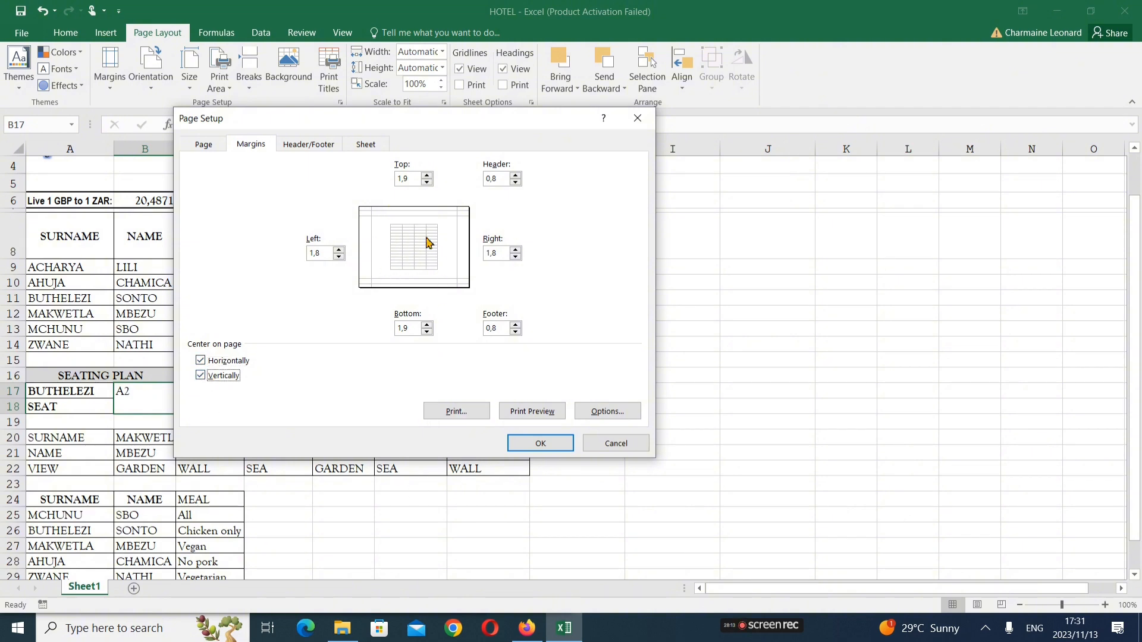
left_click(554, 411)
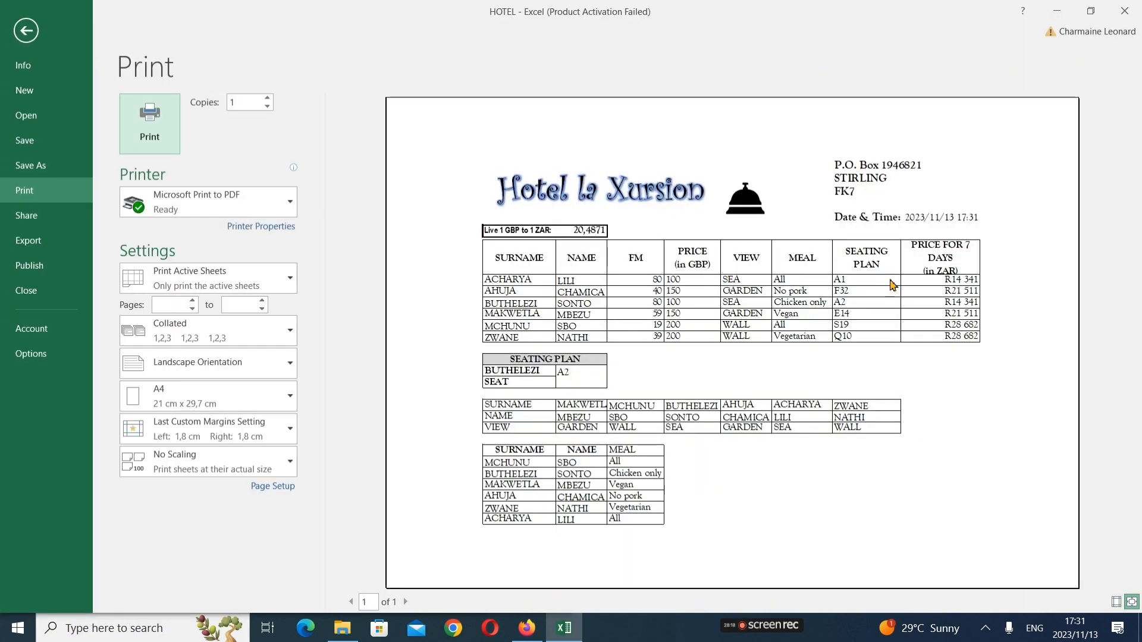
left_click(26, 30)
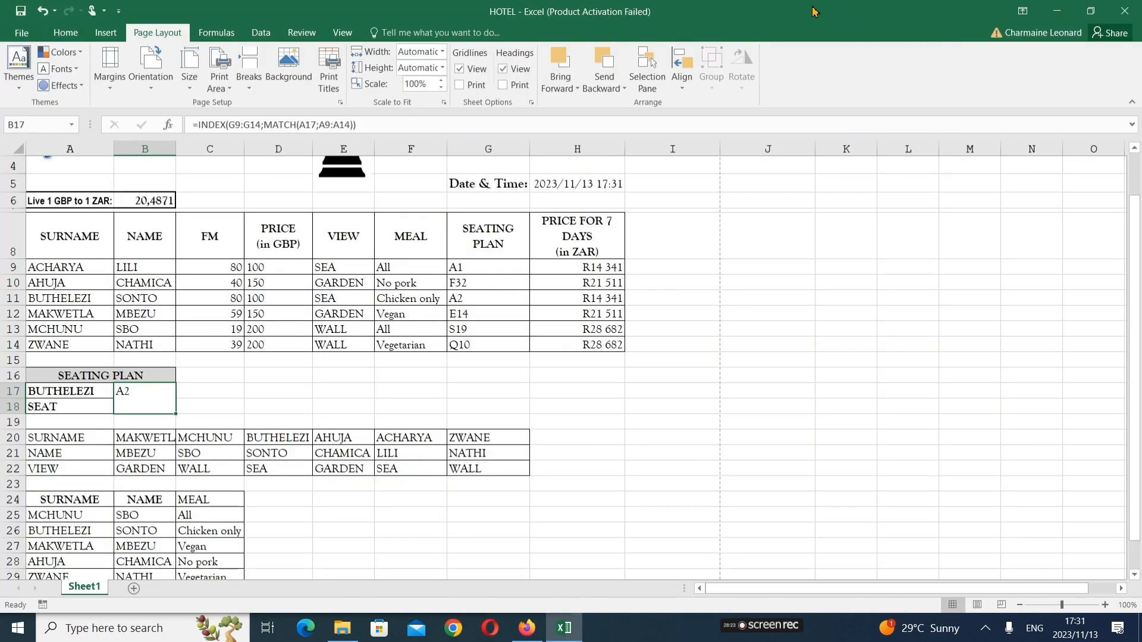
Dock Excel beside the instructions PDF and open the print preview, keeping landscape orientation
key("super+Right")
left_click(415, 200)
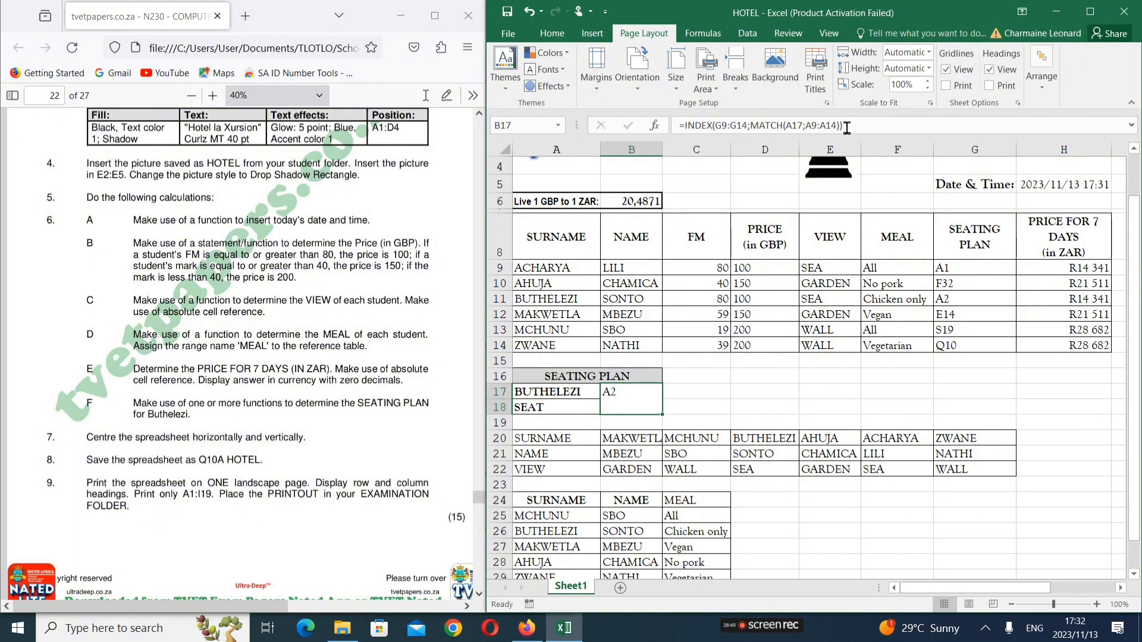
left_click(517, 41)
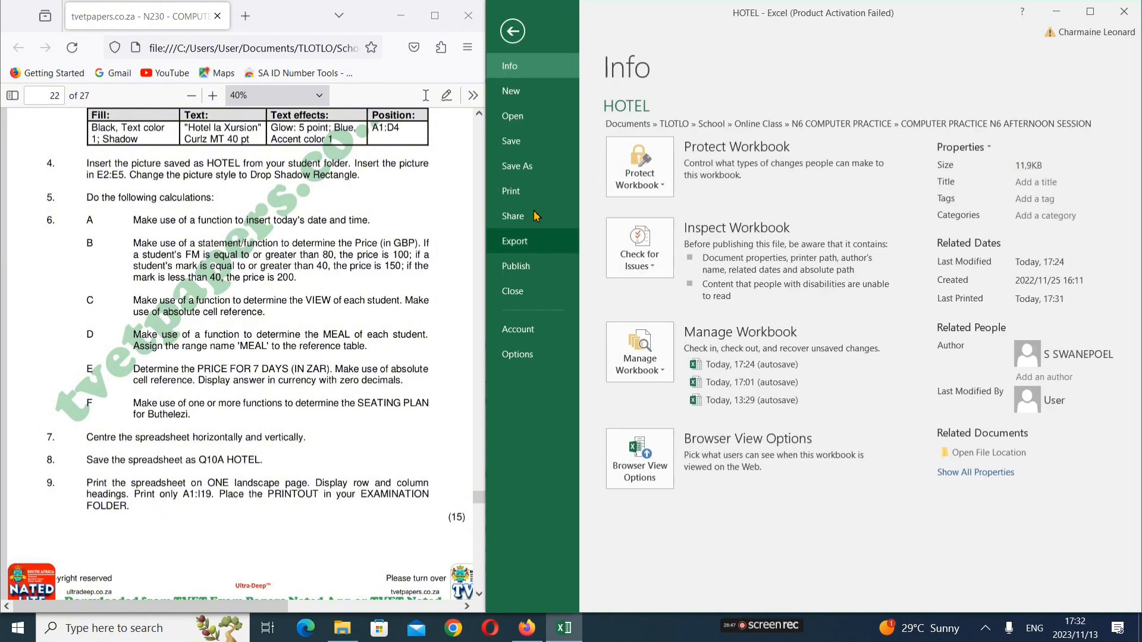
left_click(511, 191)
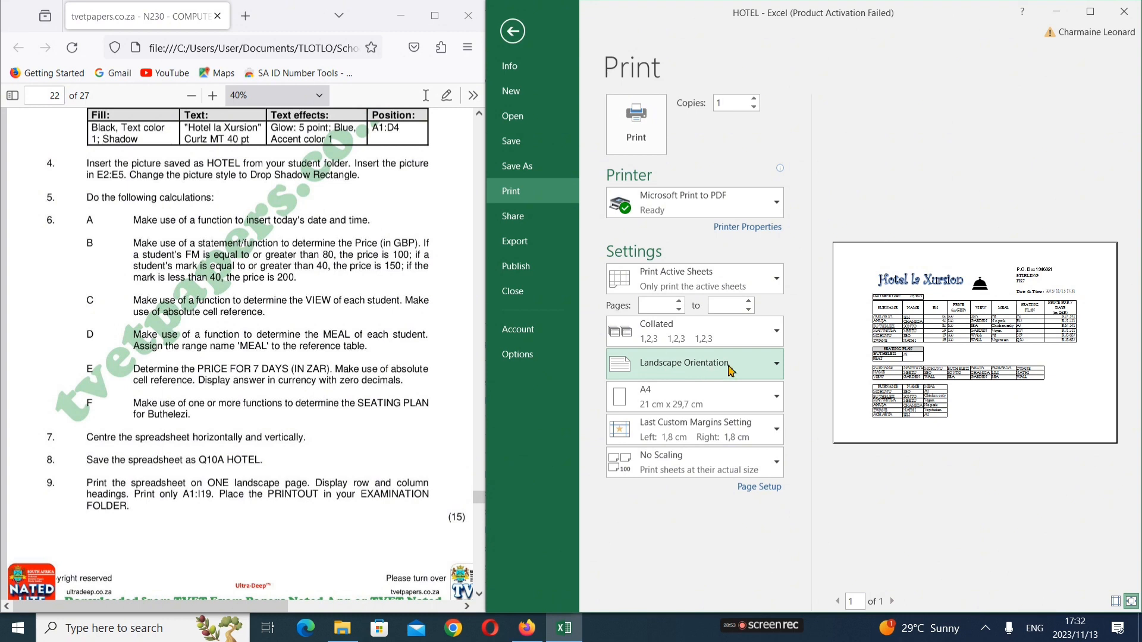
left_click(730, 370)
left_click(731, 370)
Turn on Row and column headings in Page Setup's Sheet options and confirm
left_click(762, 488)
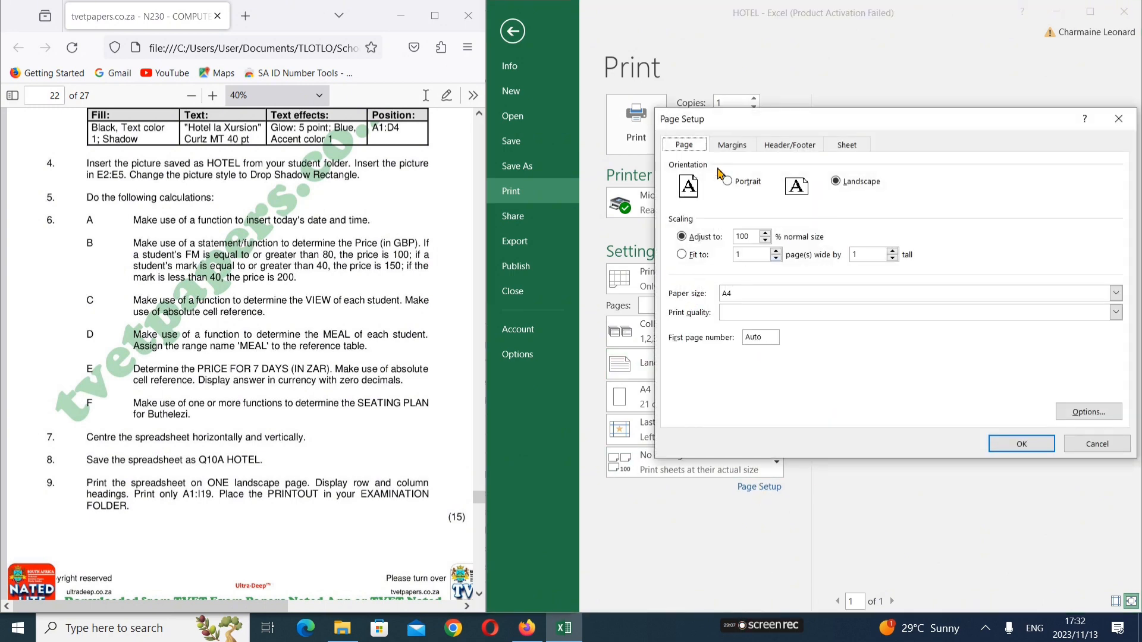
left_click(848, 147)
left_click(712, 303)
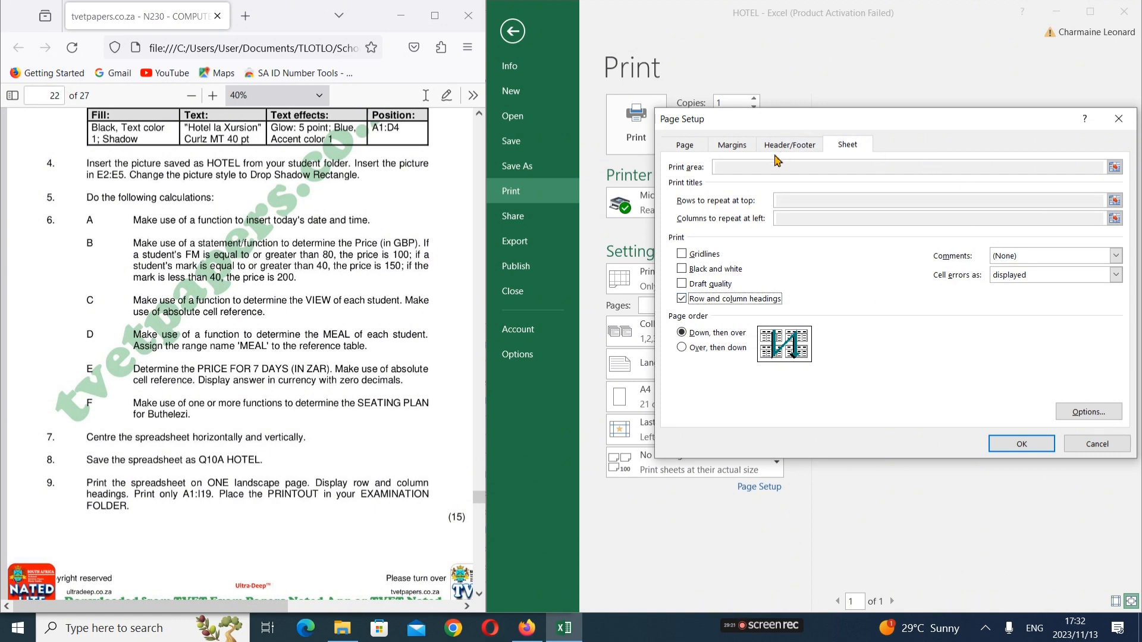
left_click(1022, 444)
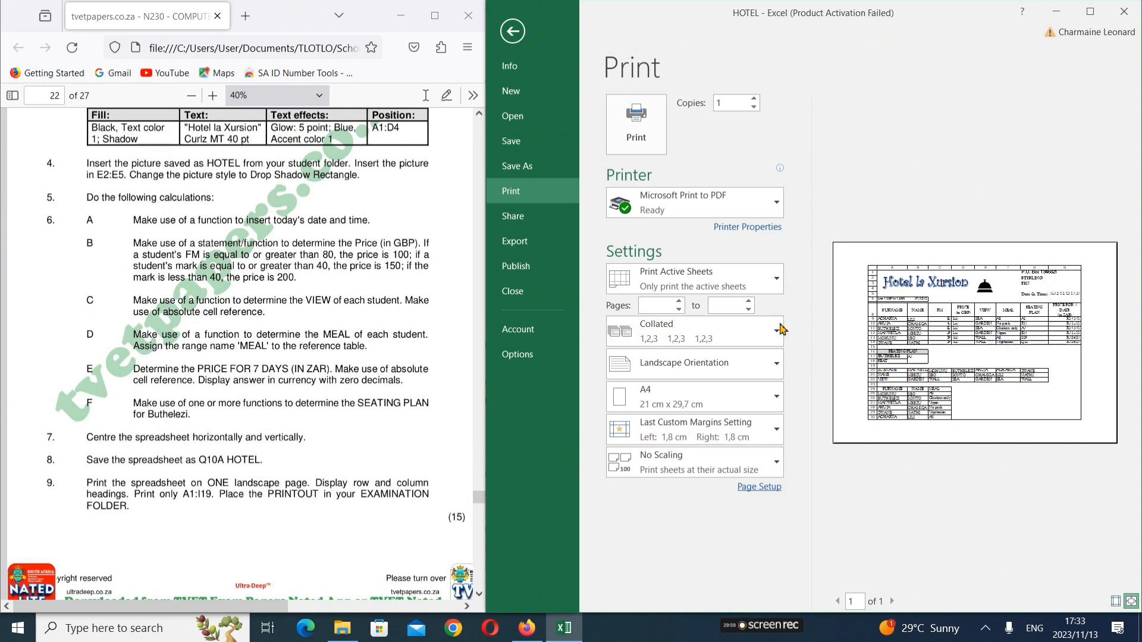
Review every Page Setup tab and the PDF printer properties, then return to the HOTEL sheet
left_click(756, 489)
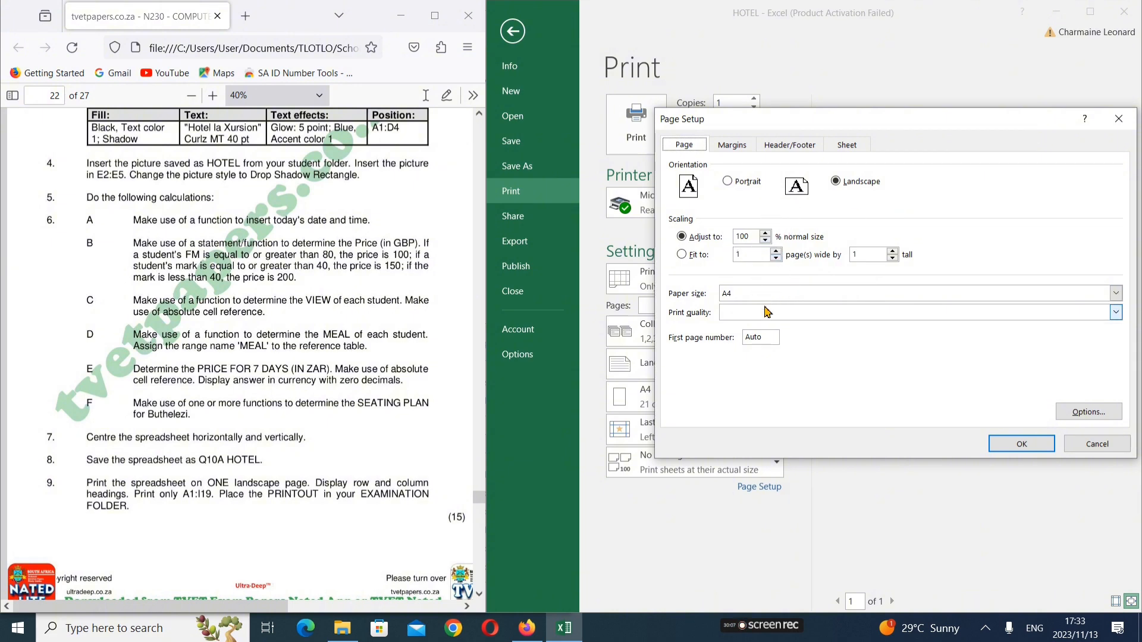
left_click(733, 146)
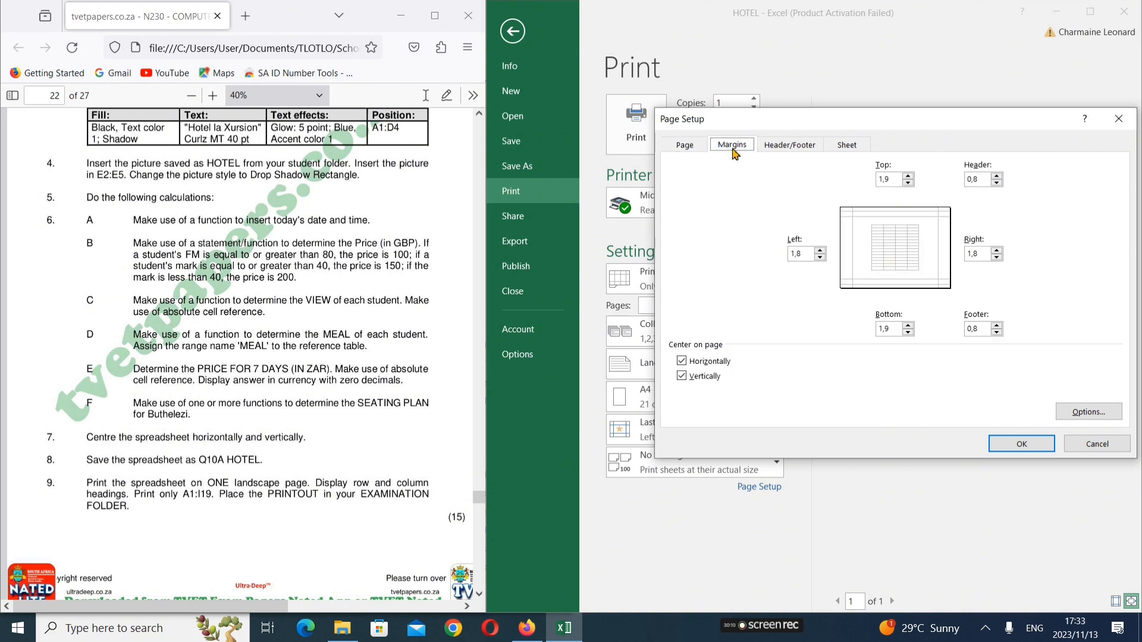
left_click(794, 144)
left_click(852, 147)
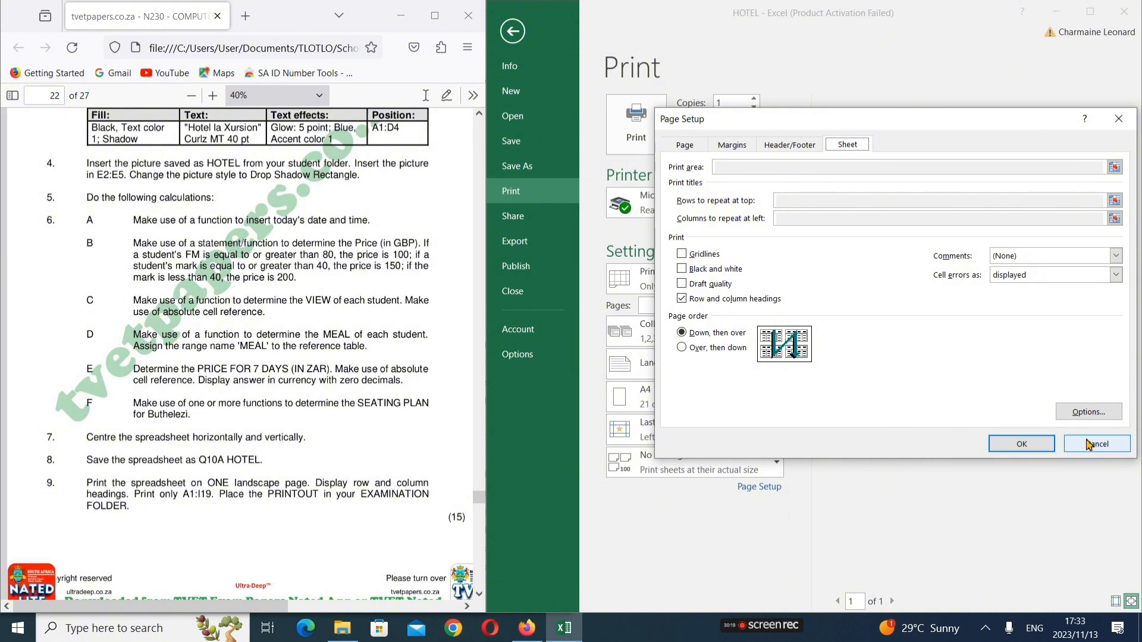
left_click(1090, 413)
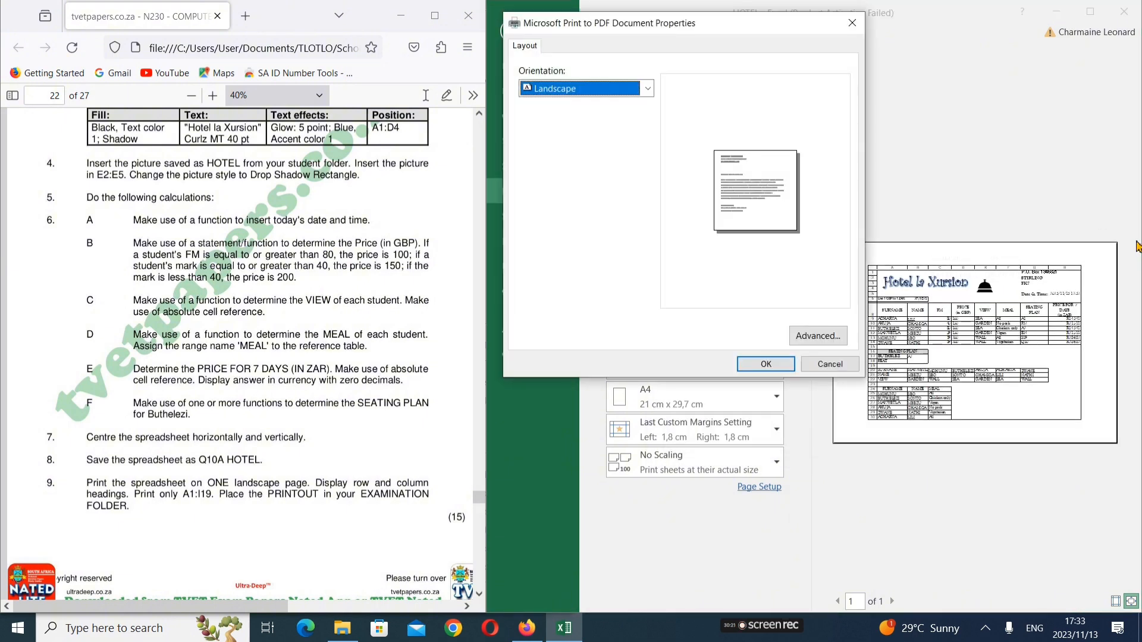
left_click(852, 22)
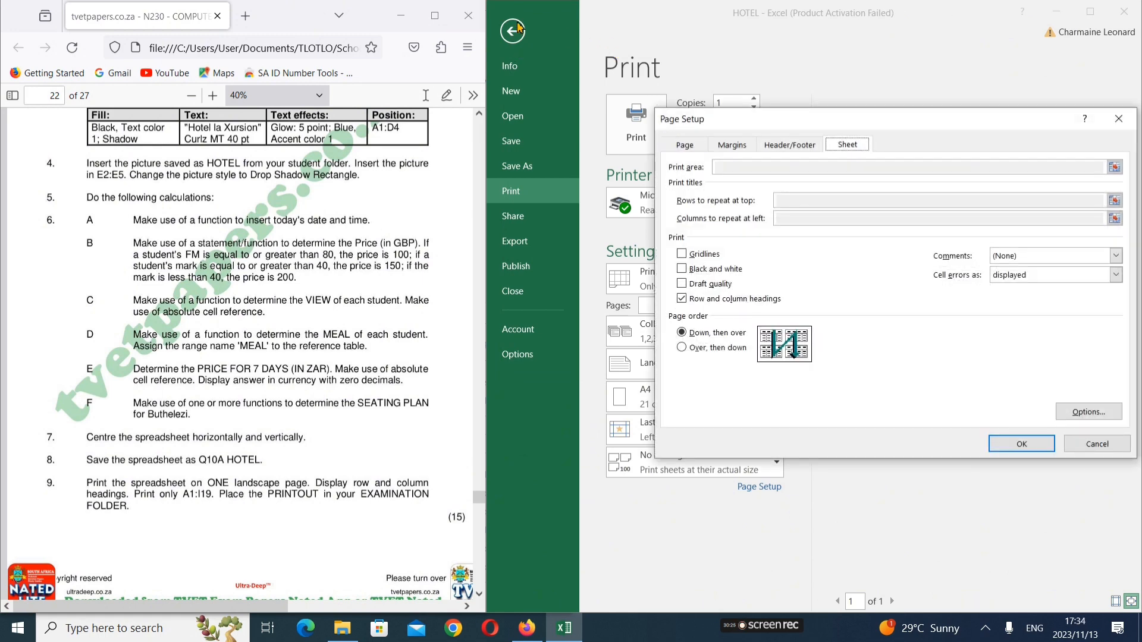
left_click(1098, 445)
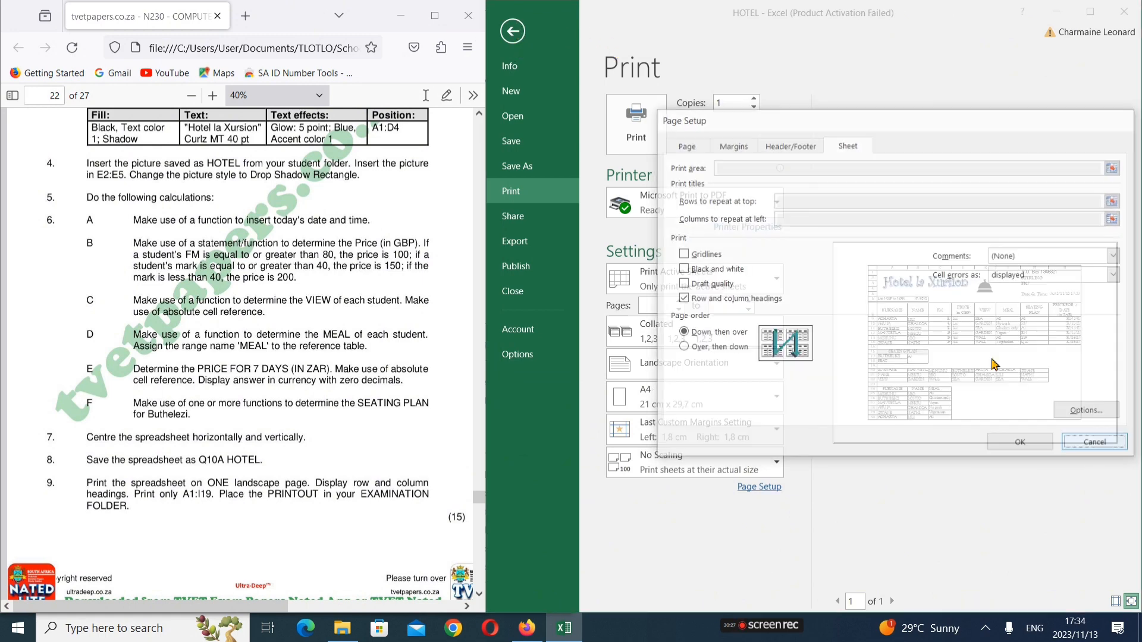
left_click(523, 31)
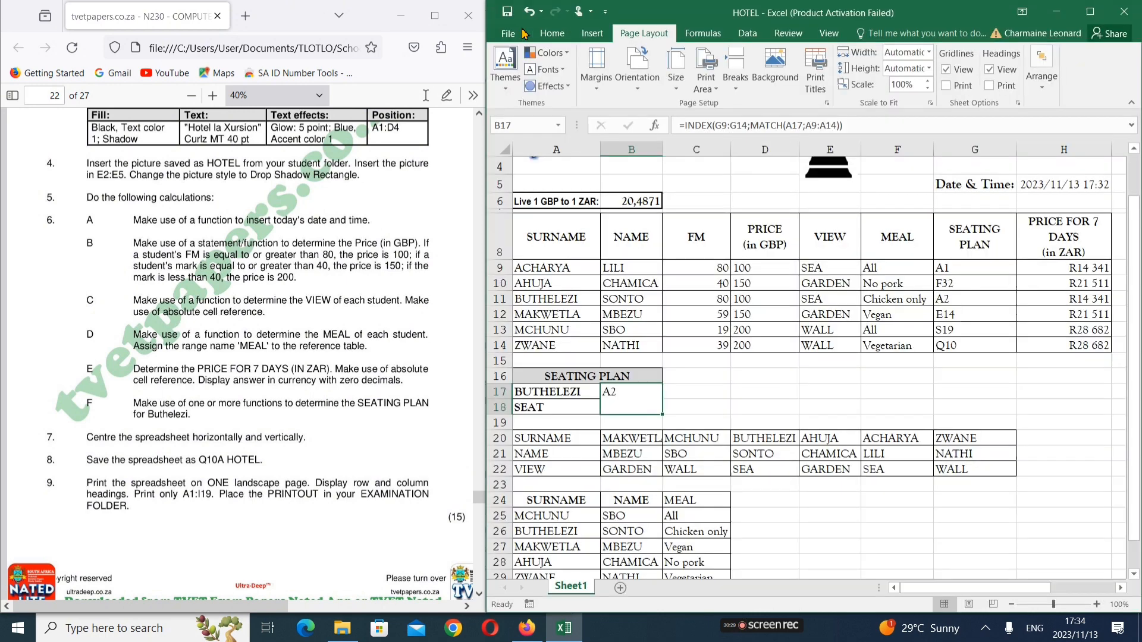
Maximize Excel and select the full used range A1:I30 of the HOTEL sheet
left_click_drag(987, 16, 696, 1)
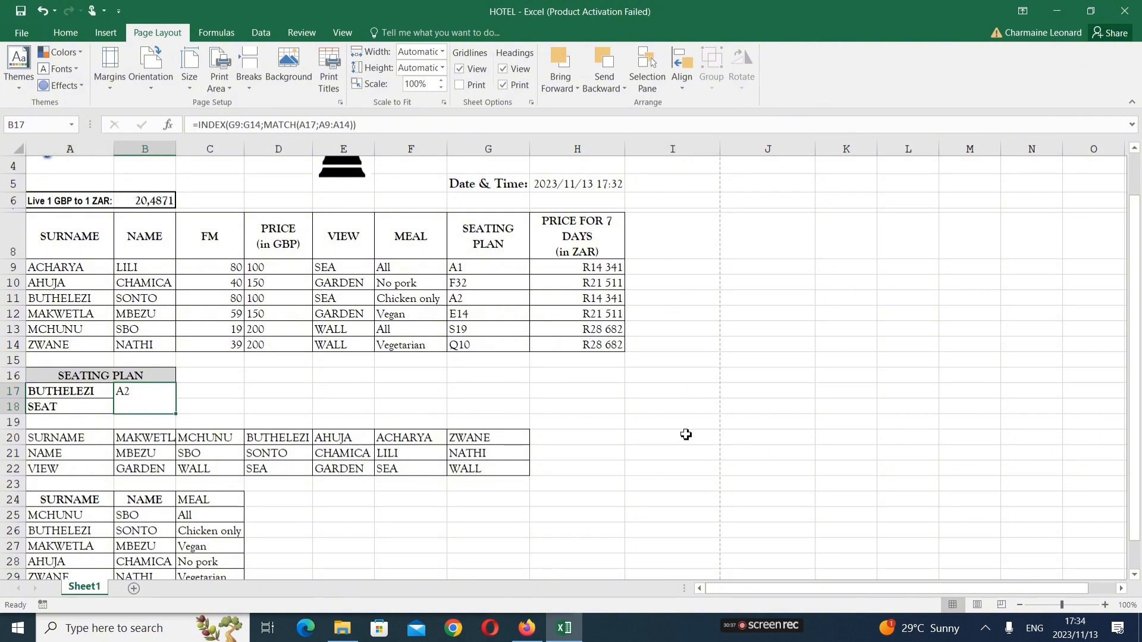
scroll(686, 435, "down", 3)
scroll(686, 436, "up", 1)
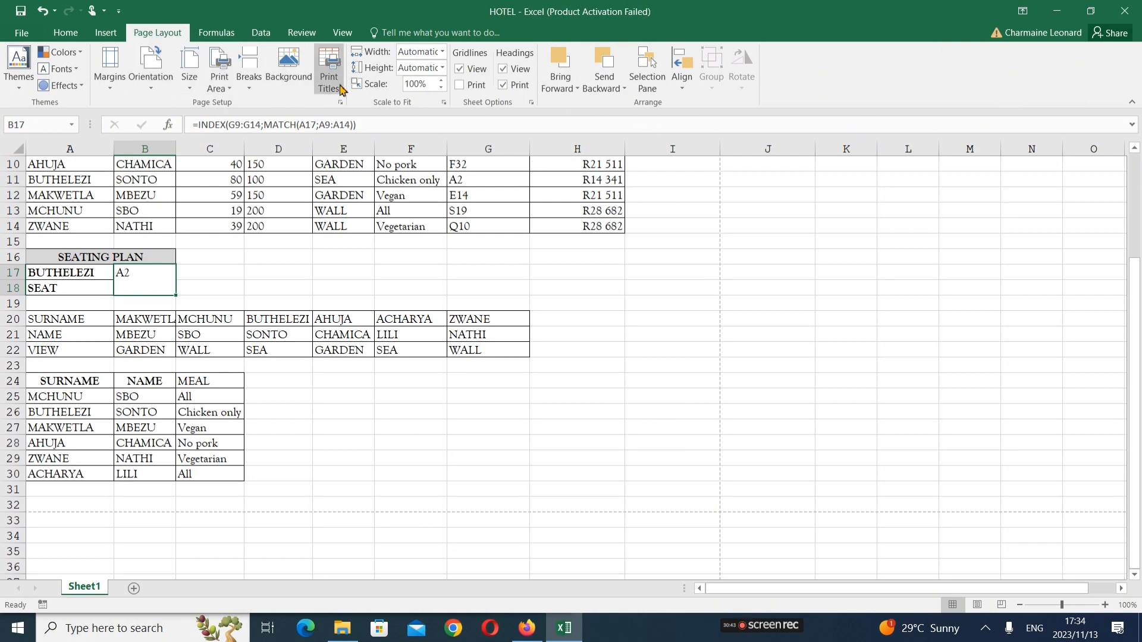
scroll(339, 305, "up", 3)
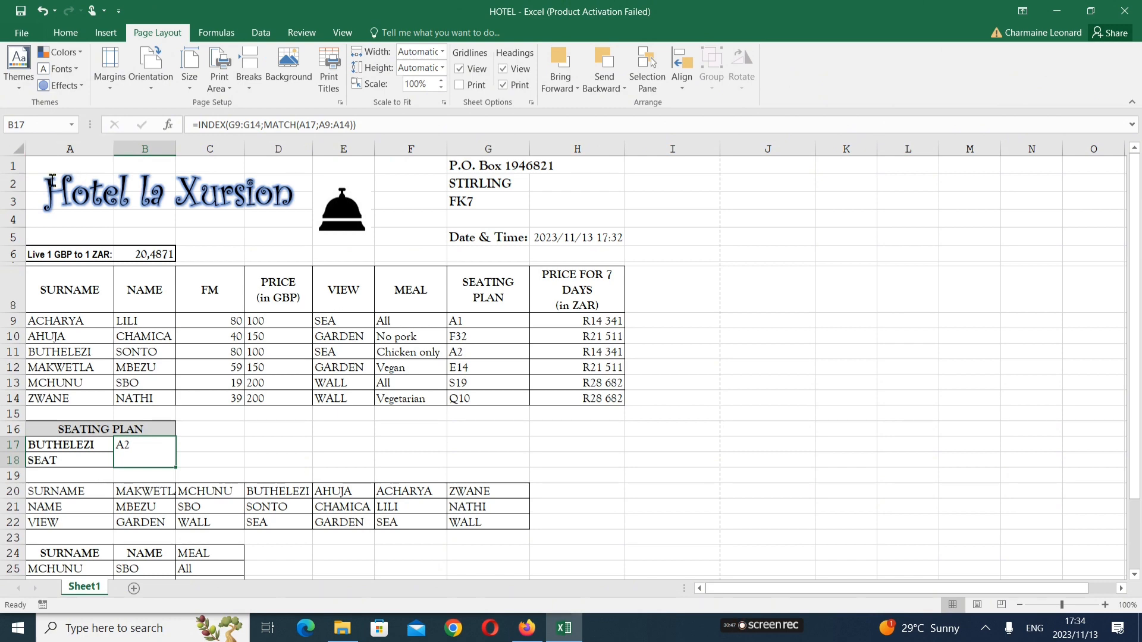
scroll(584, 523, "down", 6)
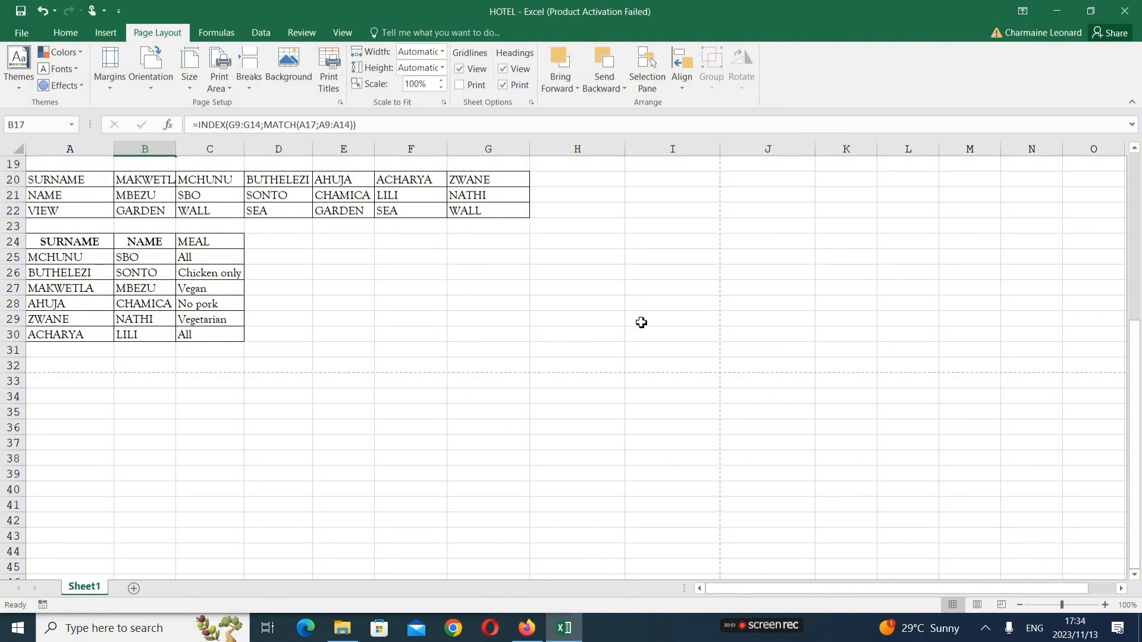
left_click_drag(641, 322, 104, 177)
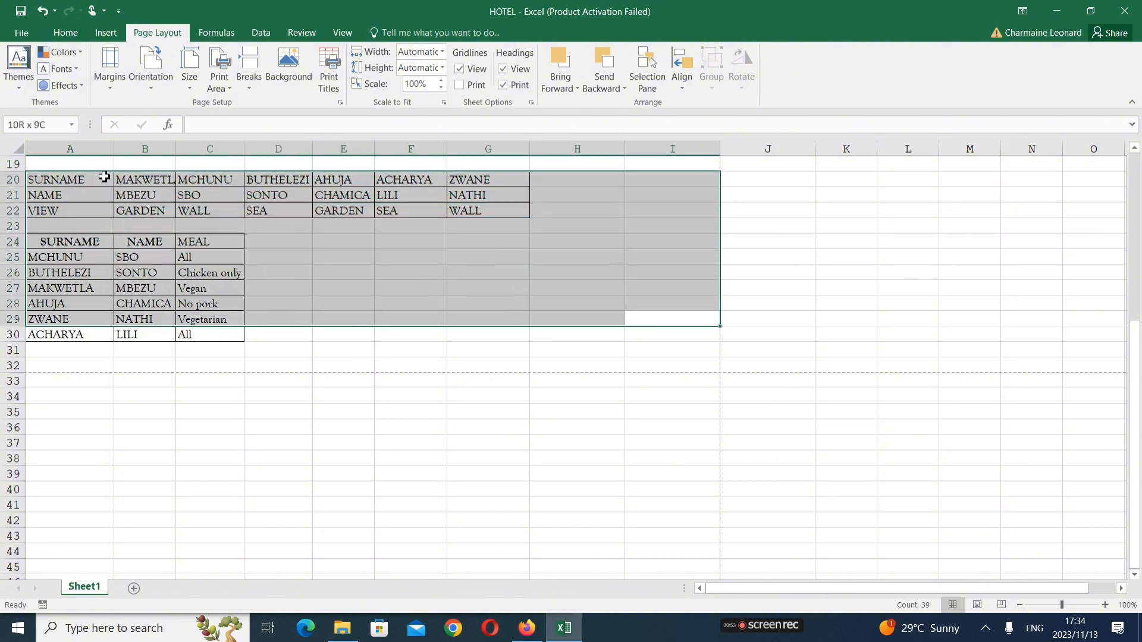
left_click_drag(660, 333, 503, 251)
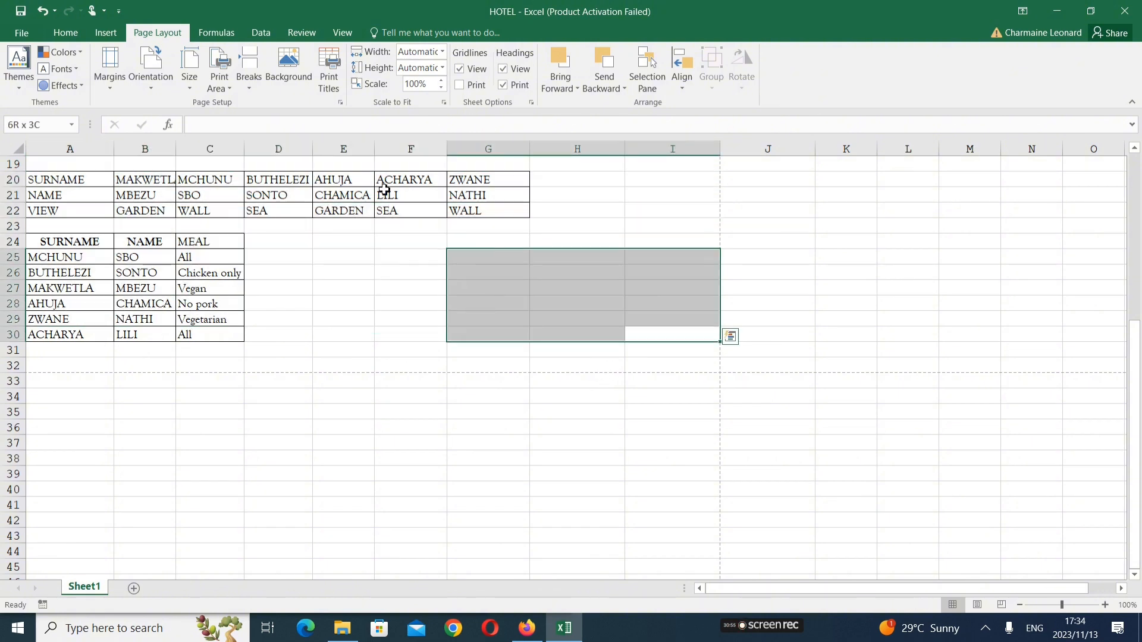
key("ctrl+shift+Home")
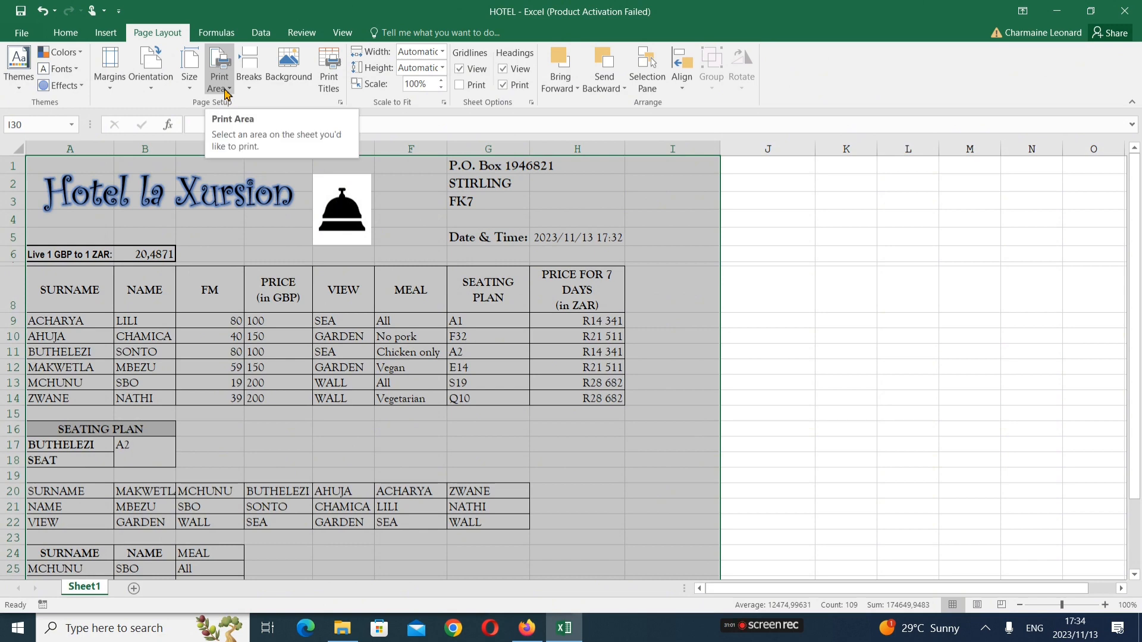
Reopen Page Setup and look through its Margins, Header/Footer, Sheet and Page tabs
left_click(226, 90)
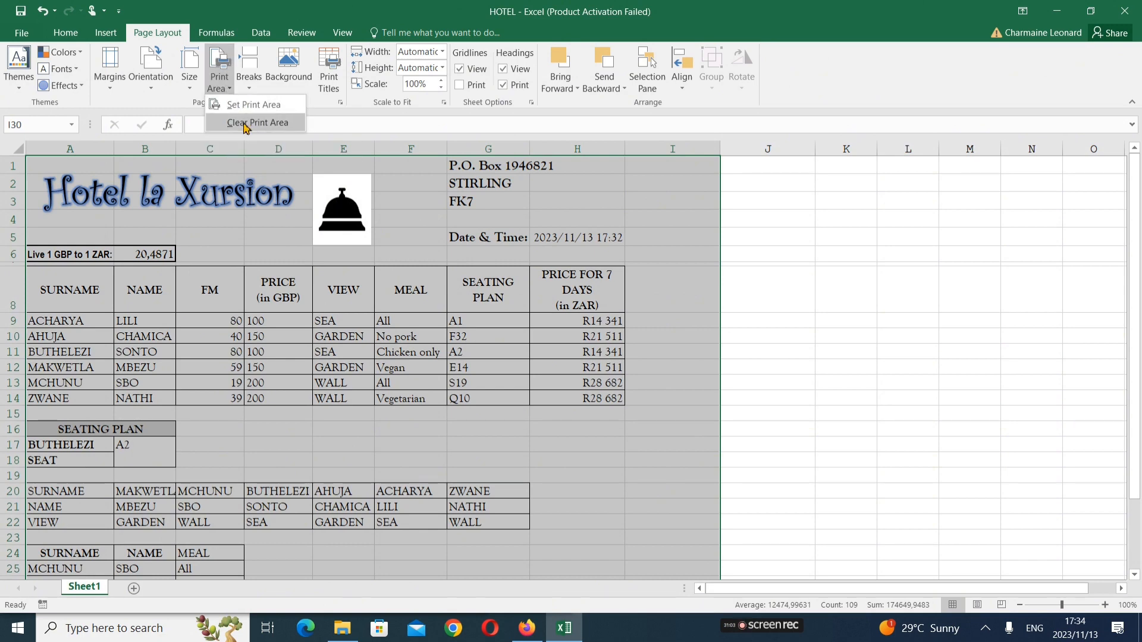
left_click(342, 101)
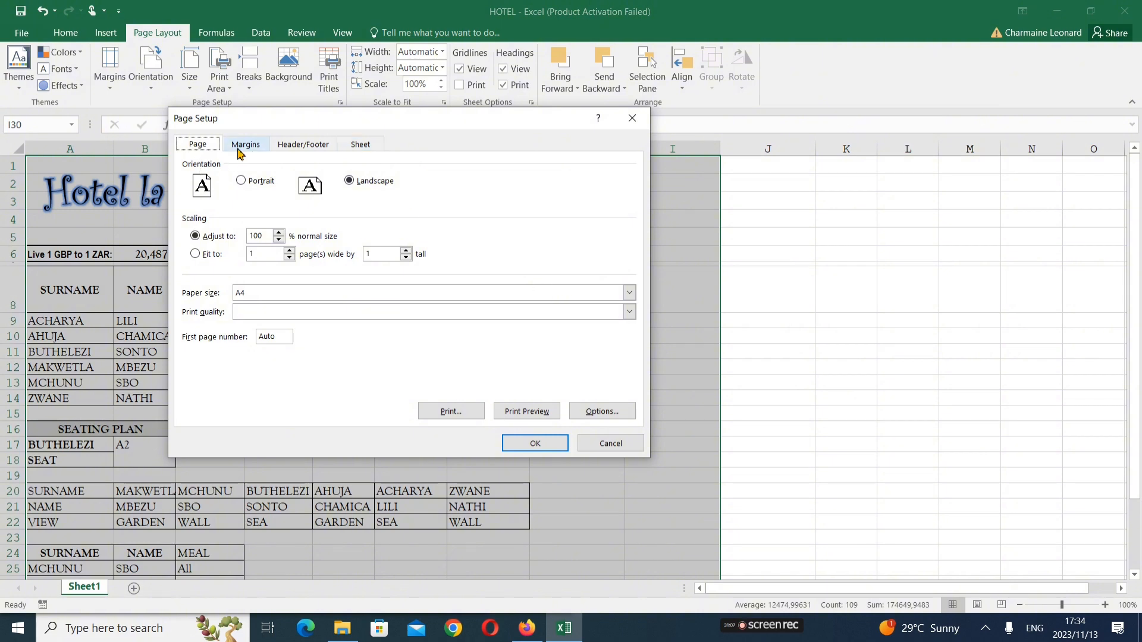
left_click(239, 152)
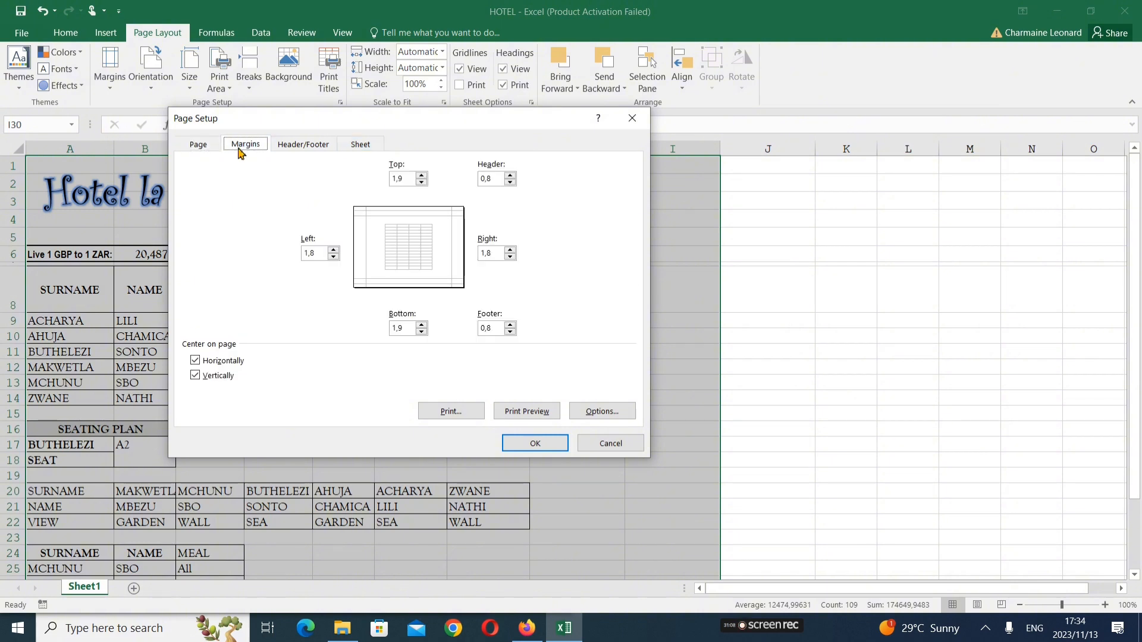
left_click(286, 152)
left_click(358, 145)
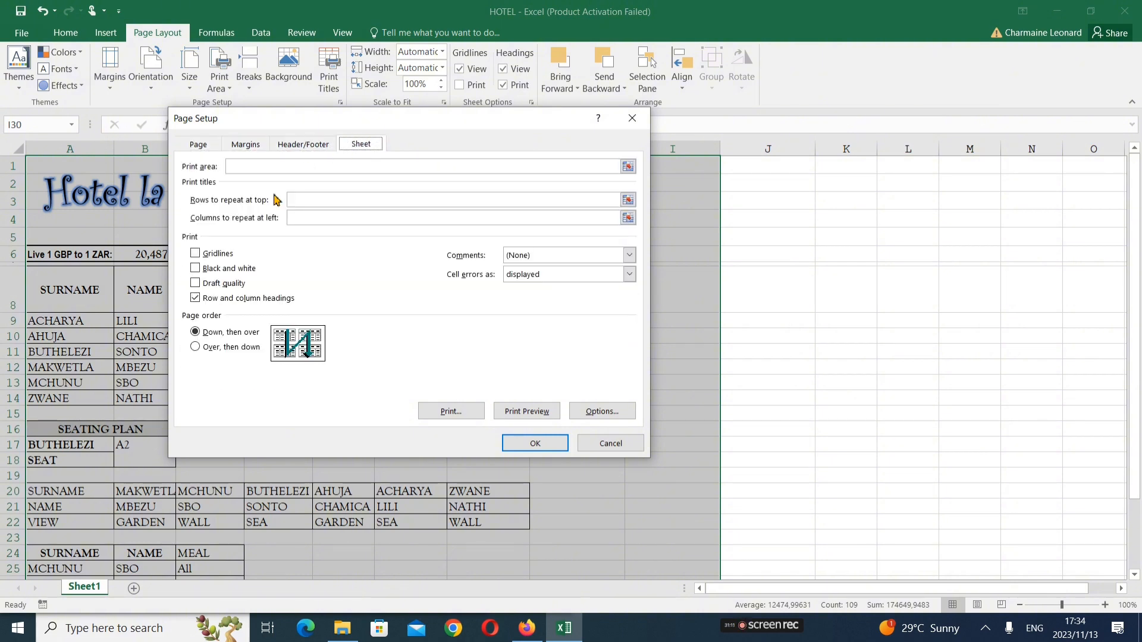
left_click(207, 145)
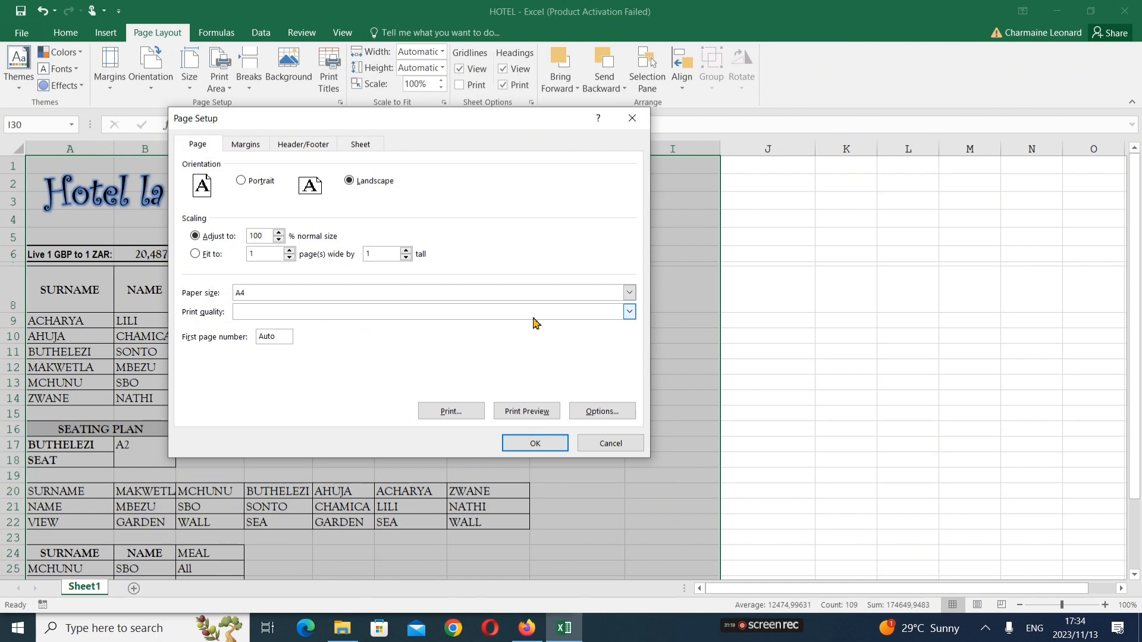
Keep A4 paper and the current print quality, close Page Setup, and dock Excel beside the question paper
left_click(629, 312)
left_click(629, 312)
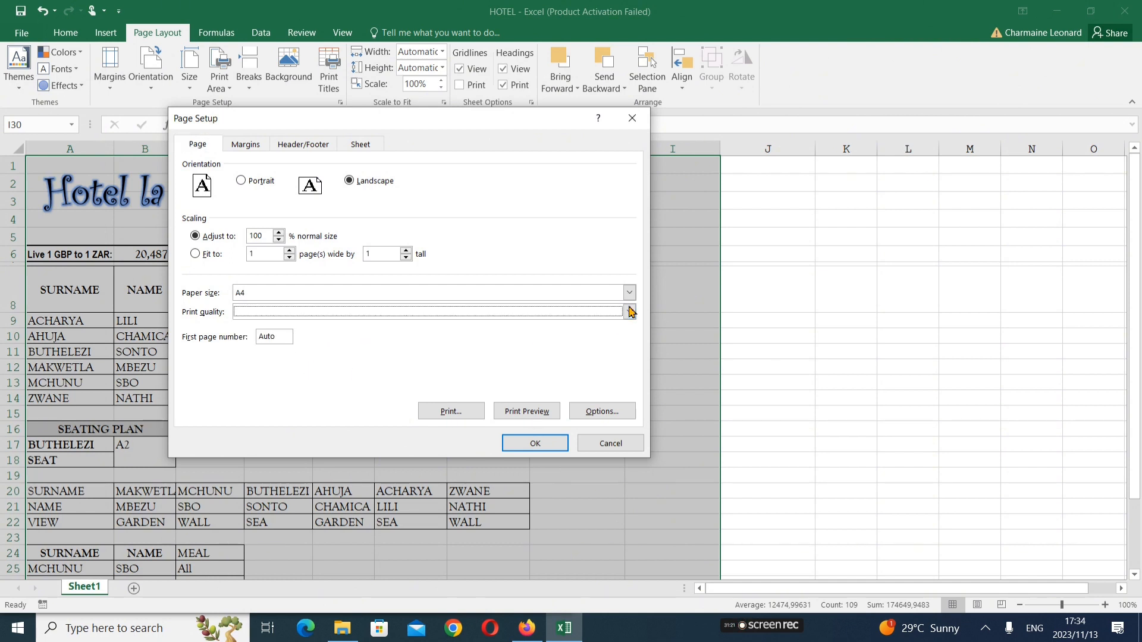
left_click(630, 293)
left_click(630, 296)
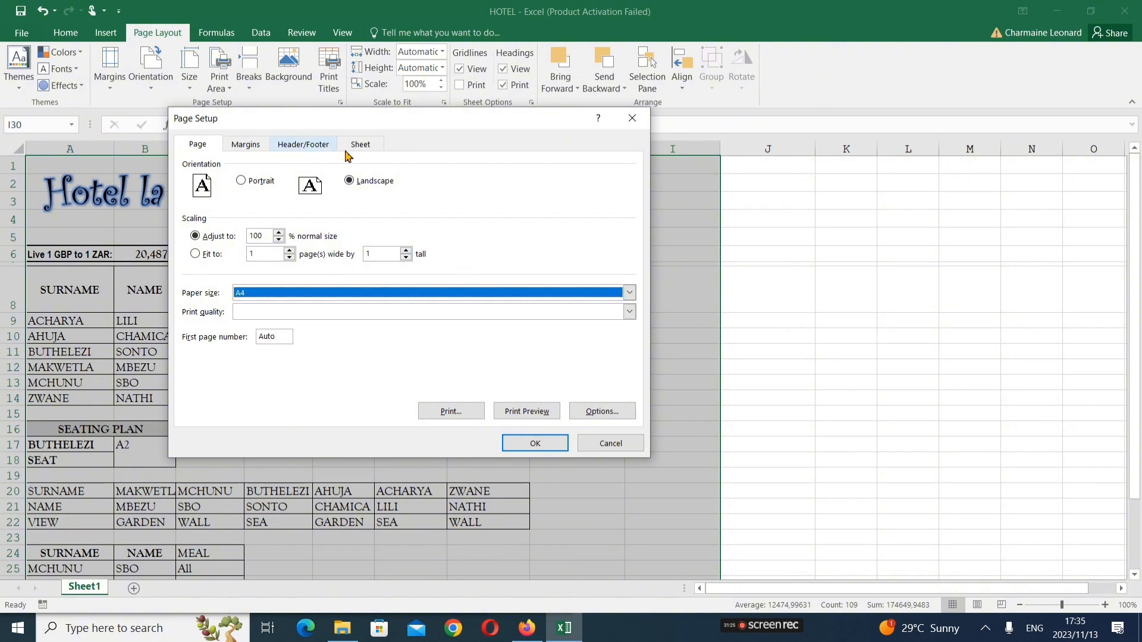
left_click(632, 118)
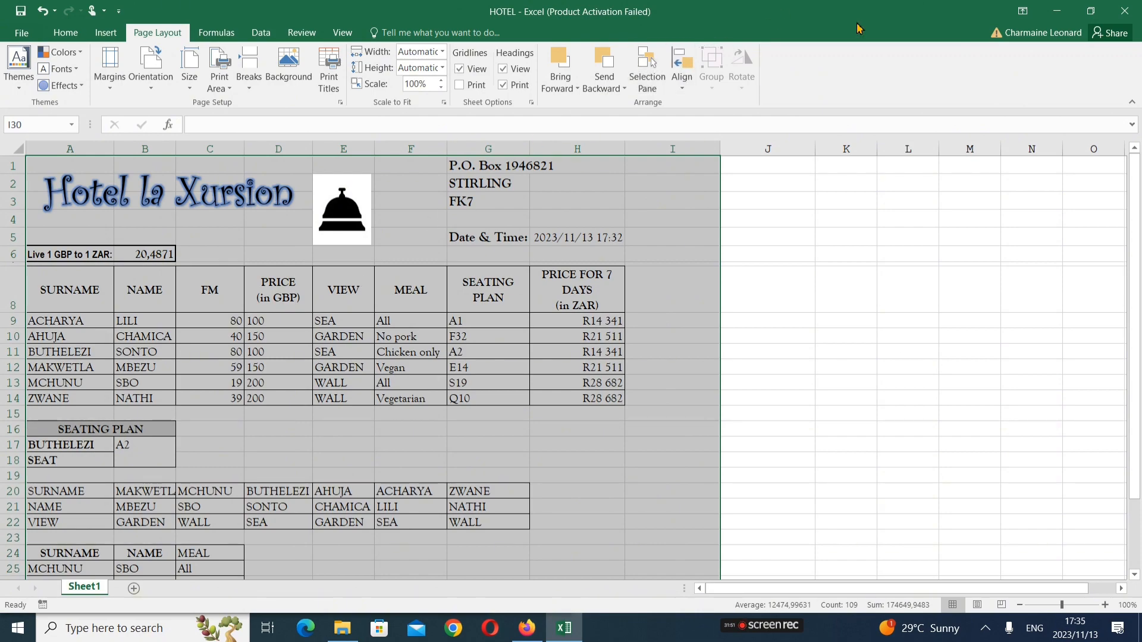
left_click_drag(857, 24, 1141, 99)
scroll(194, 371, "down", 1)
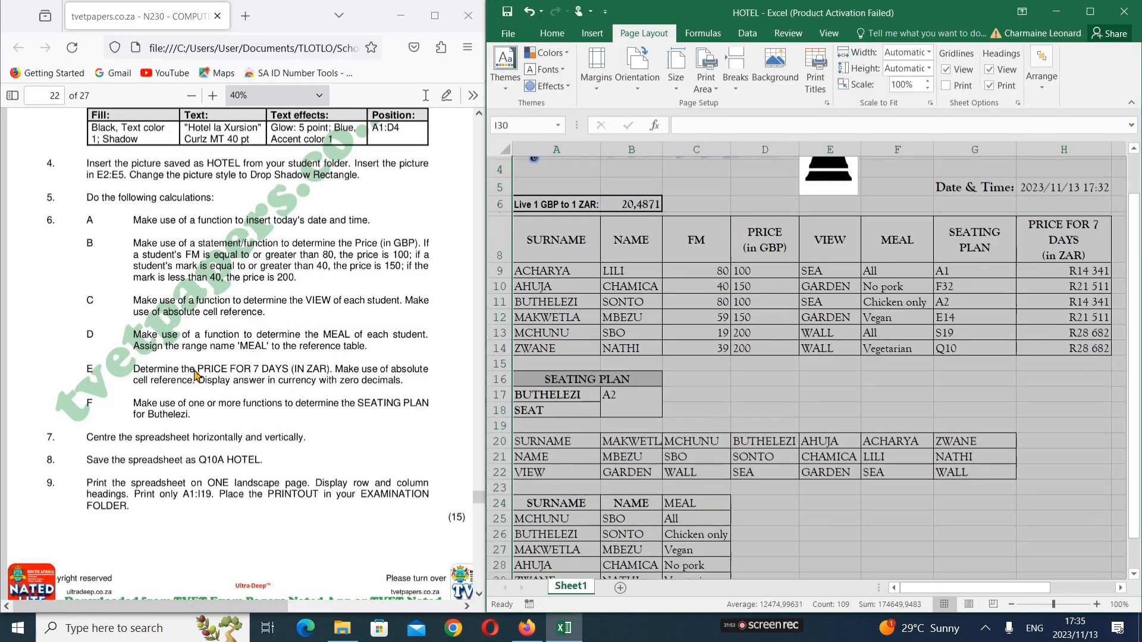
Scroll the question paper down to Question 10B's instructions
left_click(195, 375)
scroll(195, 375, "down", 10)
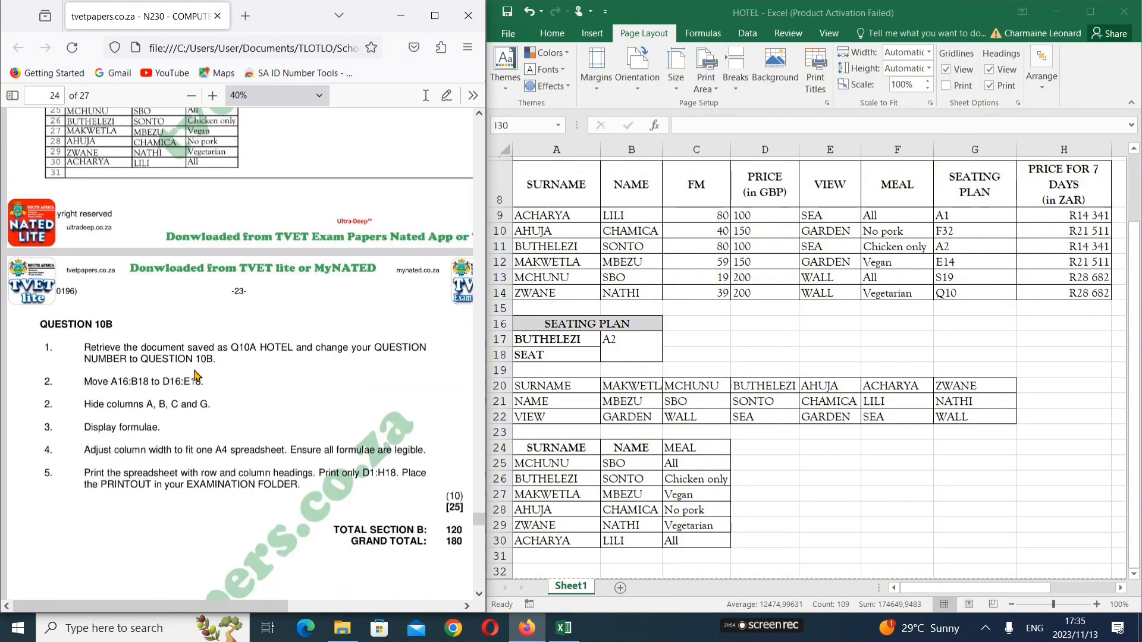
scroll(196, 376, "down", 2)
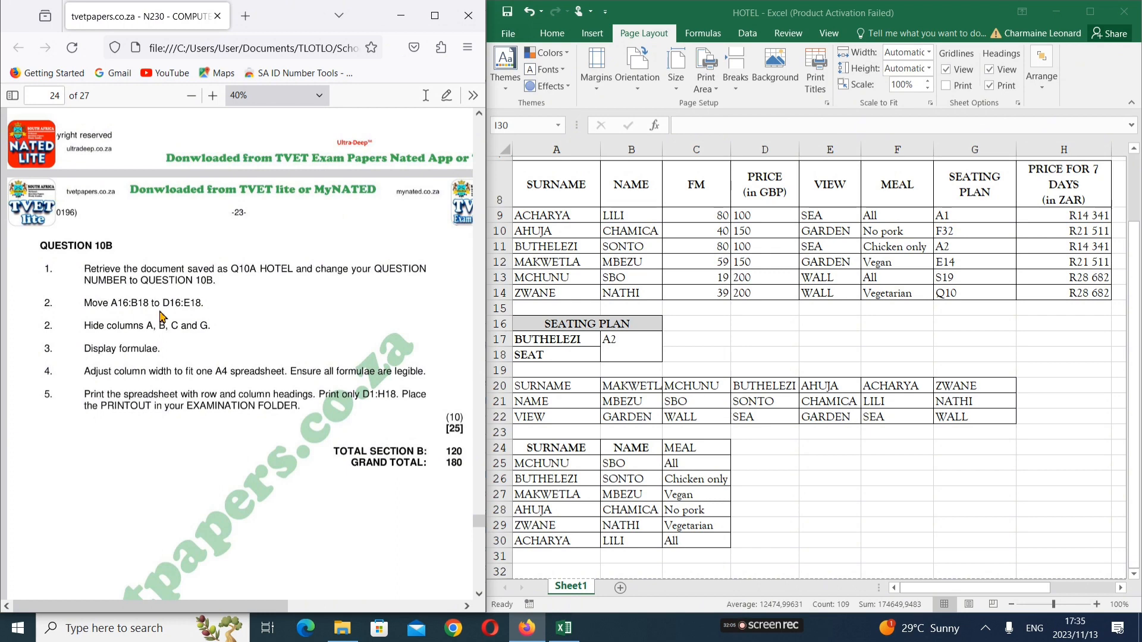
Drag the SEATING PLAN block from A16:B18 to D16:E18, then select columns A to C
key("alt+Tab")
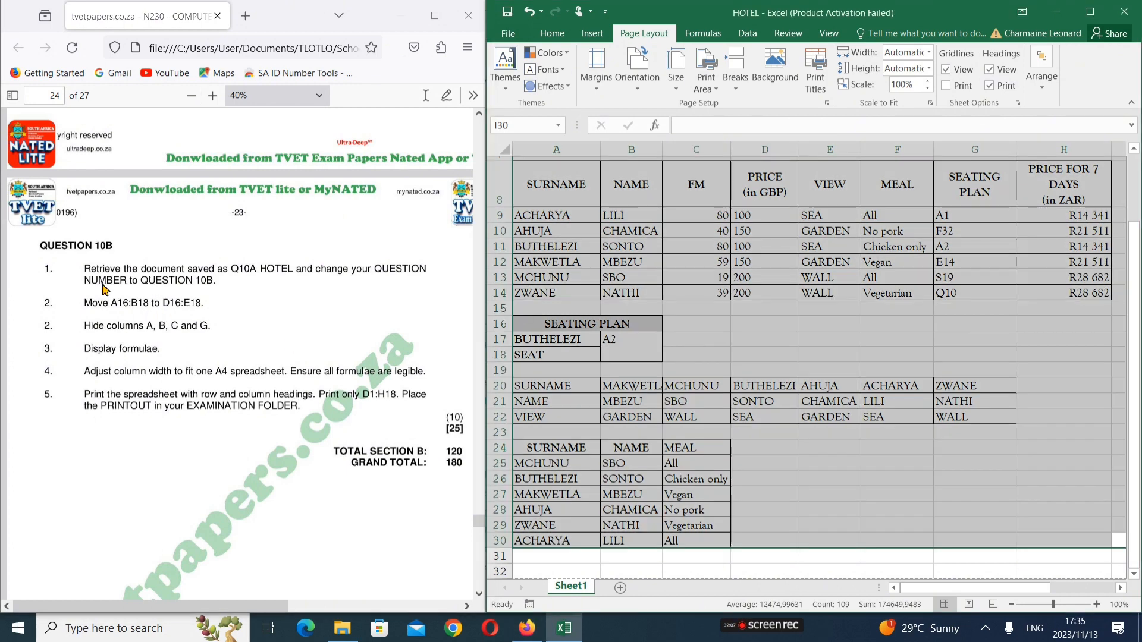
left_click(686, 298)
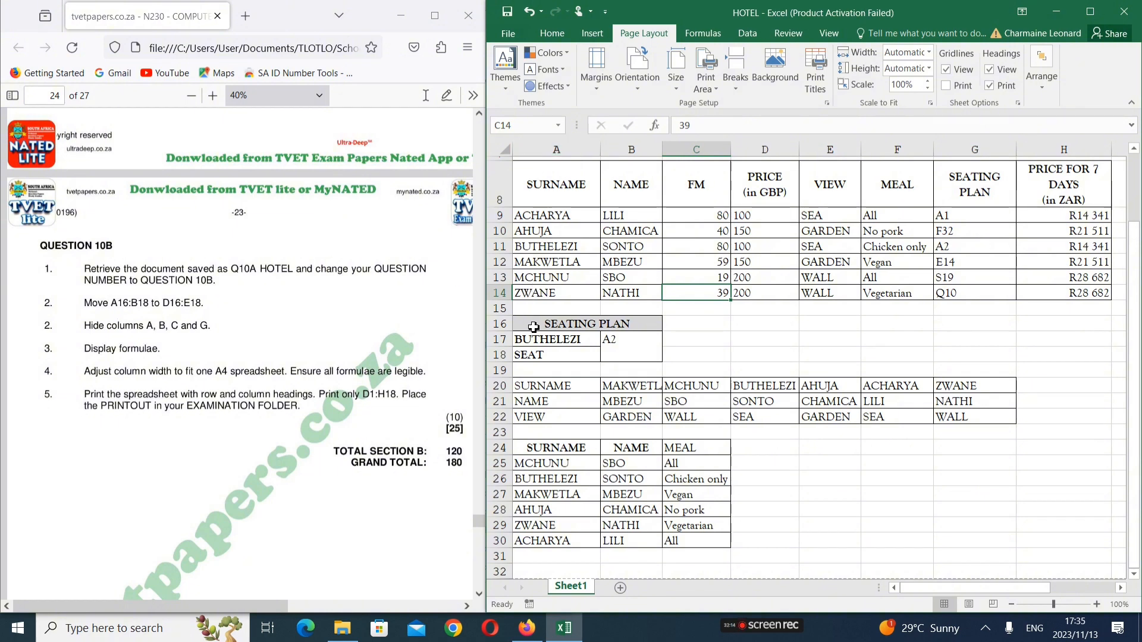
left_click_drag(534, 327, 556, 341)
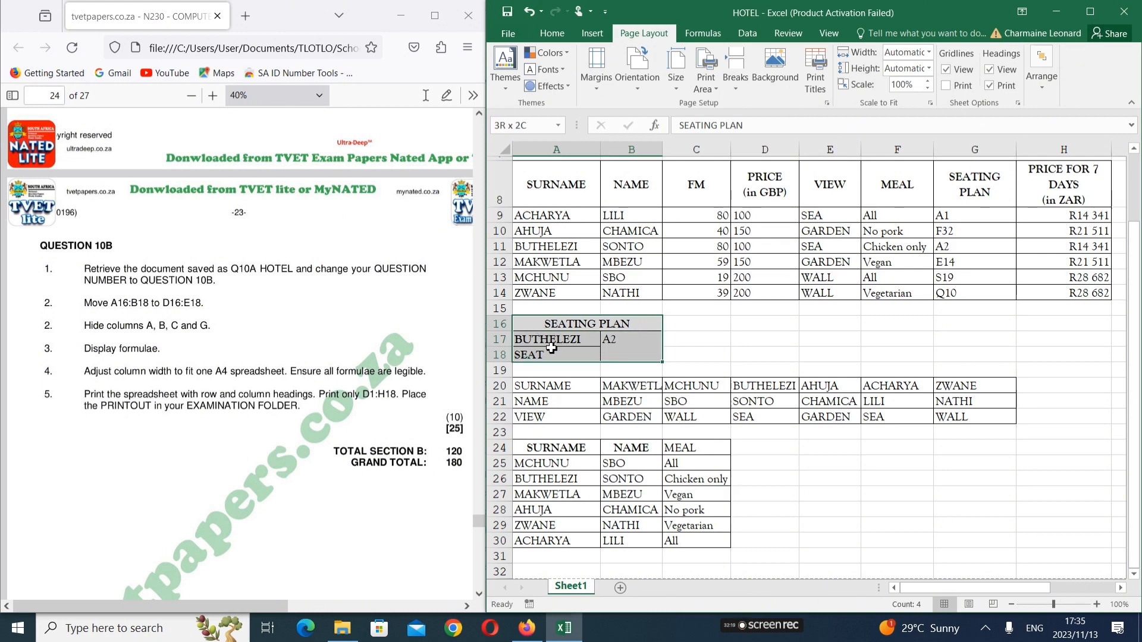
left_click_drag(551, 349, 552, 348)
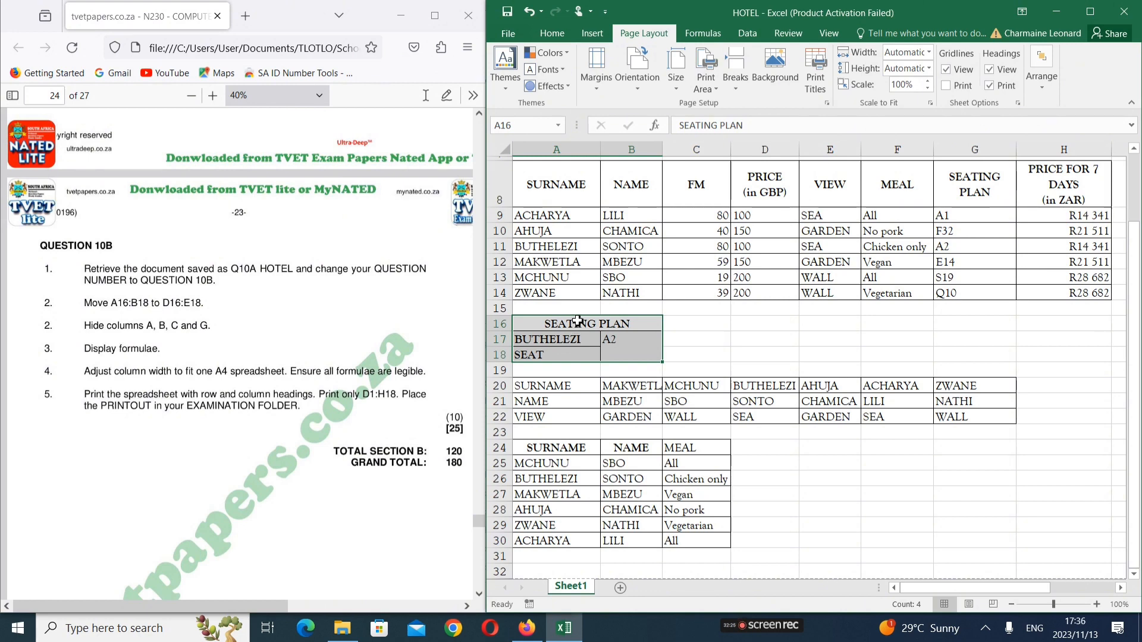
left_click_drag(580, 323, 767, 326)
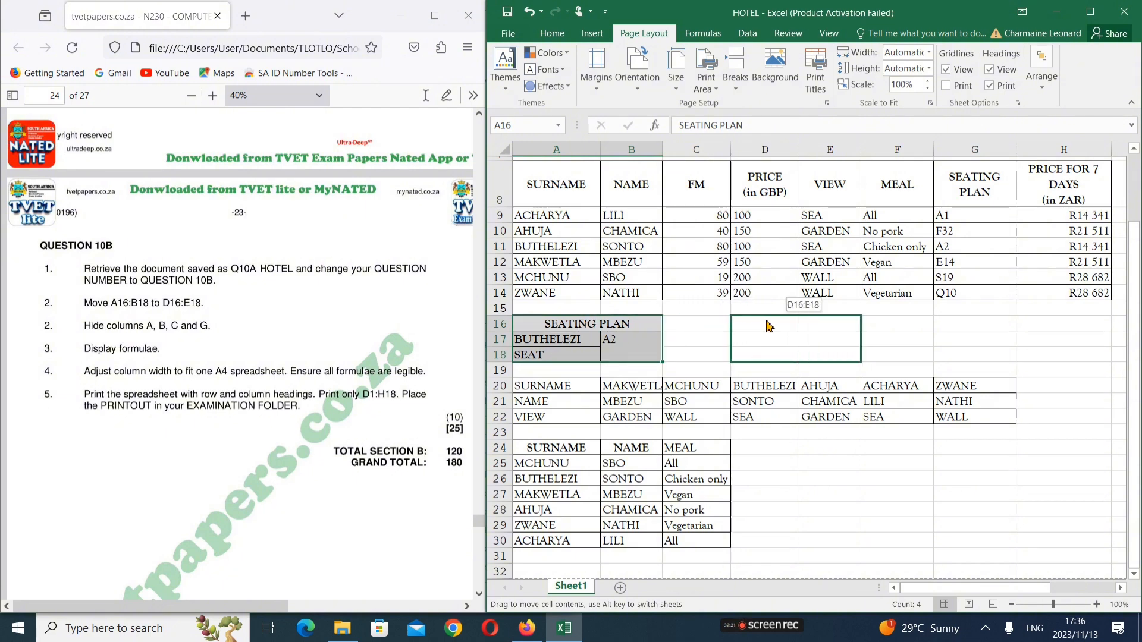
left_click_drag(767, 326, 768, 326)
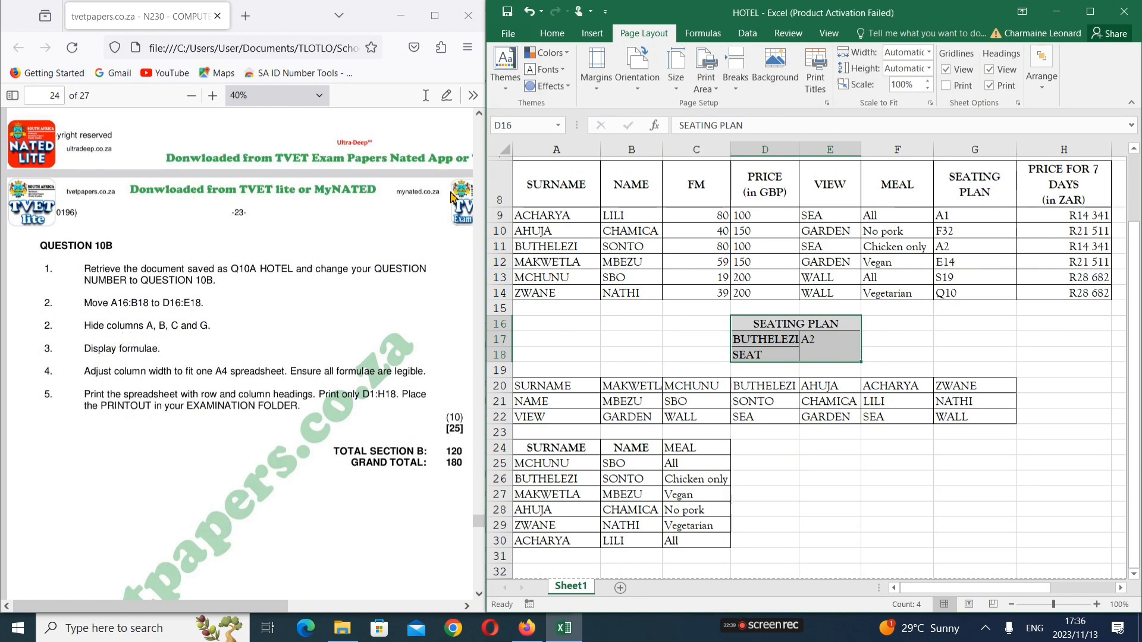
left_click_drag(708, 150, 577, 149)
Hide columns A–C and turn on Show Formulas, then dock Excel back beside the PDF
right_click(589, 153)
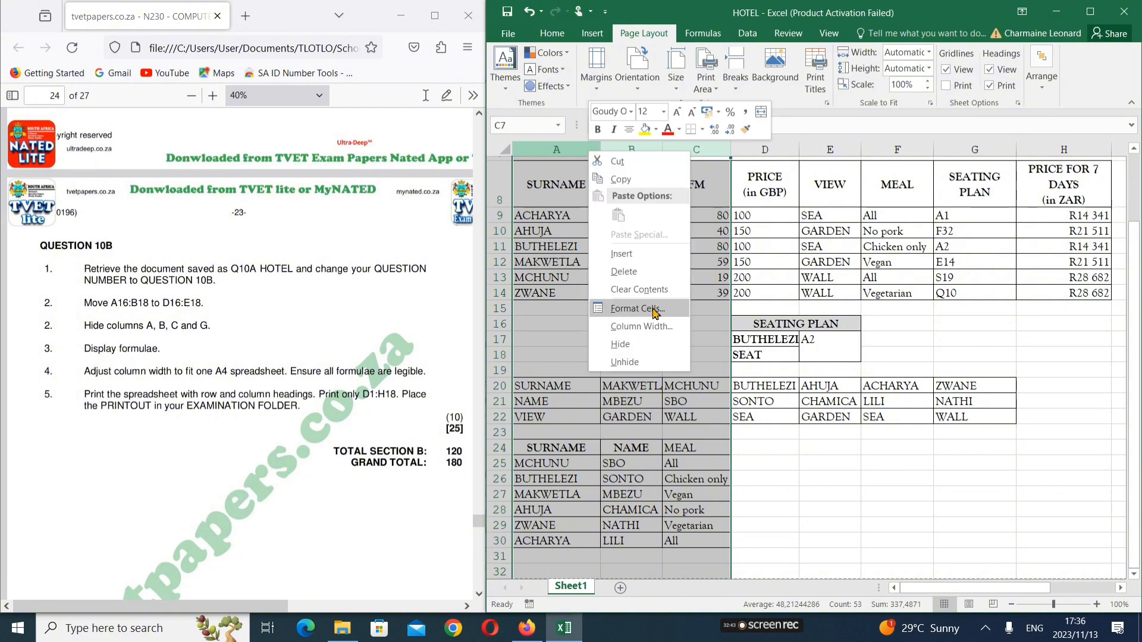
left_click(636, 345)
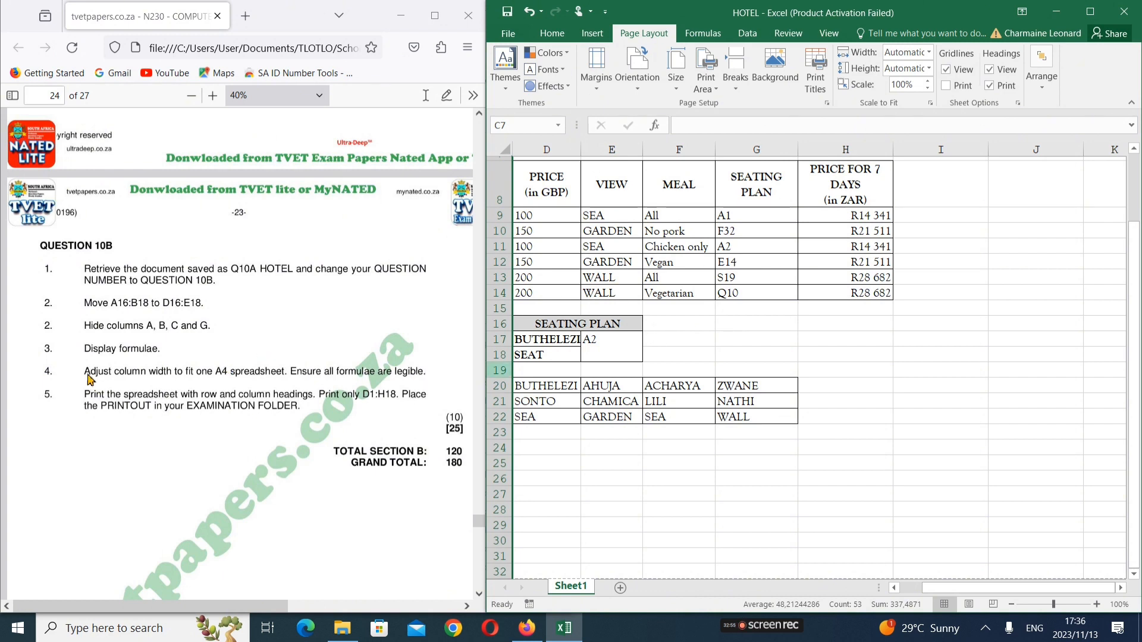
left_click(705, 34)
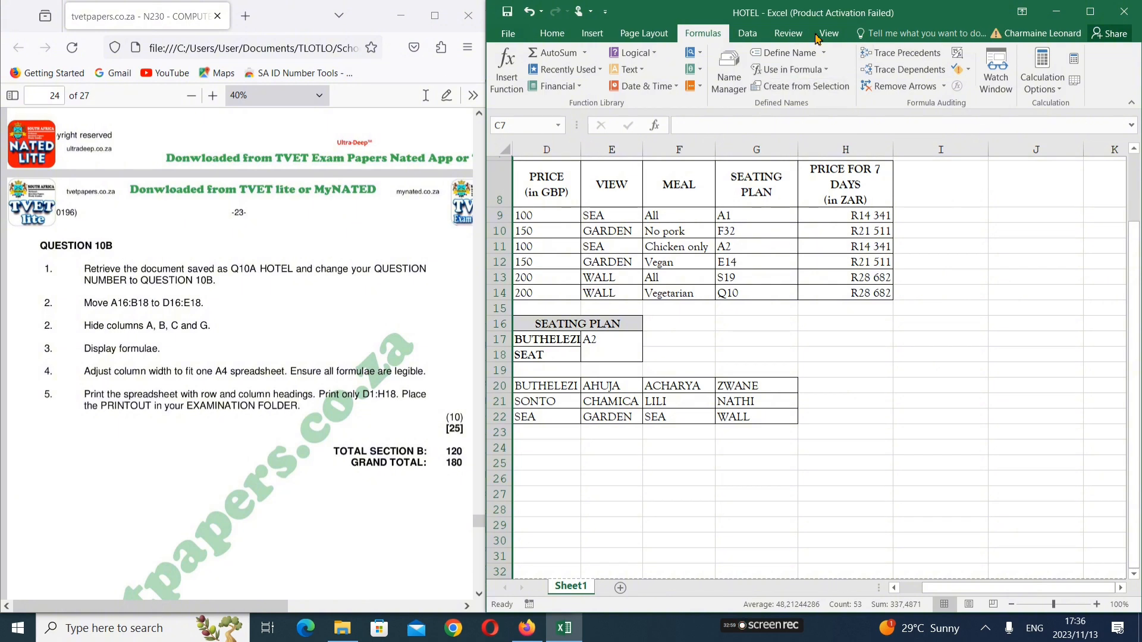
left_click(1090, 11)
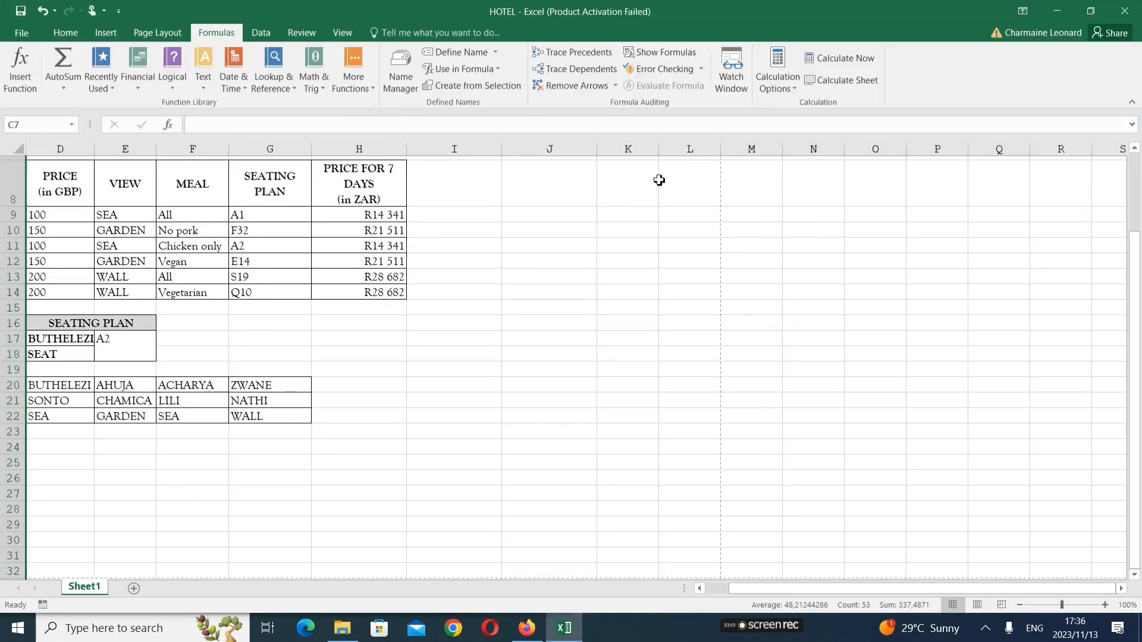
left_click(658, 51)
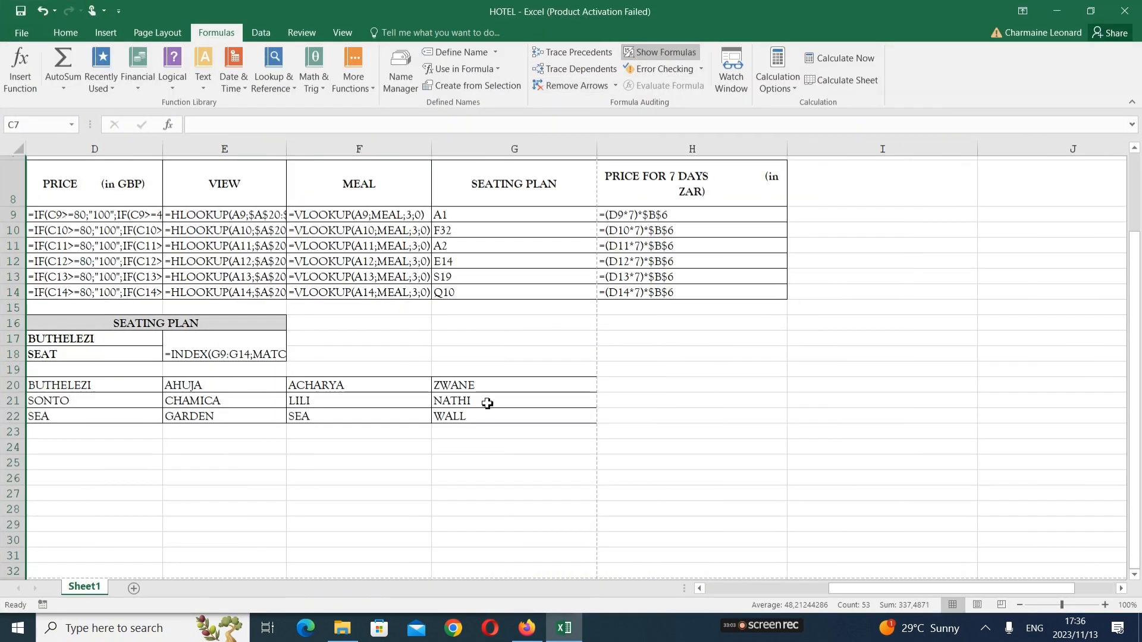
double_click(809, 20)
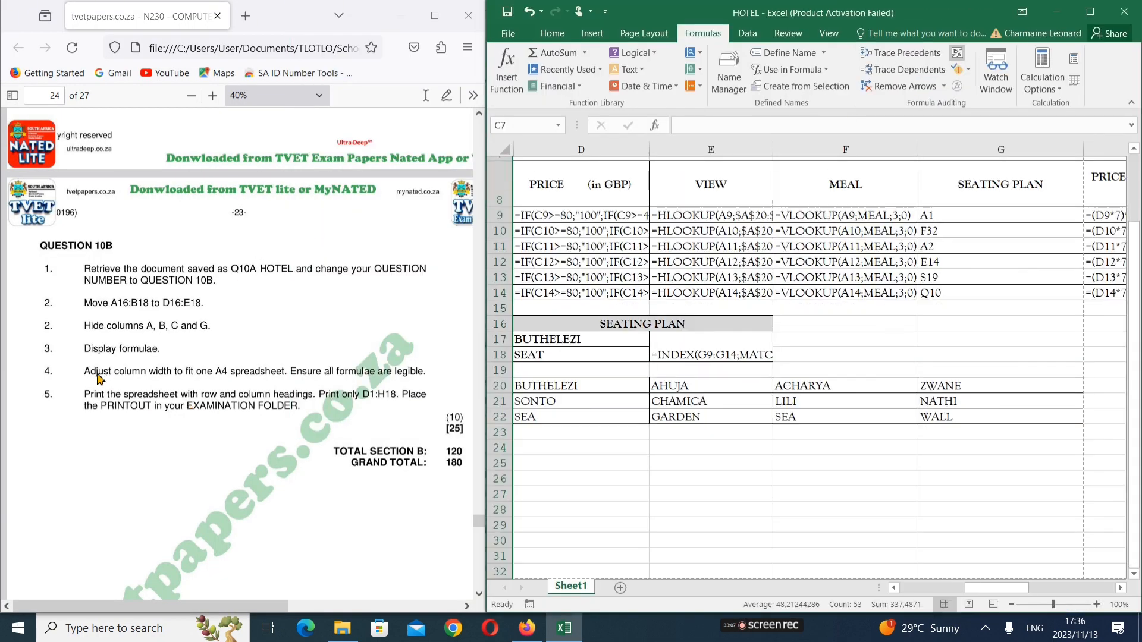